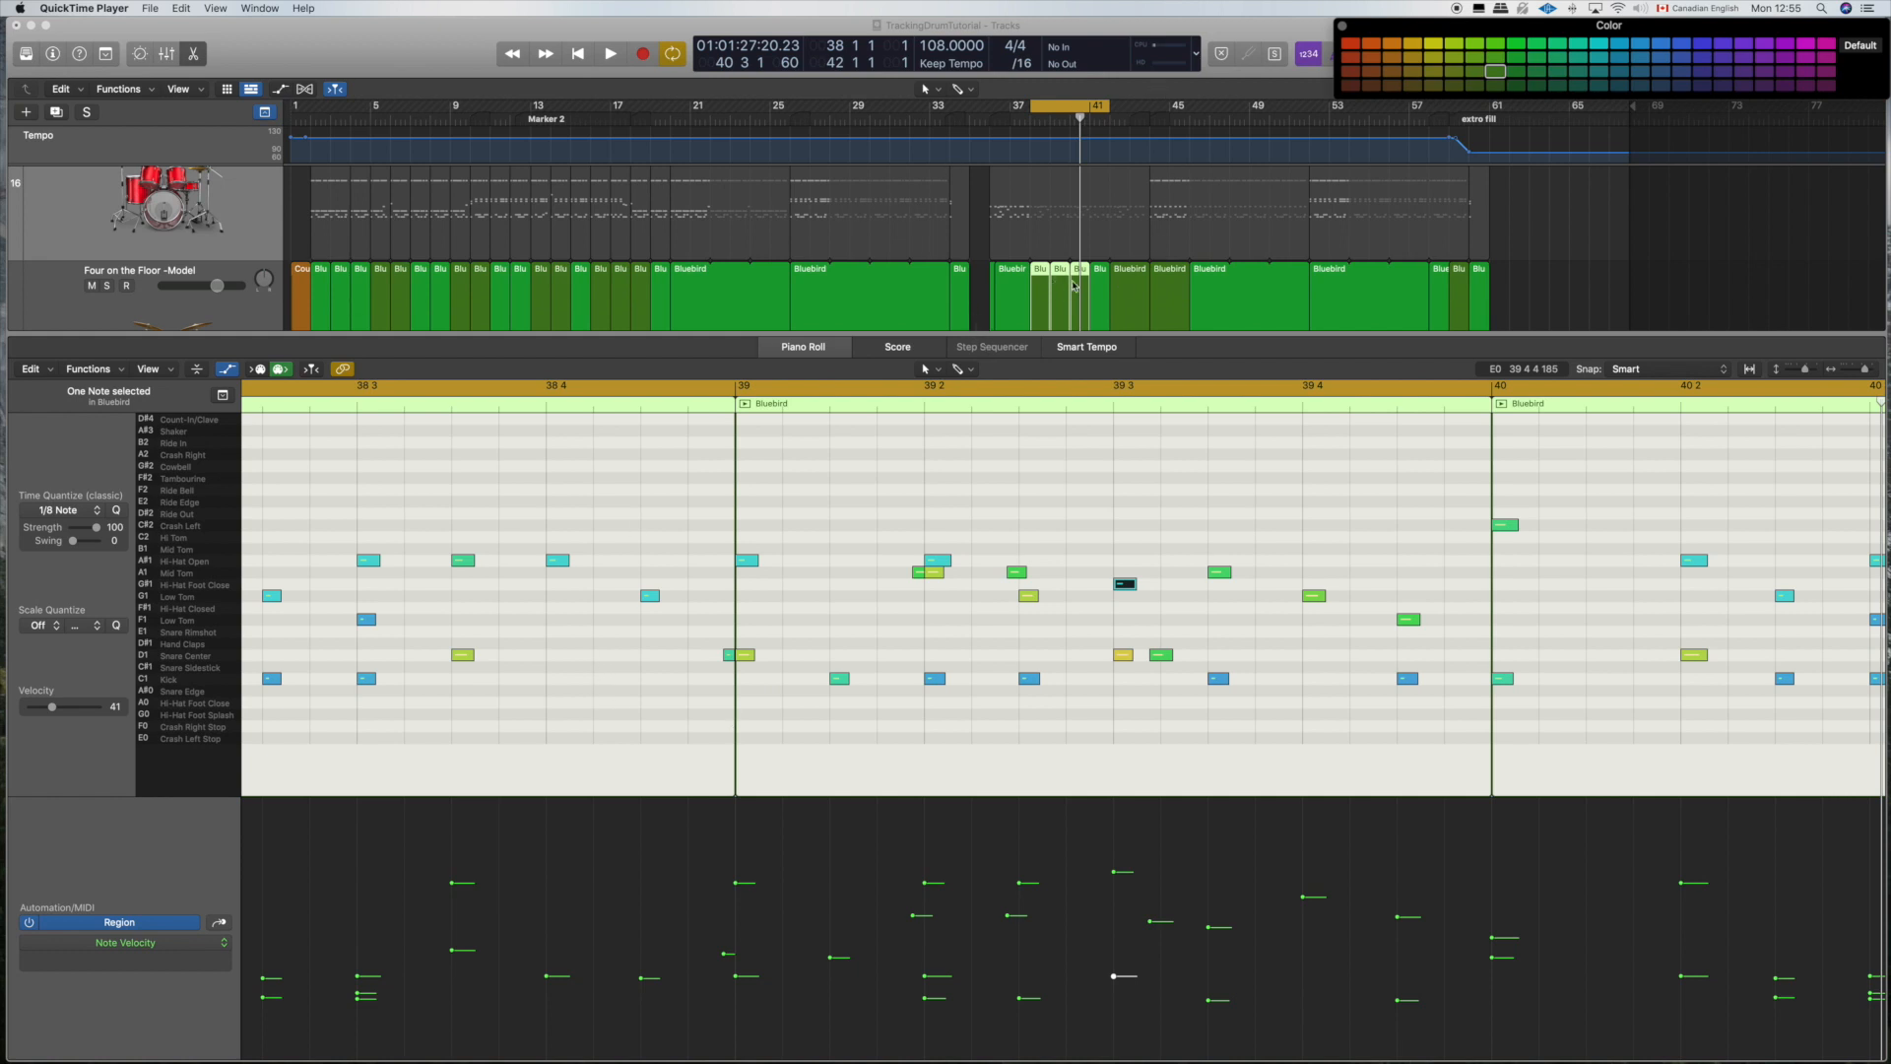
Step: Play back the drum fill on the Four on the Floor -Model track and examine its note pattern across bars 38 to 40
{"action": "left_click", "coordinate": [572, 379]}
{"action": "key", "text": "space"}
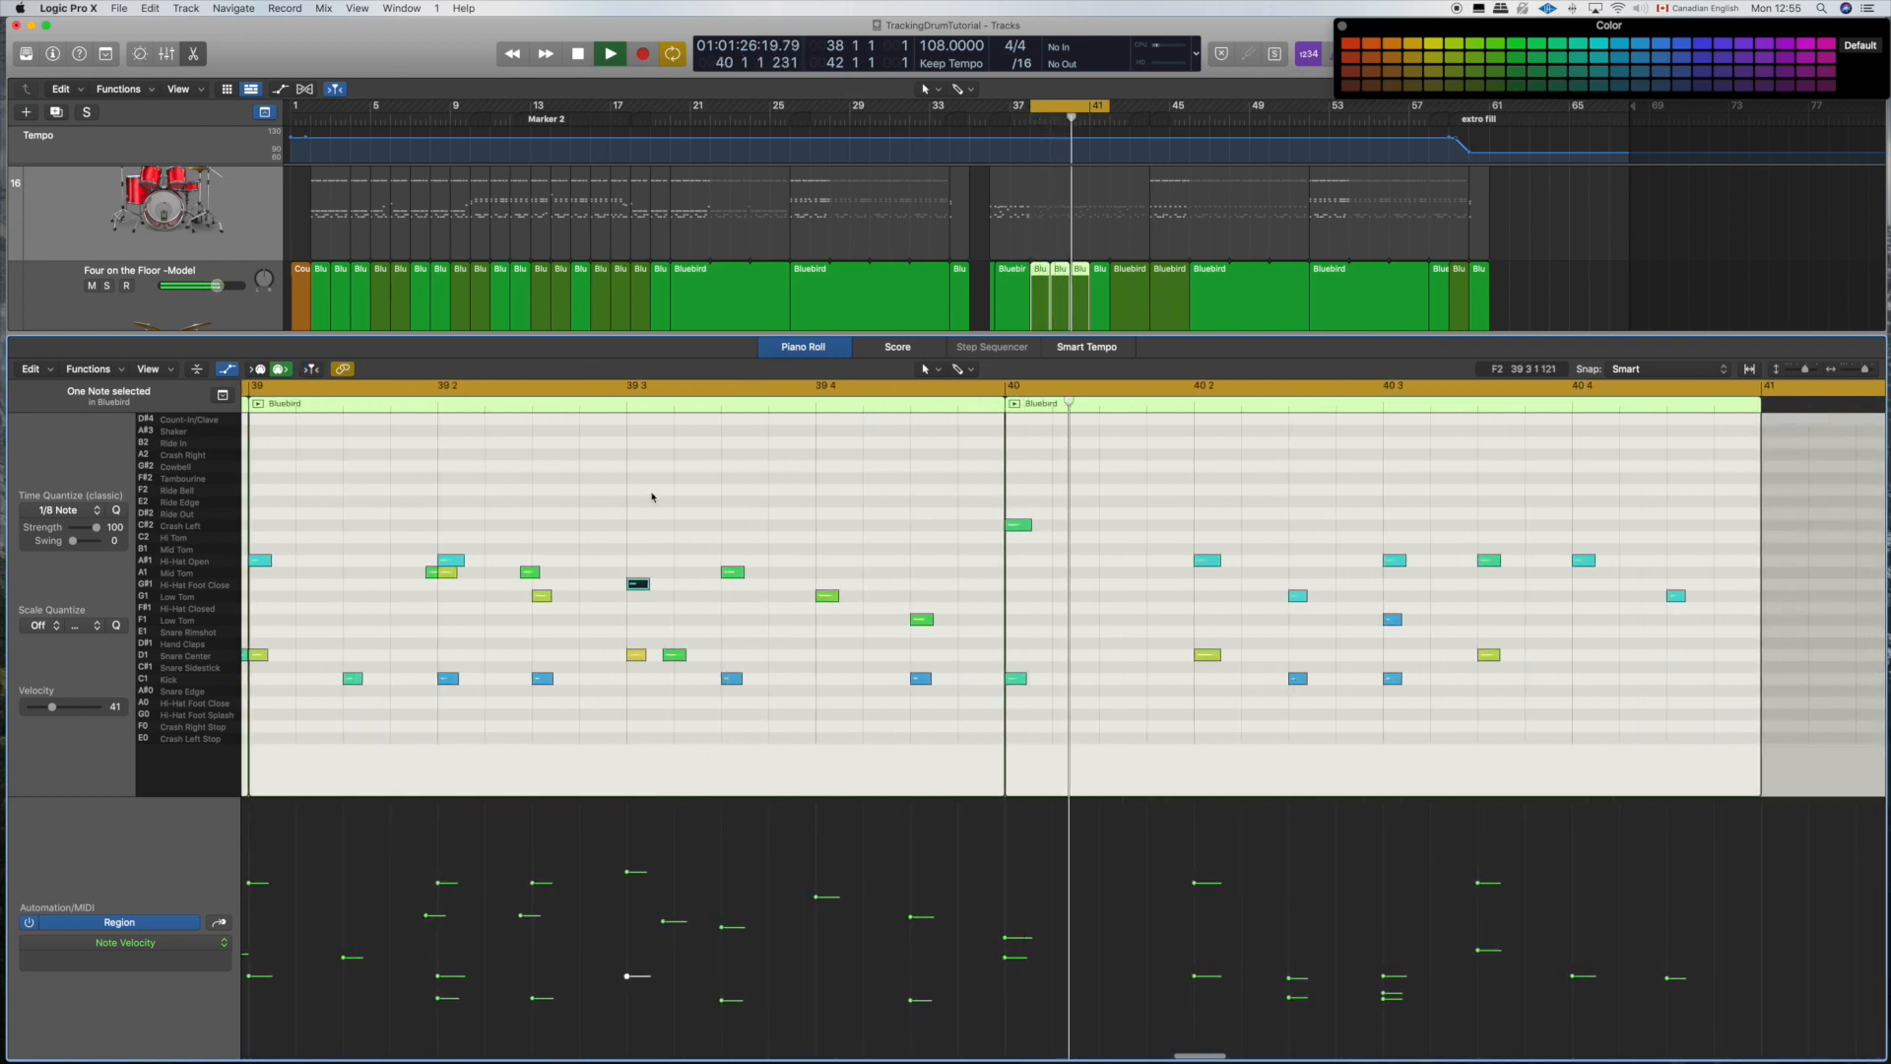
{"action": "key", "text": "space"}
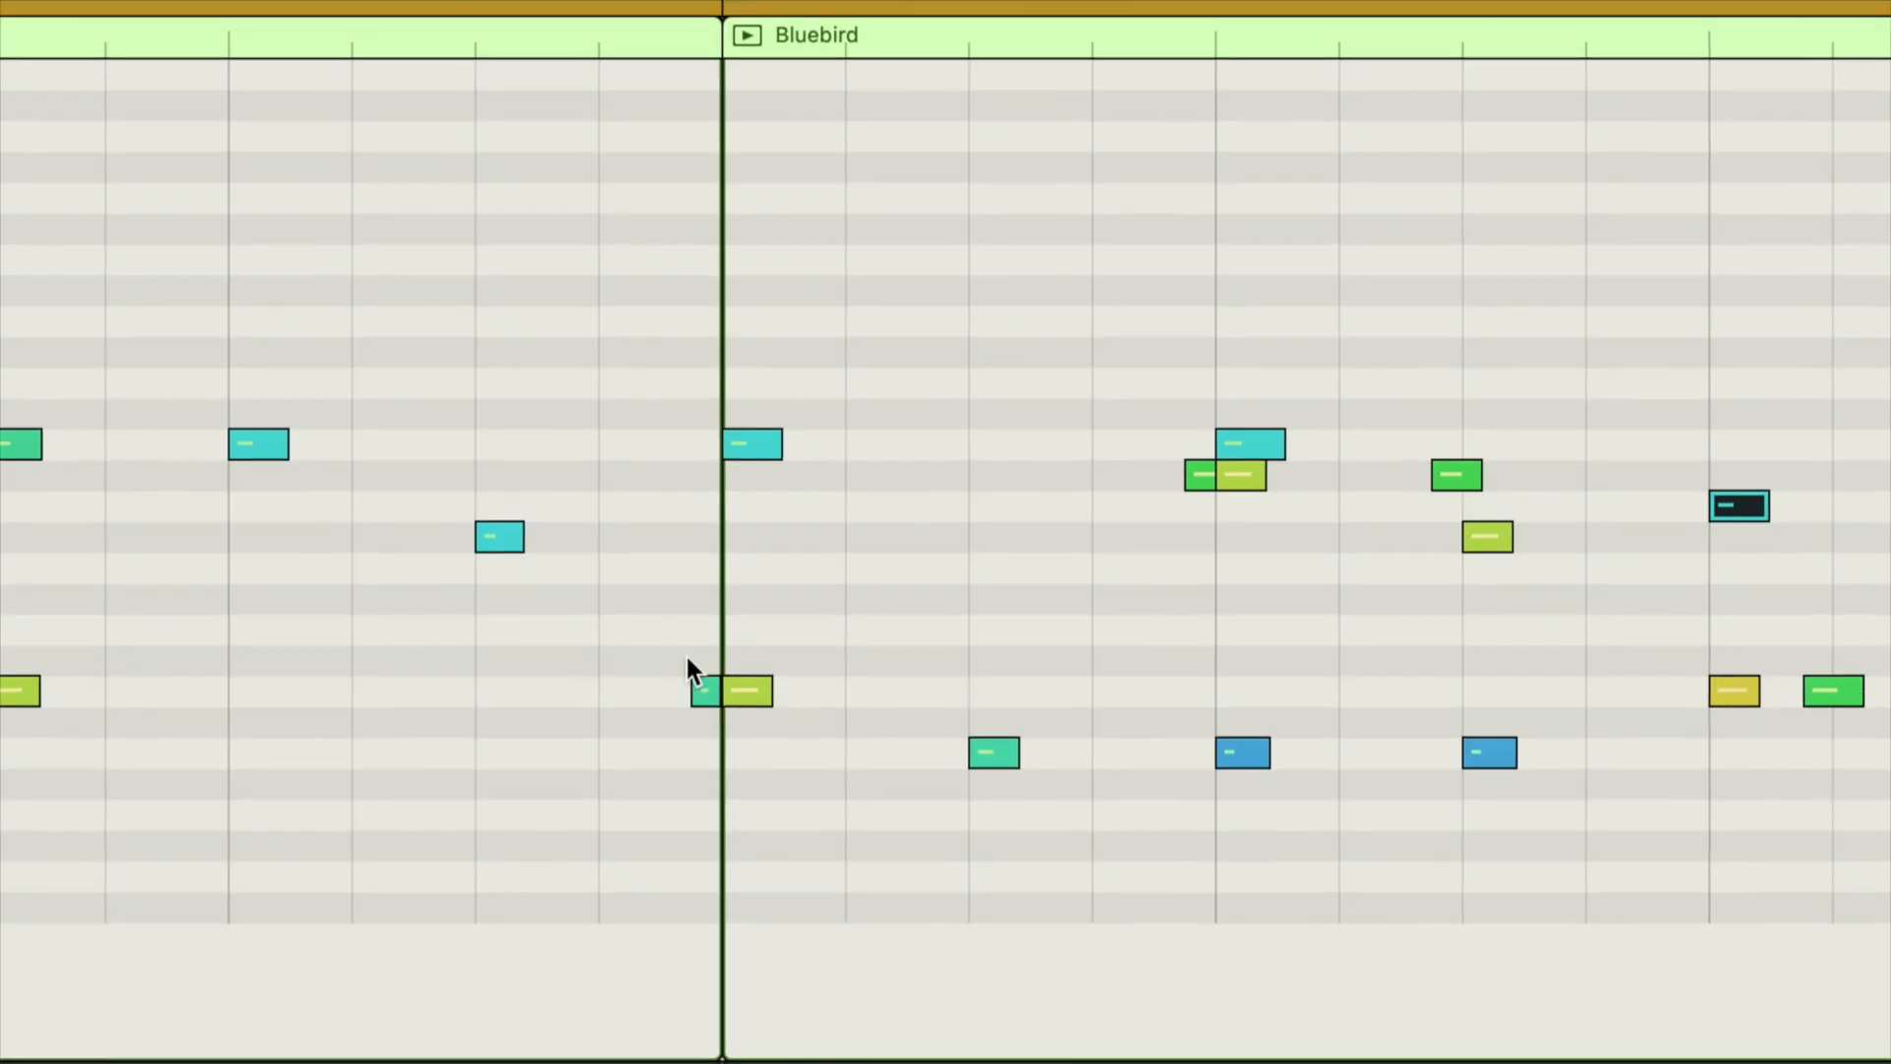
{"action": "scroll", "coordinate": [815, 619], "scroll_direction": "right", "scroll_amount": 6}
{"action": "scroll", "coordinate": [814, 618], "scroll_direction": "left", "scroll_amount": 1}
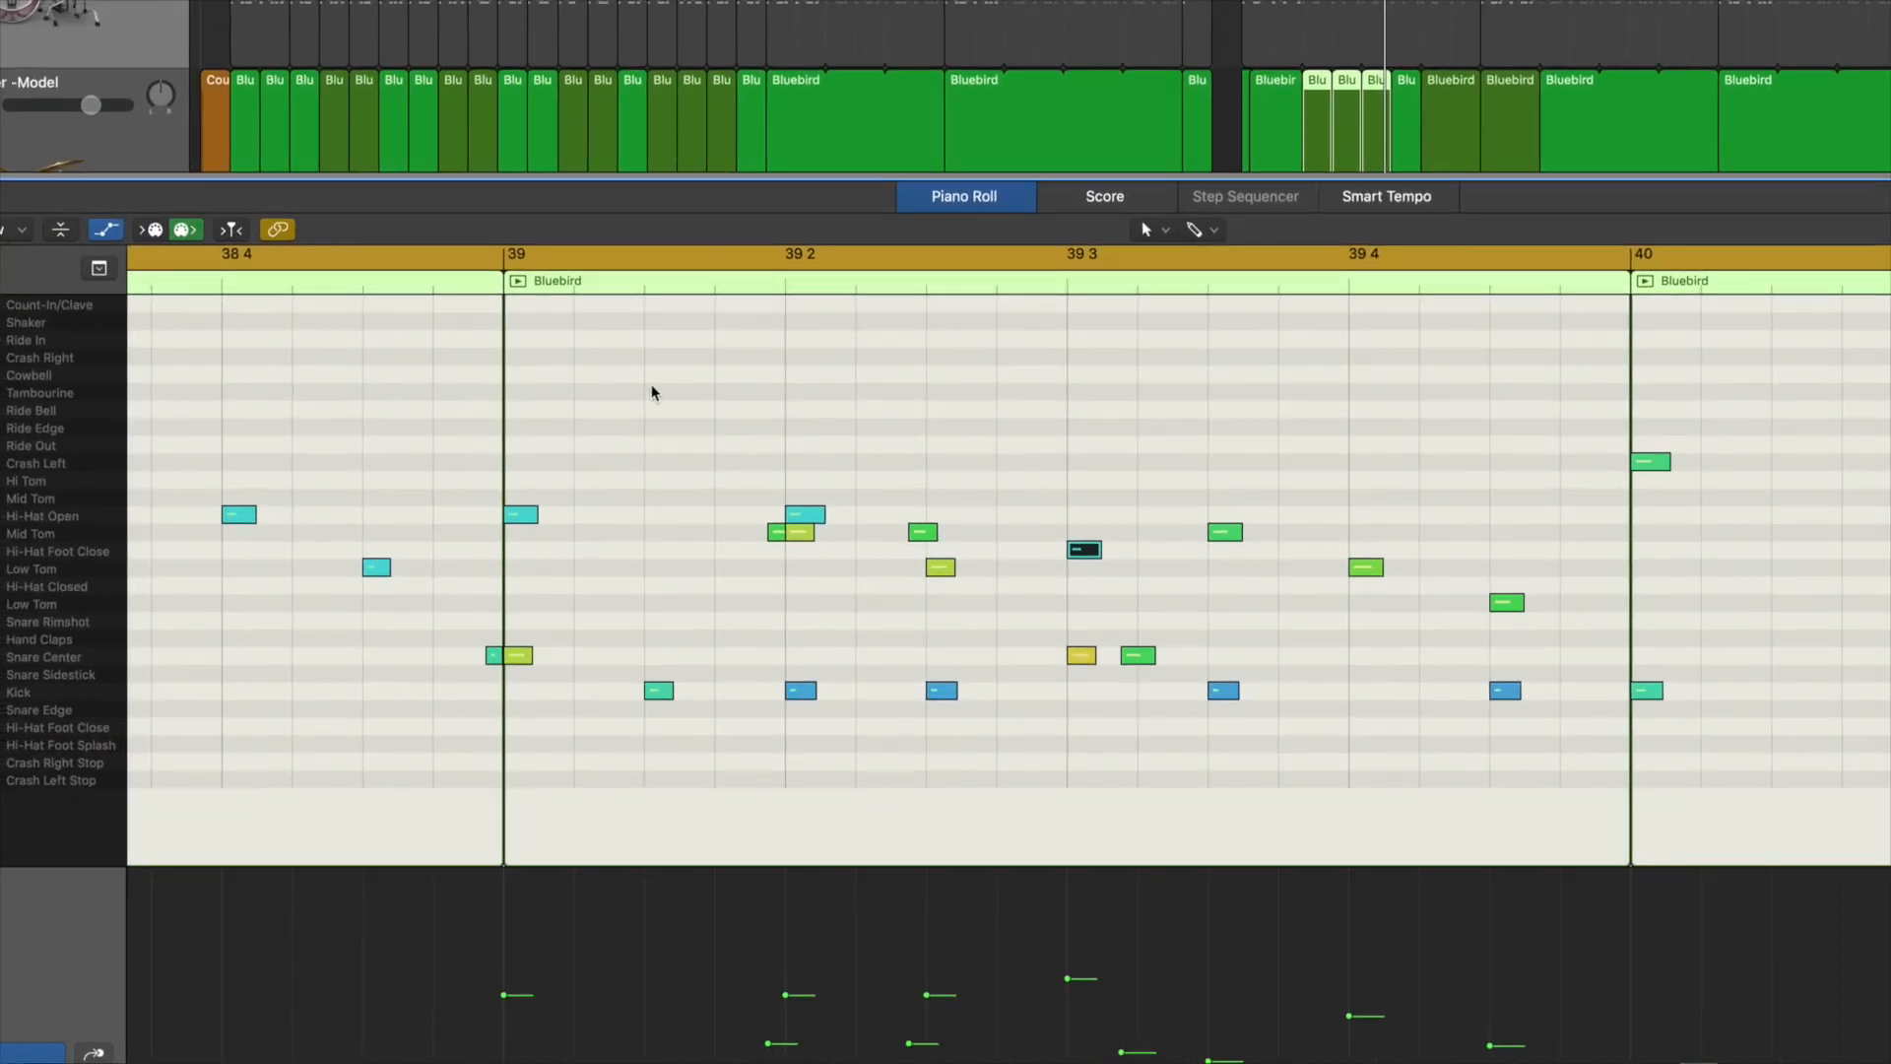
{"action": "key", "text": "space"}
{"action": "scroll", "coordinate": [651, 393], "scroll_direction": "right", "scroll_amount": 10}
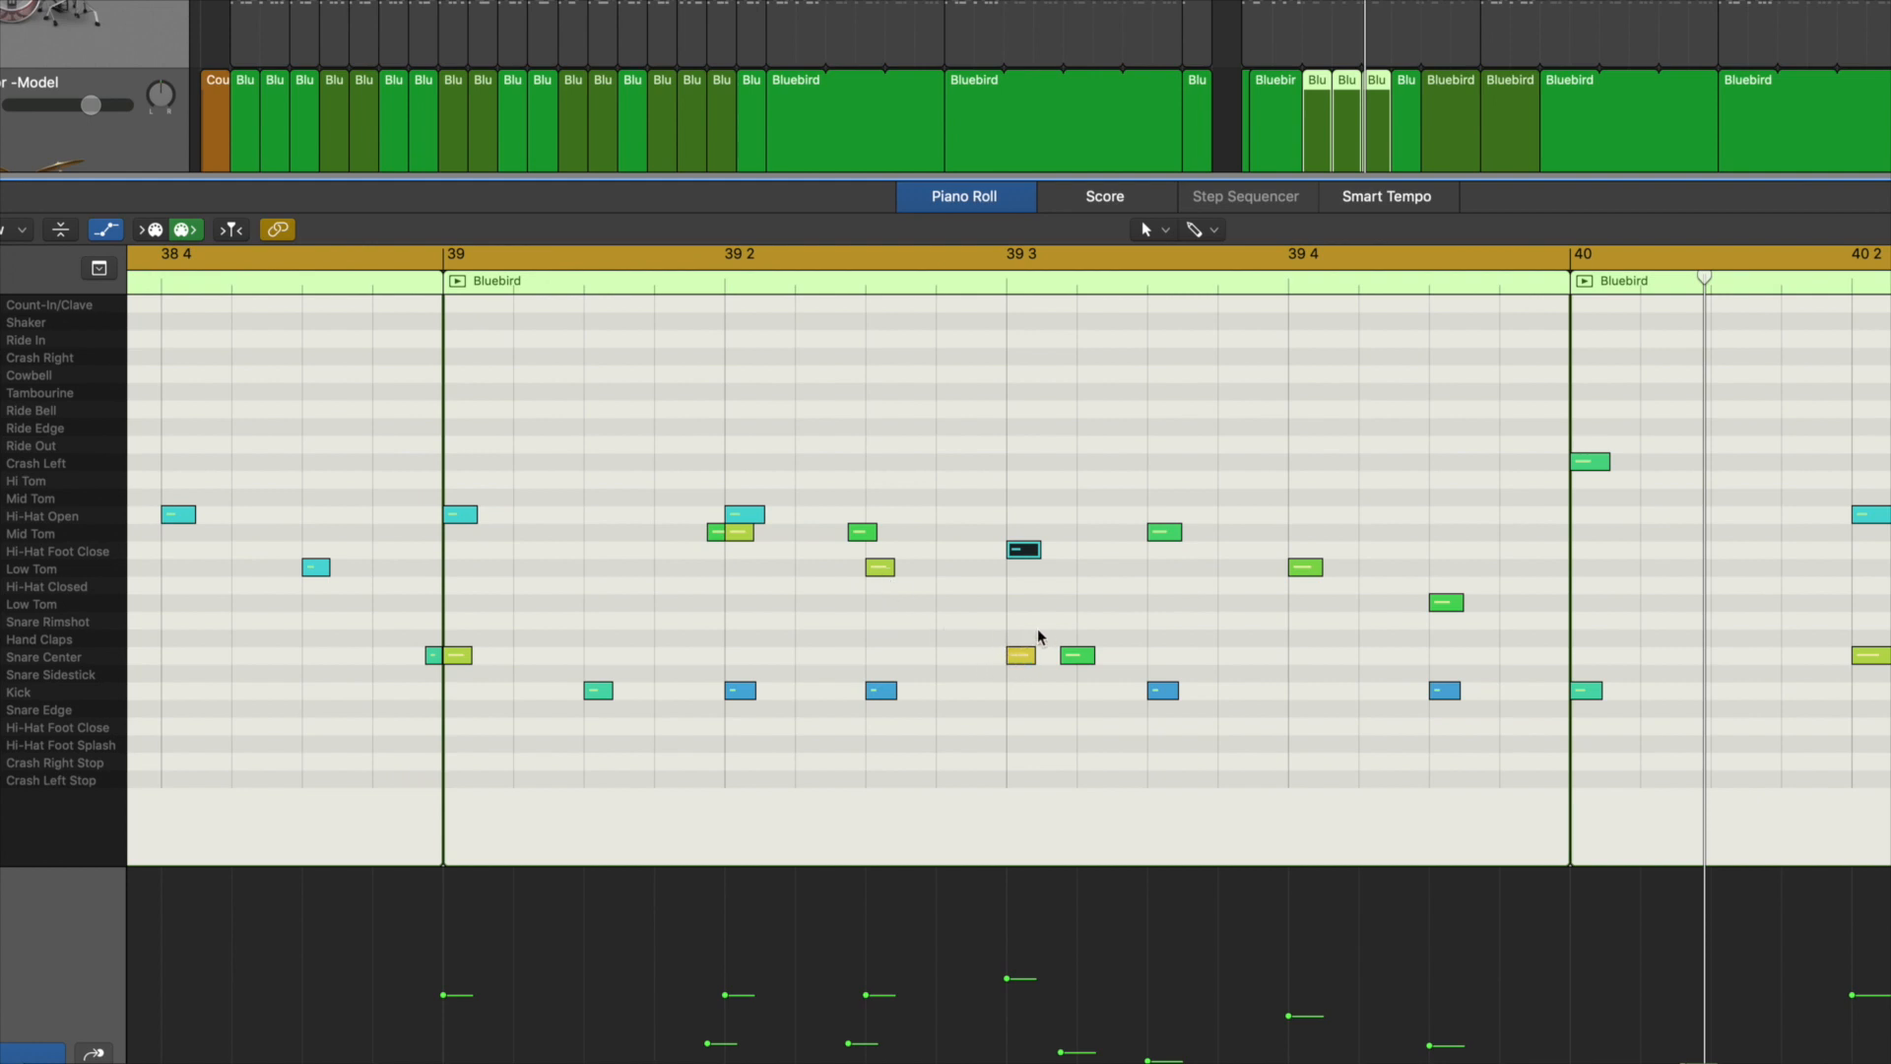
{"action": "scroll", "coordinate": [1032, 630], "scroll_direction": "right", "scroll_amount": 5}
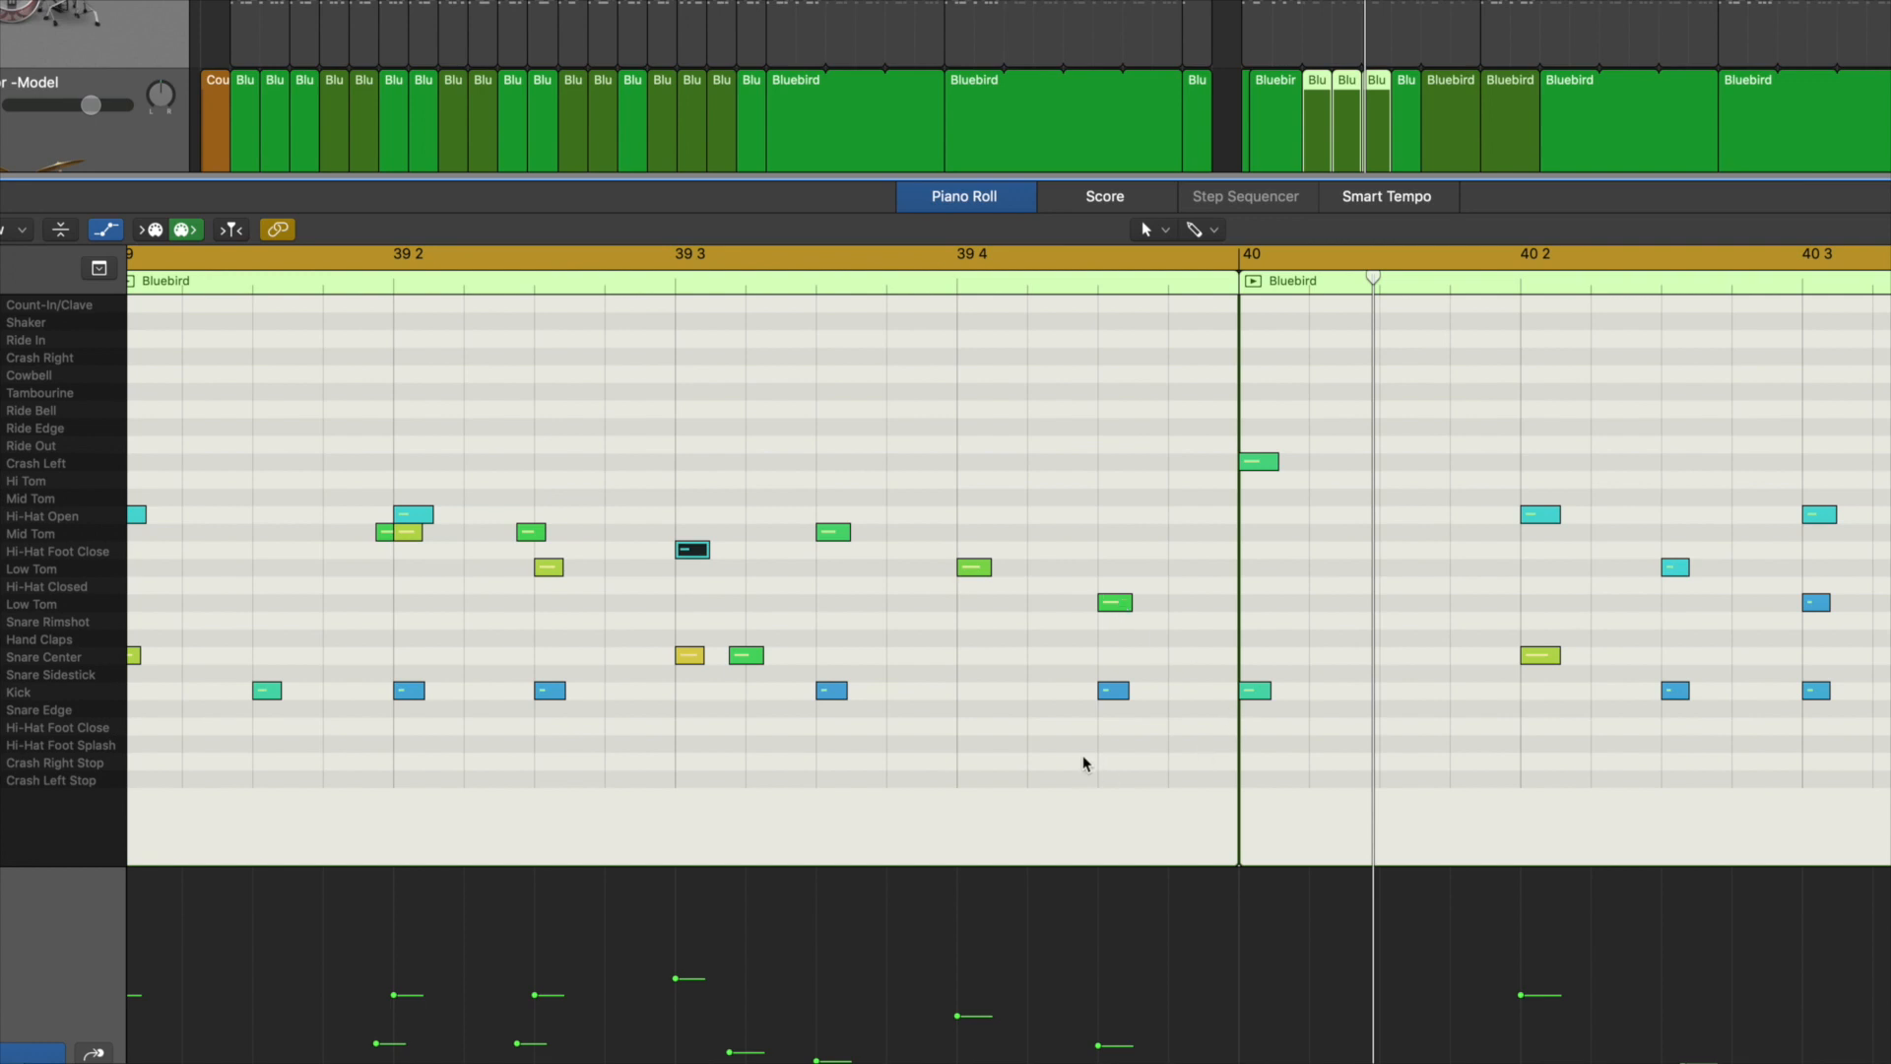
{"action": "scroll", "coordinate": [1224, 530], "scroll_direction": "left", "scroll_amount": 5}
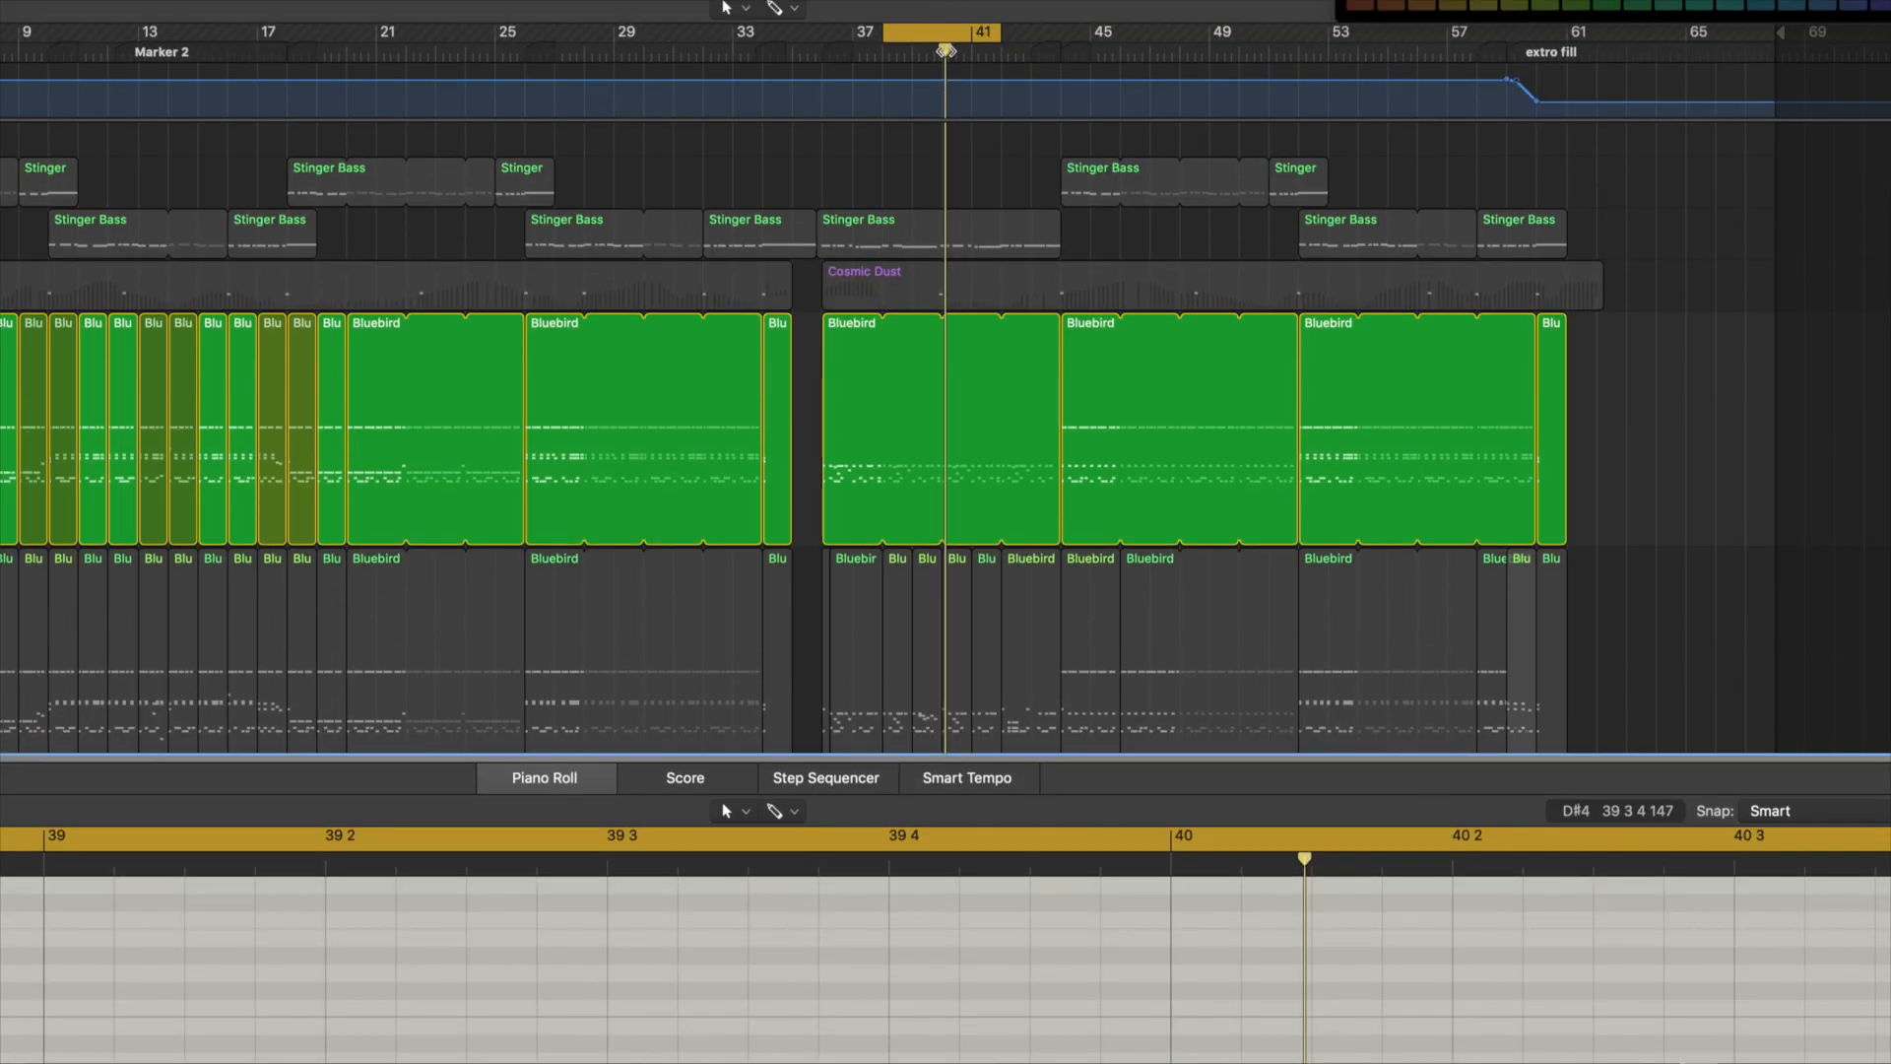
Step: Split the Bluebird drum region on the Four on the Floor track at bars 39 and 41
{"action": "left_click_drag", "start_coordinate": [943, 49], "coordinate": [903, 49]}
{"action": "right_click", "coordinate": [903, 358]}
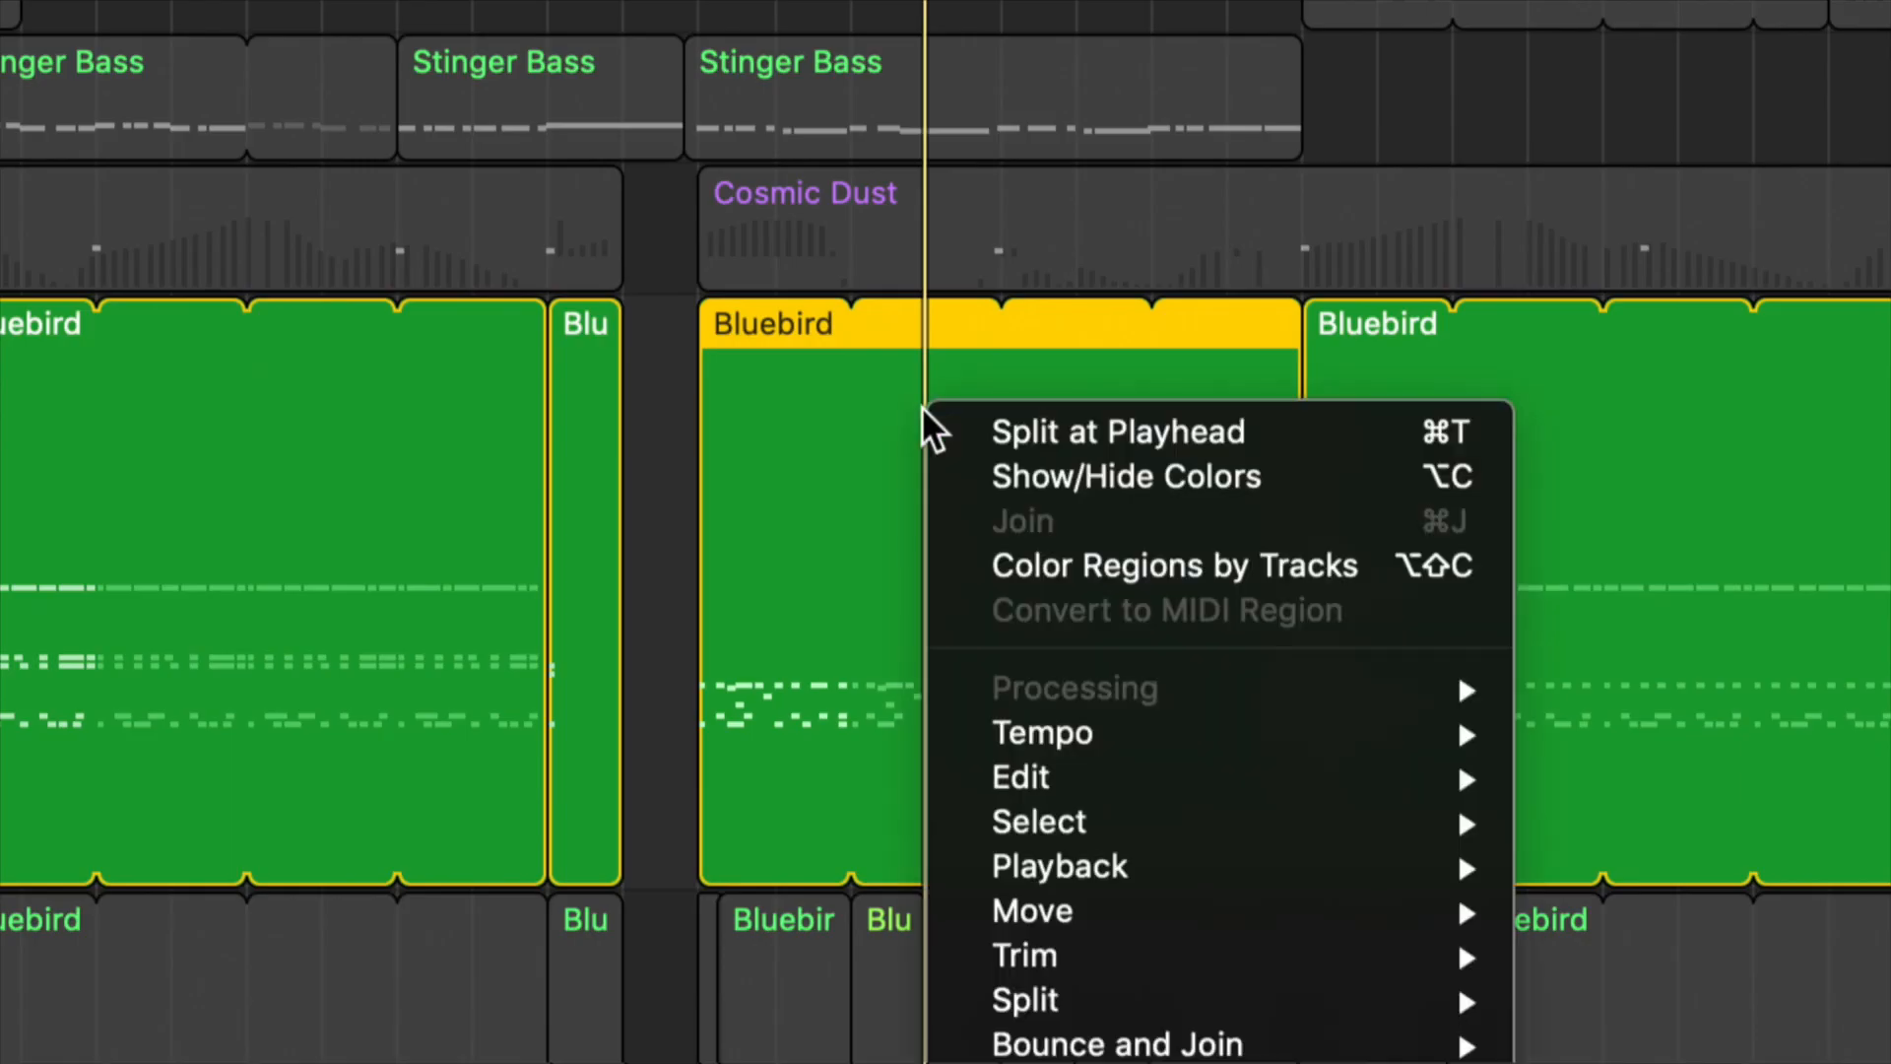
{"action": "left_click", "coordinate": [924, 367]}
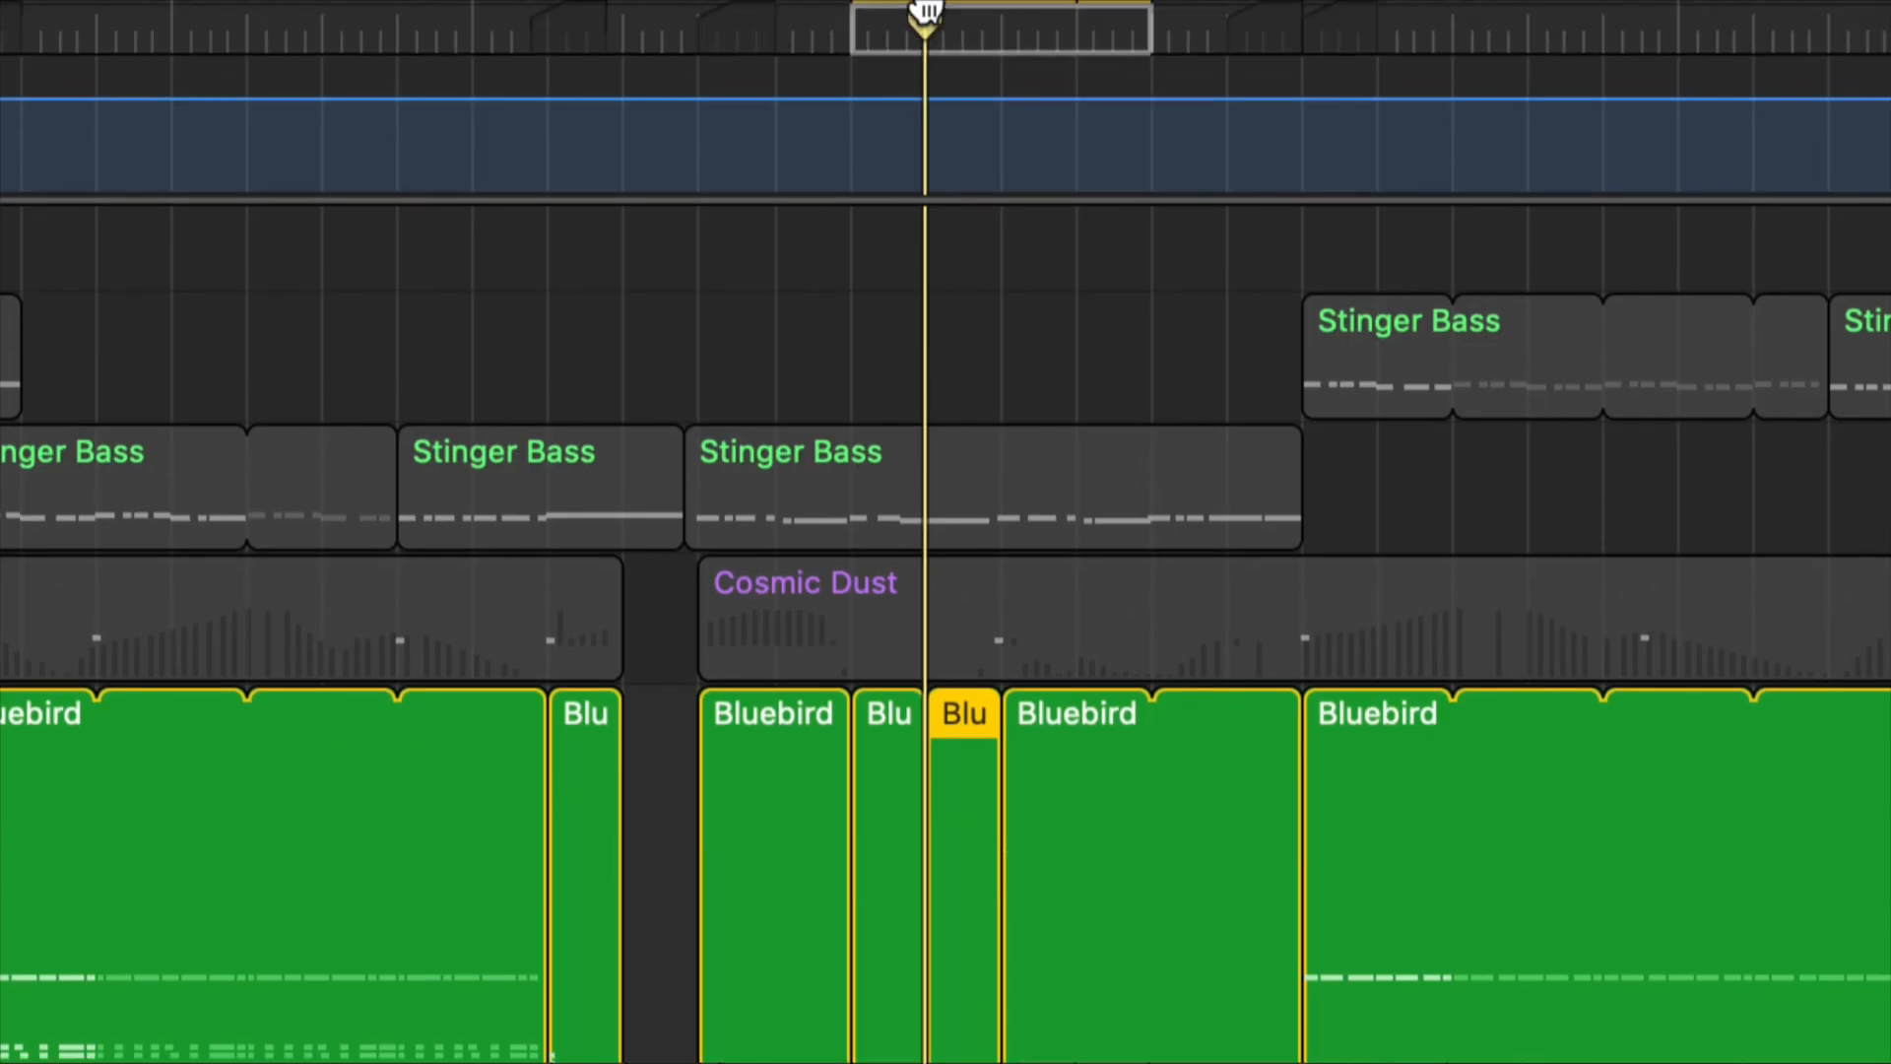
{"action": "left_click_drag", "start_coordinate": [931, 19], "coordinate": [1073, 33]}
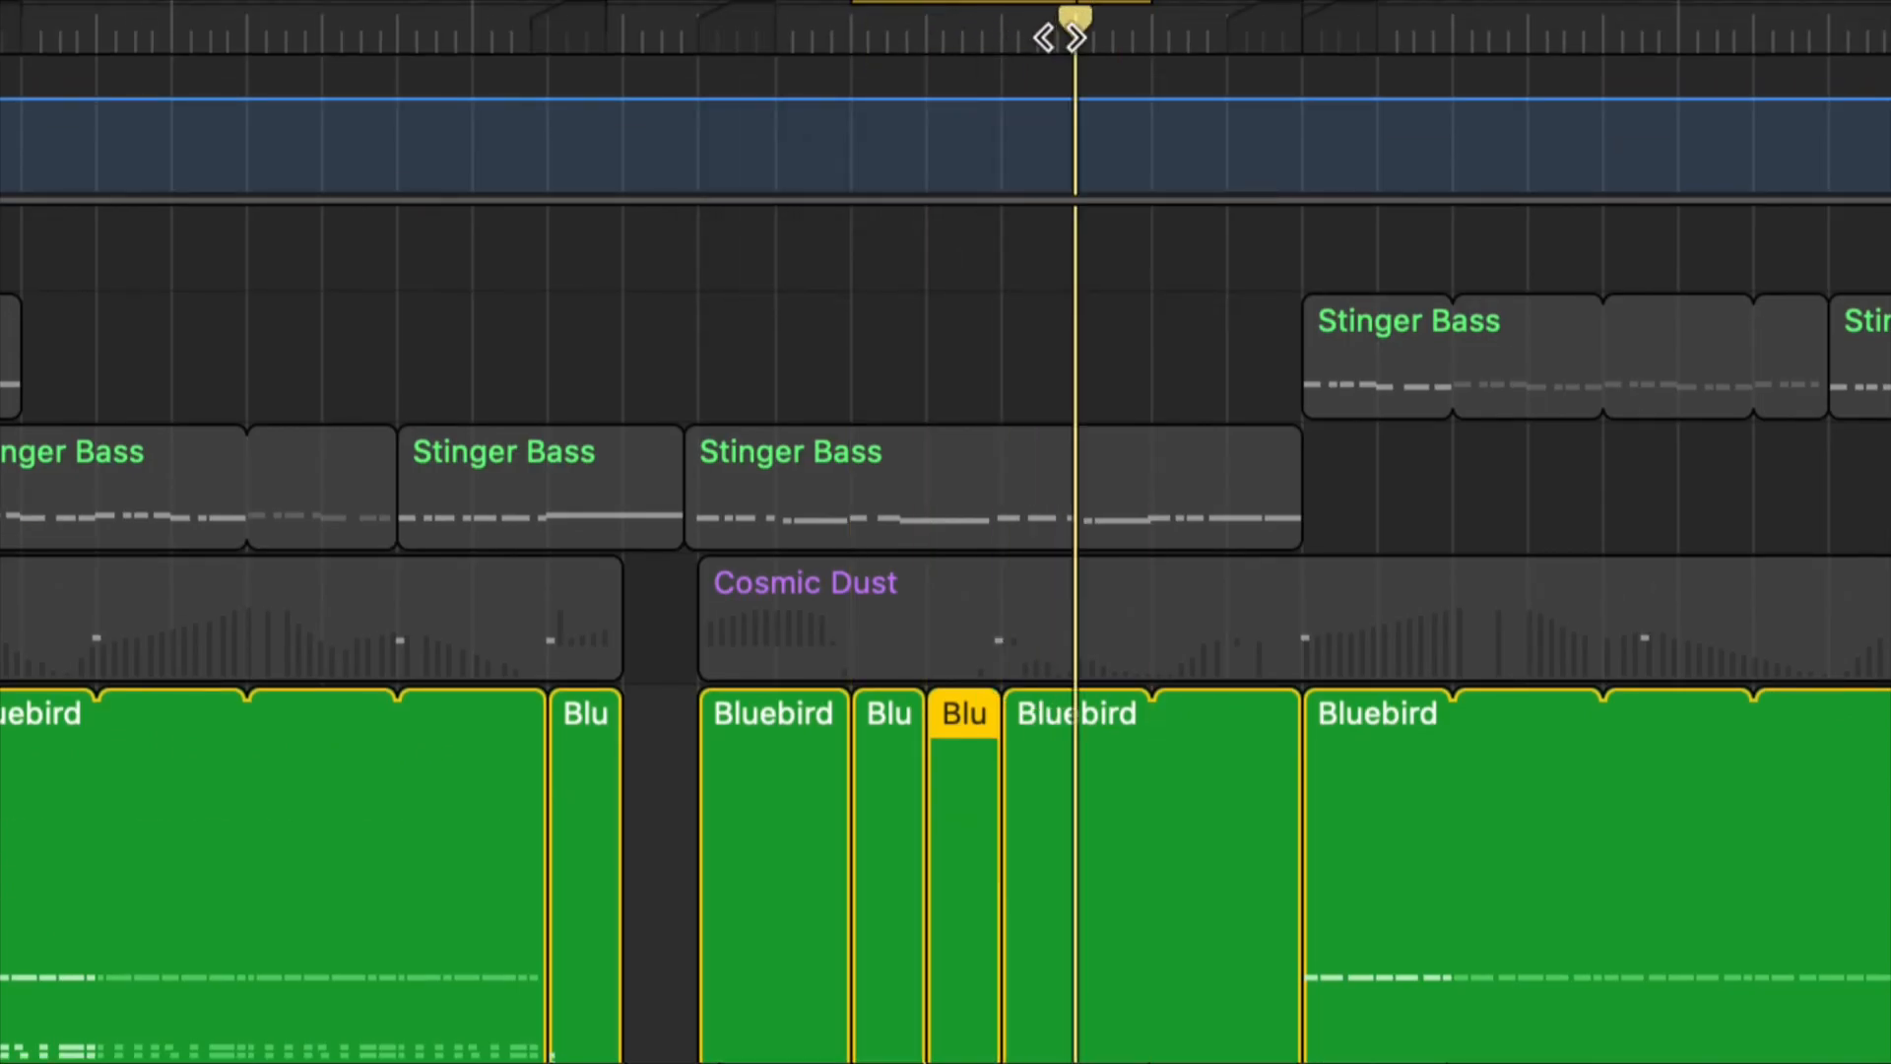
{"action": "right_click", "coordinate": [1064, 707]}
{"action": "left_click", "coordinate": [1092, 726]}
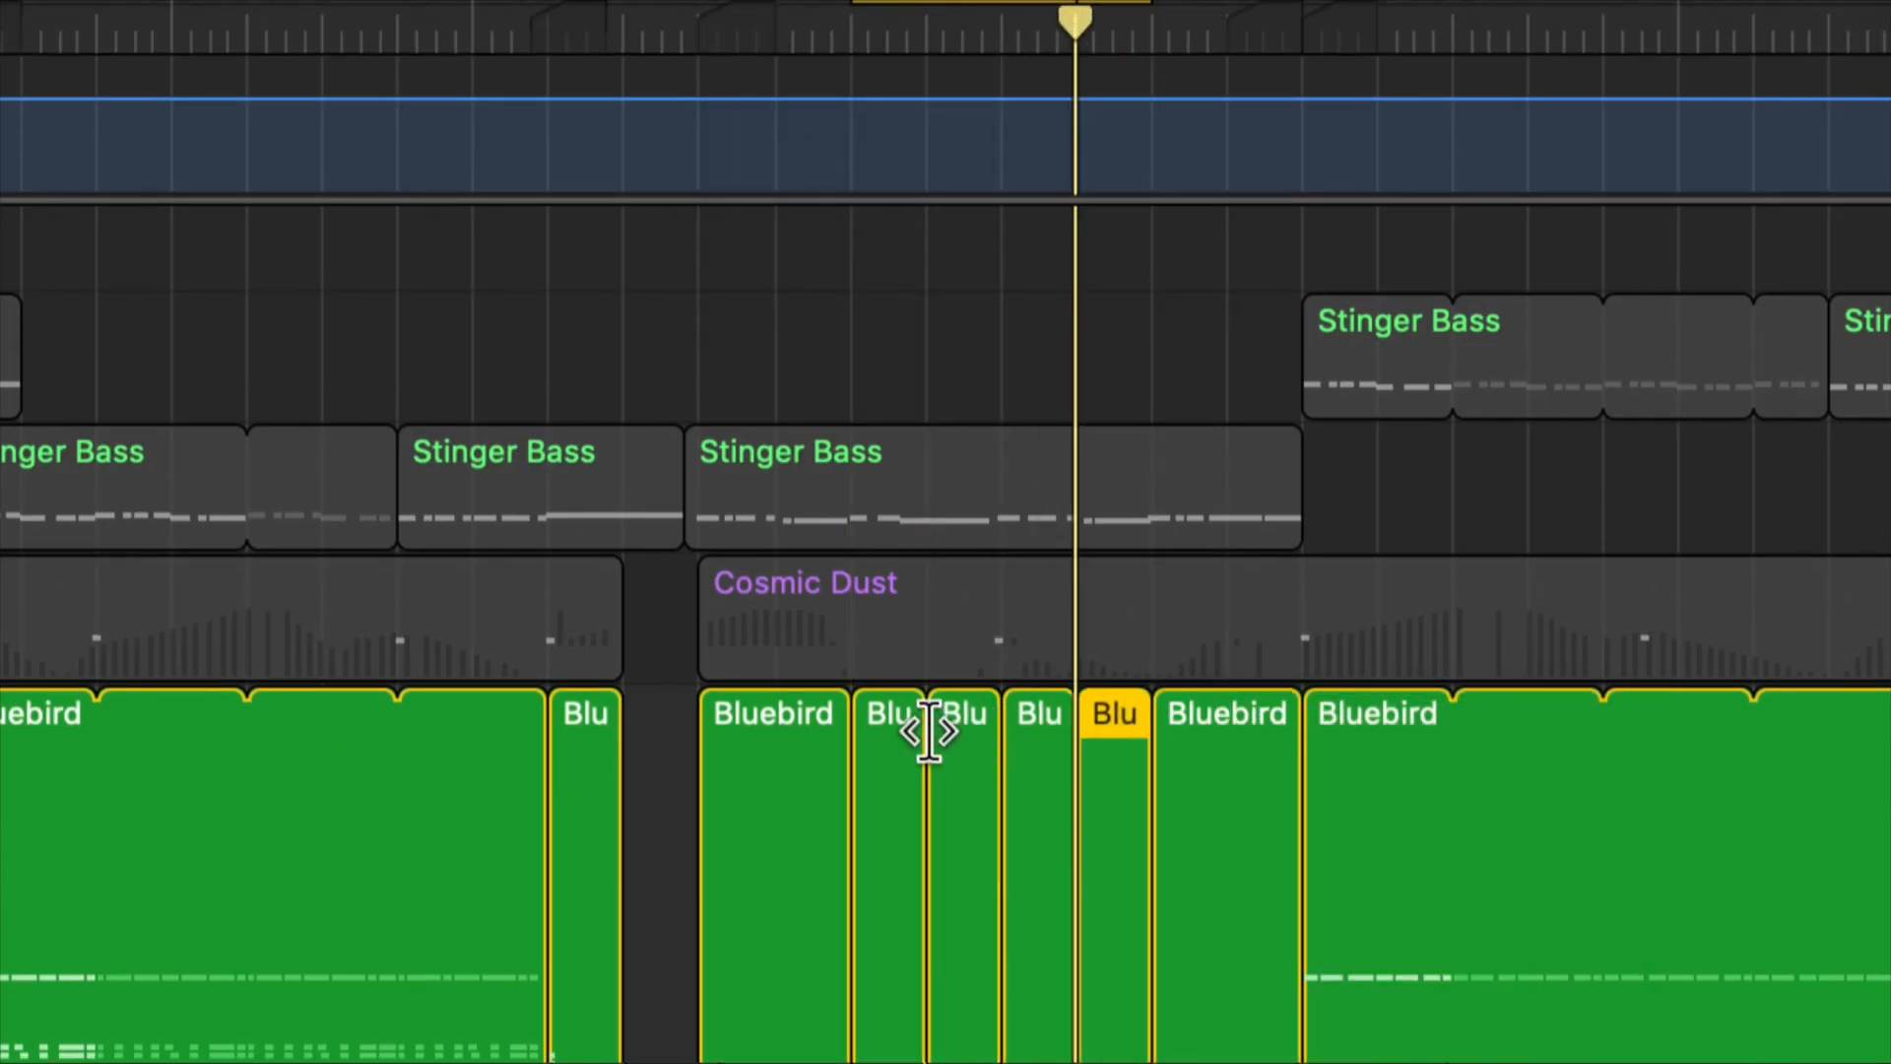
Step: Color the three one-bar Bluebird regions between bars 38 and 41 dark olive green
{"action": "left_click", "coordinate": [886, 730], "text": "shift"}
{"action": "left_click", "coordinate": [960, 730], "text": "shift"}
{"action": "left_click", "coordinate": [1042, 734], "text": "shift"}
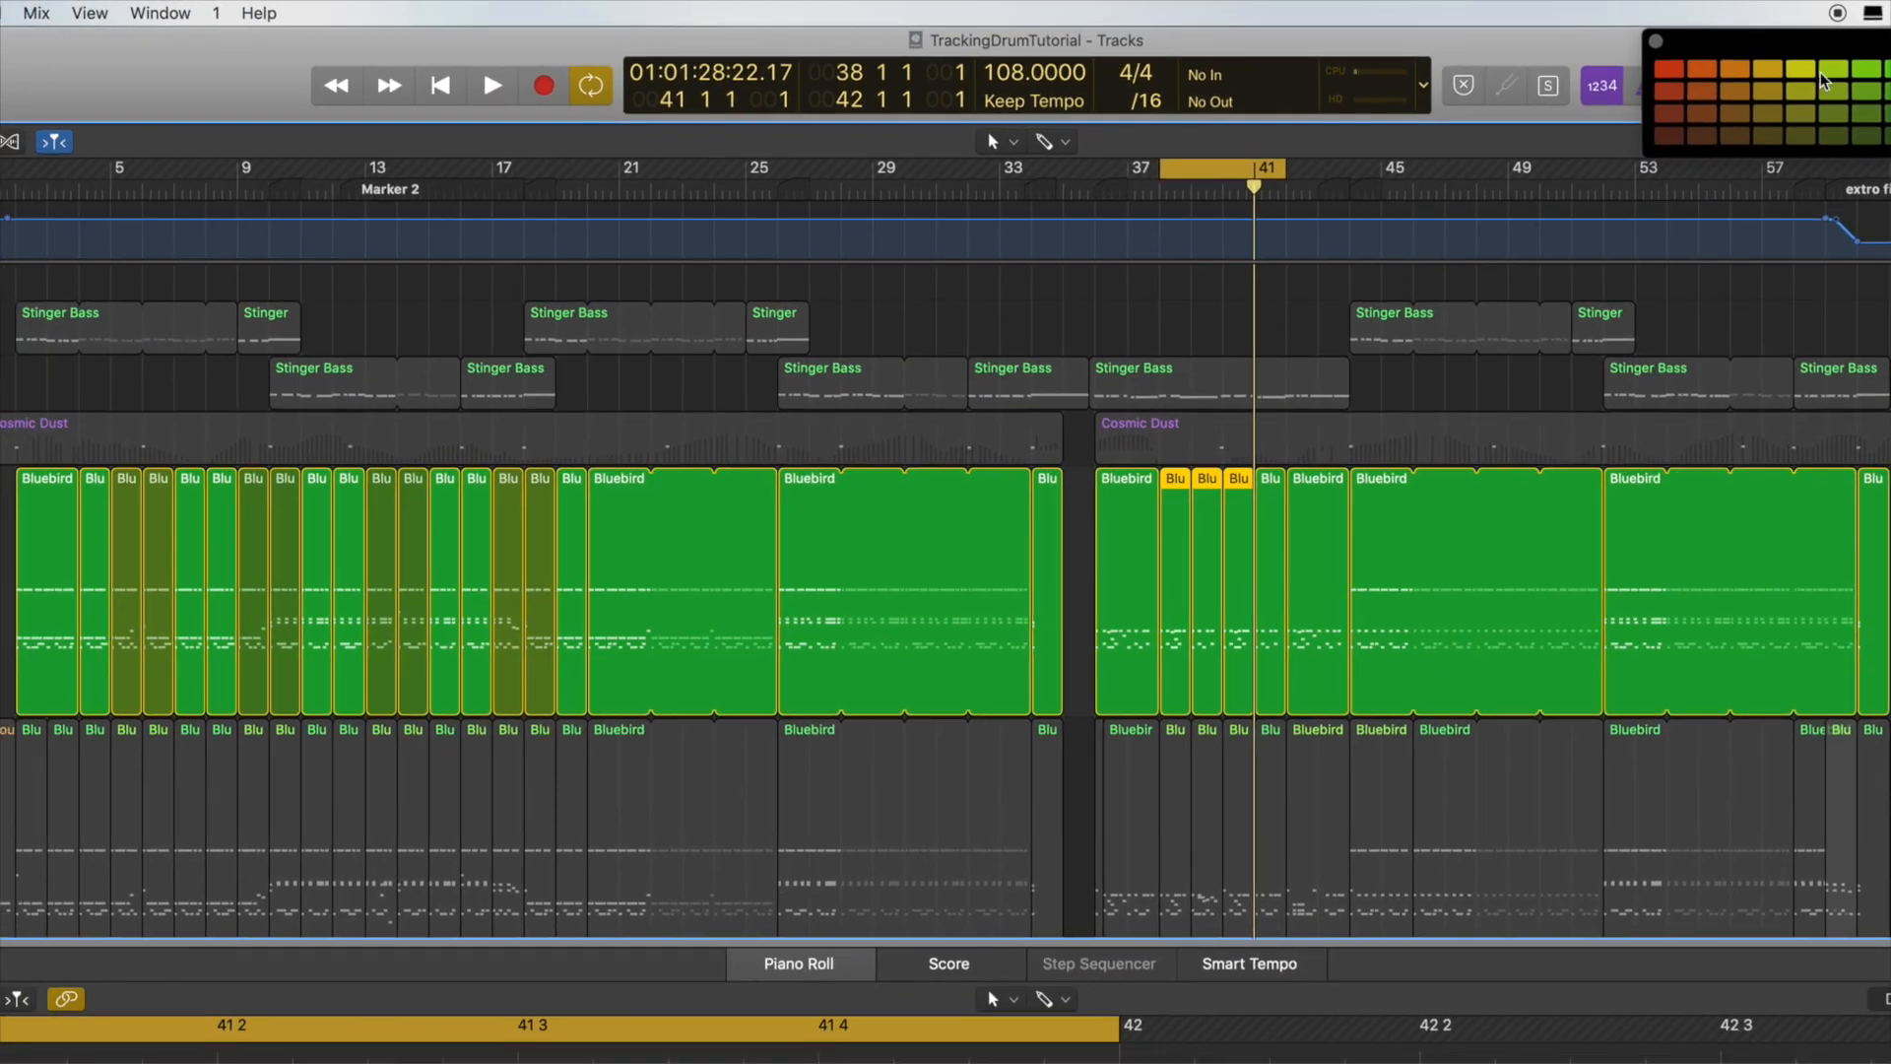
{"action": "key", "text": "alt+c"}
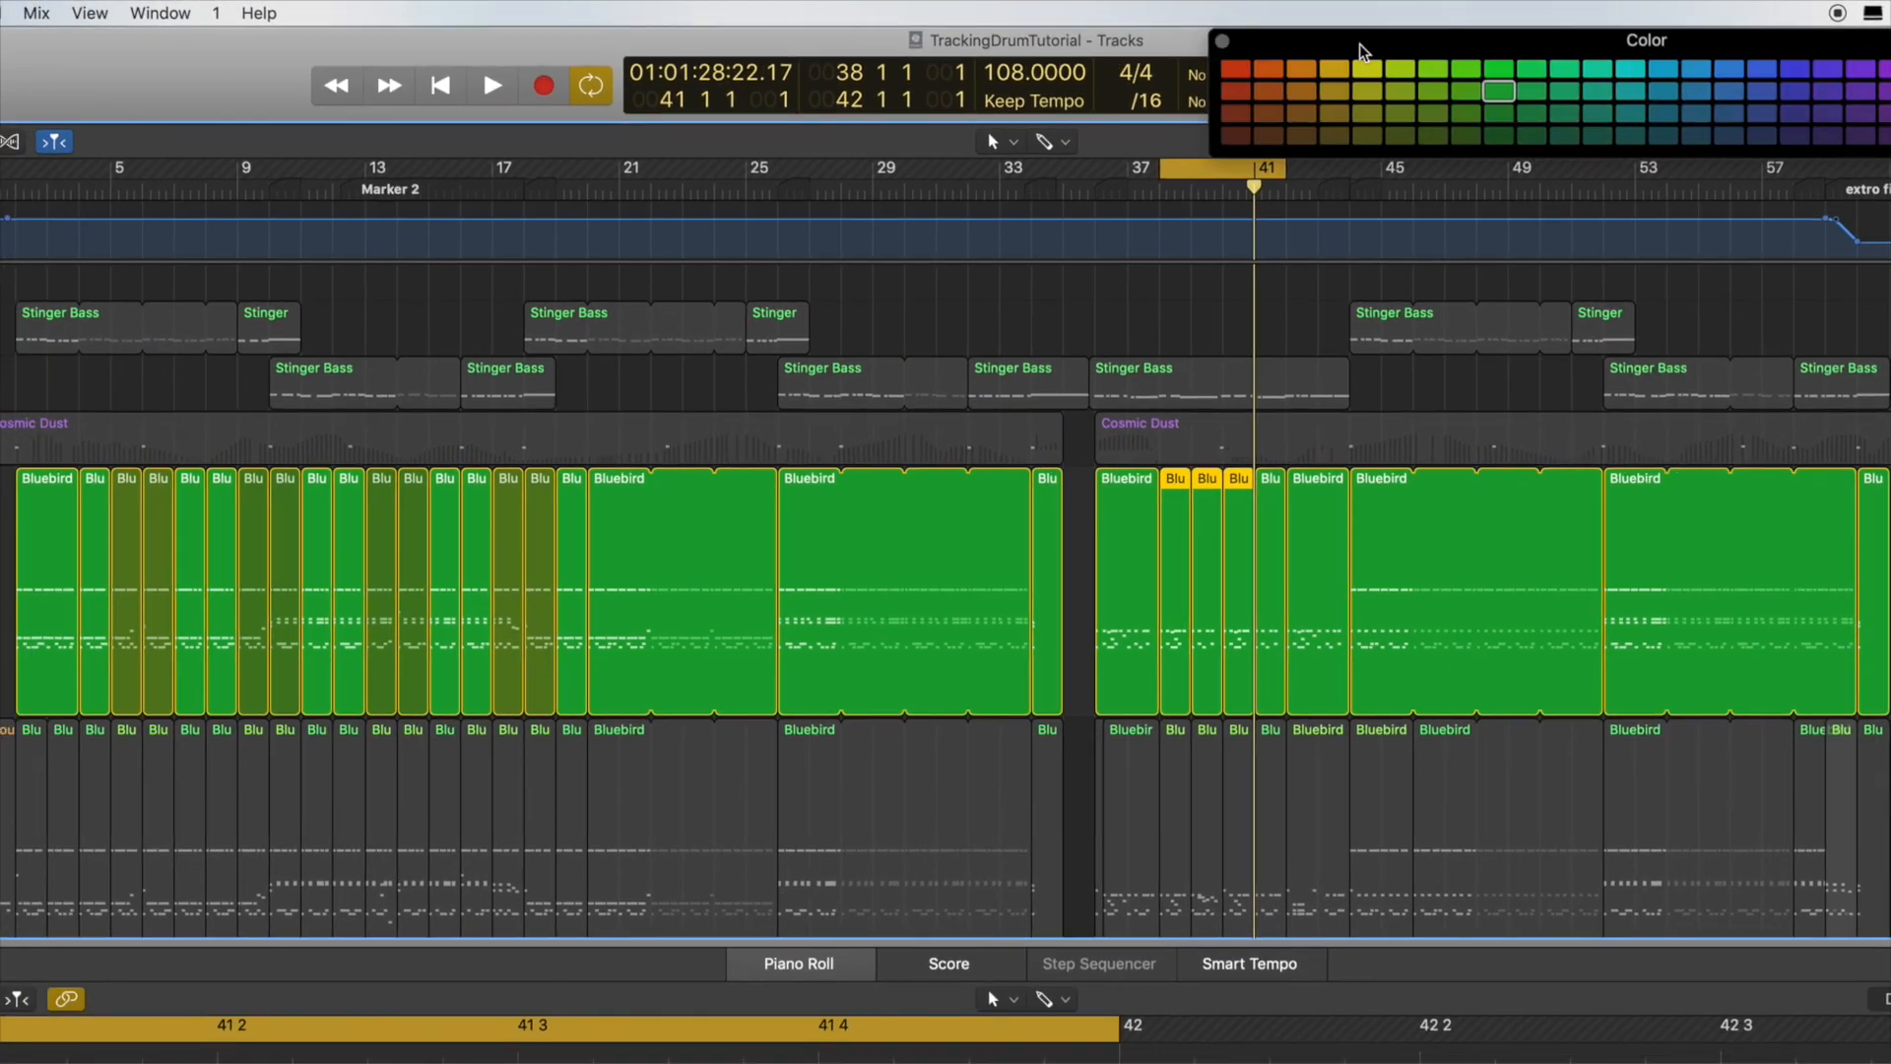
{"action": "left_click_drag", "start_coordinate": [1361, 46], "coordinate": [1266, 46]}
{"action": "left_click", "coordinate": [1364, 116]}
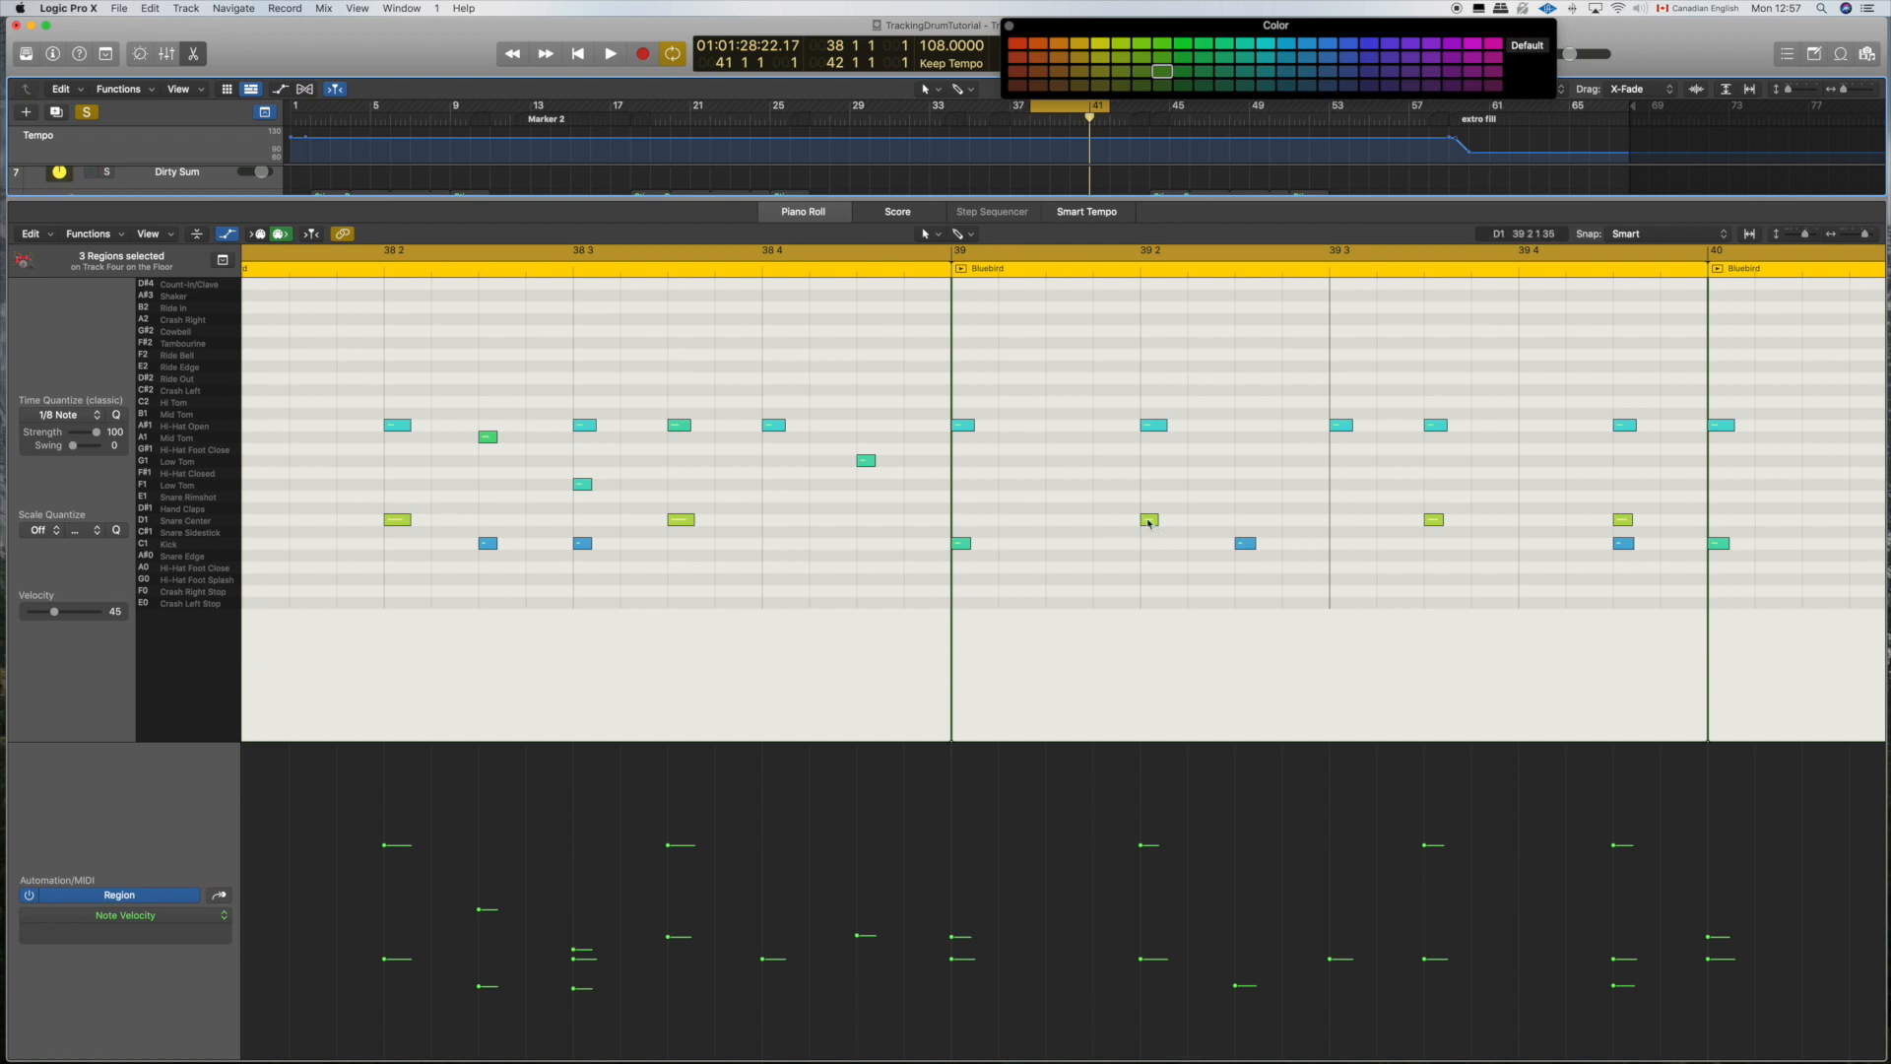
Step: Move the snare hit at 39 2 to the downbeat of bar 39 and copy it one division earlier using a /64 grid
{"action": "mouse_move", "coordinate": [1148, 523]}
{"action": "left_click_drag", "start_coordinate": [1148, 522], "coordinate": [955, 523]}
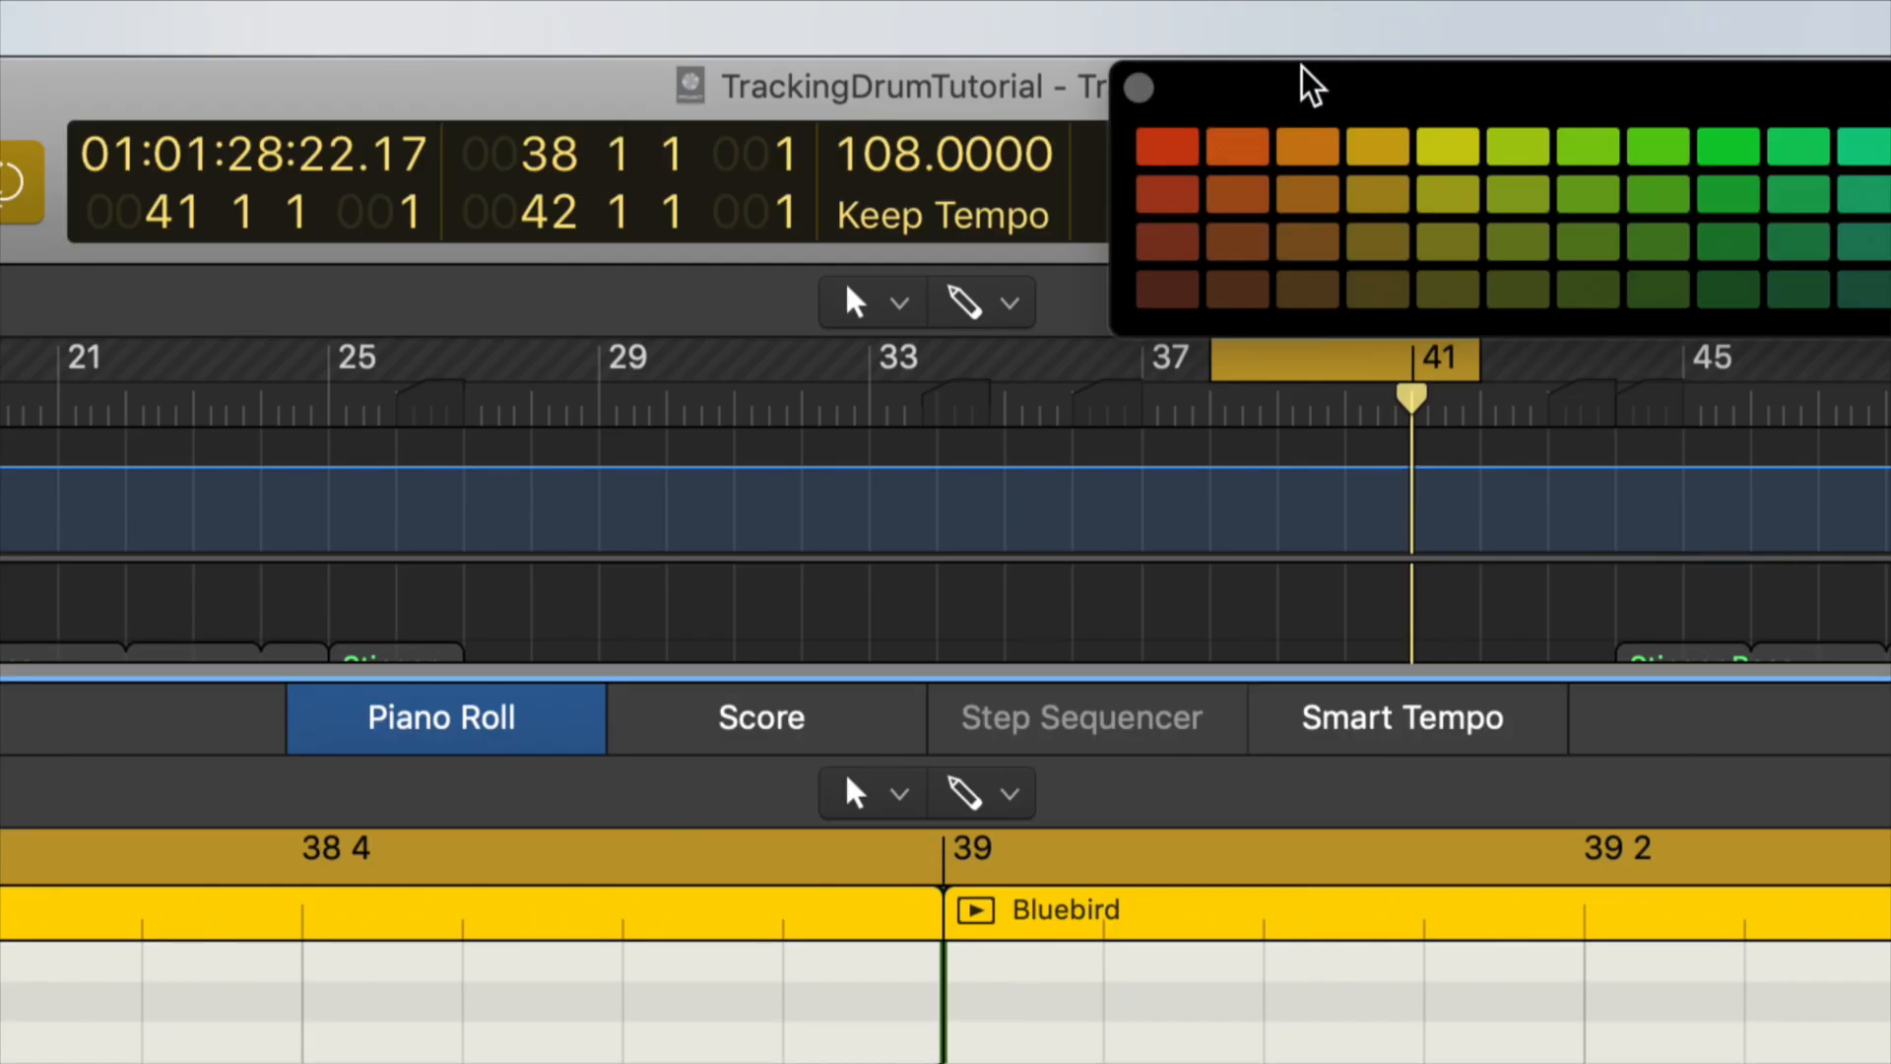
{"action": "left_click_drag", "start_coordinate": [1202, 93], "coordinate": [1635, 123]}
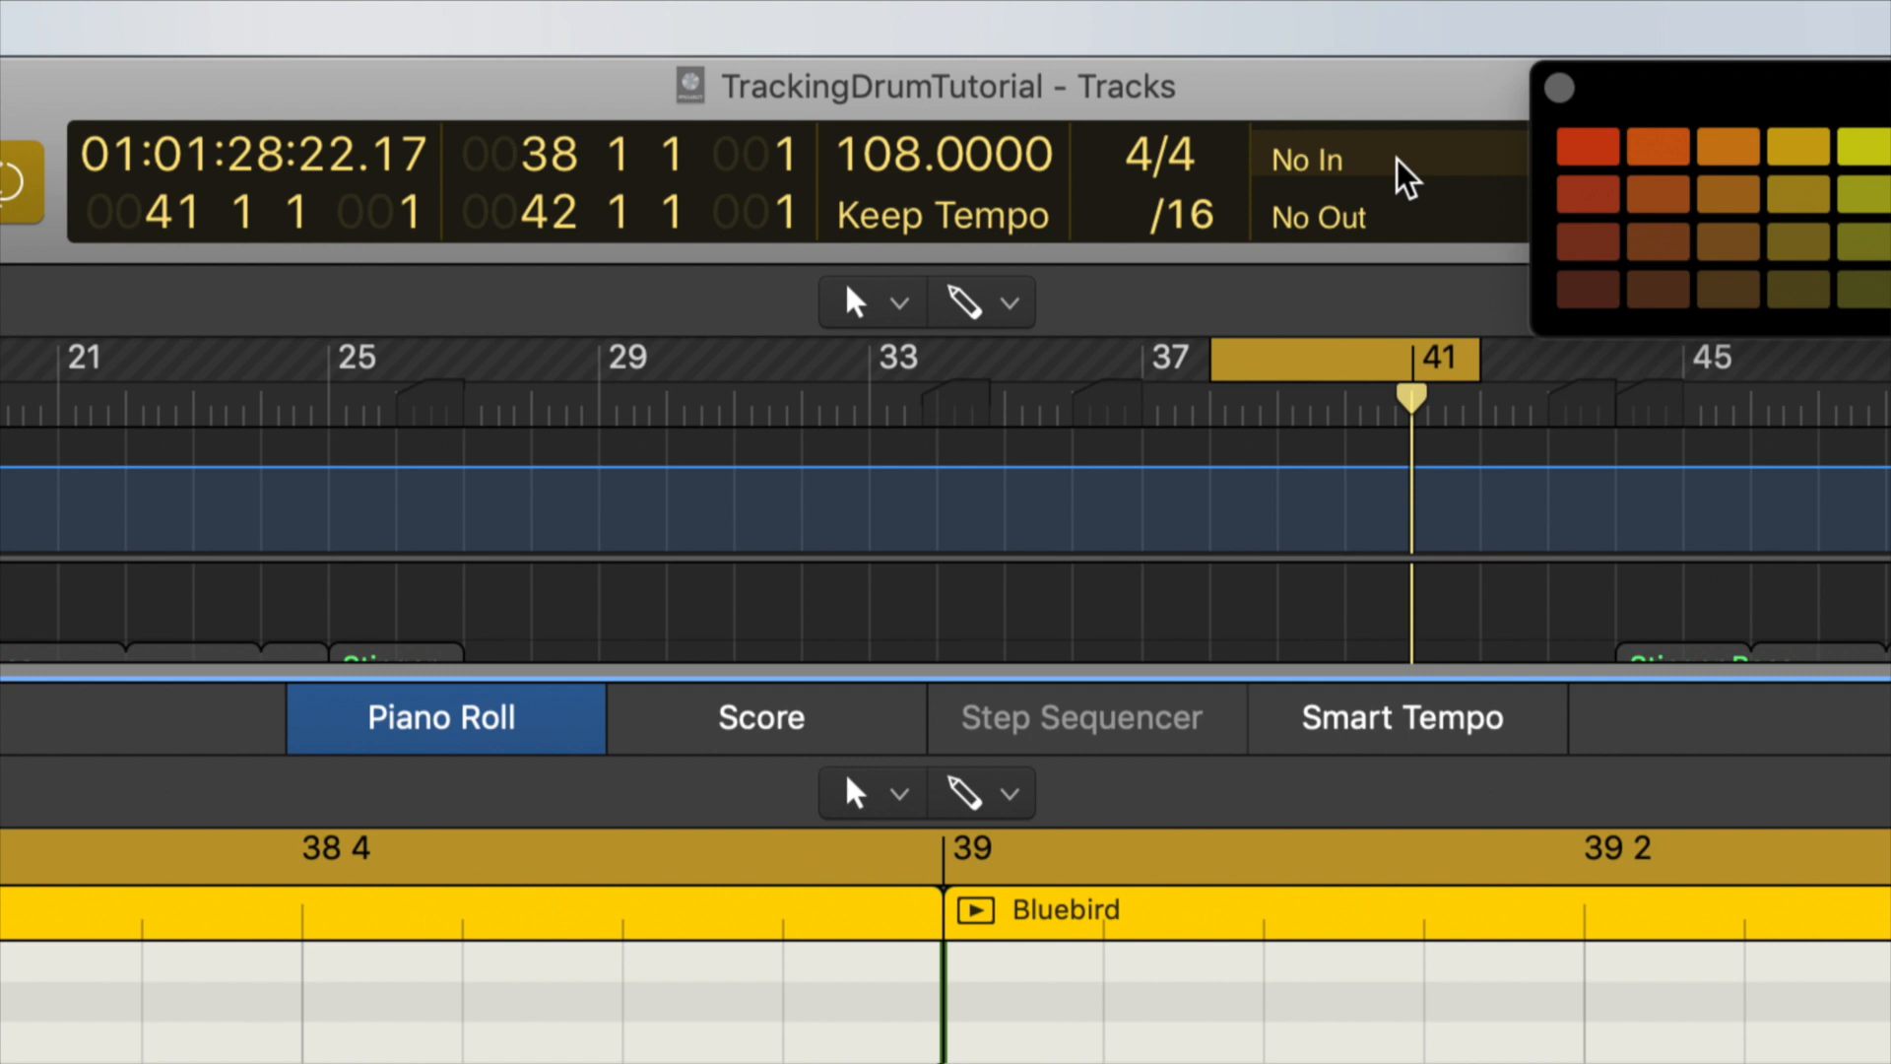
{"action": "left_click", "coordinate": [1215, 218]}
{"action": "left_click", "coordinate": [1199, 400]}
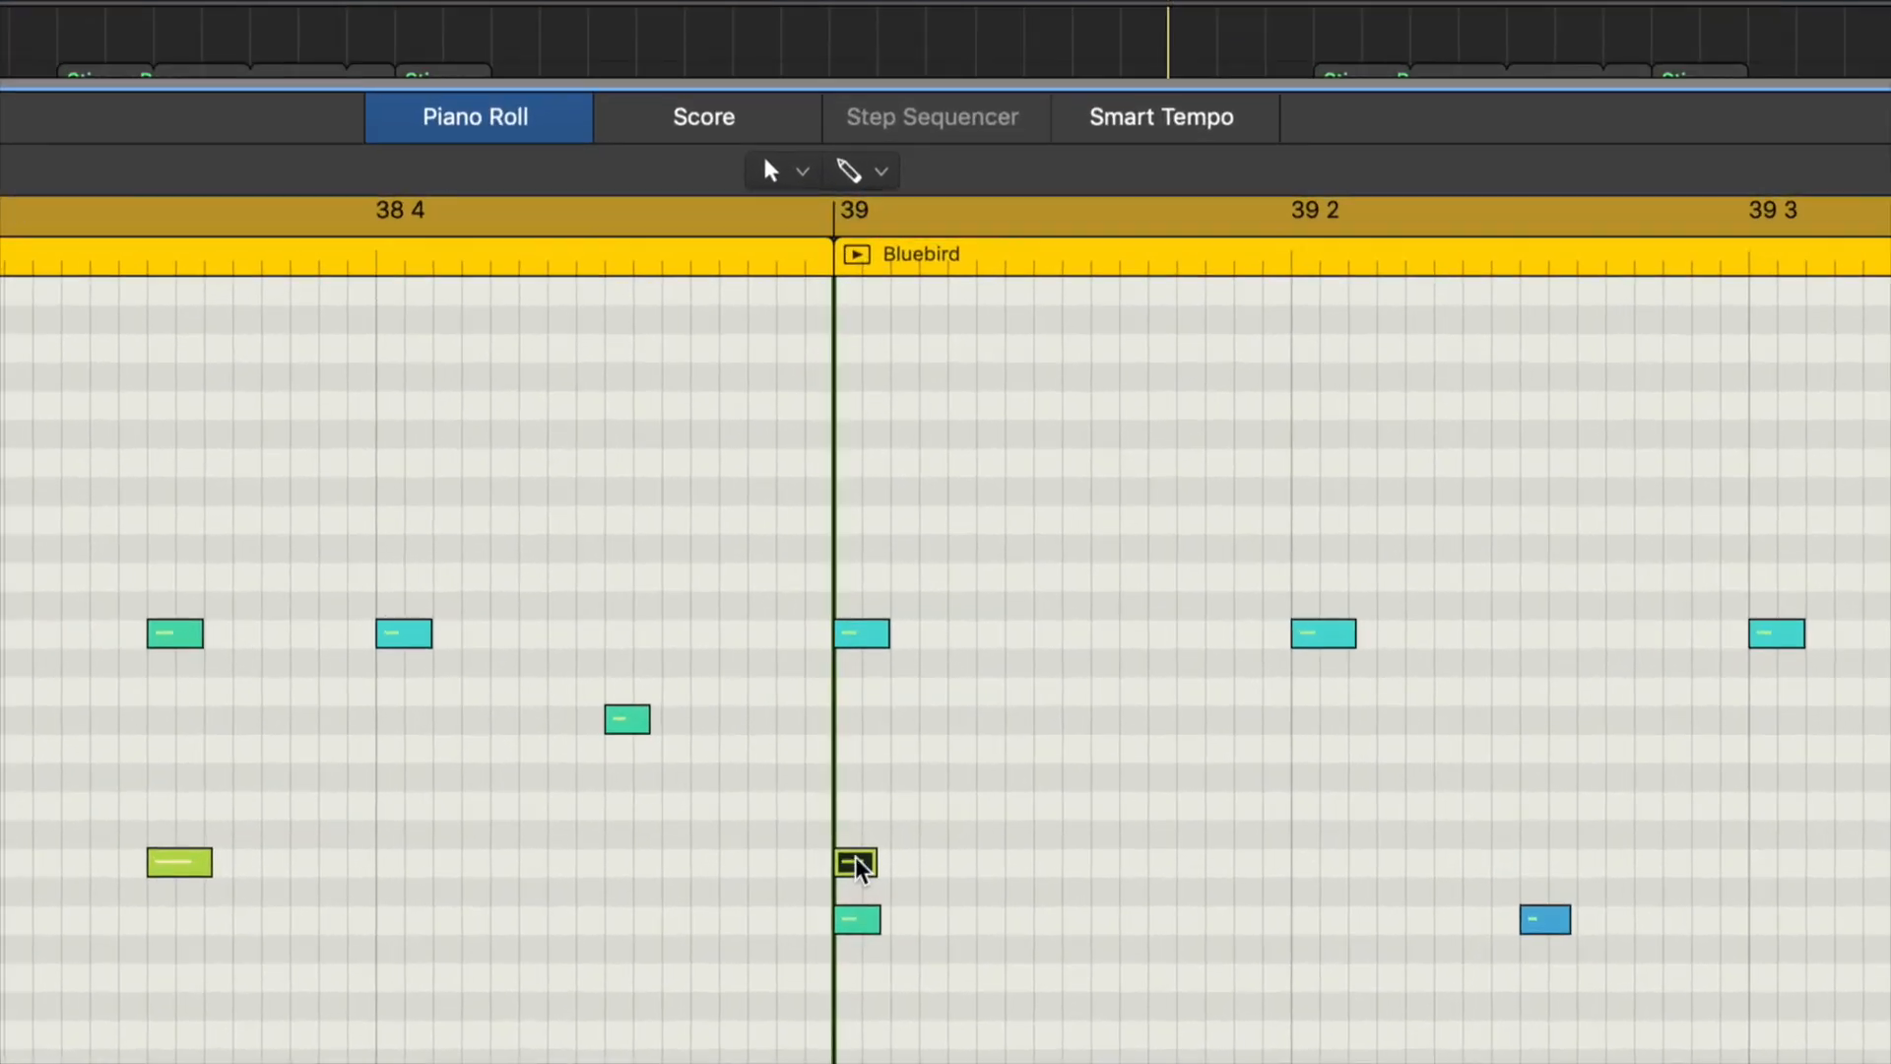
{"action": "left_click_drag", "start_coordinate": [852, 859], "coordinate": [825, 862]}
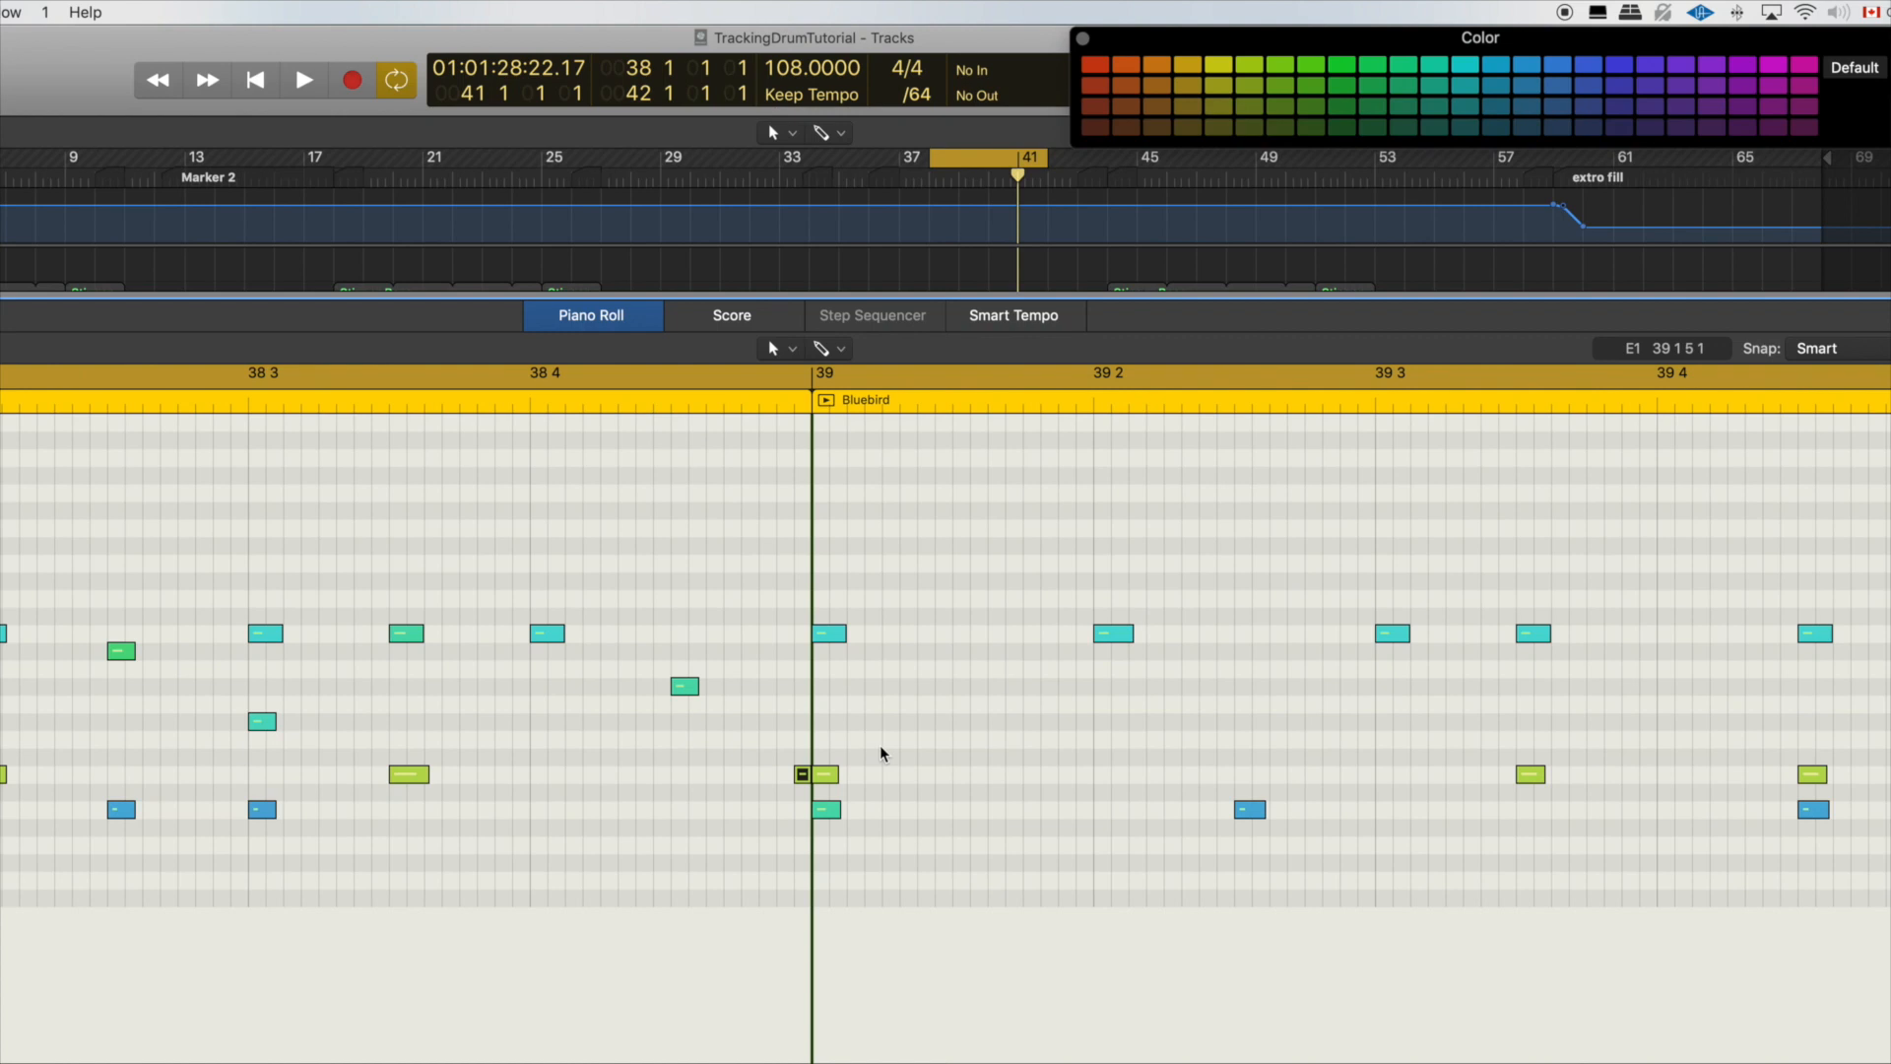
Step: Audition the snare flam and lower the velocity of its grace note to the level of the downbeat kick
{"action": "left_click", "coordinate": [801, 777]}
{"action": "key", "text": "space"}
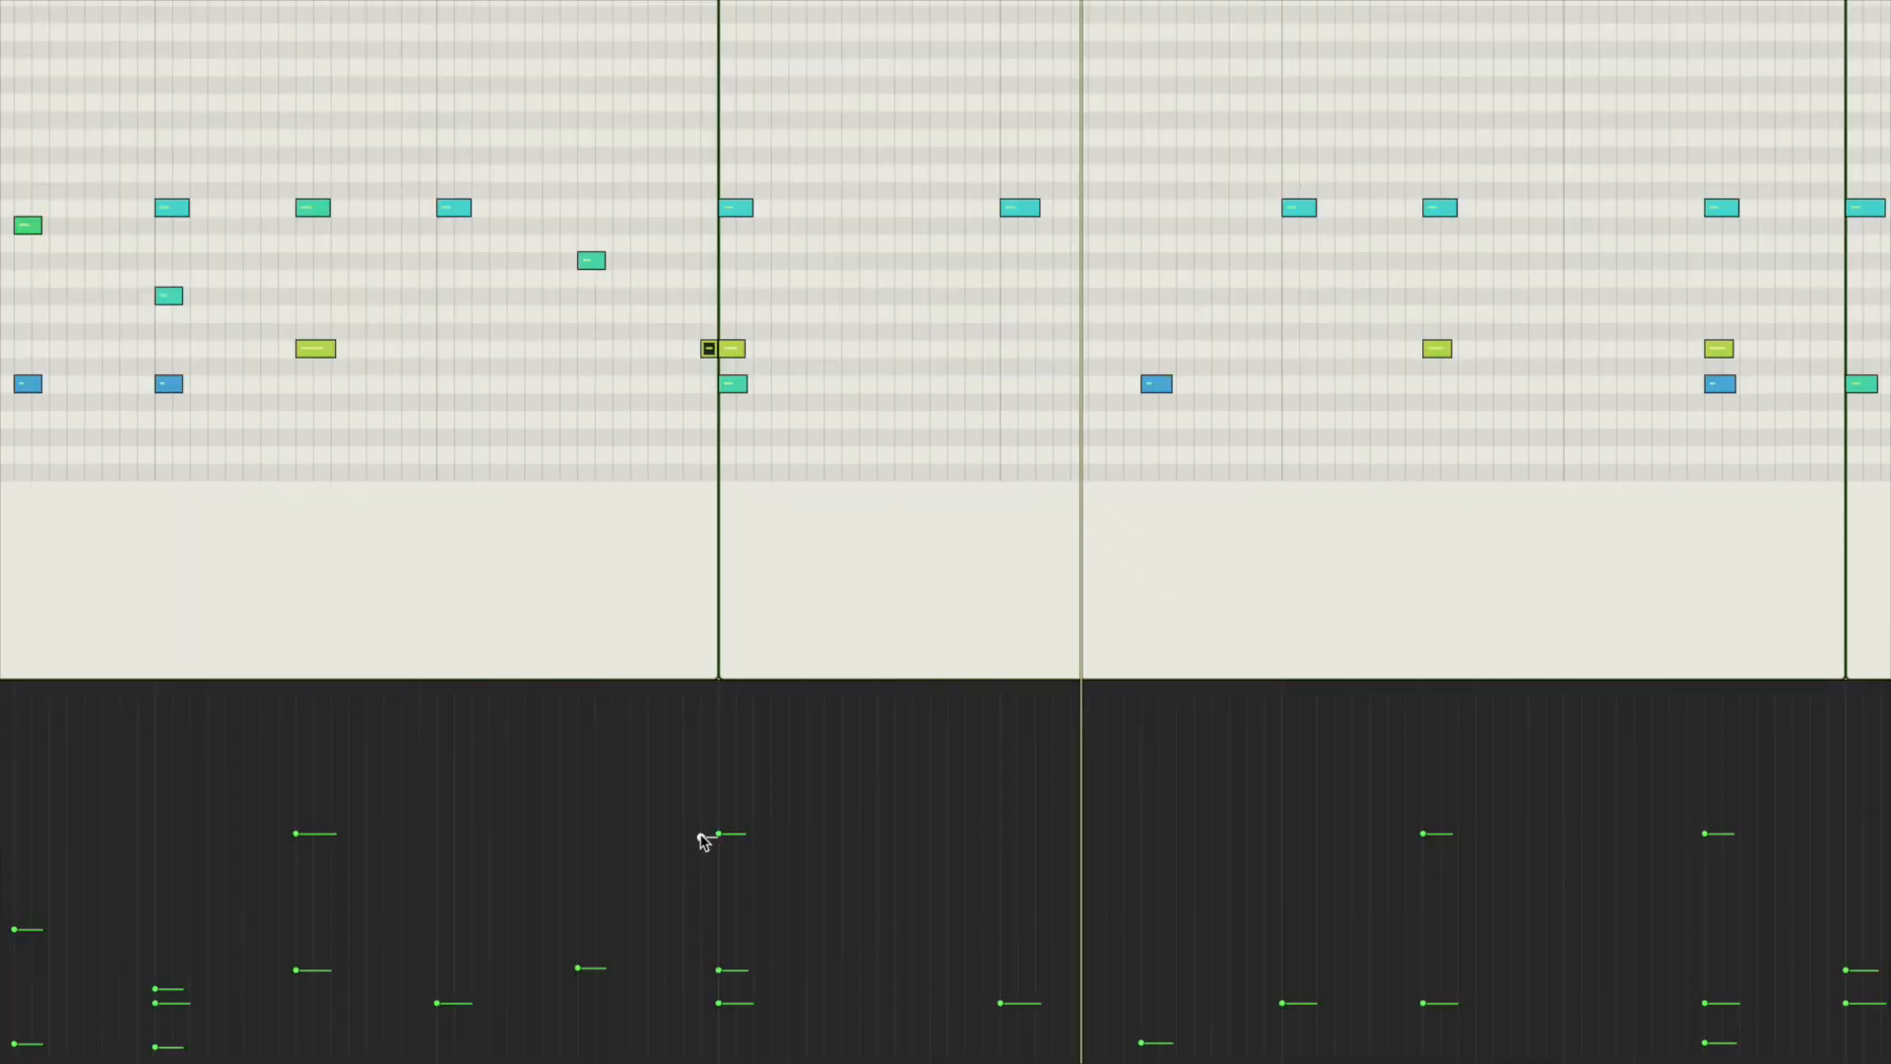
{"action": "left_click_drag", "start_coordinate": [703, 839], "coordinate": [702, 966]}
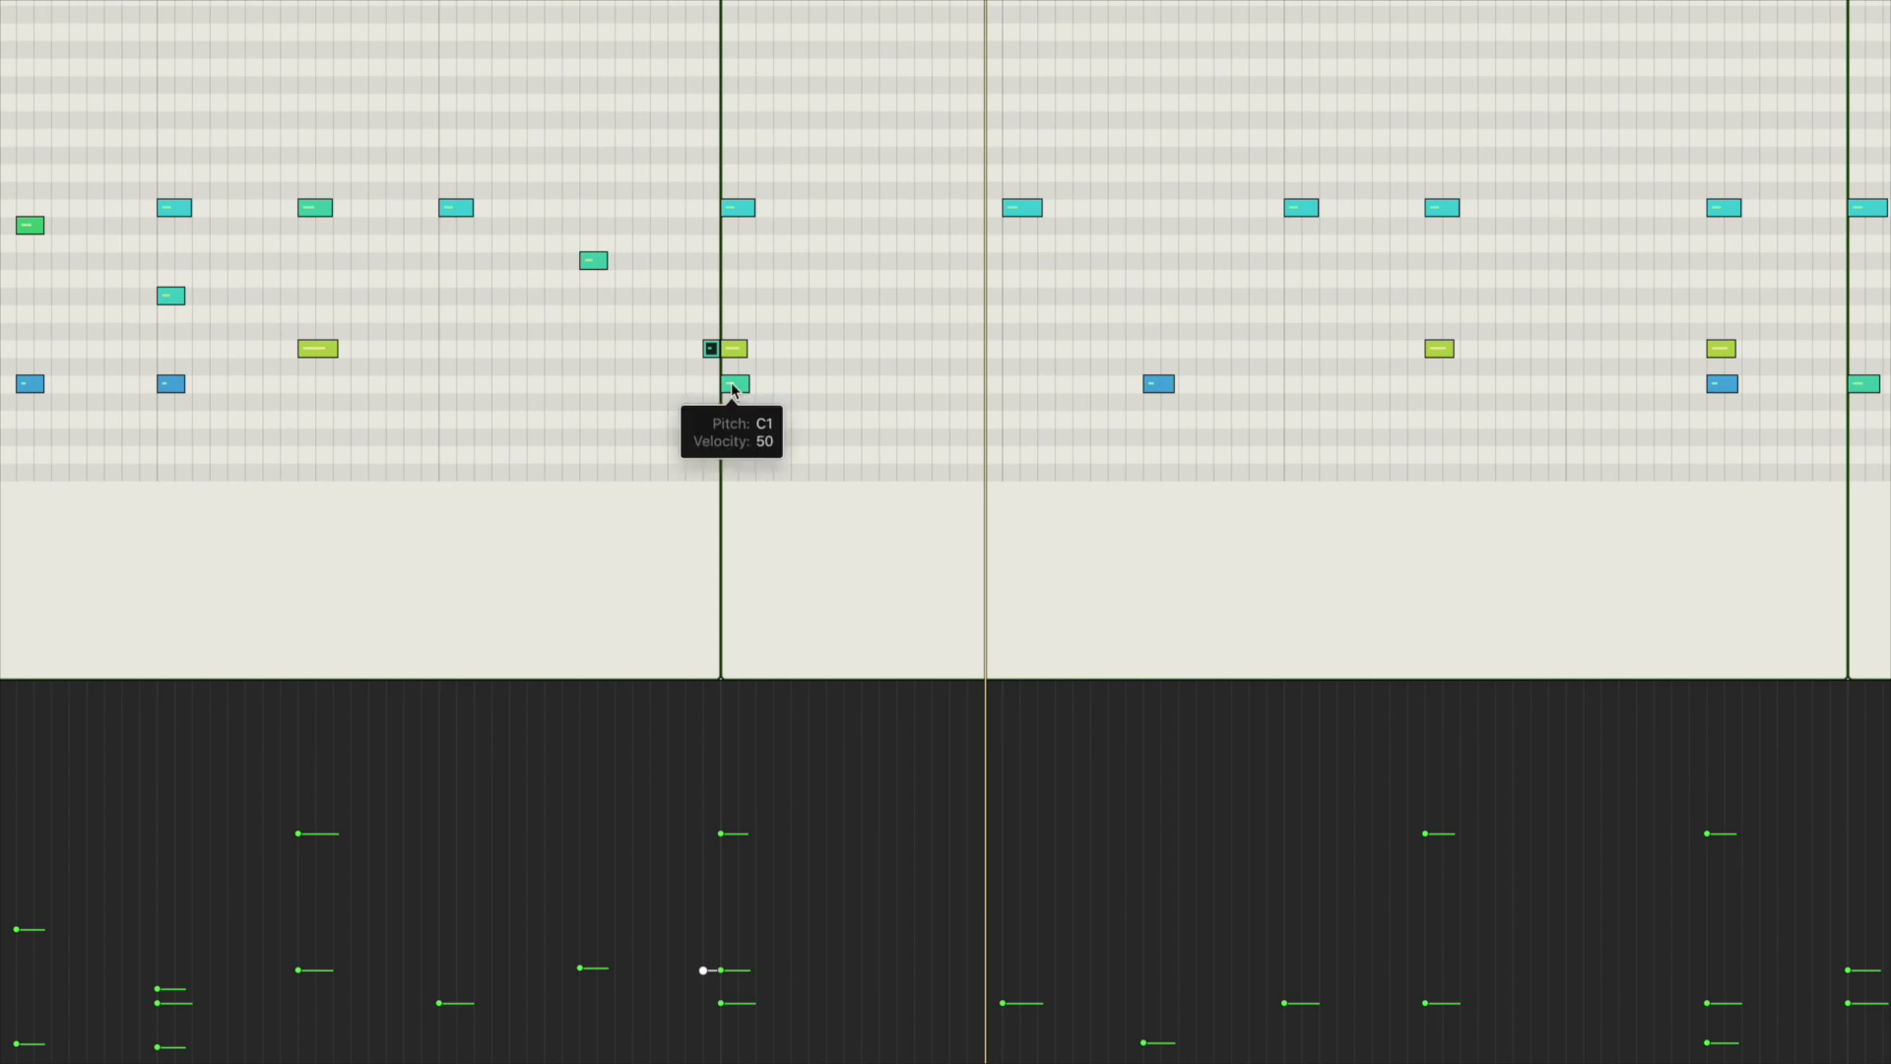
Step: Move the kick on bar 39's downbeat to 39 1 3 and copy the snare flam to Mid Tom at 39 2 using a /16 grid
{"action": "left_click_drag", "start_coordinate": [727, 386], "coordinate": [870, 392]}
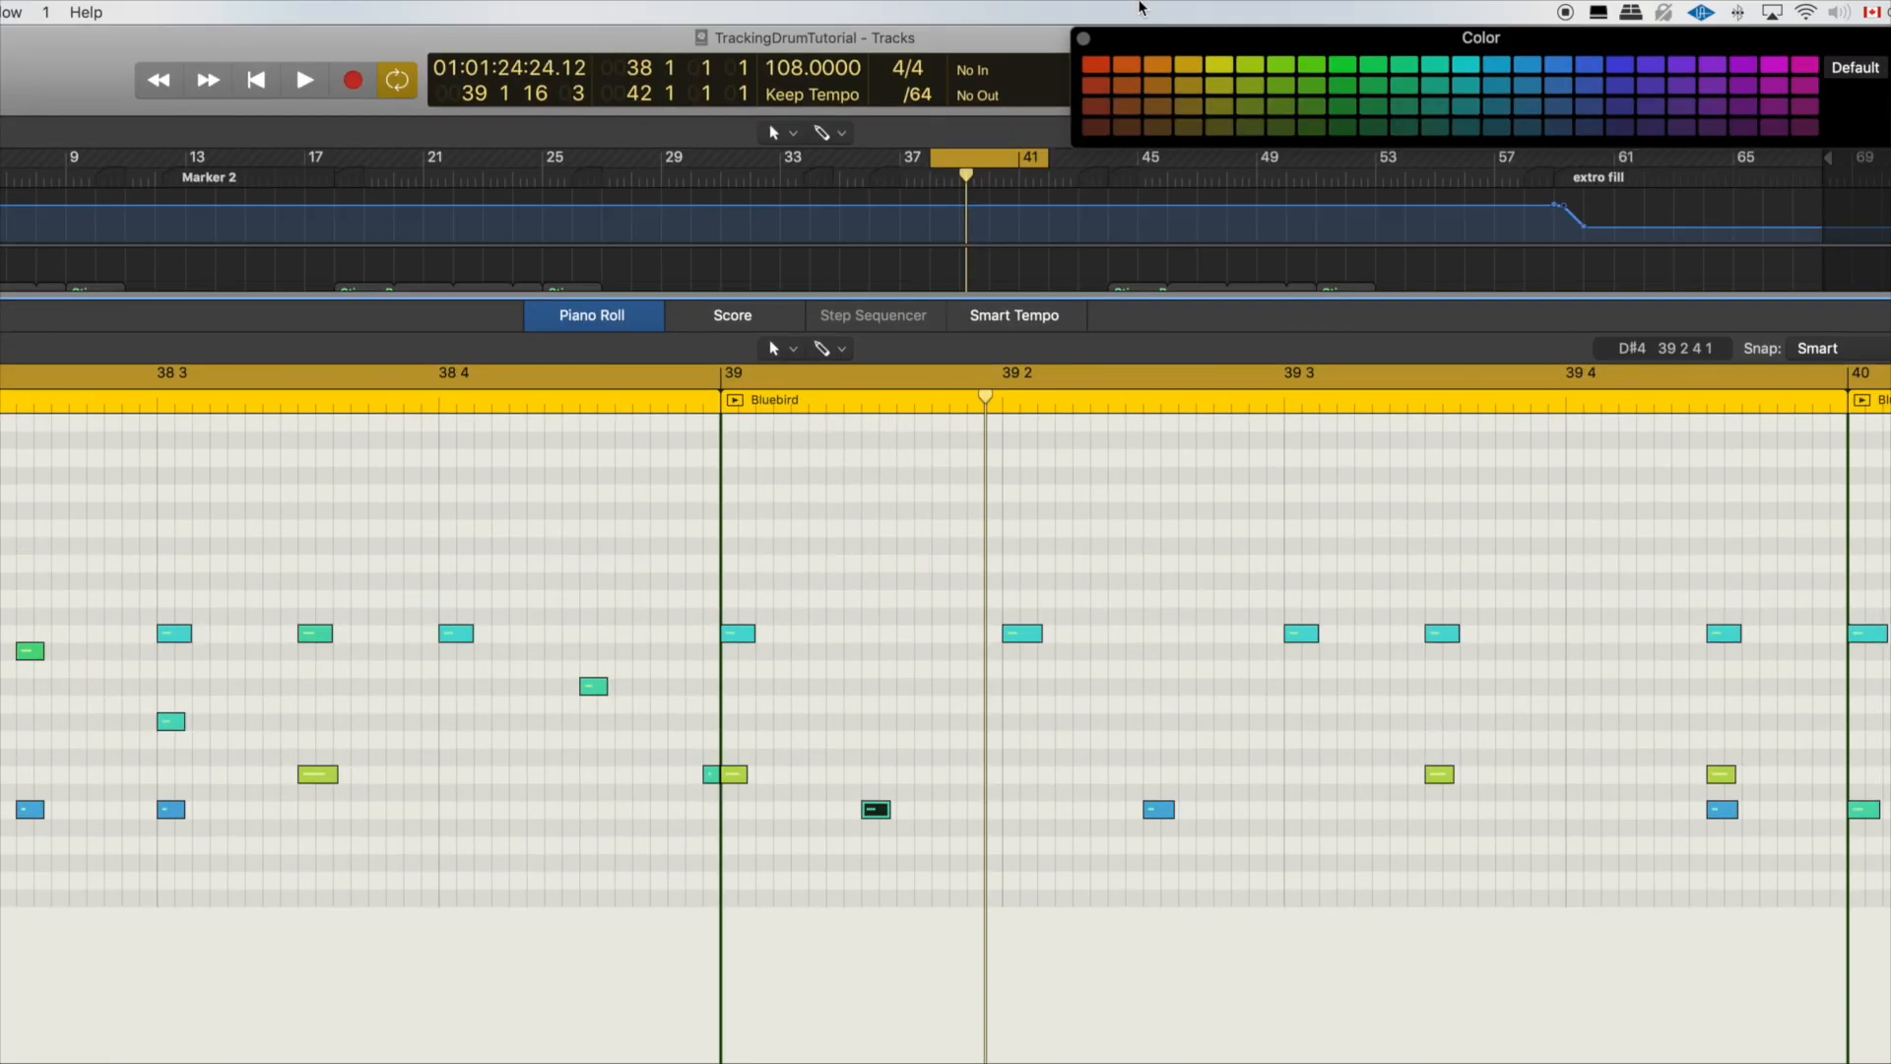
{"action": "left_click", "coordinate": [920, 94]}
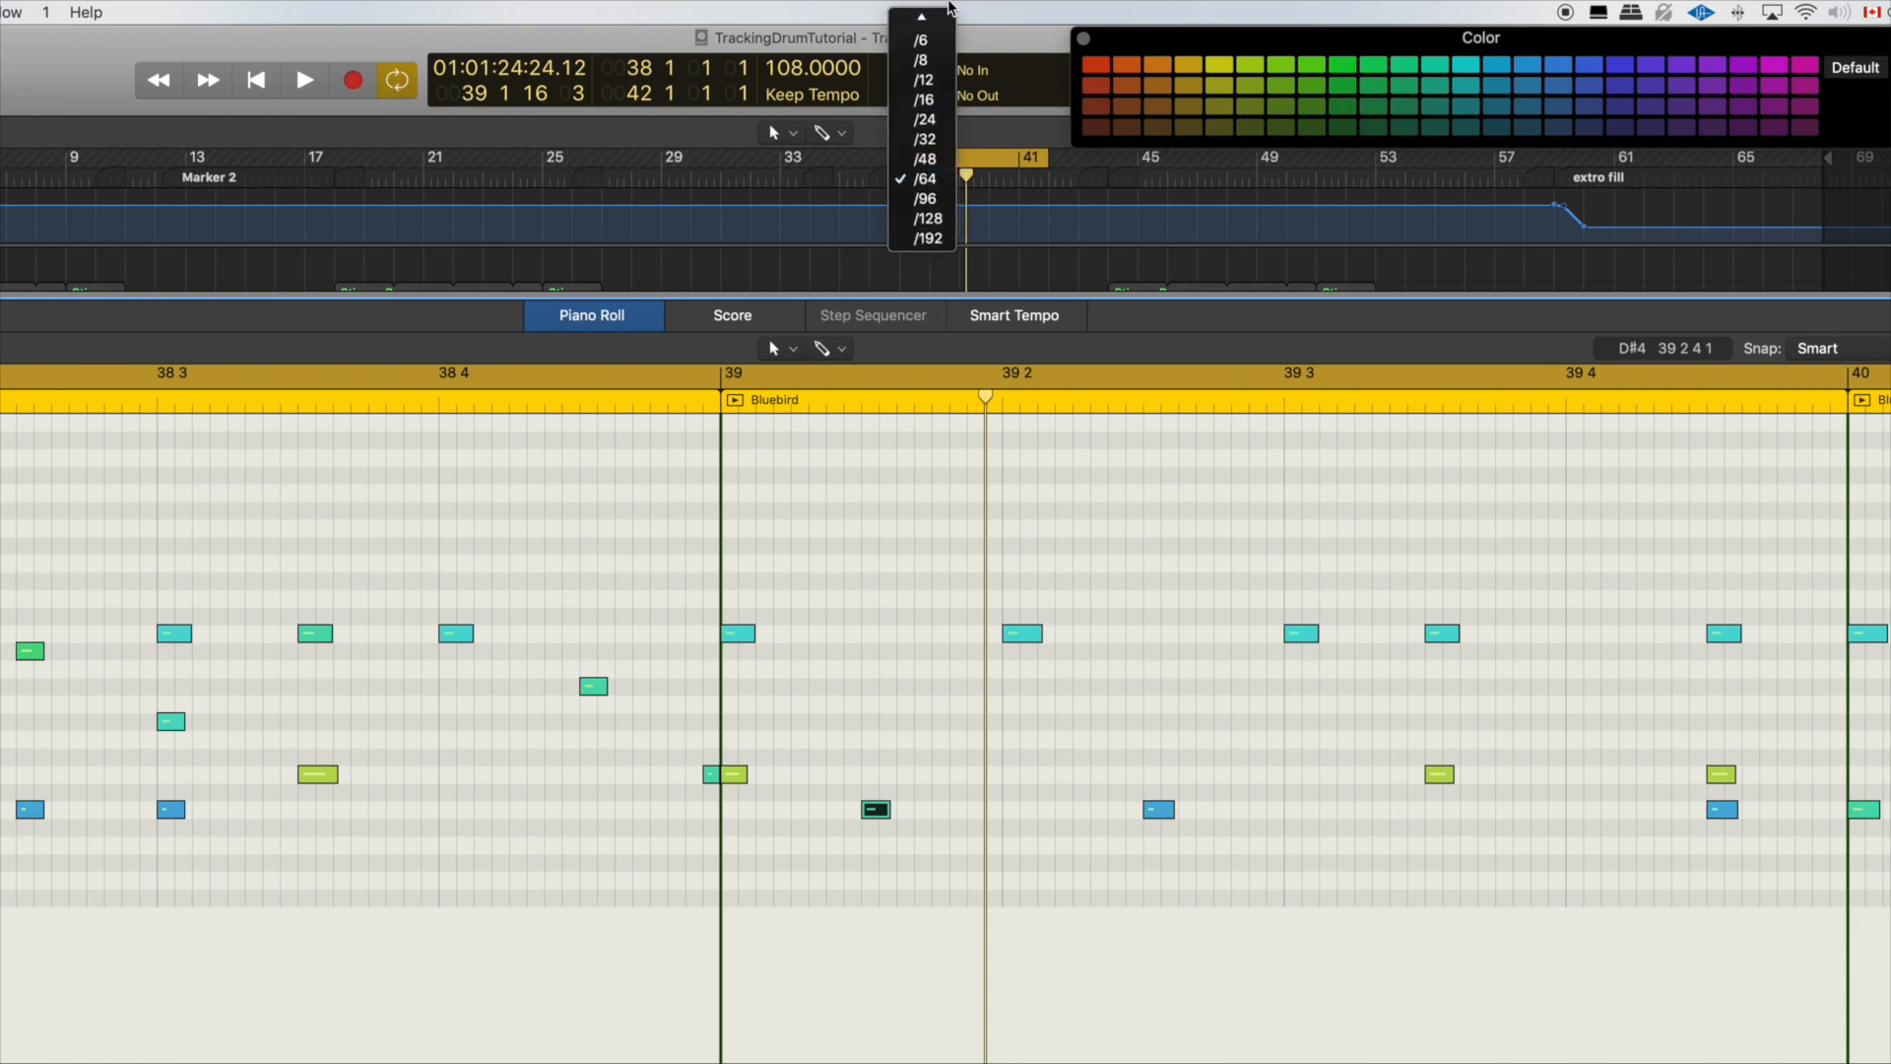
{"action": "left_click", "coordinate": [923, 101]}
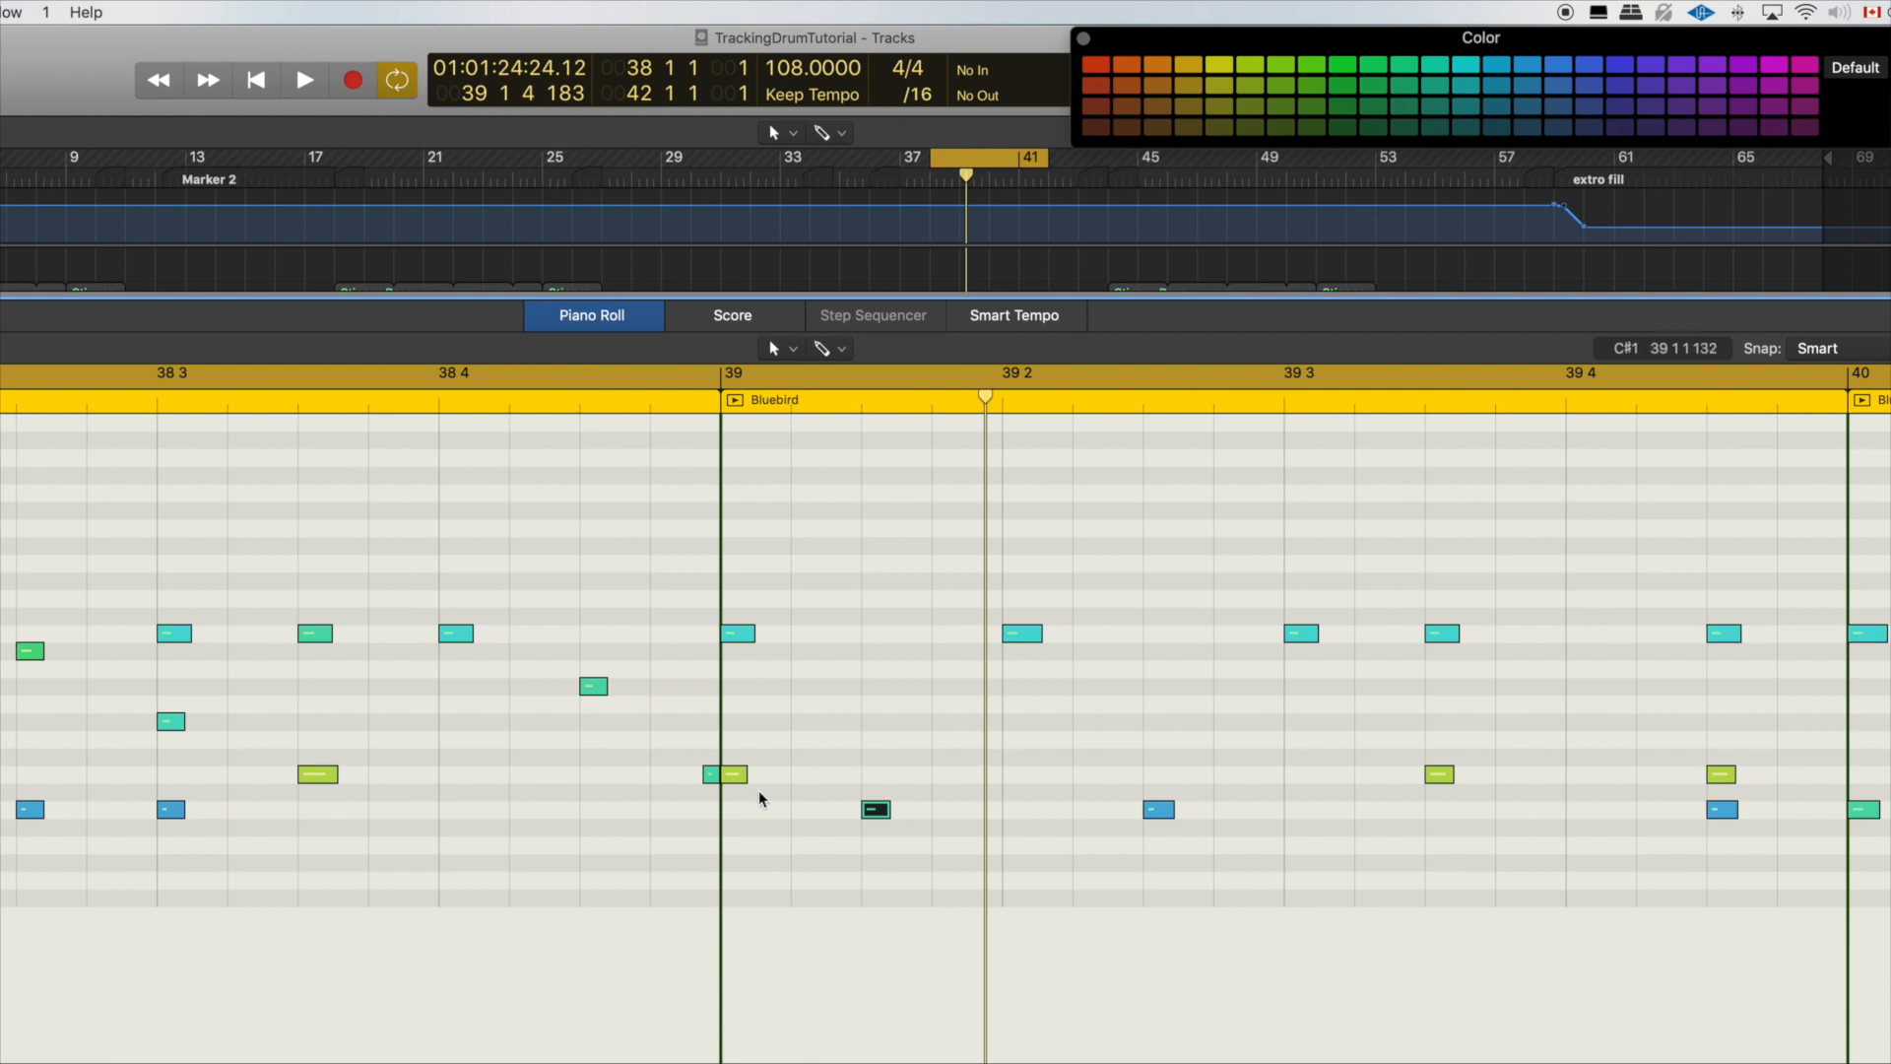
{"action": "left_click_drag", "start_coordinate": [760, 798], "coordinate": [1023, 652]}
{"action": "left_click", "coordinate": [738, 781]}
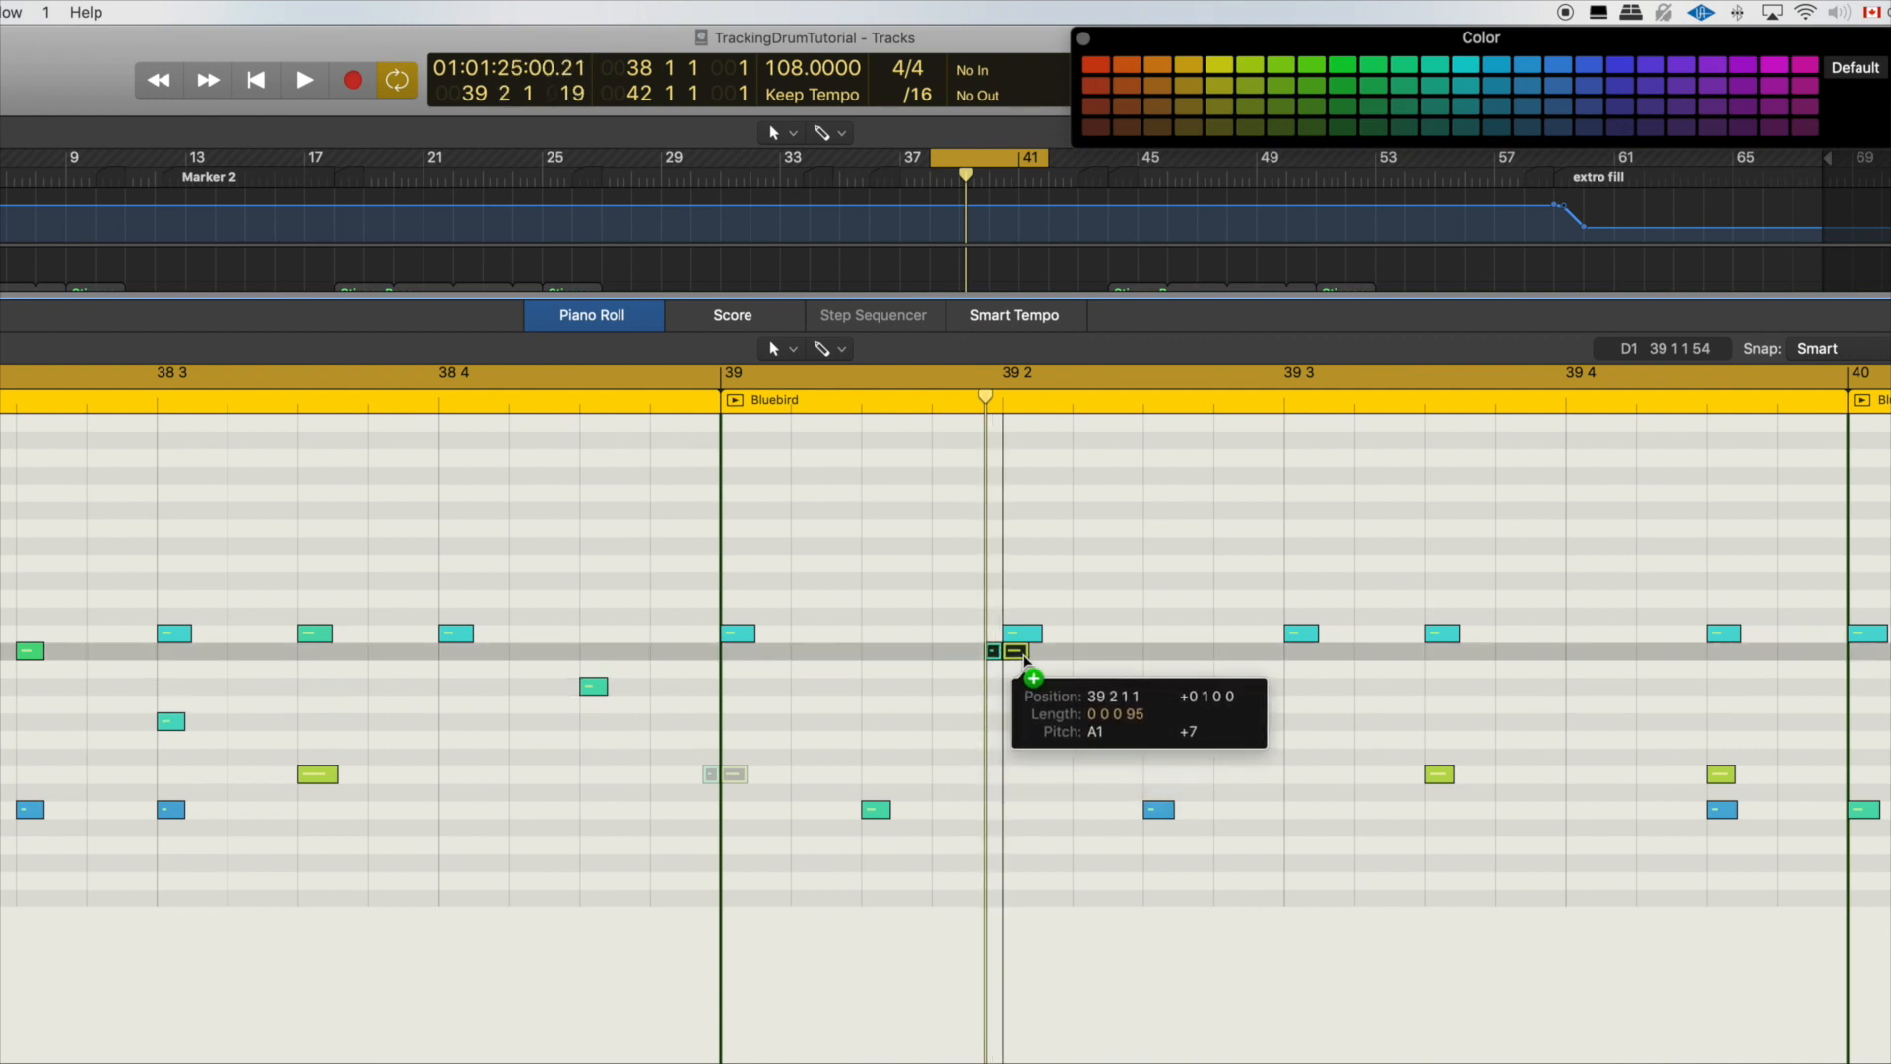
{"action": "left_click_drag", "start_coordinate": [1024, 658], "coordinate": [1024, 658]}
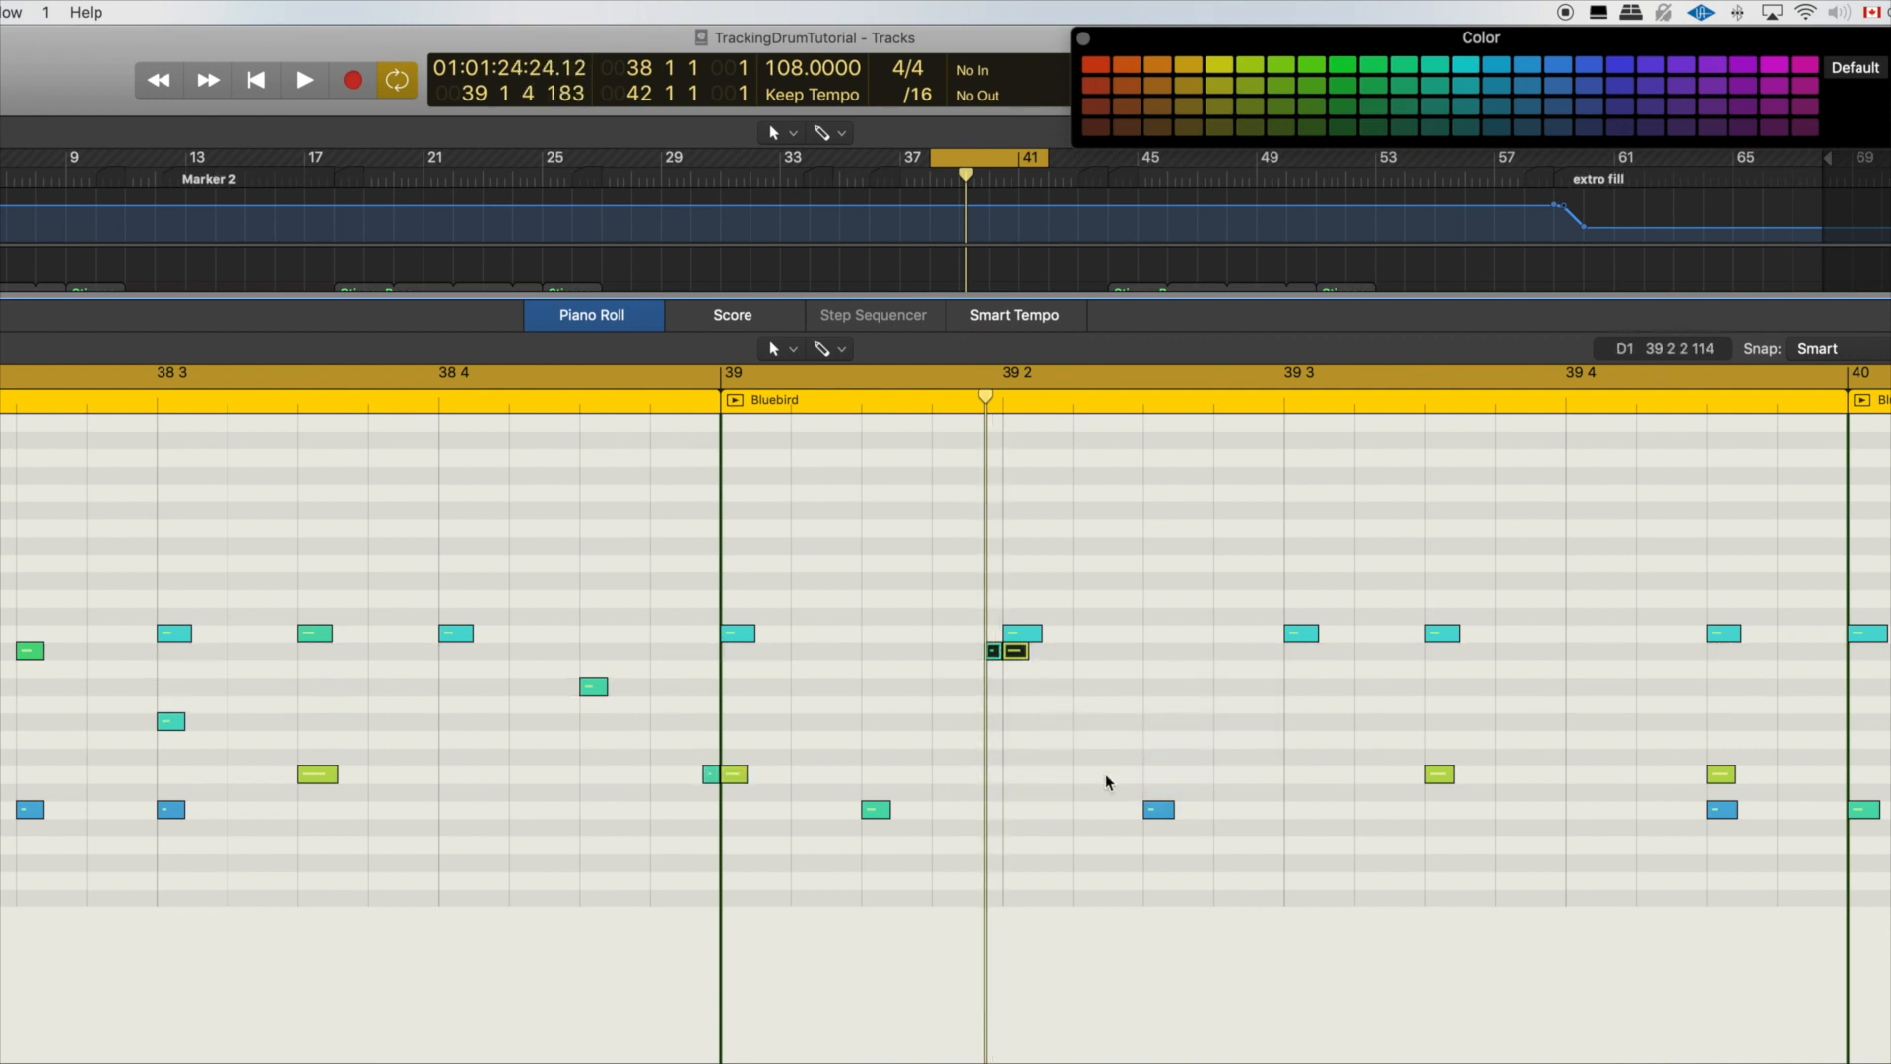
Step: Match the velocity of the kick at 39 2 3 to the one at 39 1 3, and move the snare at 39 3 3 to 39 3 2
{"action": "left_click_drag", "start_coordinate": [1215, 831], "coordinate": [621, 815]}
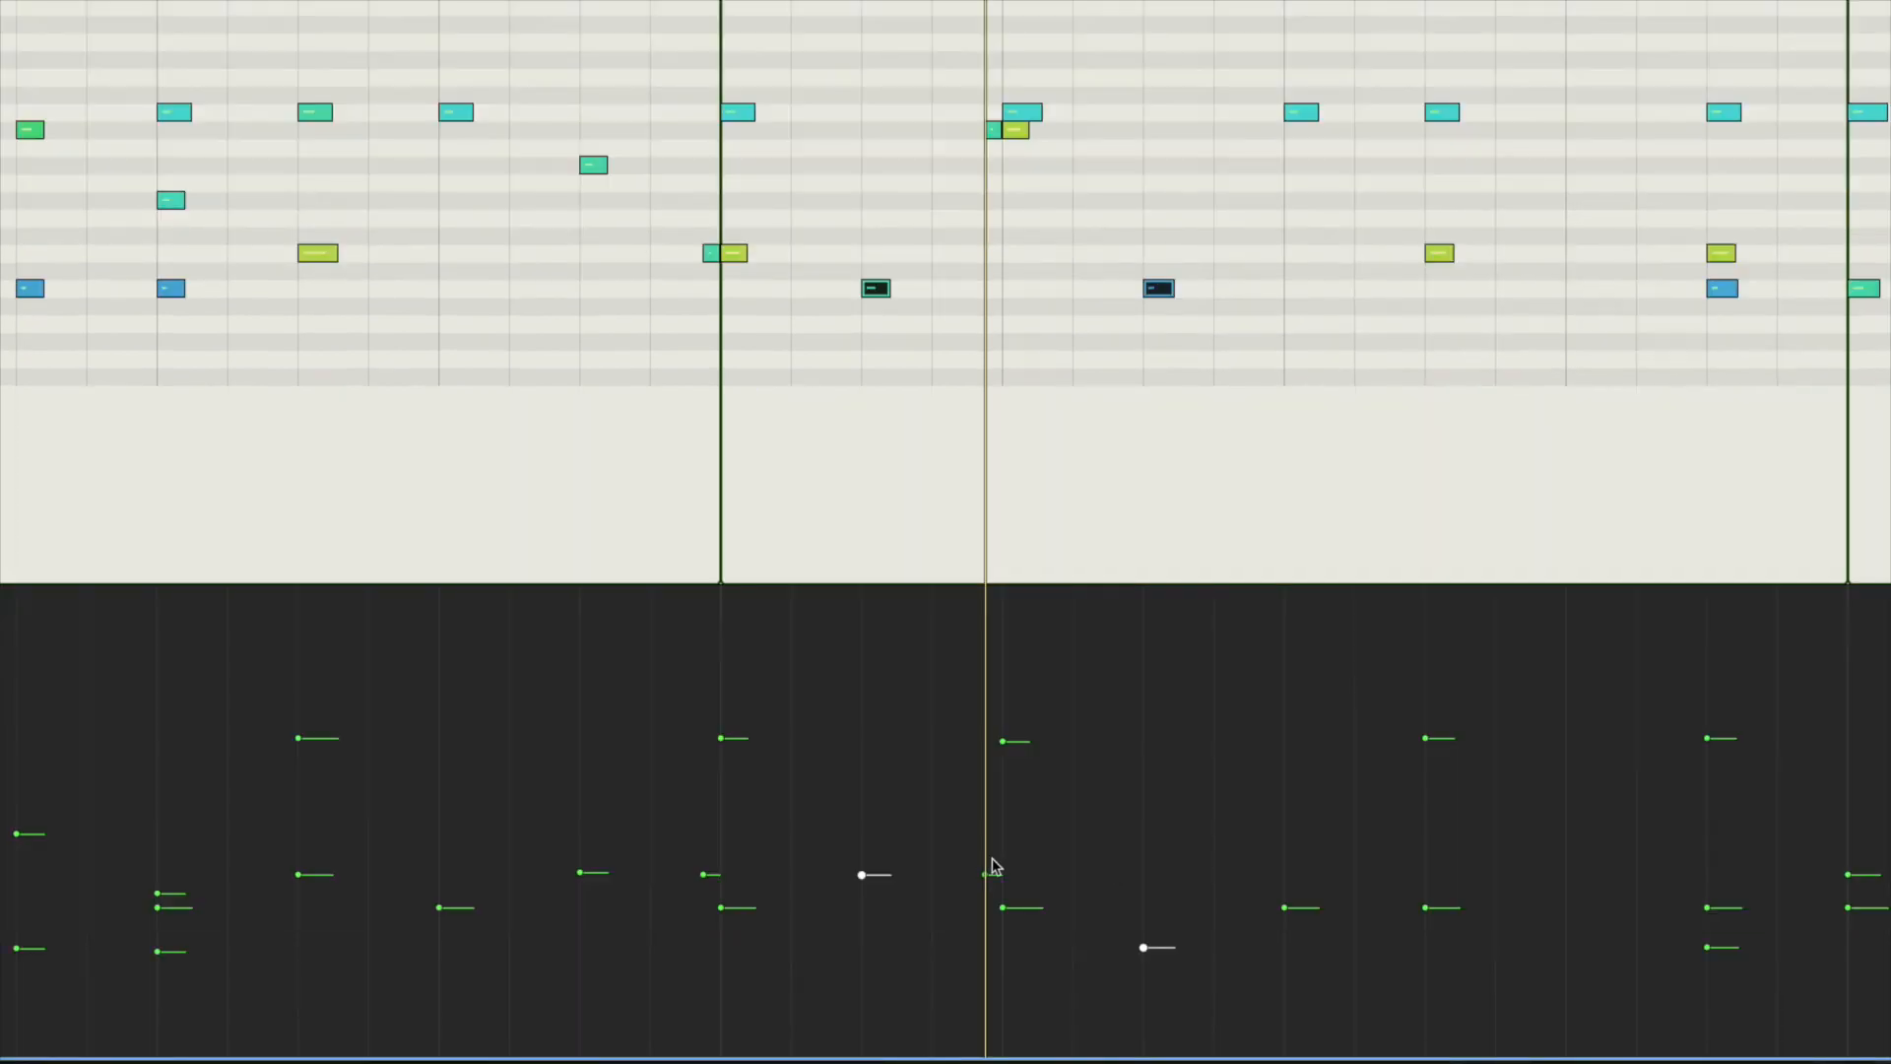
{"action": "left_click_drag", "start_coordinate": [1220, 858], "coordinate": [867, 876]}
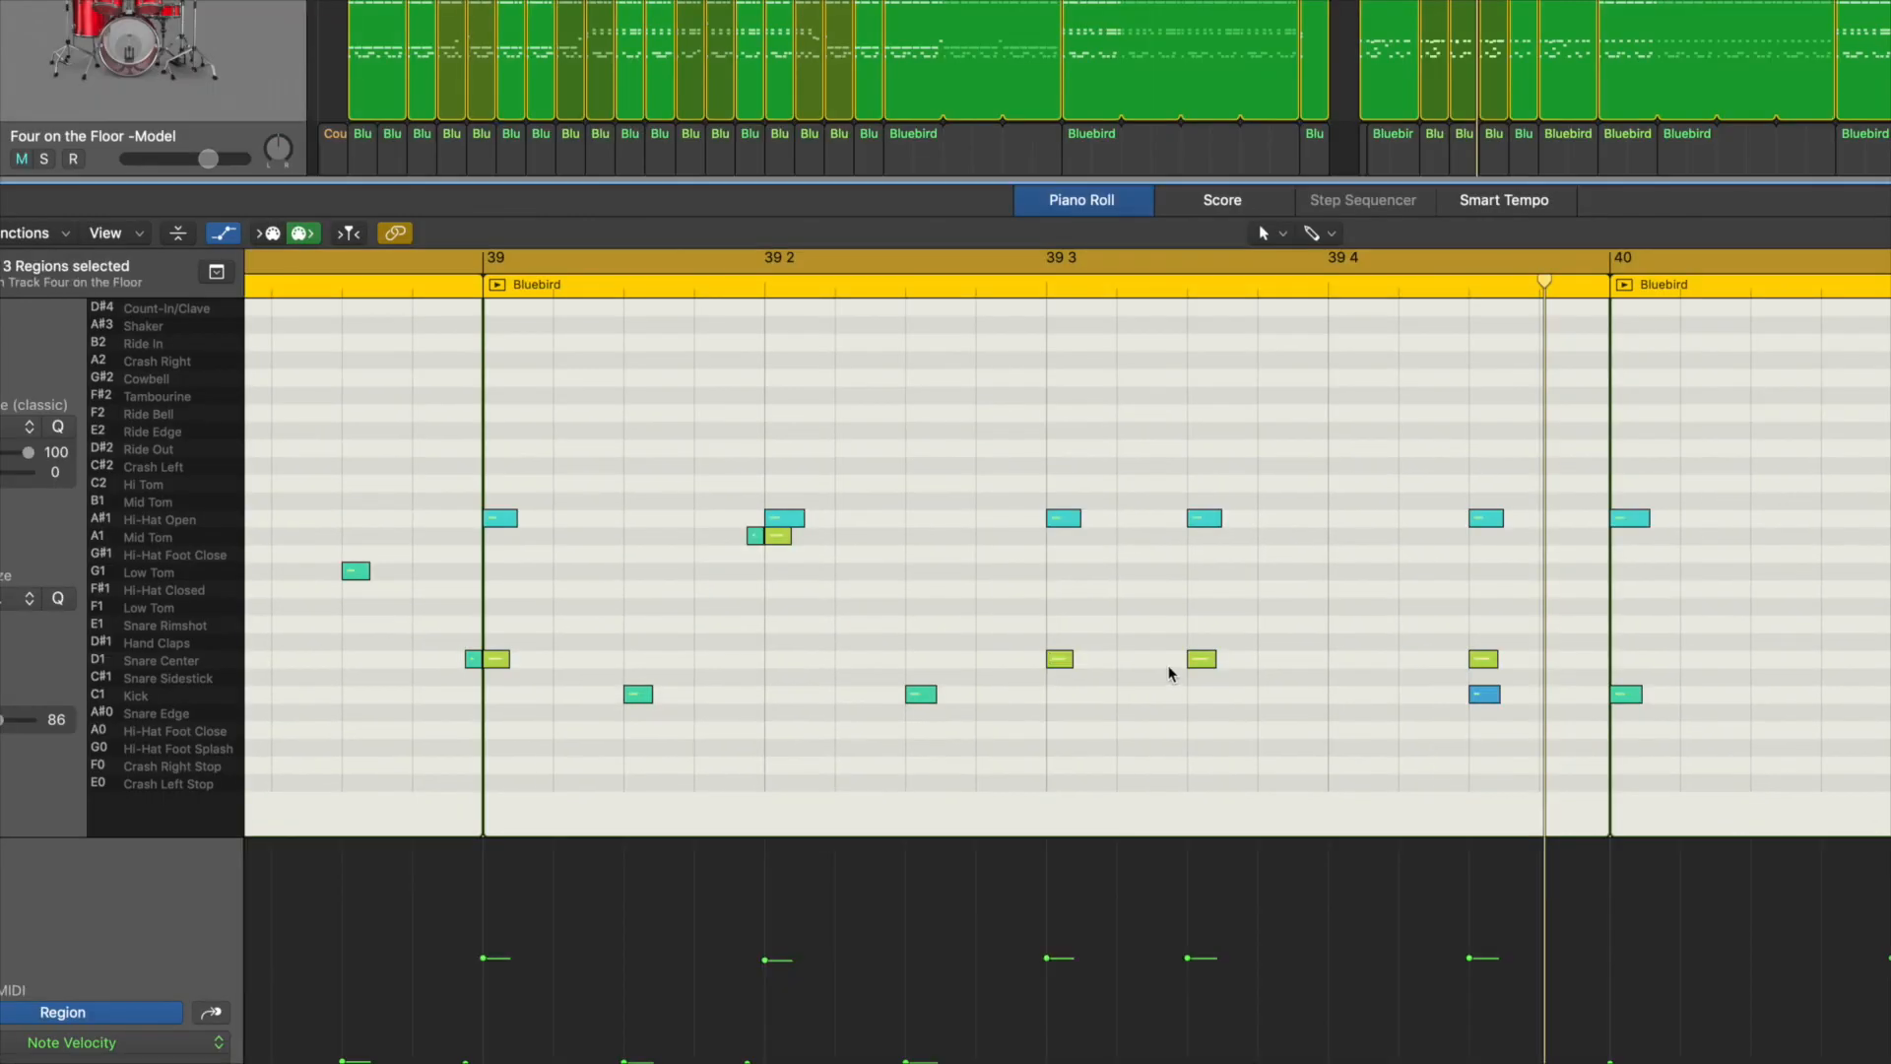
{"action": "left_click", "coordinate": [1438, 253]}
{"action": "left_click_drag", "start_coordinate": [1201, 660], "coordinate": [1130, 661]}
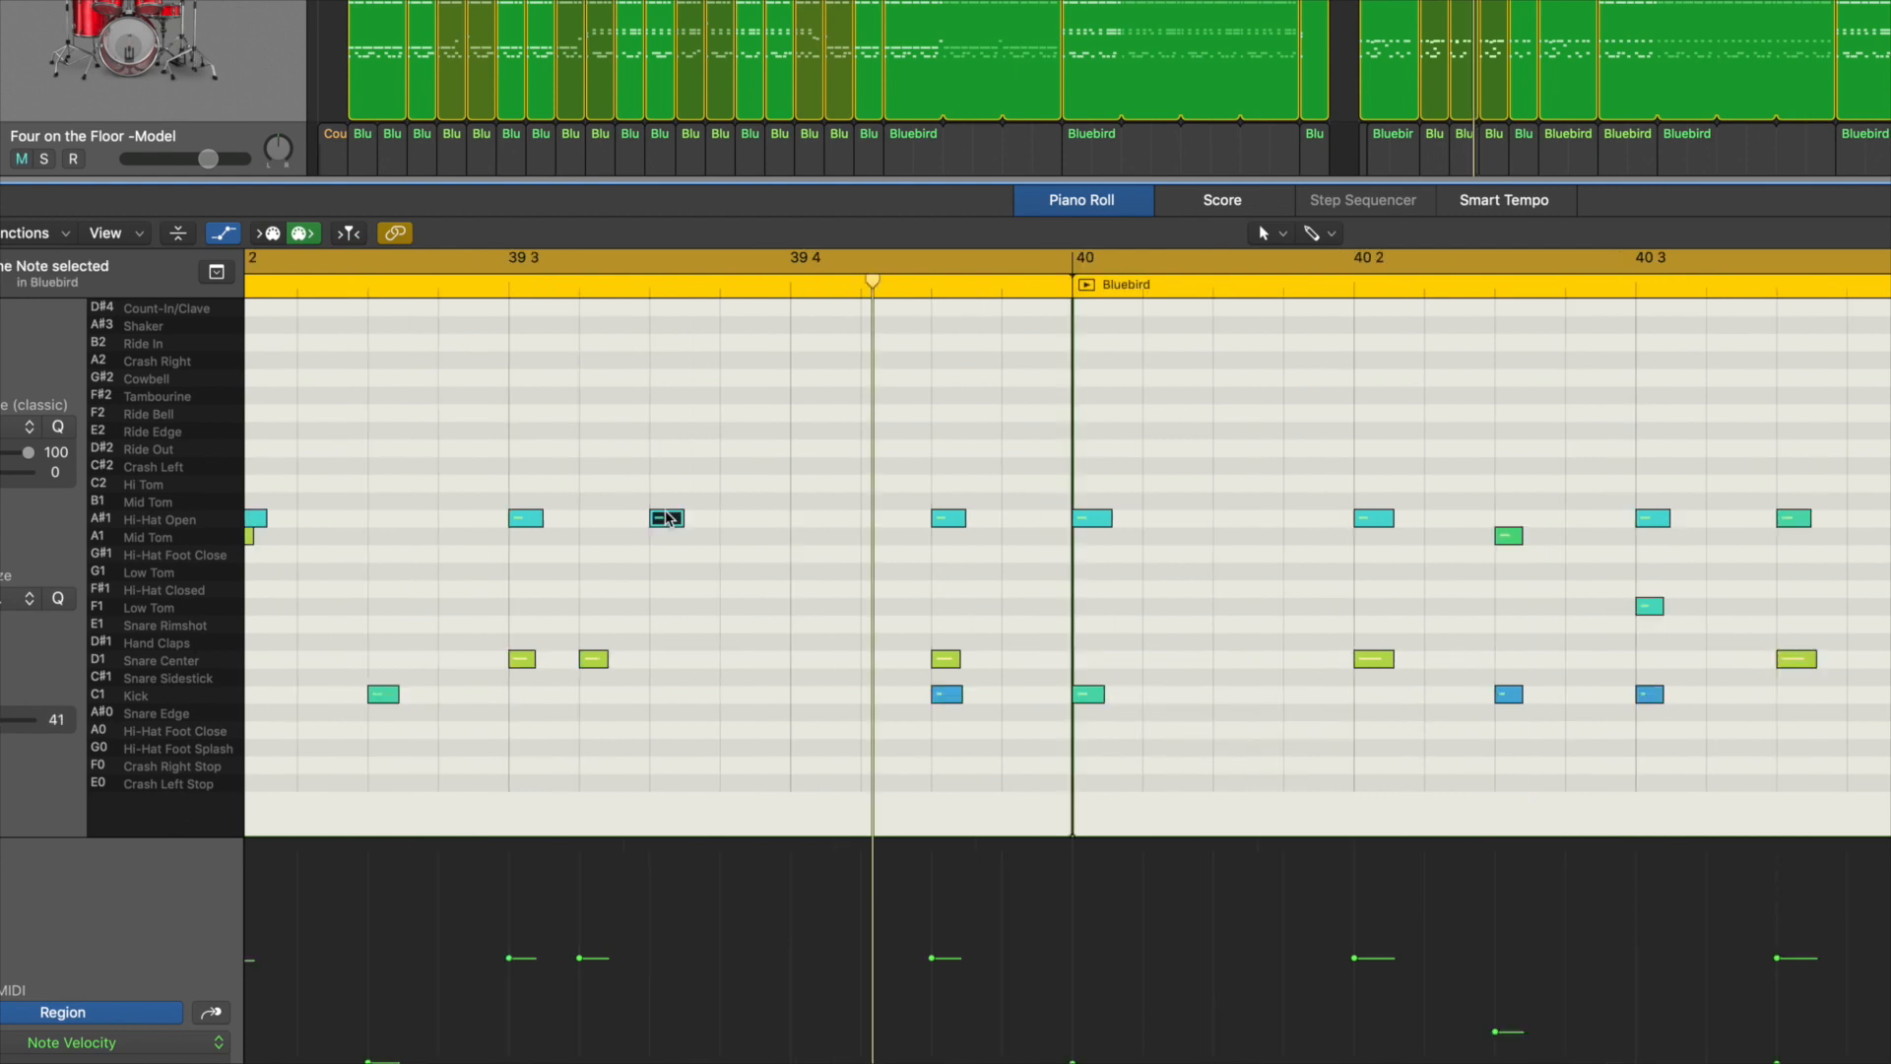
Step: Move the hi-hat at 39 3 3 to Mid Tom and turn the snare at 39 4 3 into Low Tom hits at 39 4 (G1) and 39 4 3 (F1)
{"action": "left_click", "coordinate": [667, 536]}
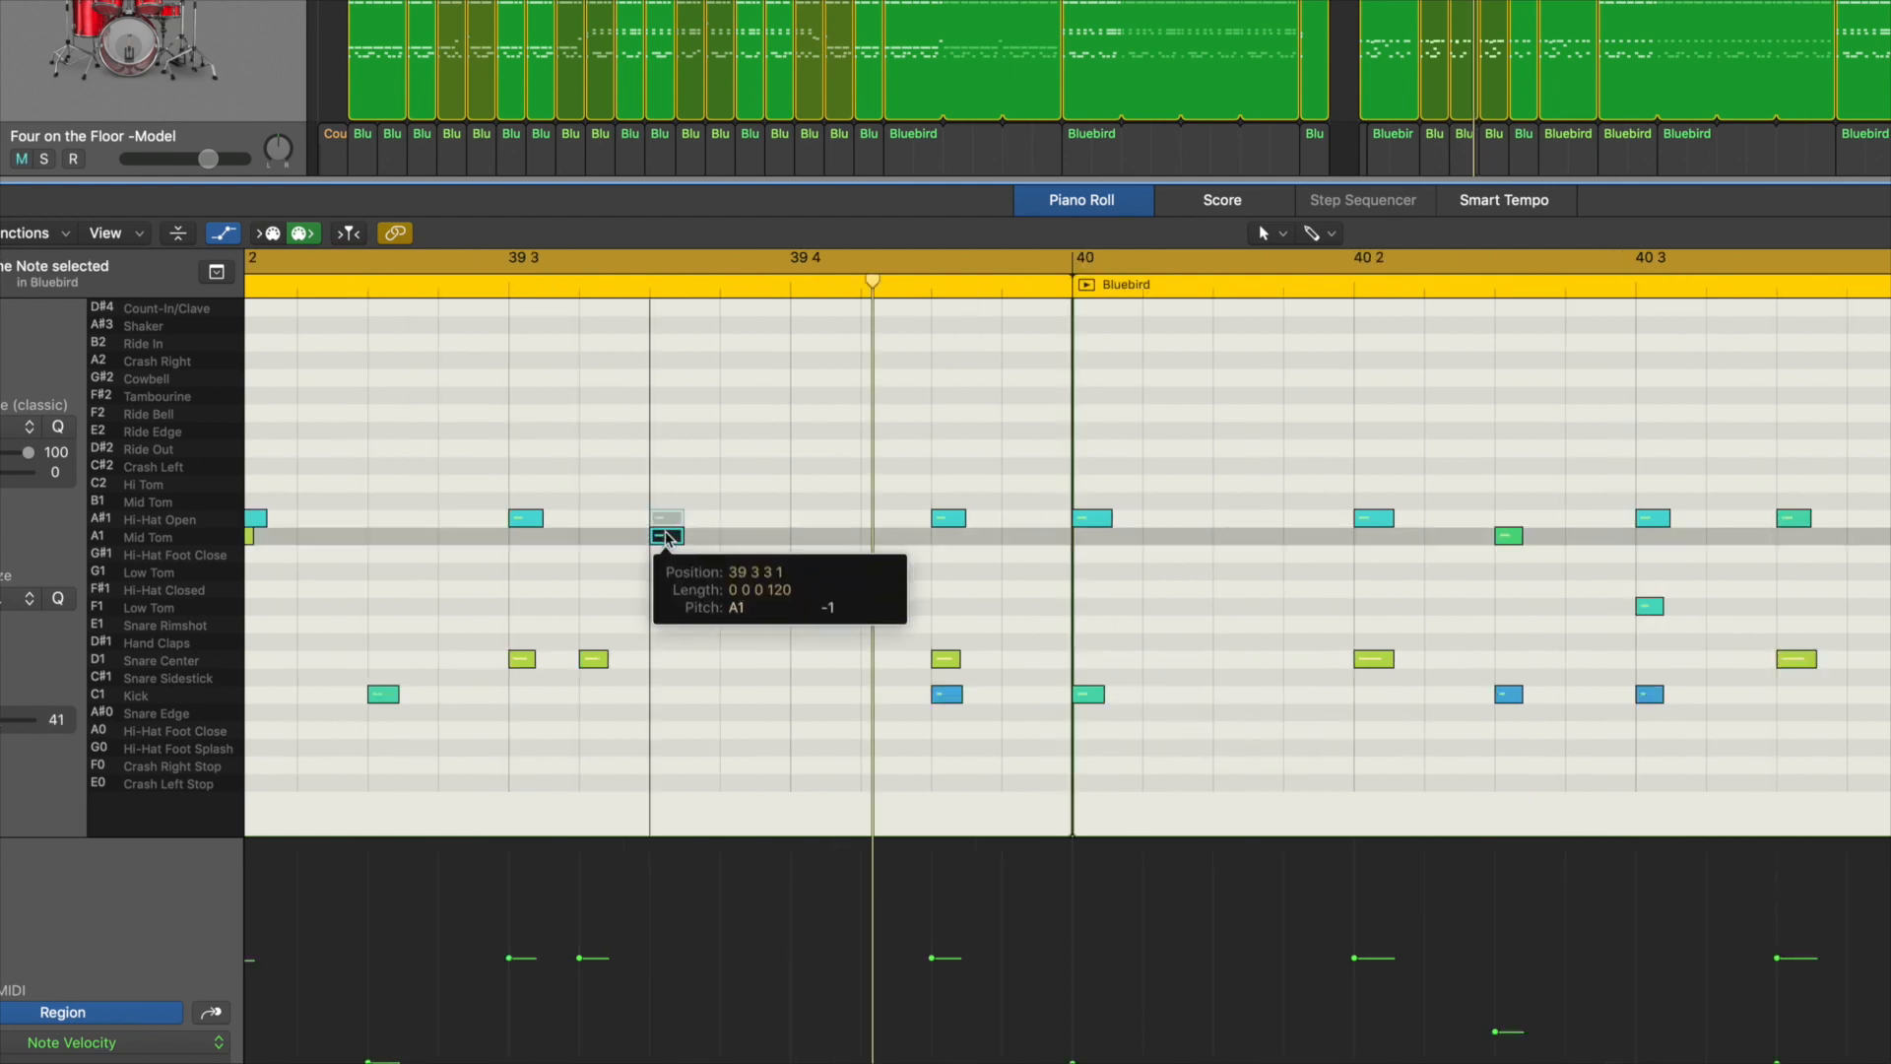
{"action": "scroll", "coordinate": [666, 536], "scroll_direction": "left", "scroll_amount": 3}
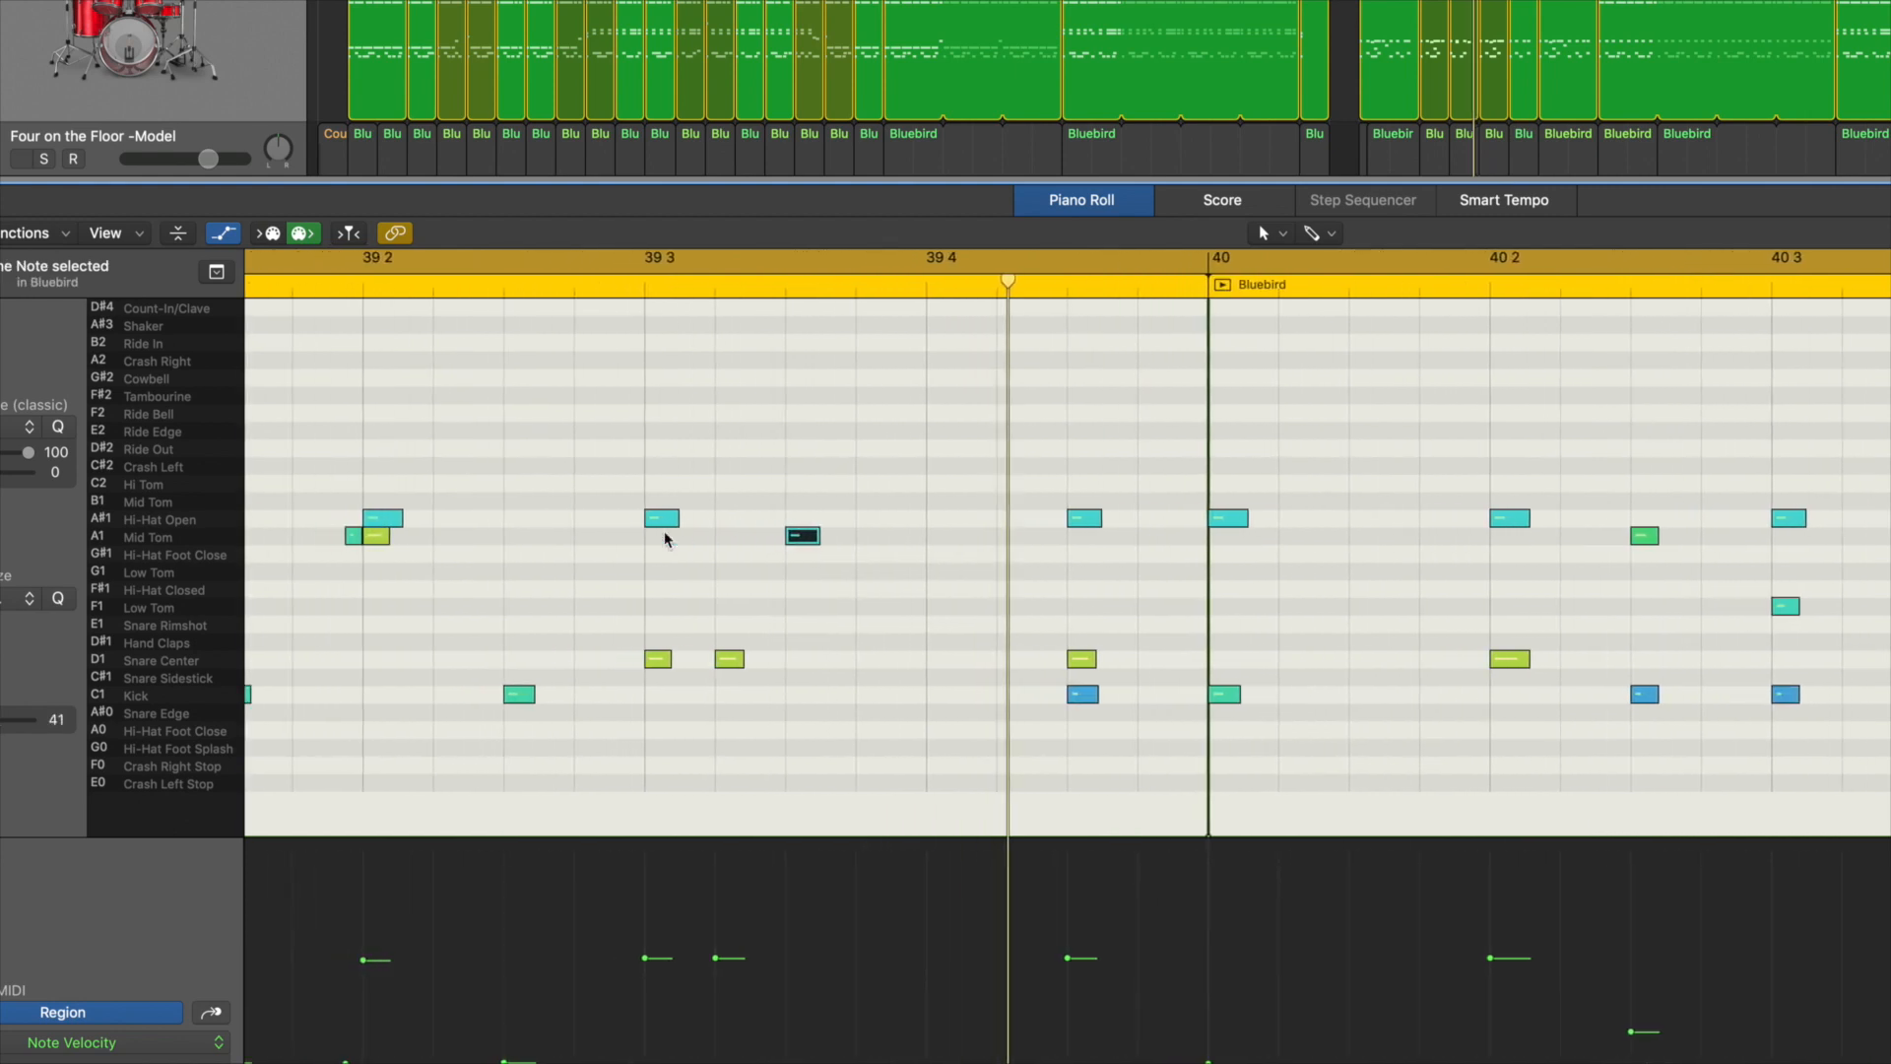
{"action": "left_click_drag", "start_coordinate": [1081, 659], "coordinate": [943, 578]}
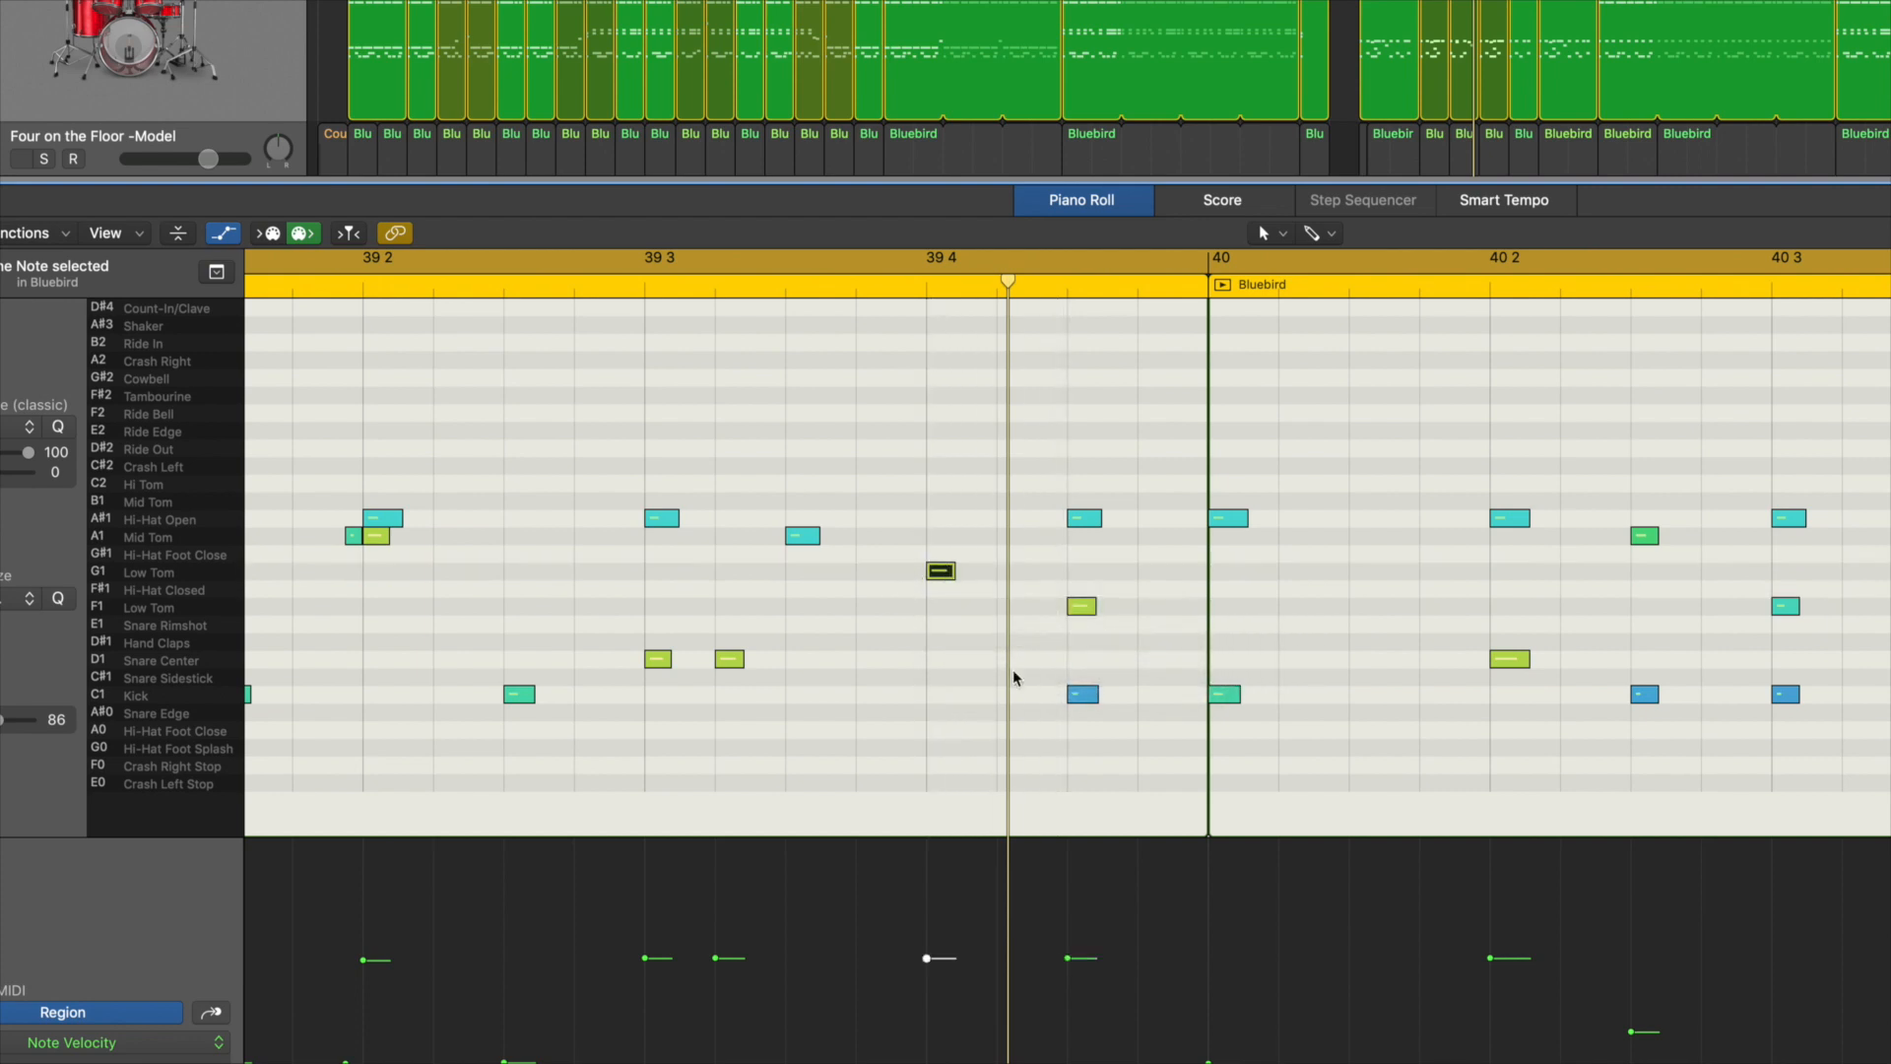
Step: Copy the kick at 39 4 3 to 39 4 and 39 3 3, and move the hi-hat on bar 40's downbeat to Crash Left
{"action": "mouse_move", "coordinate": [1086, 703]}
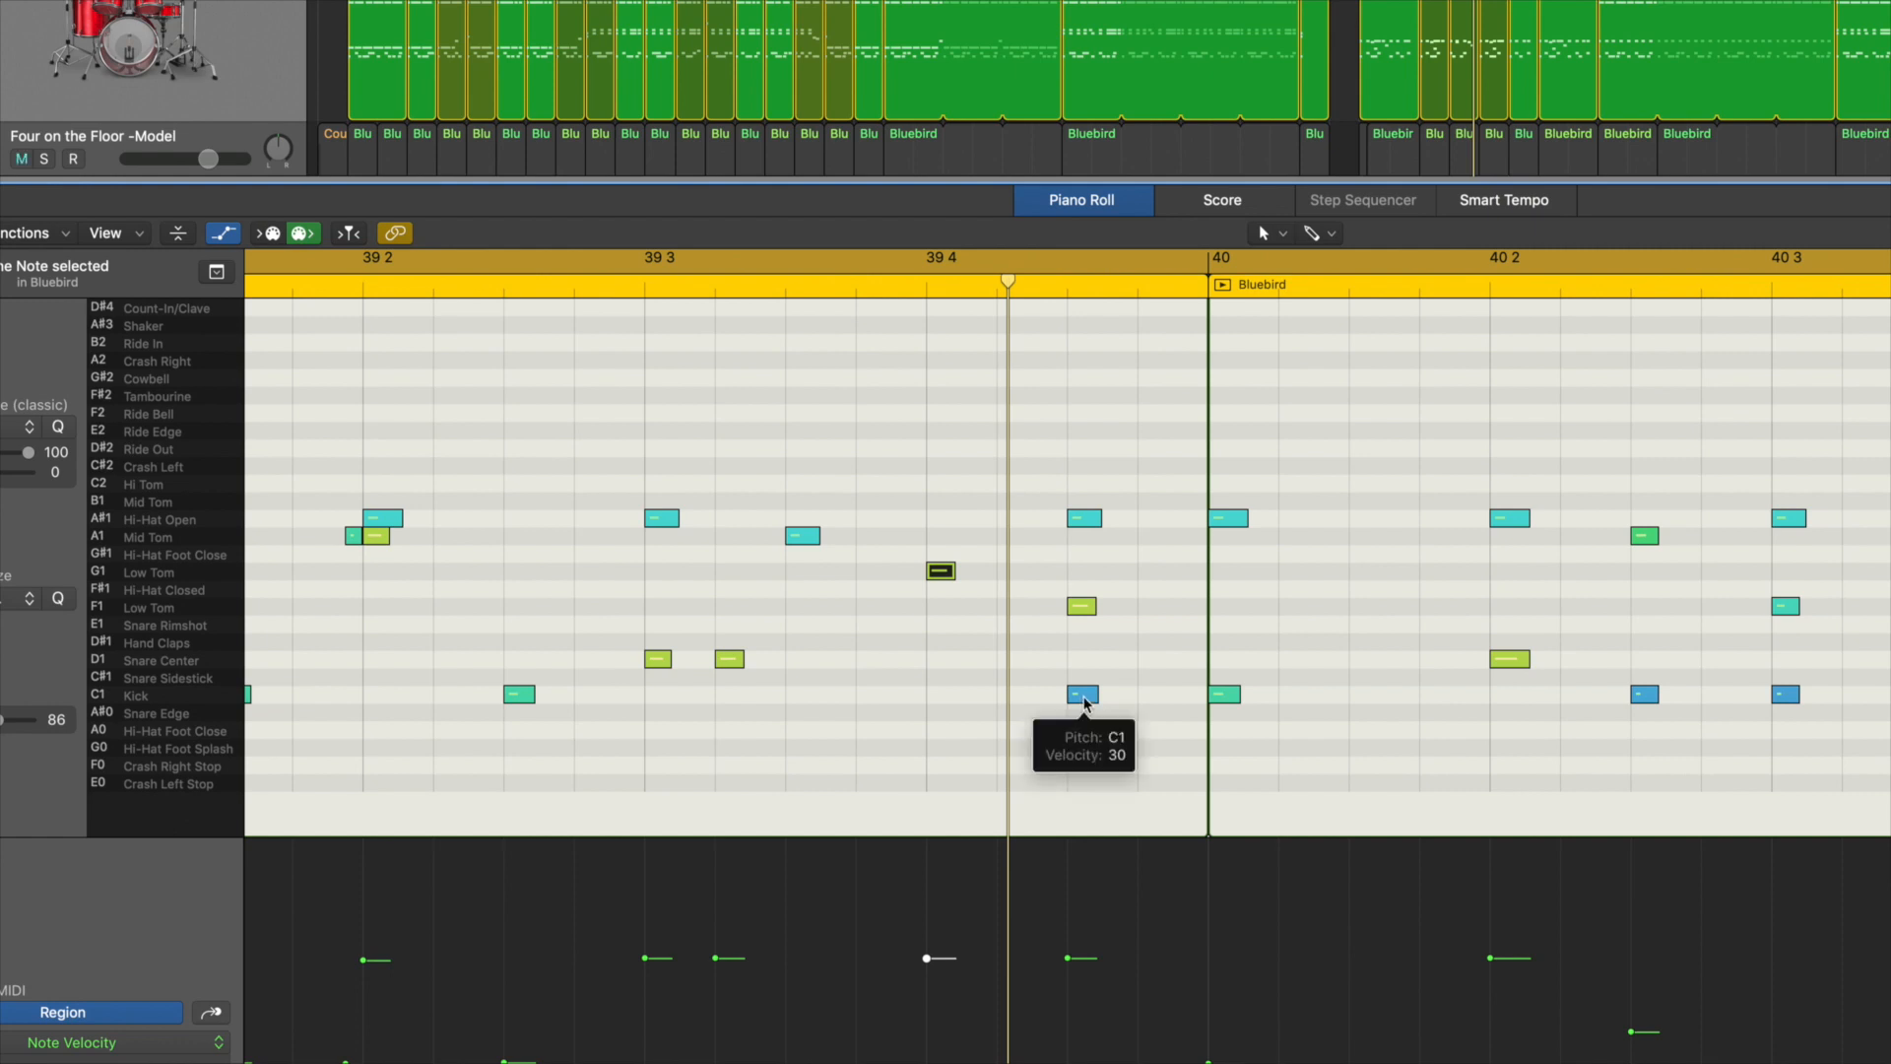
{"action": "left_click_drag", "start_coordinate": [1087, 703], "coordinate": [945, 700]}
{"action": "left_click_drag", "start_coordinate": [1222, 518], "coordinate": [1222, 466]}
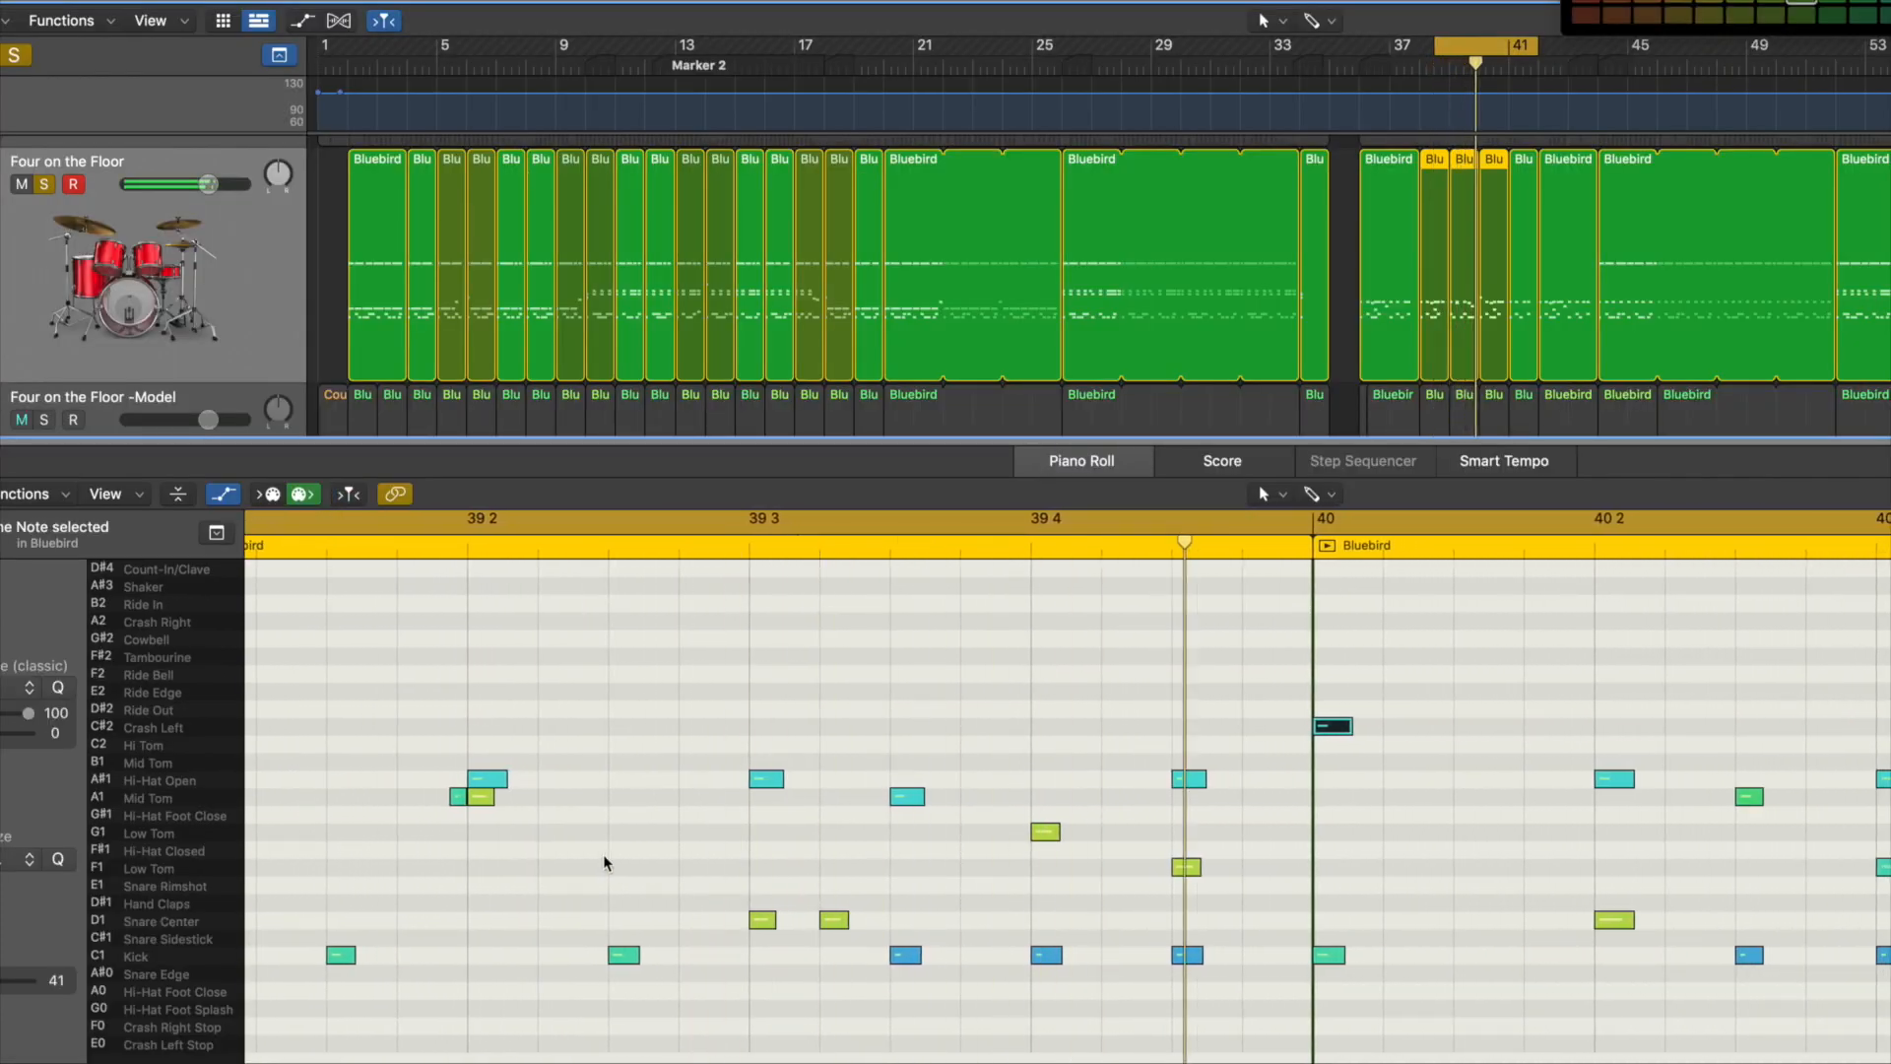
Step: Raise the velocity of the three tom hits from 39 3 3 to 39 4 3 to 85
{"action": "left_click", "coordinate": [1186, 867]}
{"action": "left_click", "coordinate": [880, 796]}
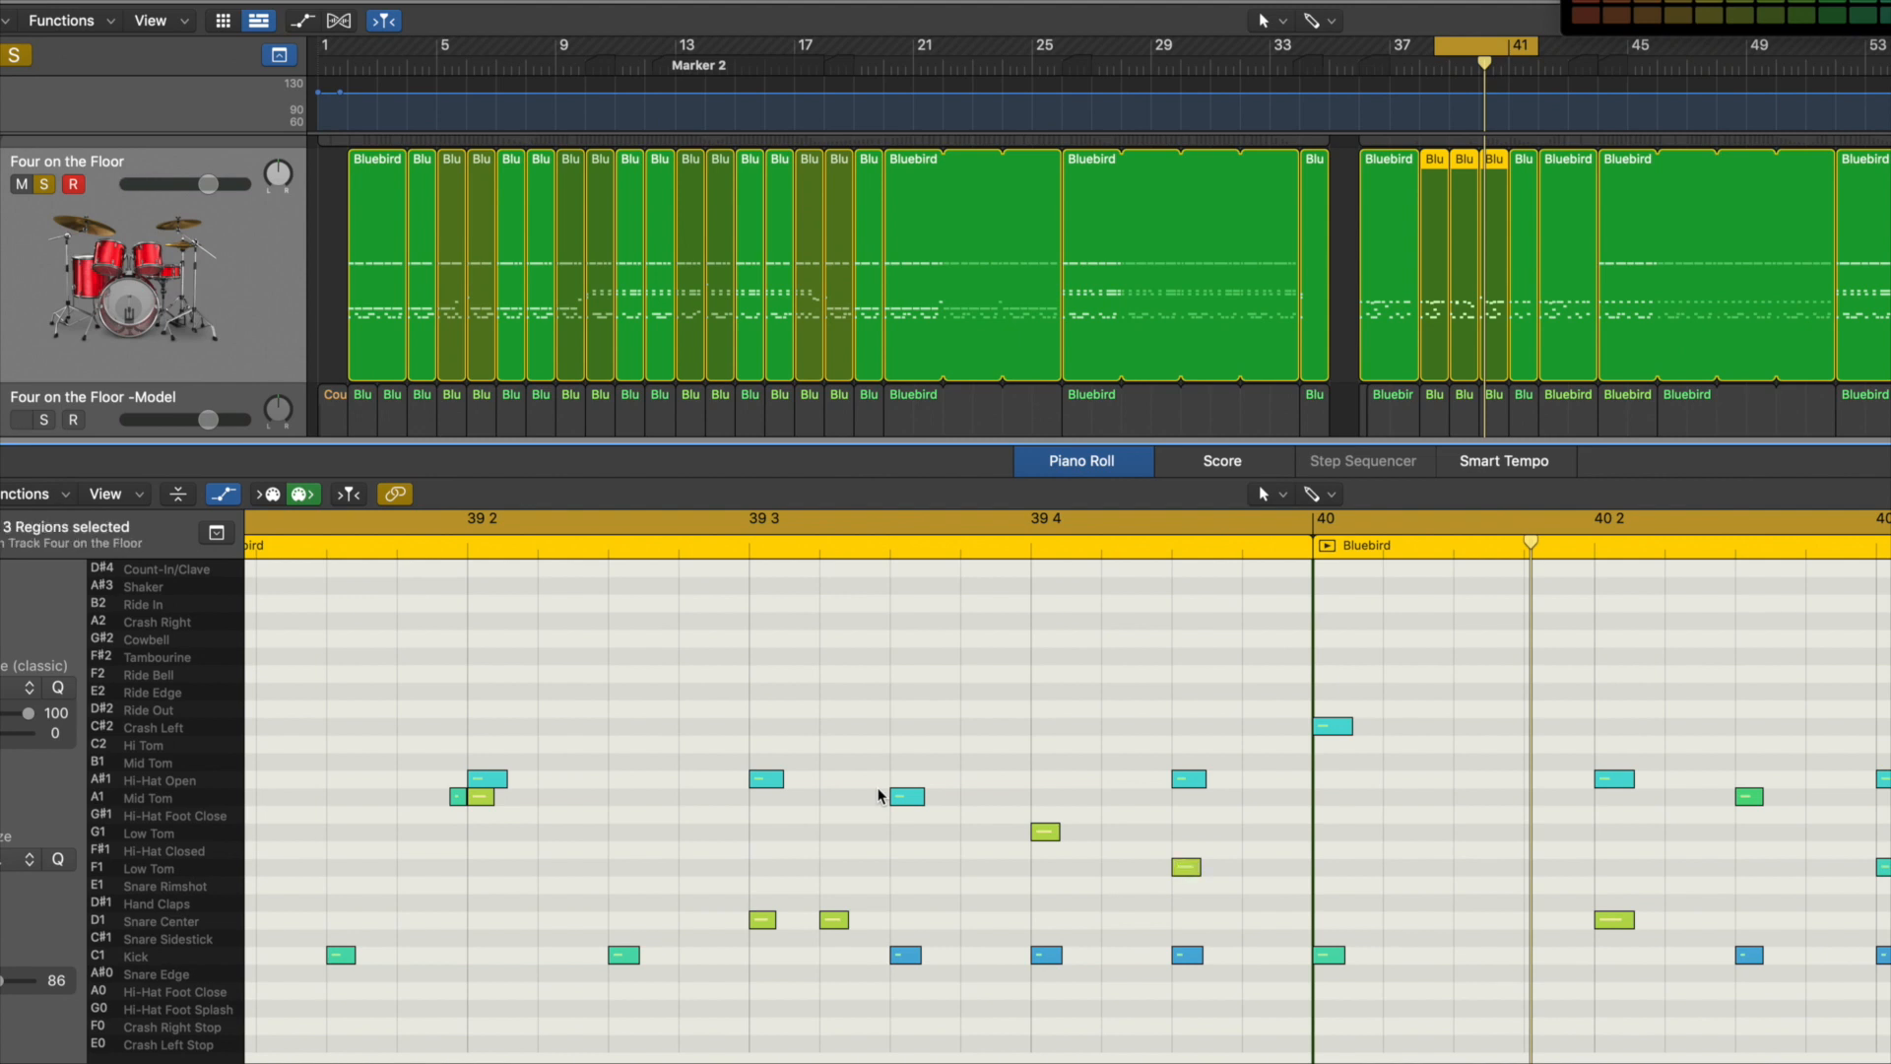
{"action": "left_click_drag", "start_coordinate": [879, 796], "coordinate": [1174, 861]}
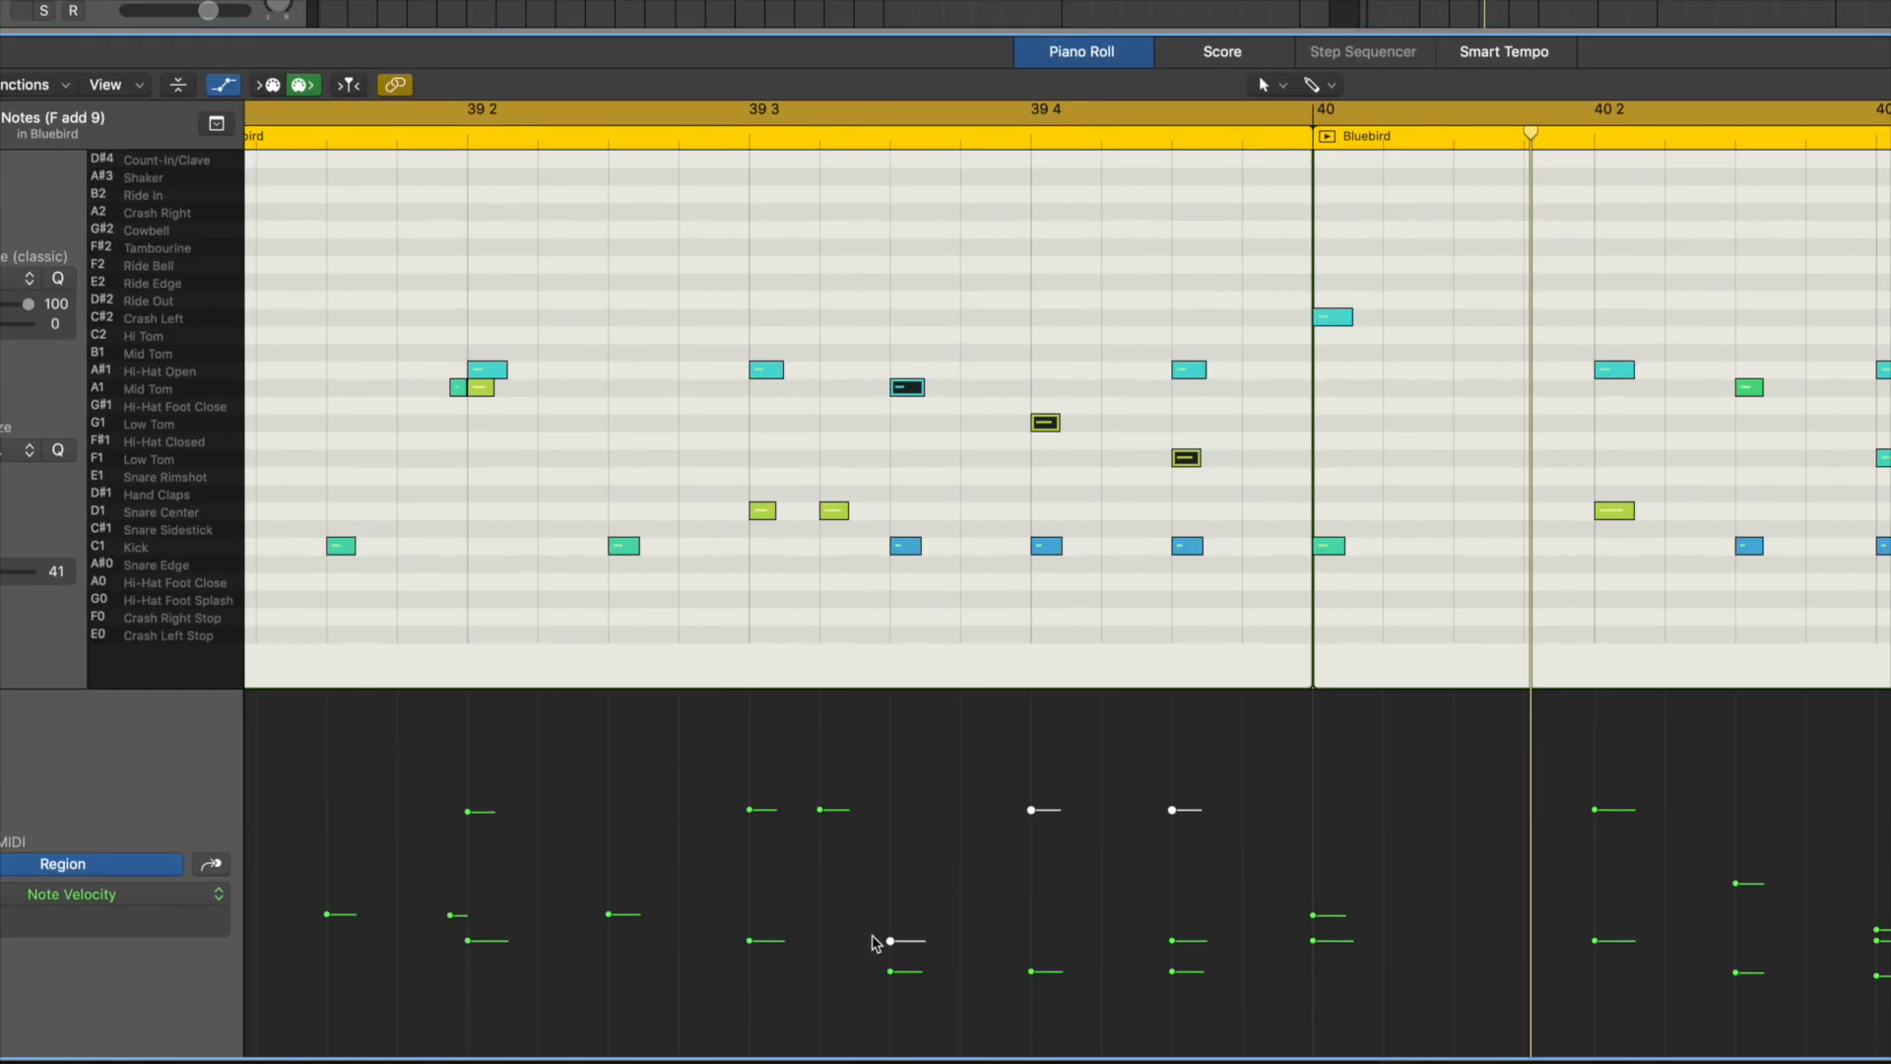
{"action": "left_click_drag", "start_coordinate": [874, 940], "coordinate": [1010, 816]}
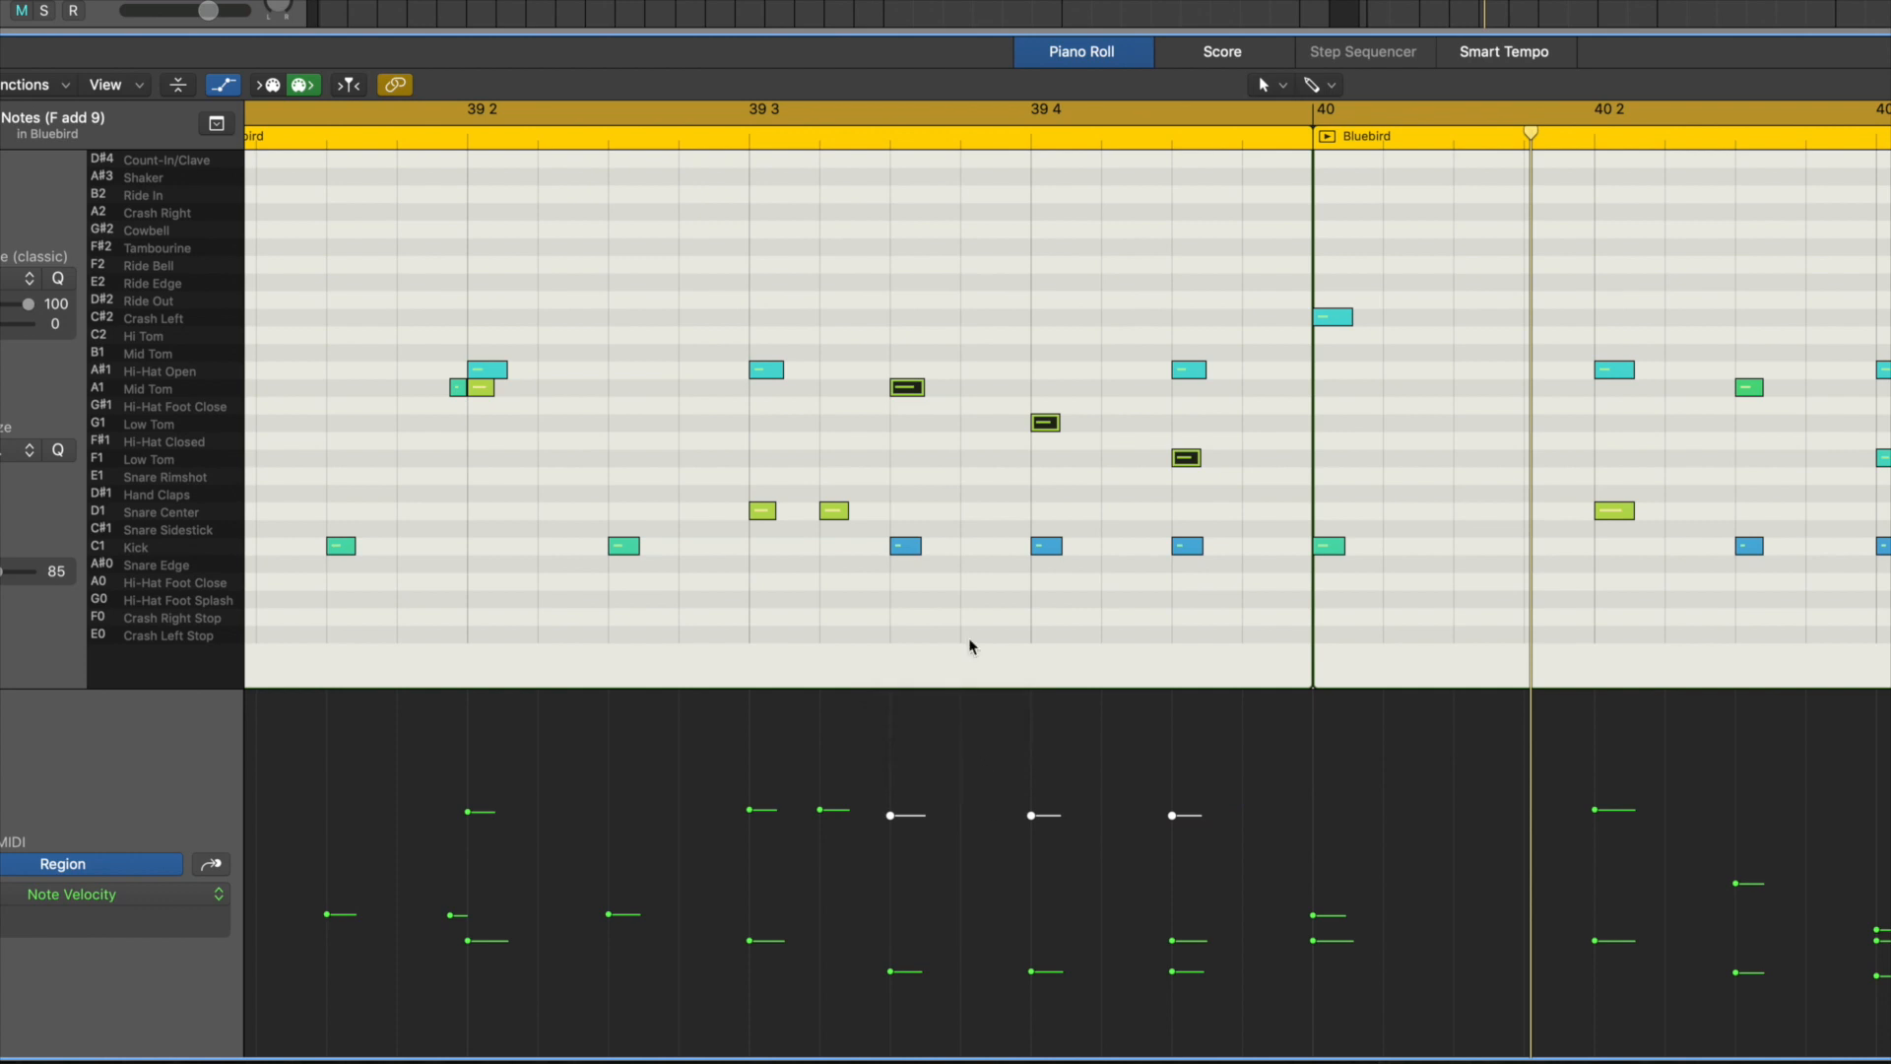
Step: Lower the velocity of the snare at 39 3 2 below that of the snare on 39 3
{"action": "left_click", "coordinate": [794, 537]}
{"action": "left_click", "coordinate": [763, 513]}
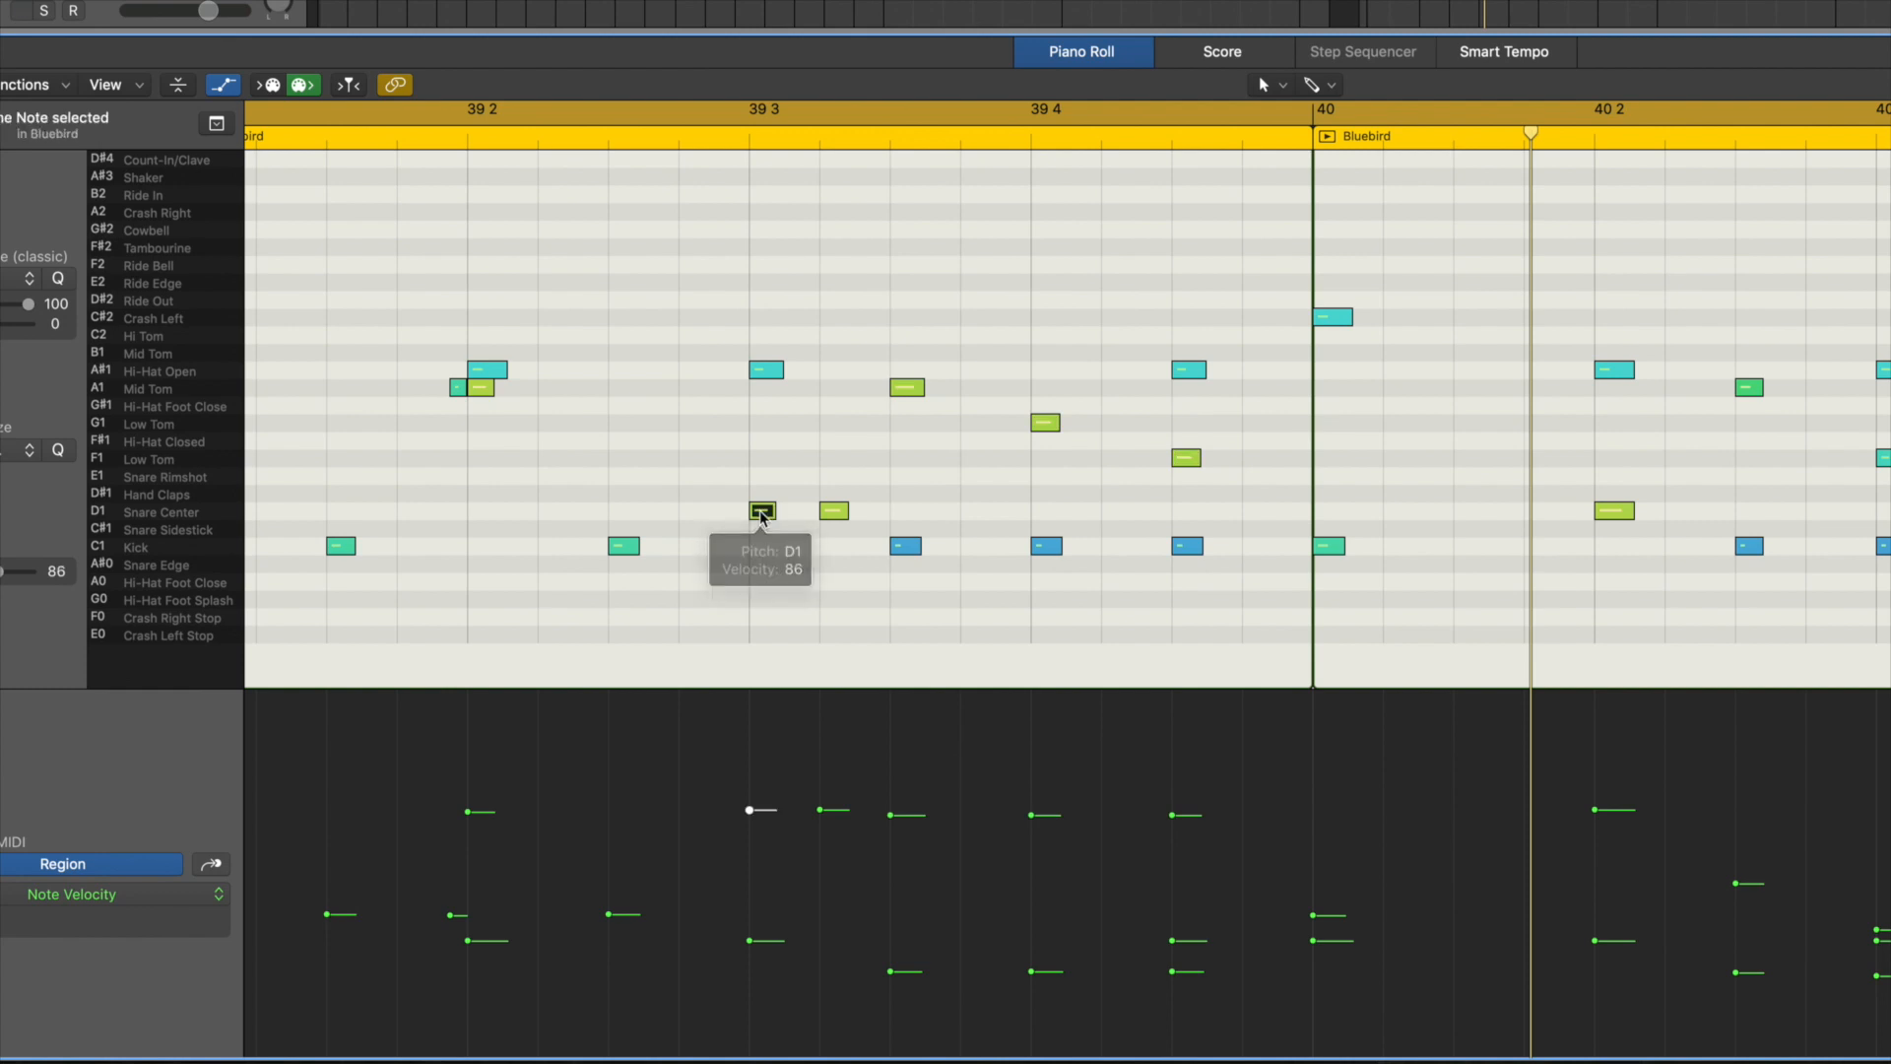
{"action": "left_click", "coordinate": [834, 513]}
{"action": "left_click_drag", "start_coordinate": [819, 809], "coordinate": [819, 884]}
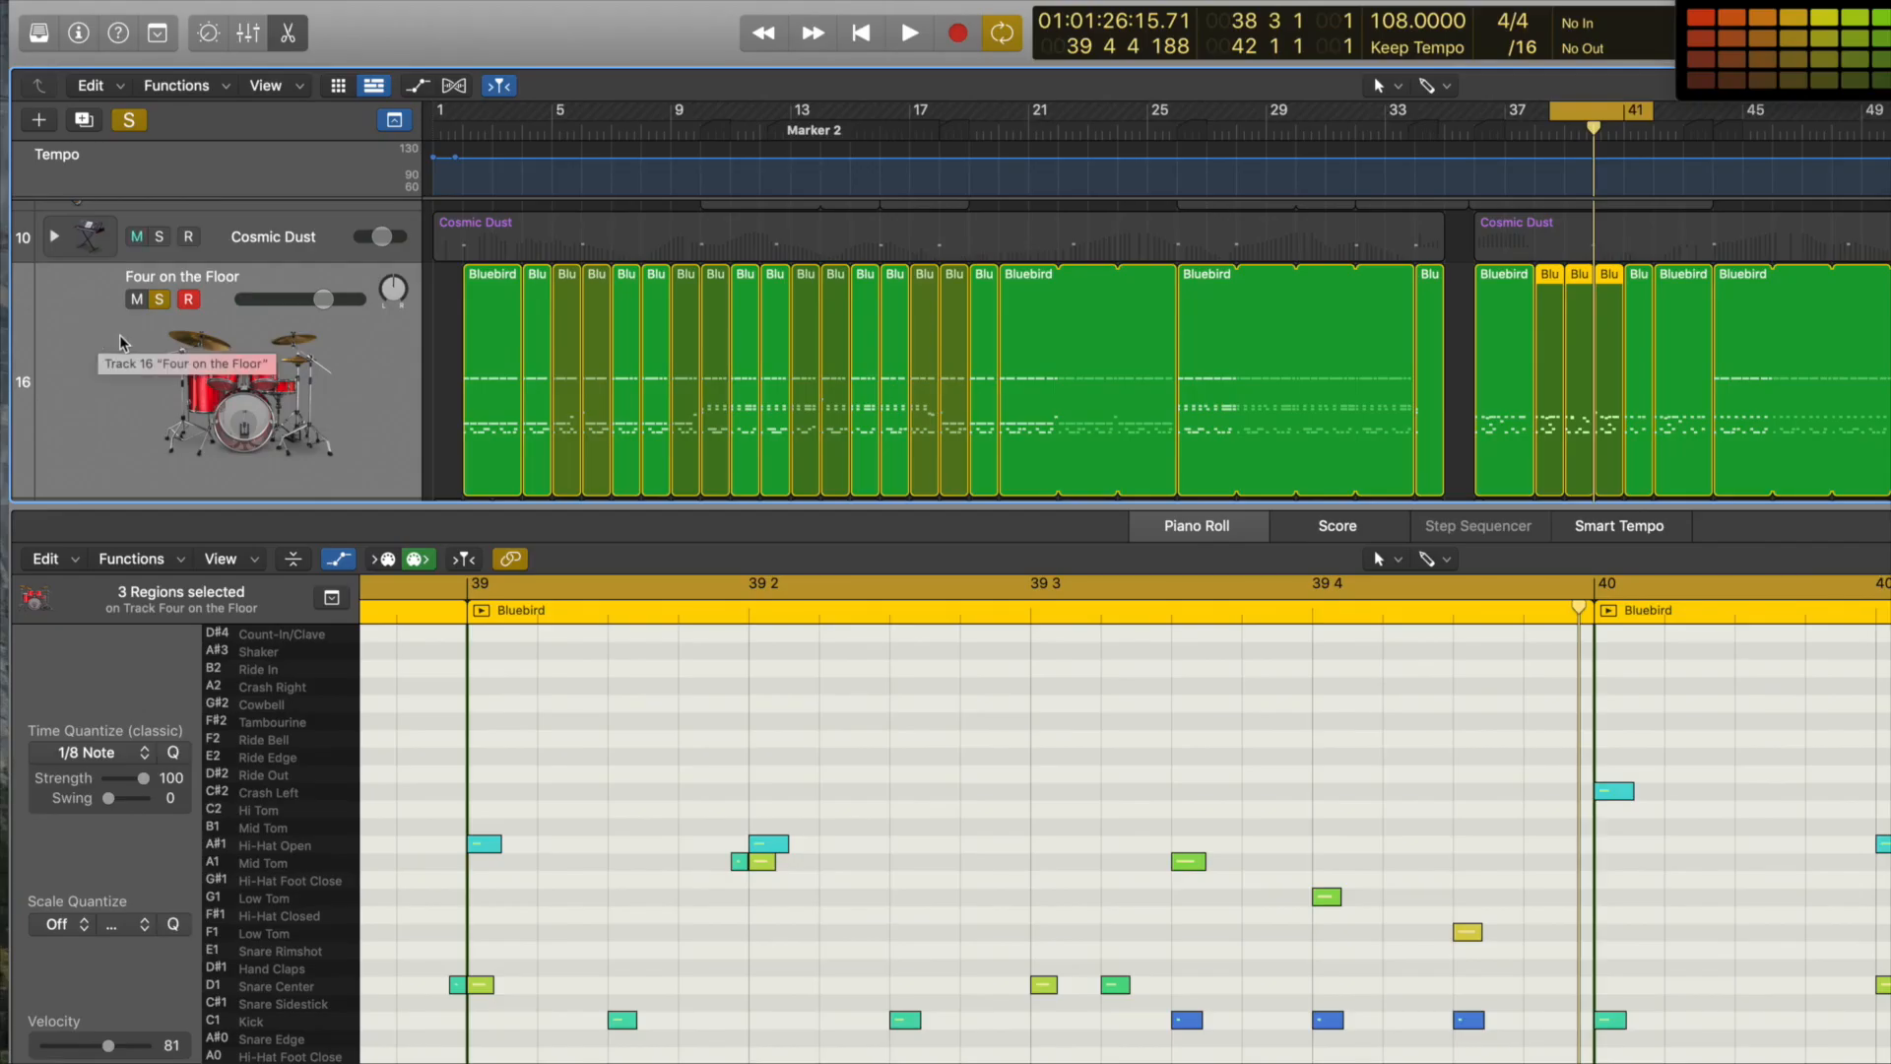
Step: Turn off solo on the Four on the Floor track and play the edited fill with the full mix
{"action": "key", "text": "s"}
{"action": "key", "text": "space"}
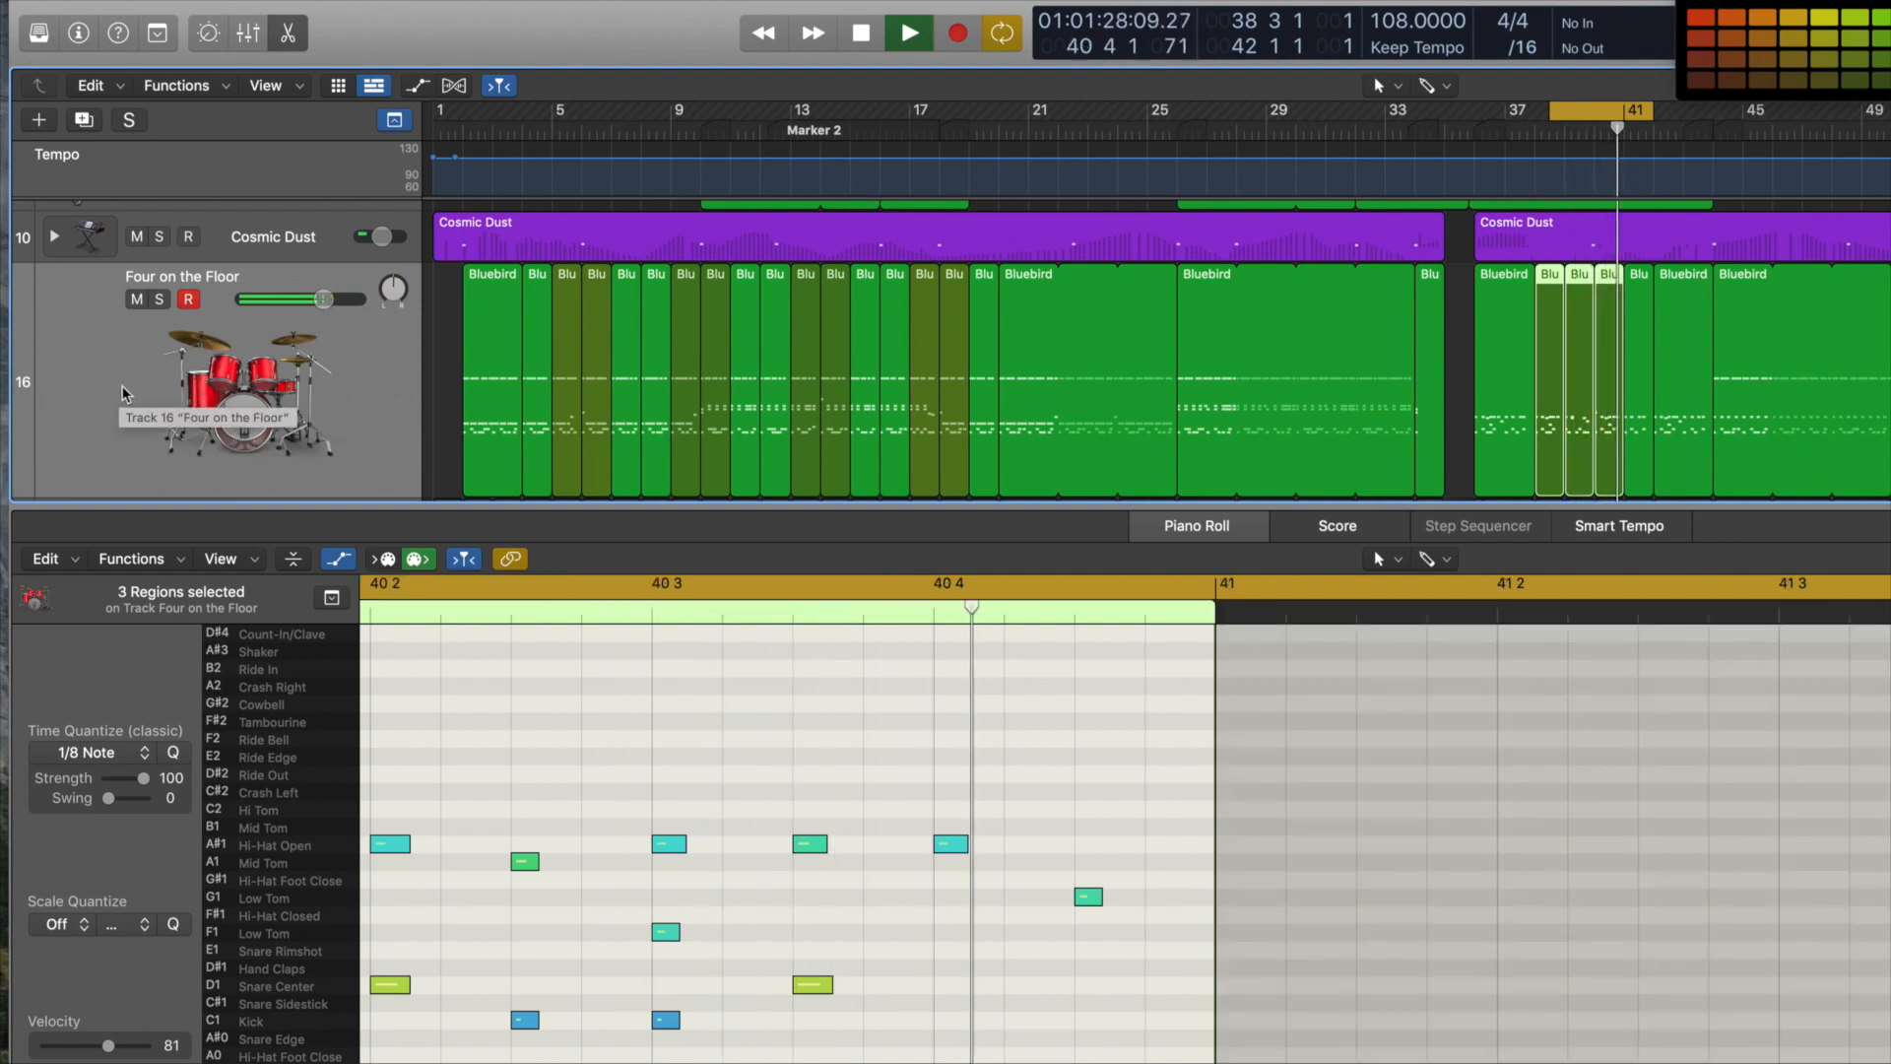
{"action": "key", "text": "space"}
Step: Play the Four on the Floor -Model track from bar 42 and examine the note pattern of its fill in bars 42 and 43
{"action": "left_click_drag", "start_coordinate": [761, 506], "coordinate": [755, 781]}
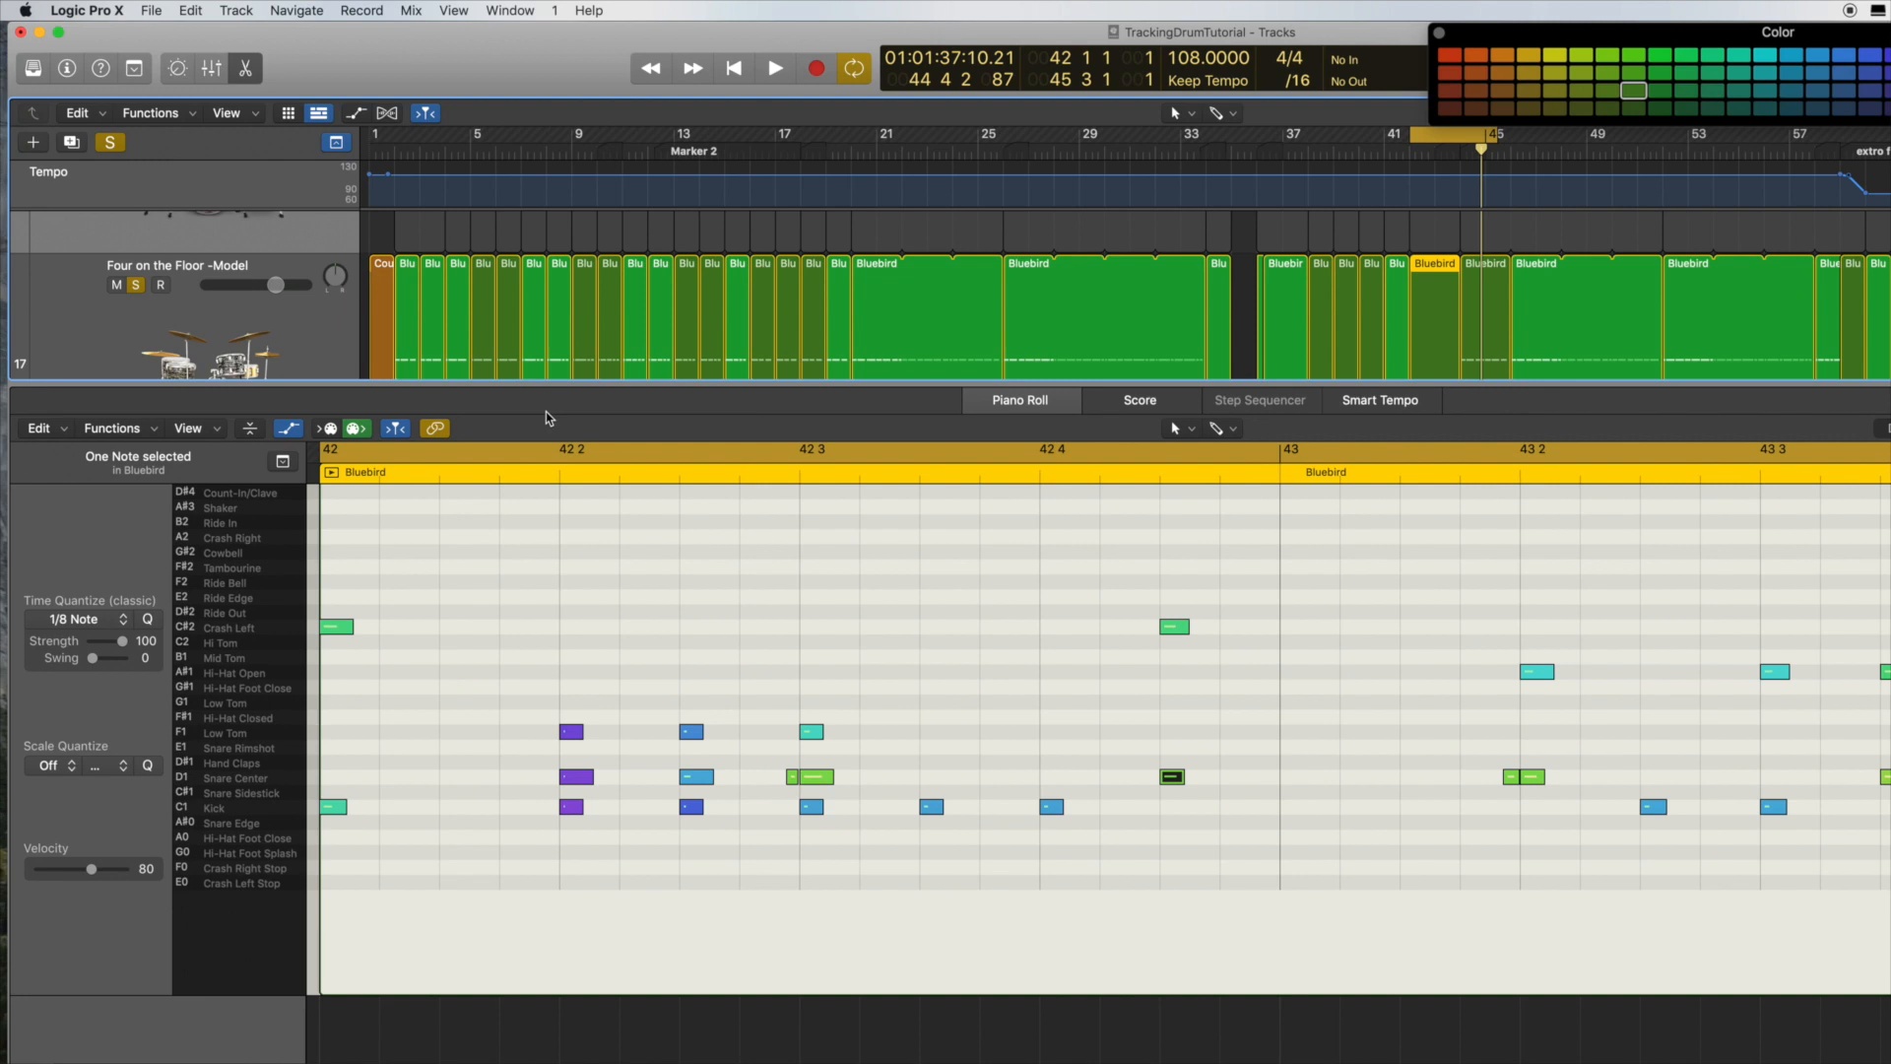
{"action": "key", "text": "space"}
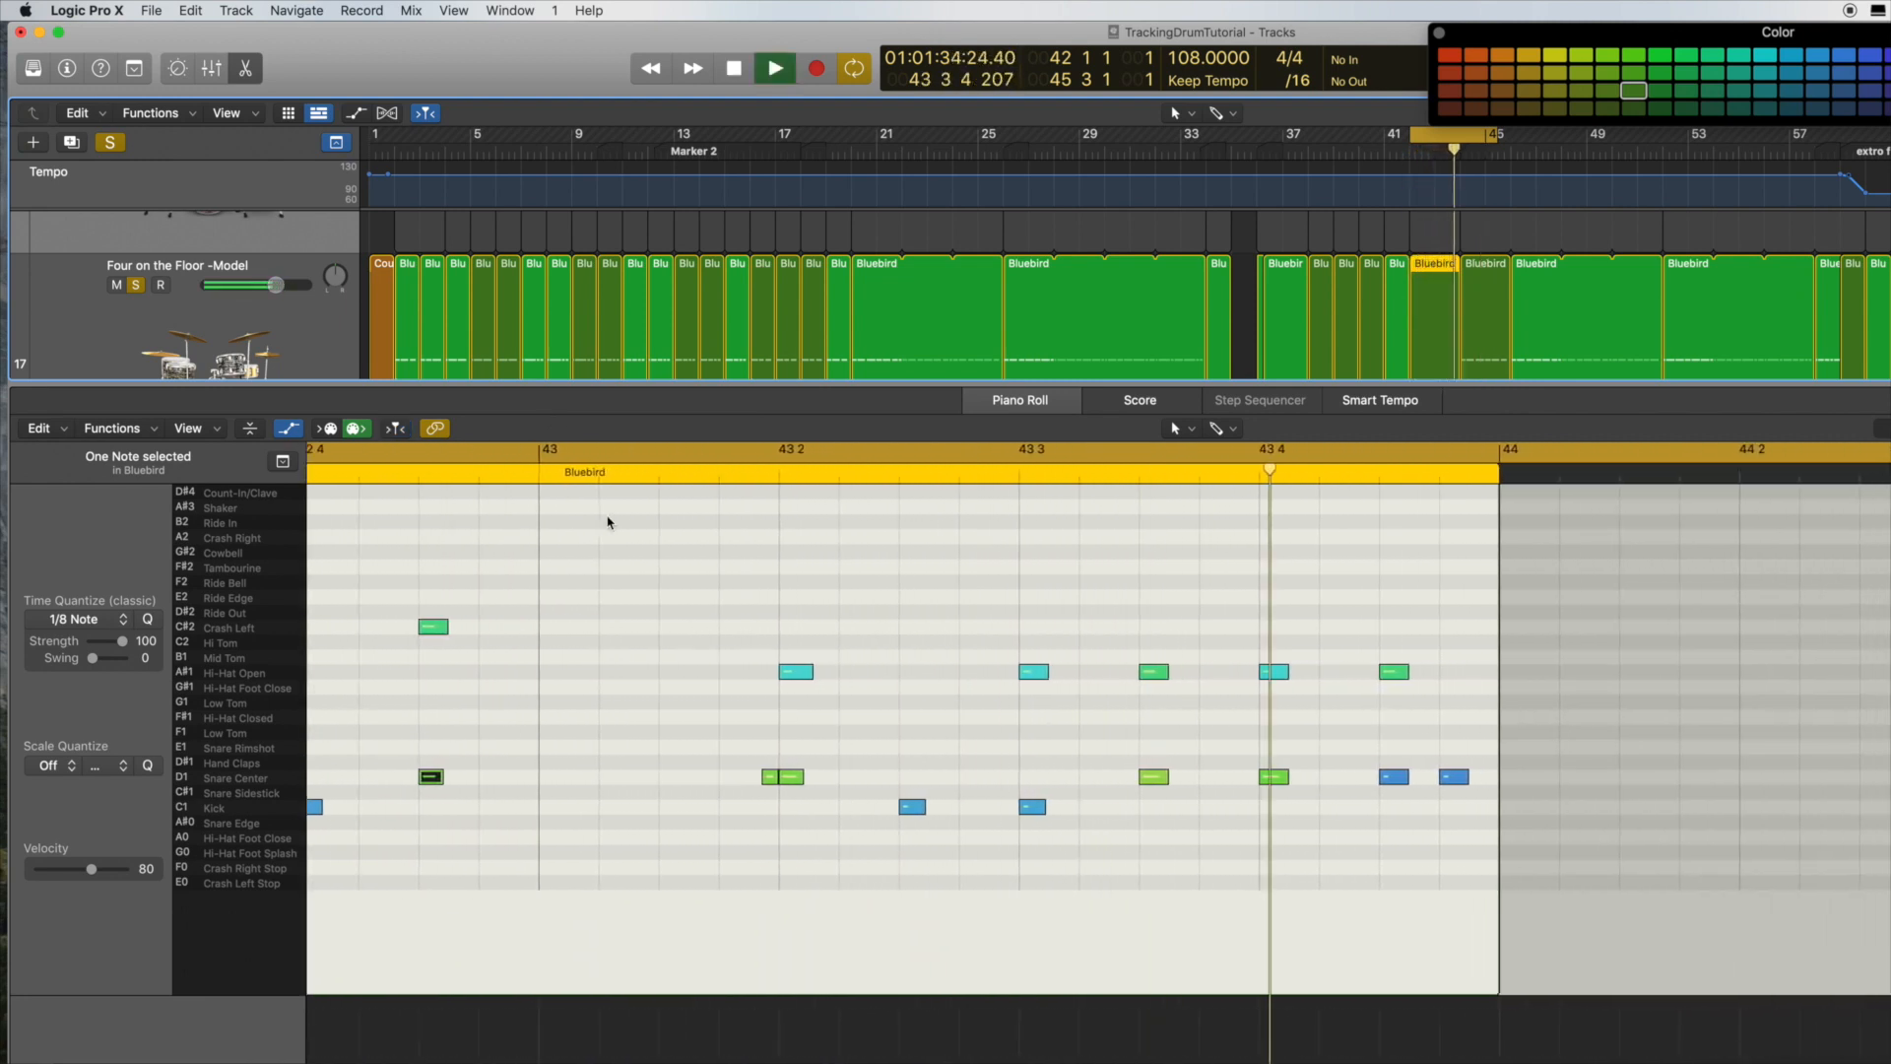
{"action": "key", "text": "space"}
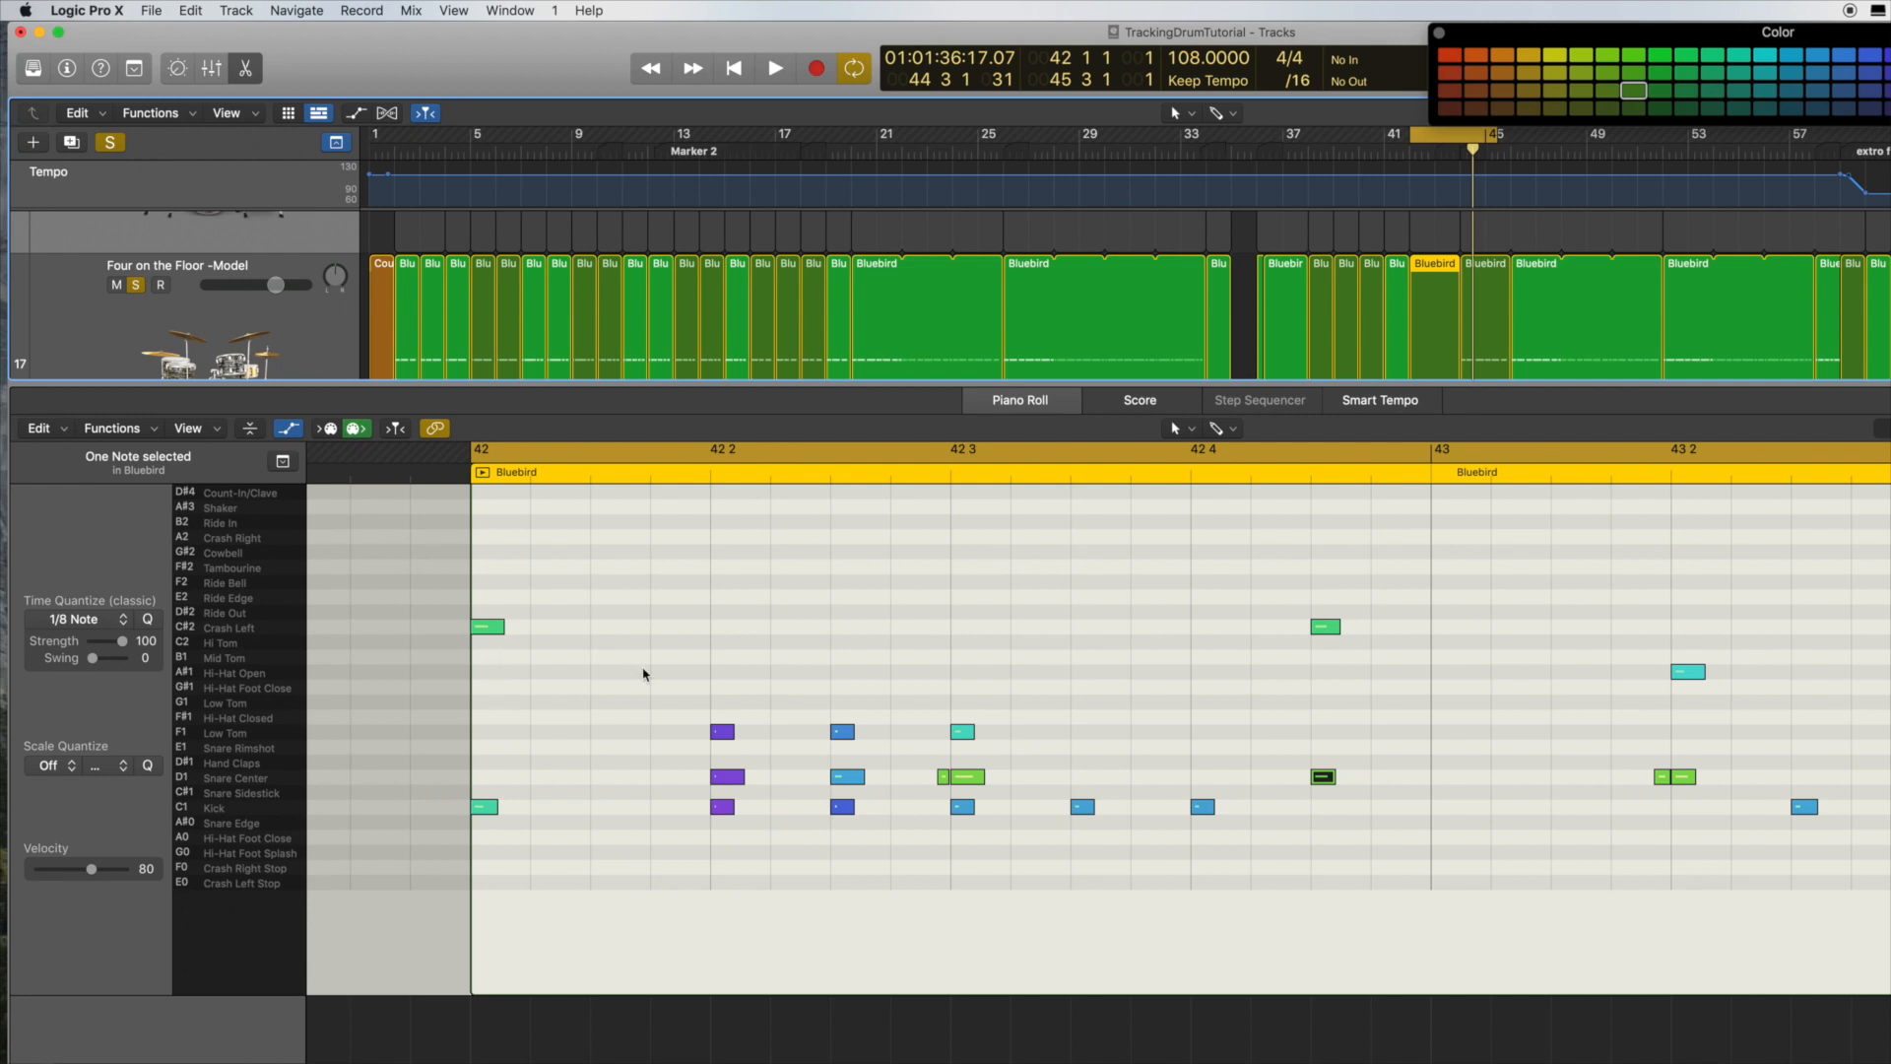
{"action": "scroll", "coordinate": [644, 675], "scroll_direction": "right", "scroll_amount": 5}
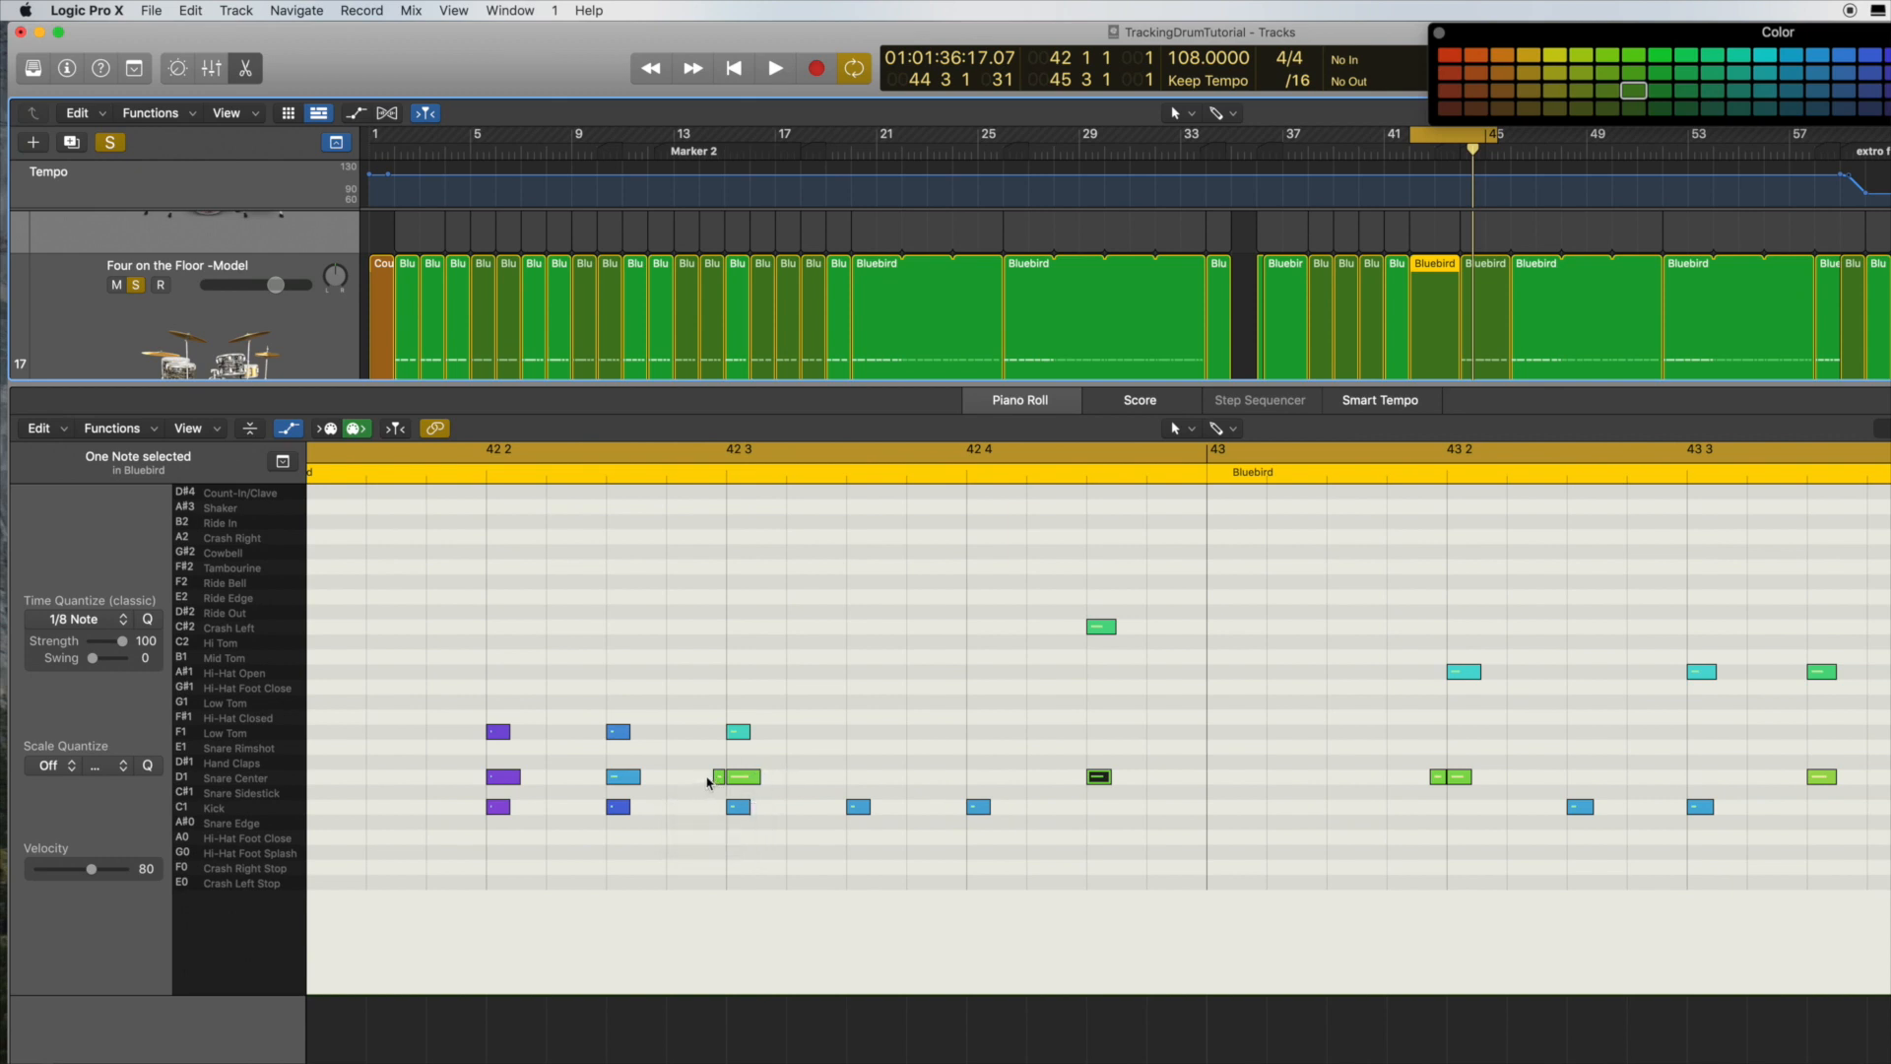
{"action": "scroll", "coordinate": [833, 774], "scroll_direction": "right", "scroll_amount": 3}
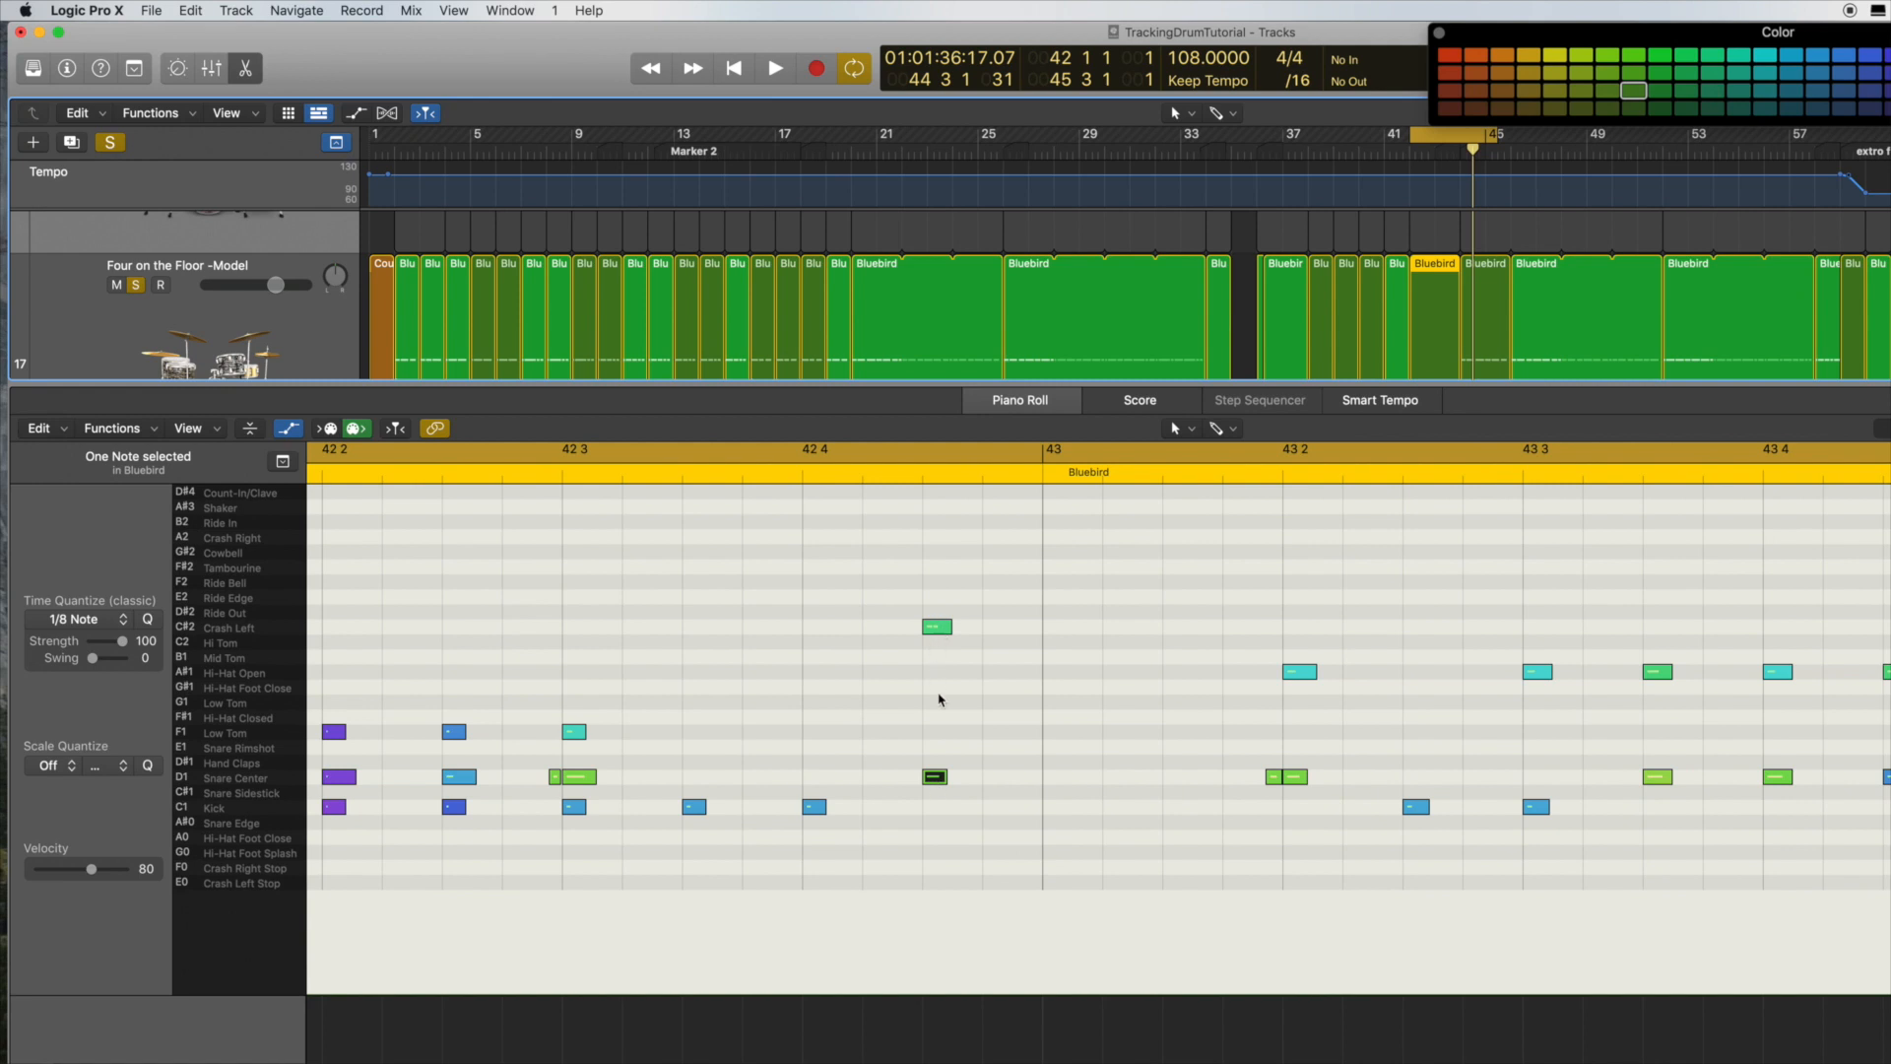
{"action": "scroll", "coordinate": [947, 852], "scroll_direction": "left", "scroll_amount": 5}
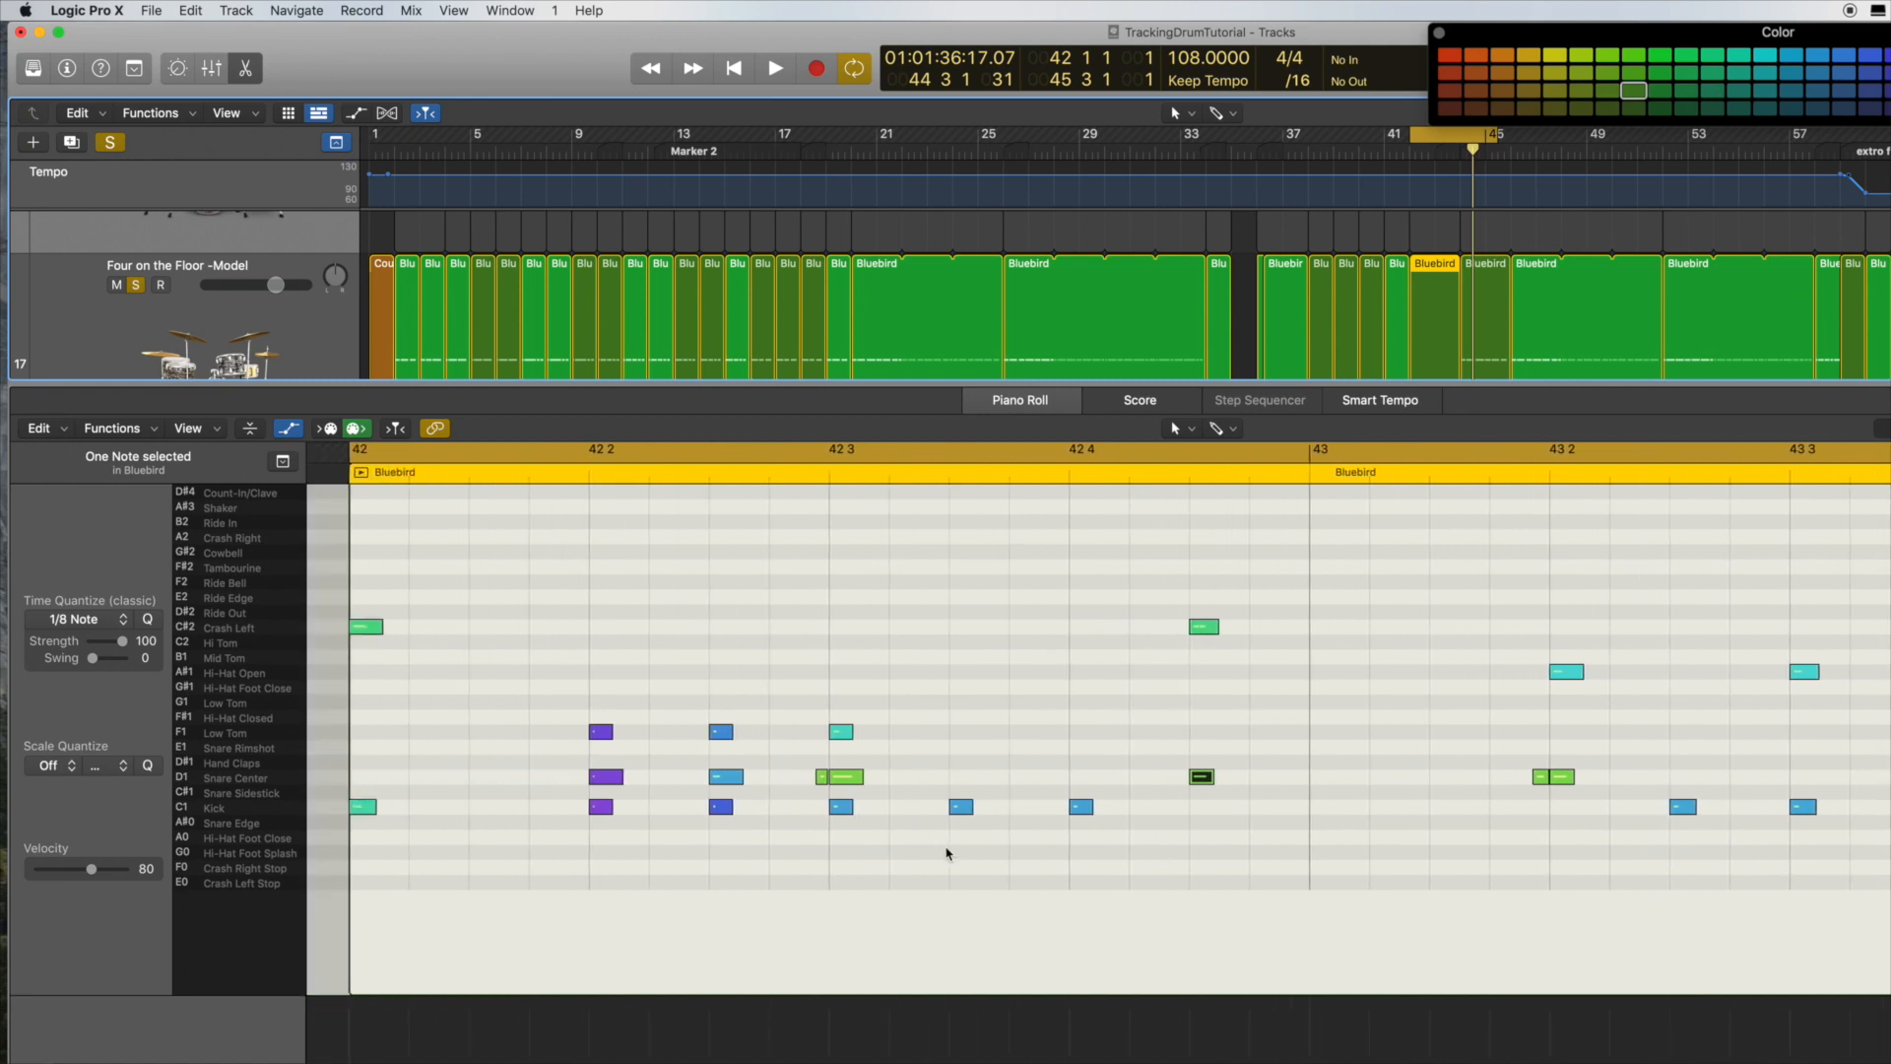
{"action": "key", "text": "space"}
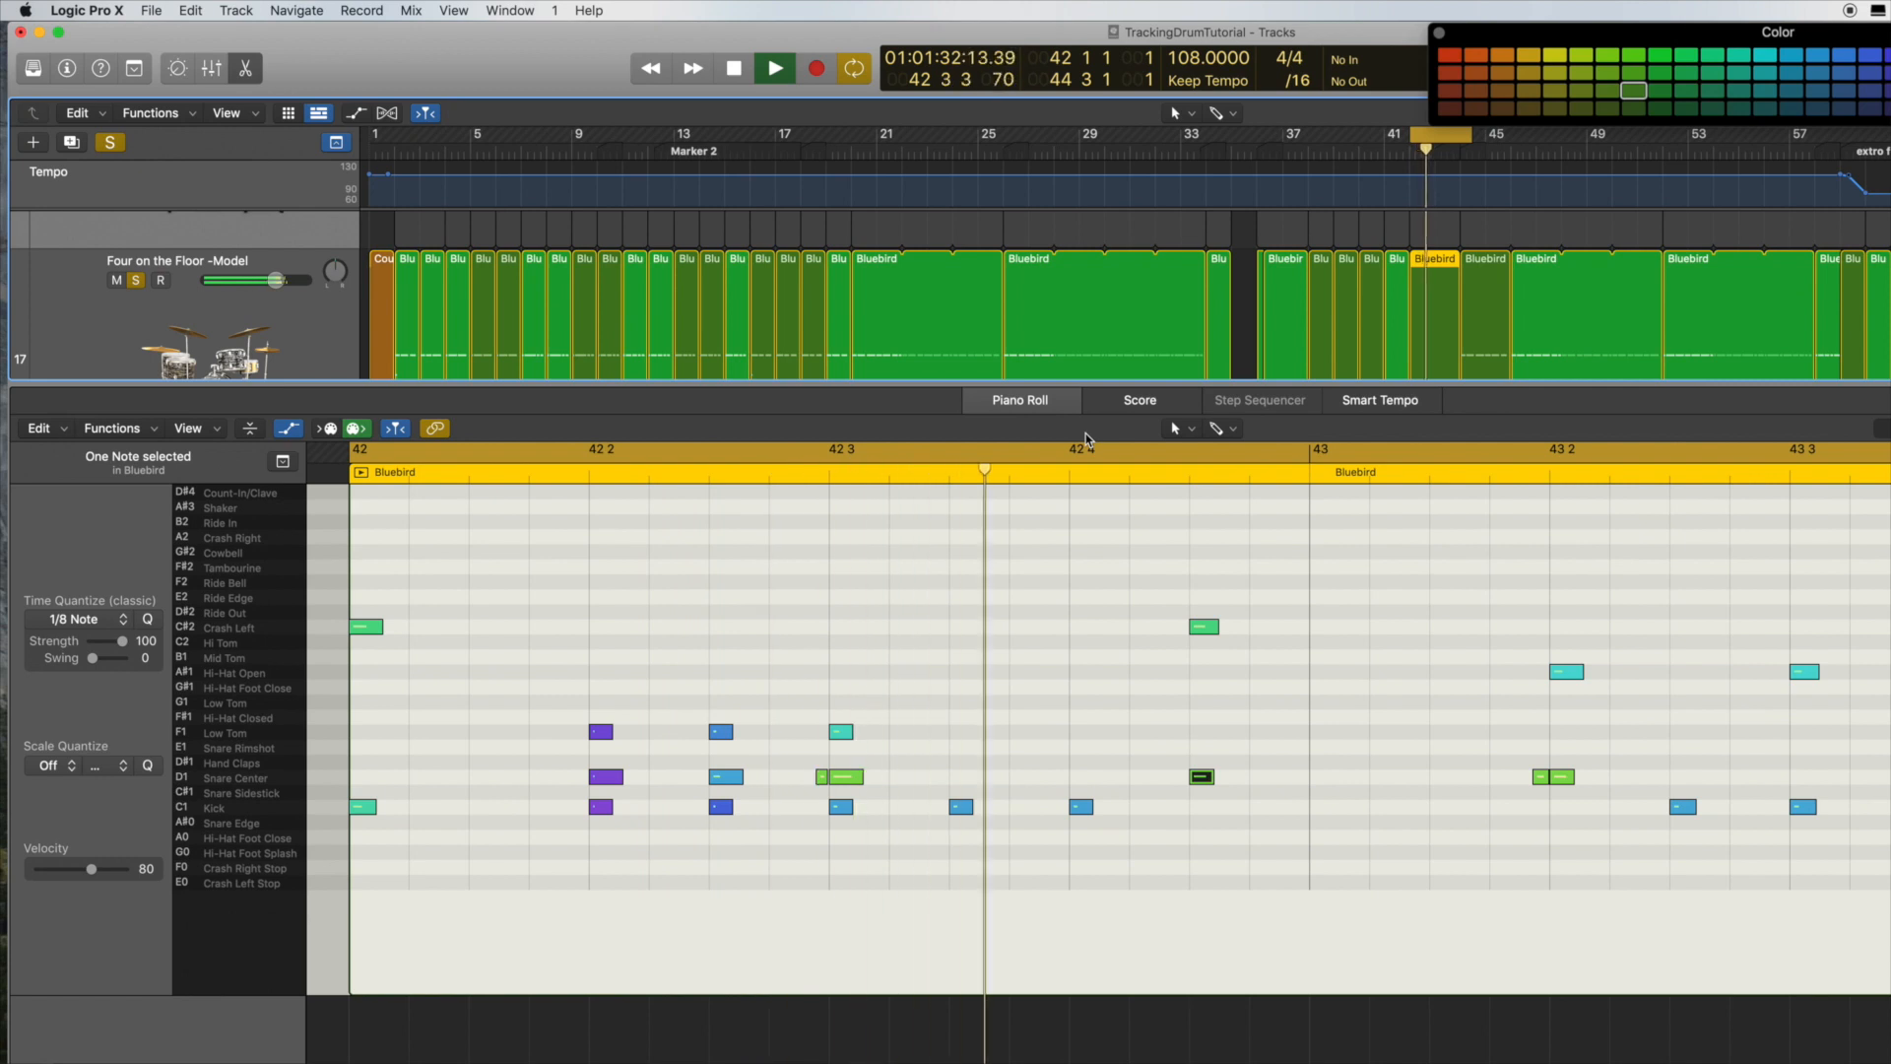
{"action": "key", "text": "space"}
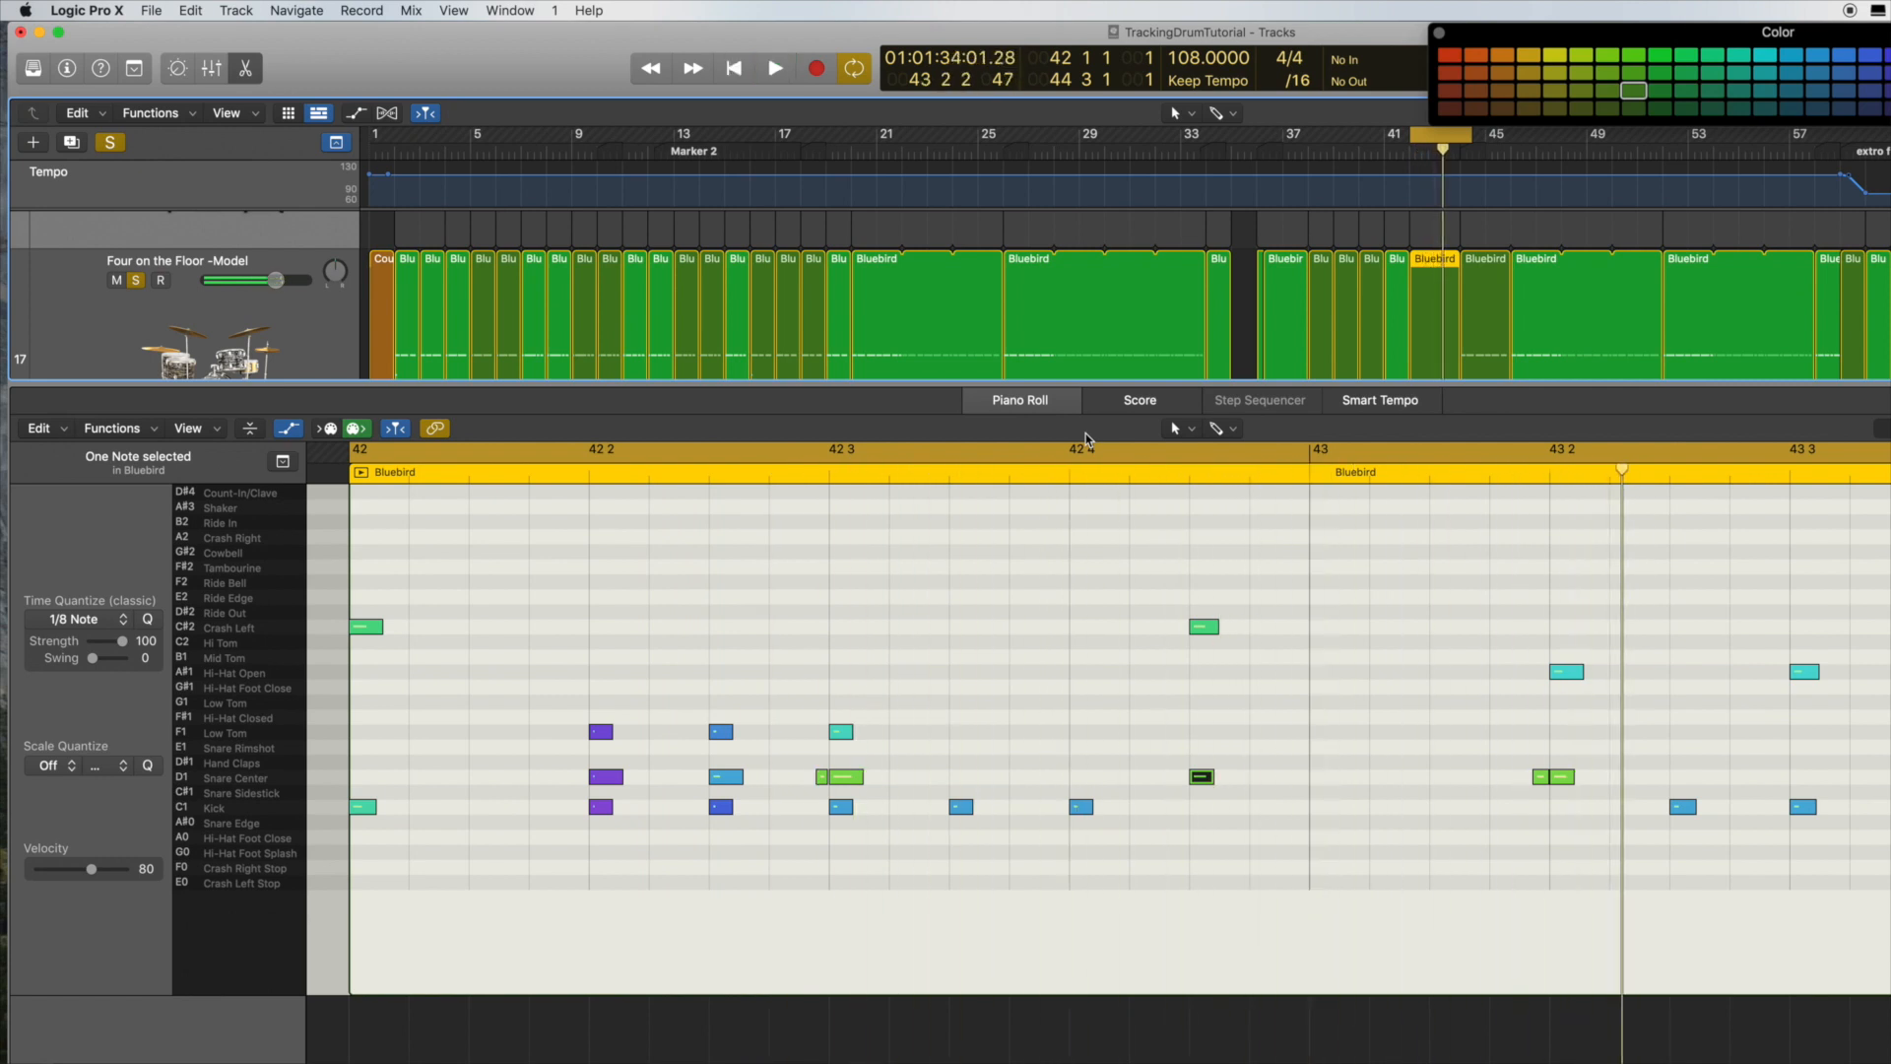
{"action": "scroll", "coordinate": [1075, 486], "scroll_direction": "right", "scroll_amount": 10}
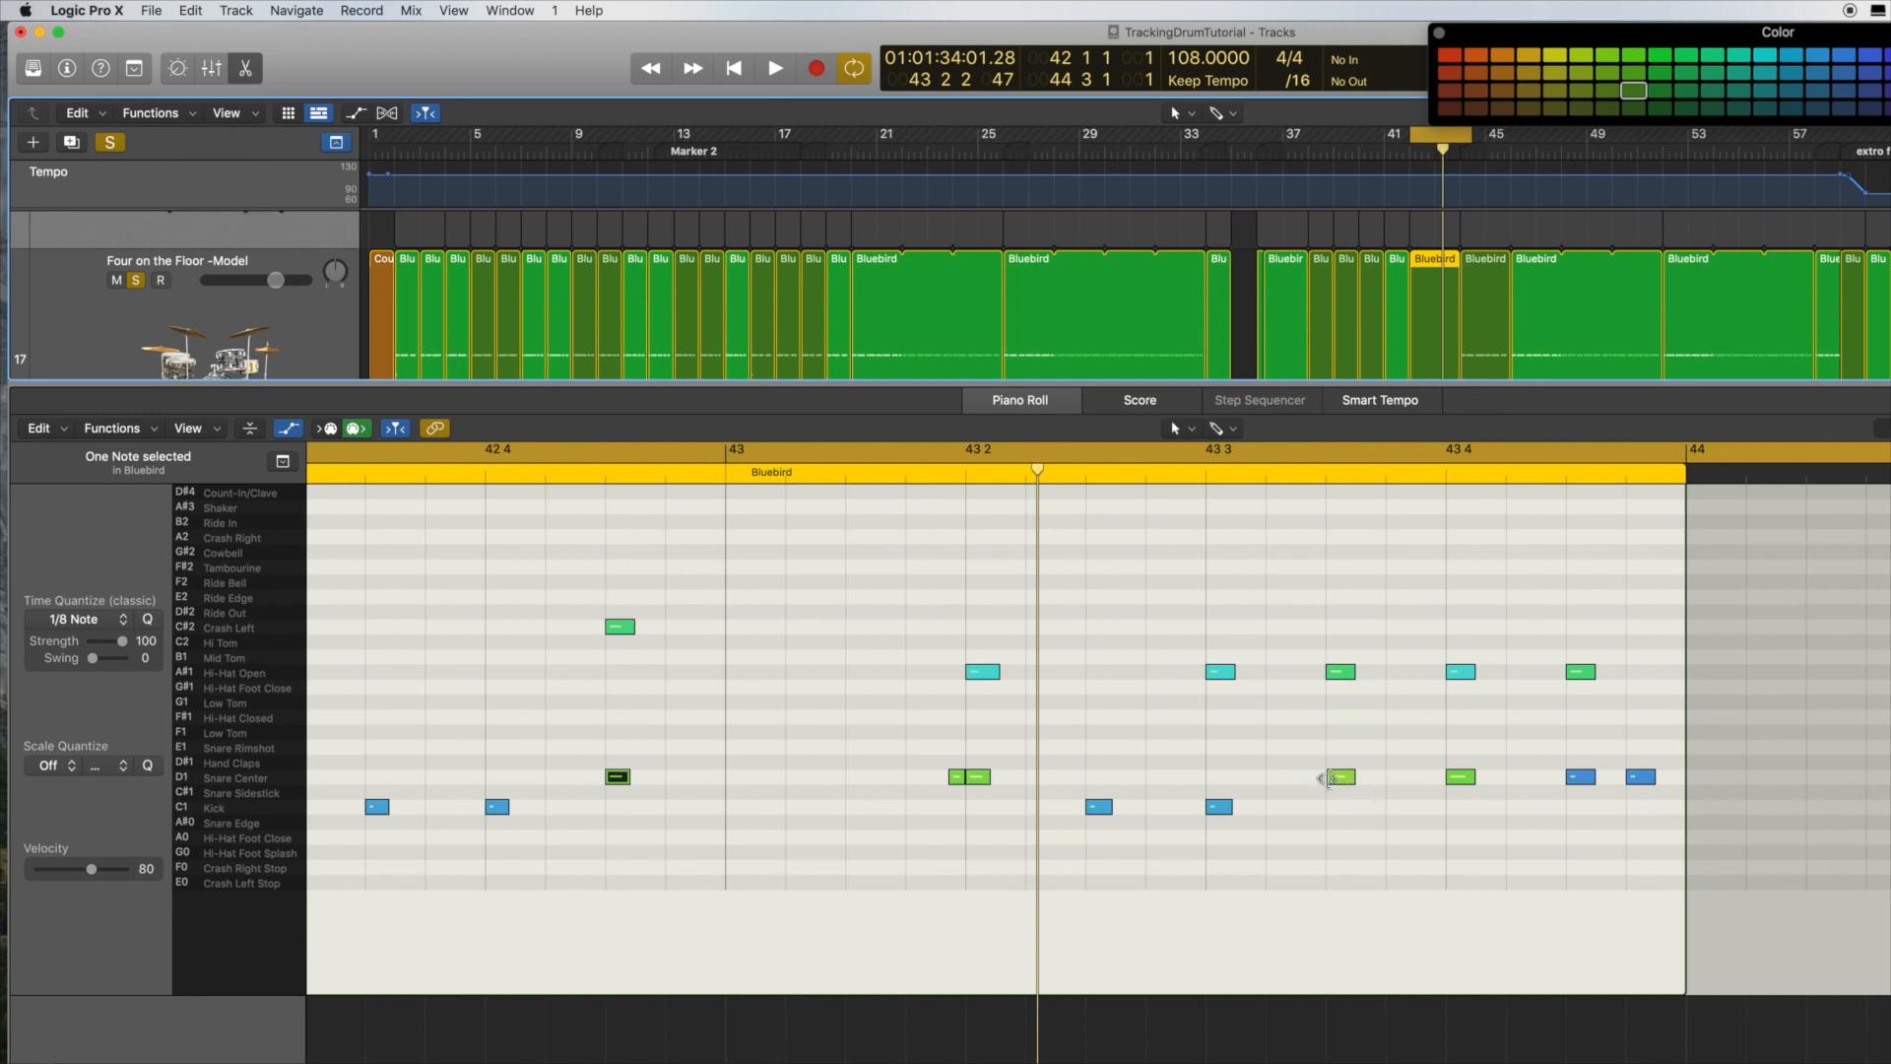
{"action": "scroll", "coordinate": [1126, 637], "scroll_direction": "left", "scroll_amount": 10}
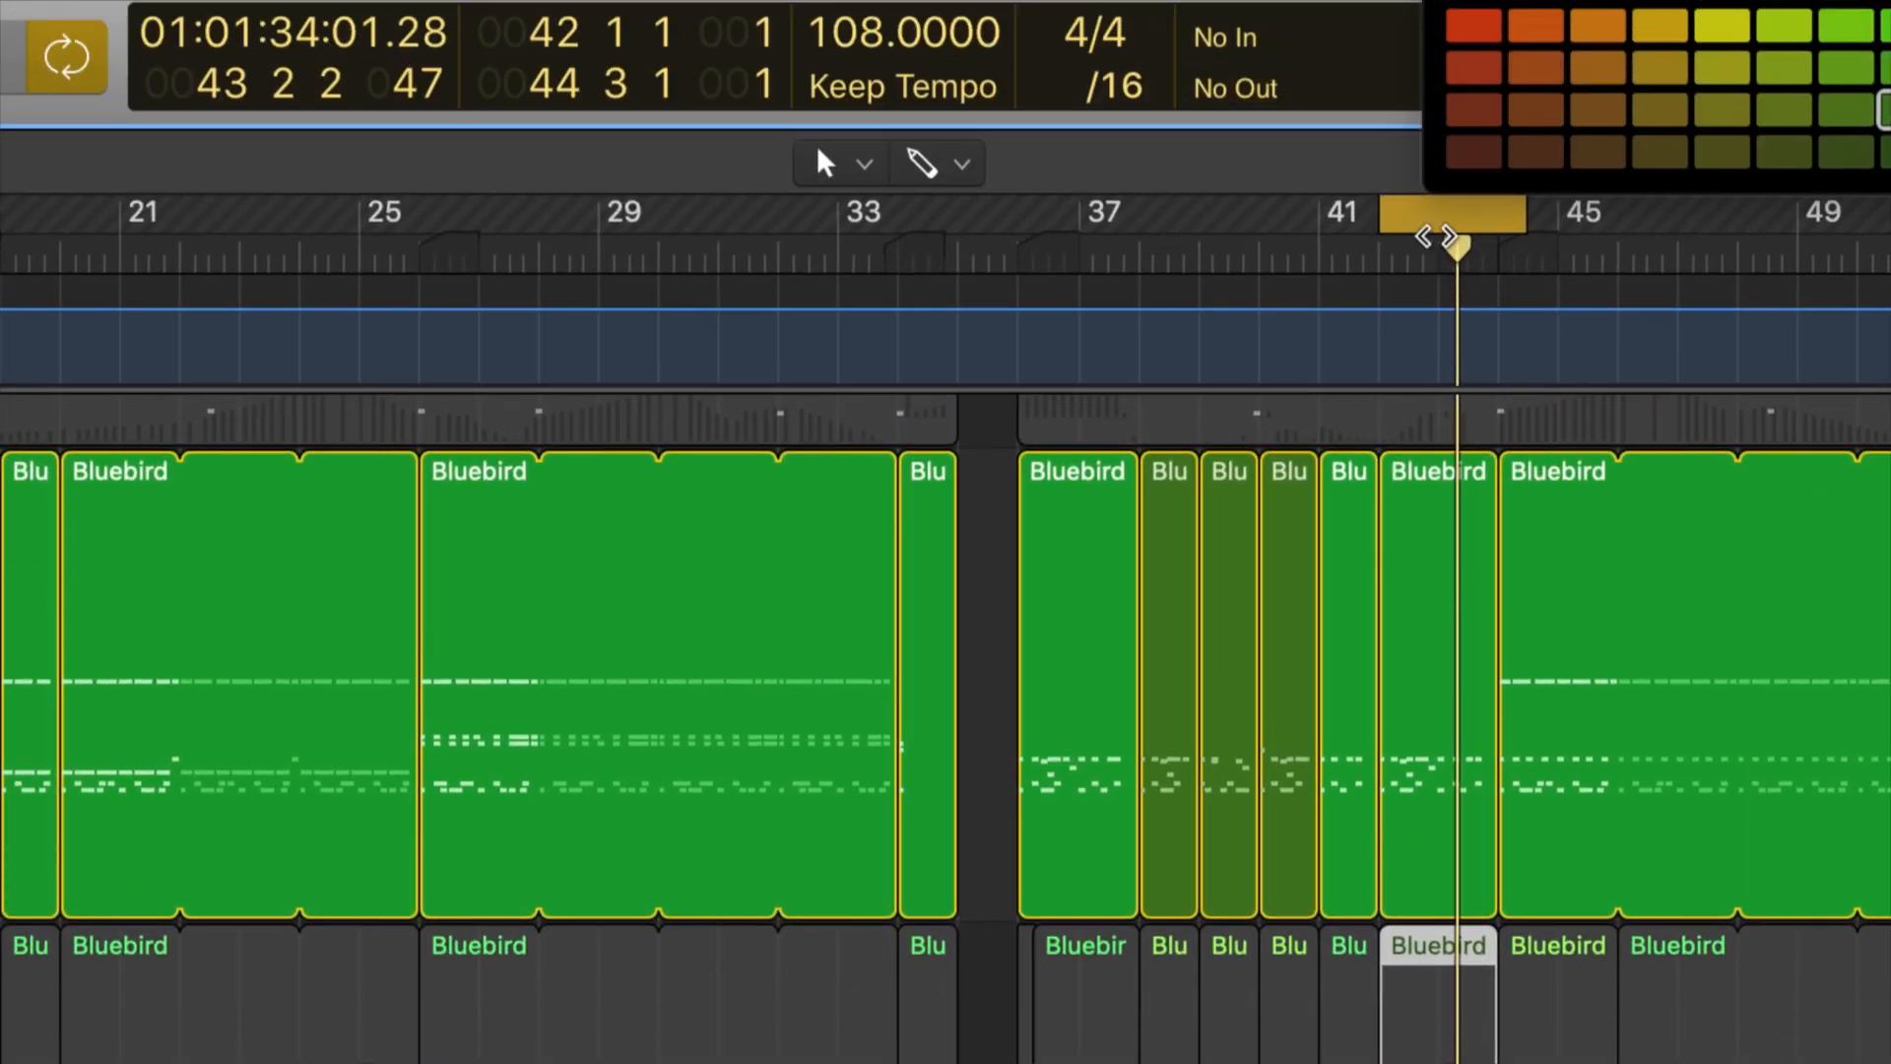
Step: Place the playhead at bar 43 on the Four on the Floor track and split the Bluebird region there
{"action": "left_click_drag", "start_coordinate": [1464, 244], "coordinate": [1438, 244]}
{"action": "left_click", "coordinate": [1448, 478]}
{"action": "right_click", "coordinate": [1448, 477]}
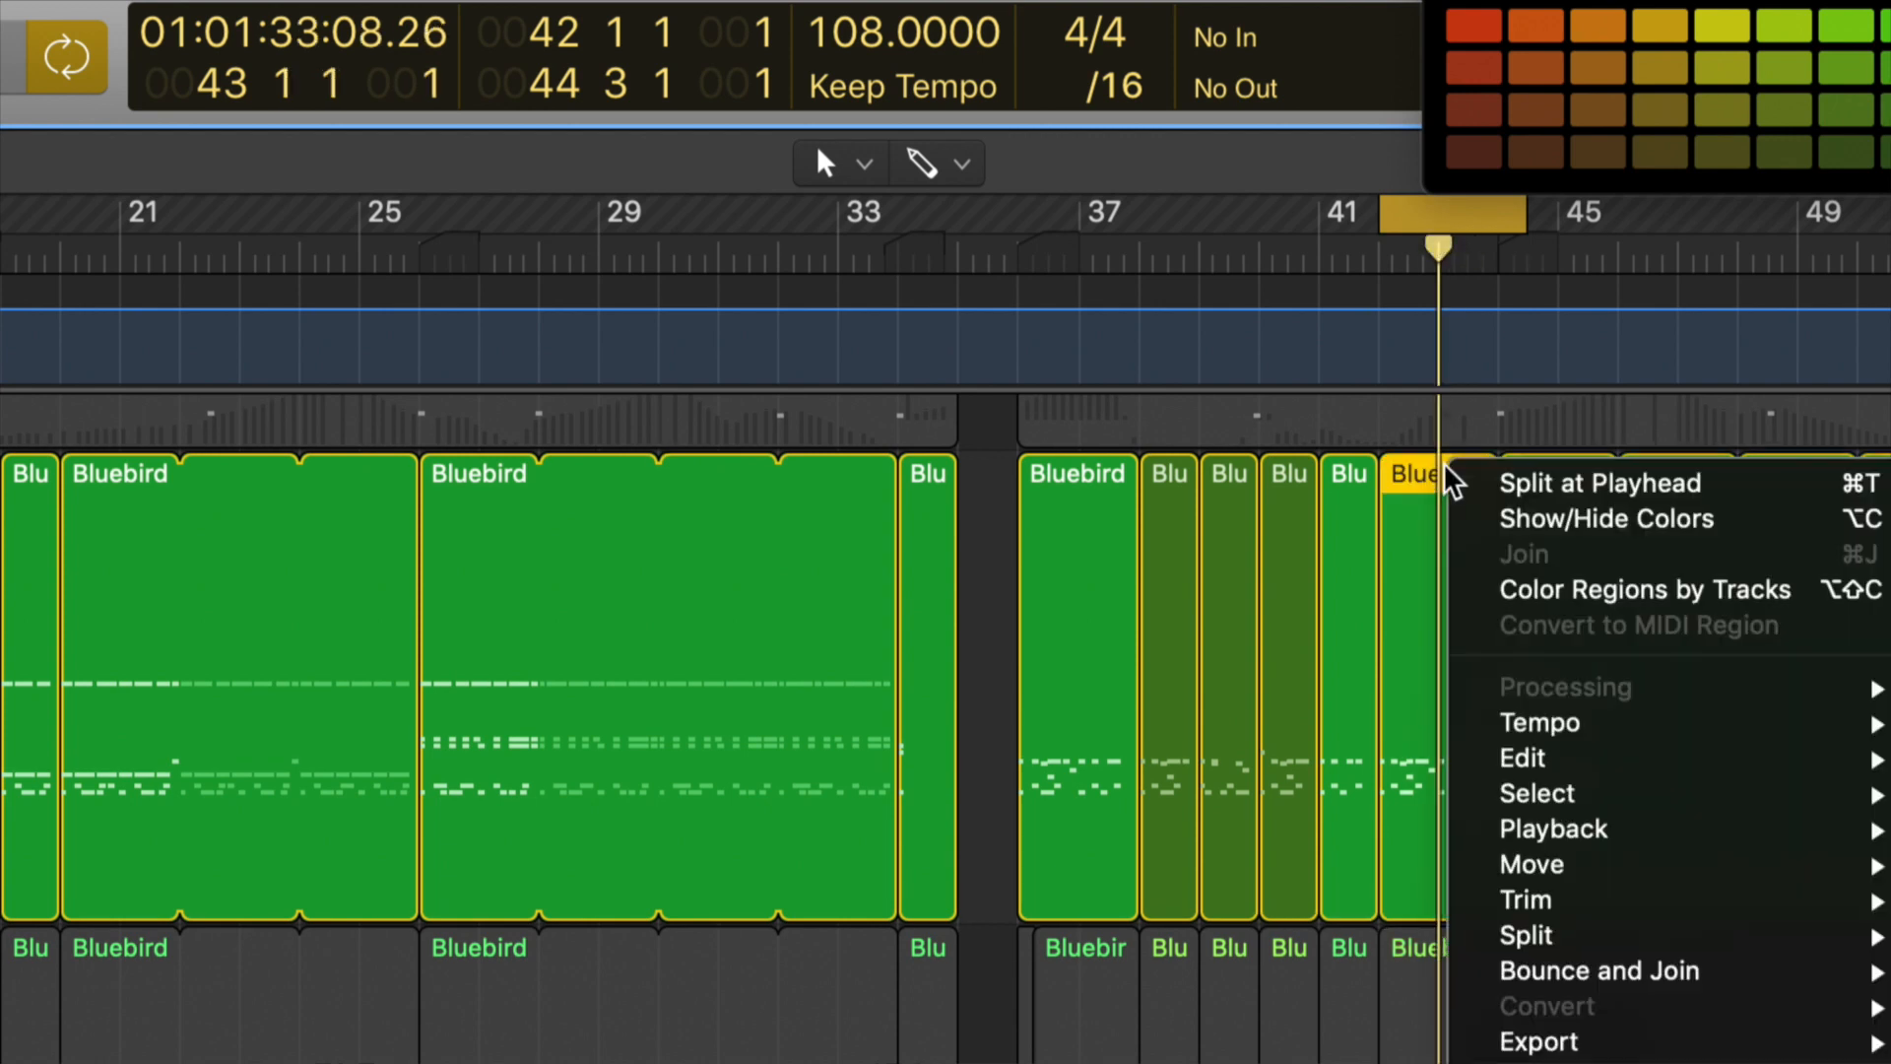
{"action": "left_click", "coordinate": [1506, 482]}
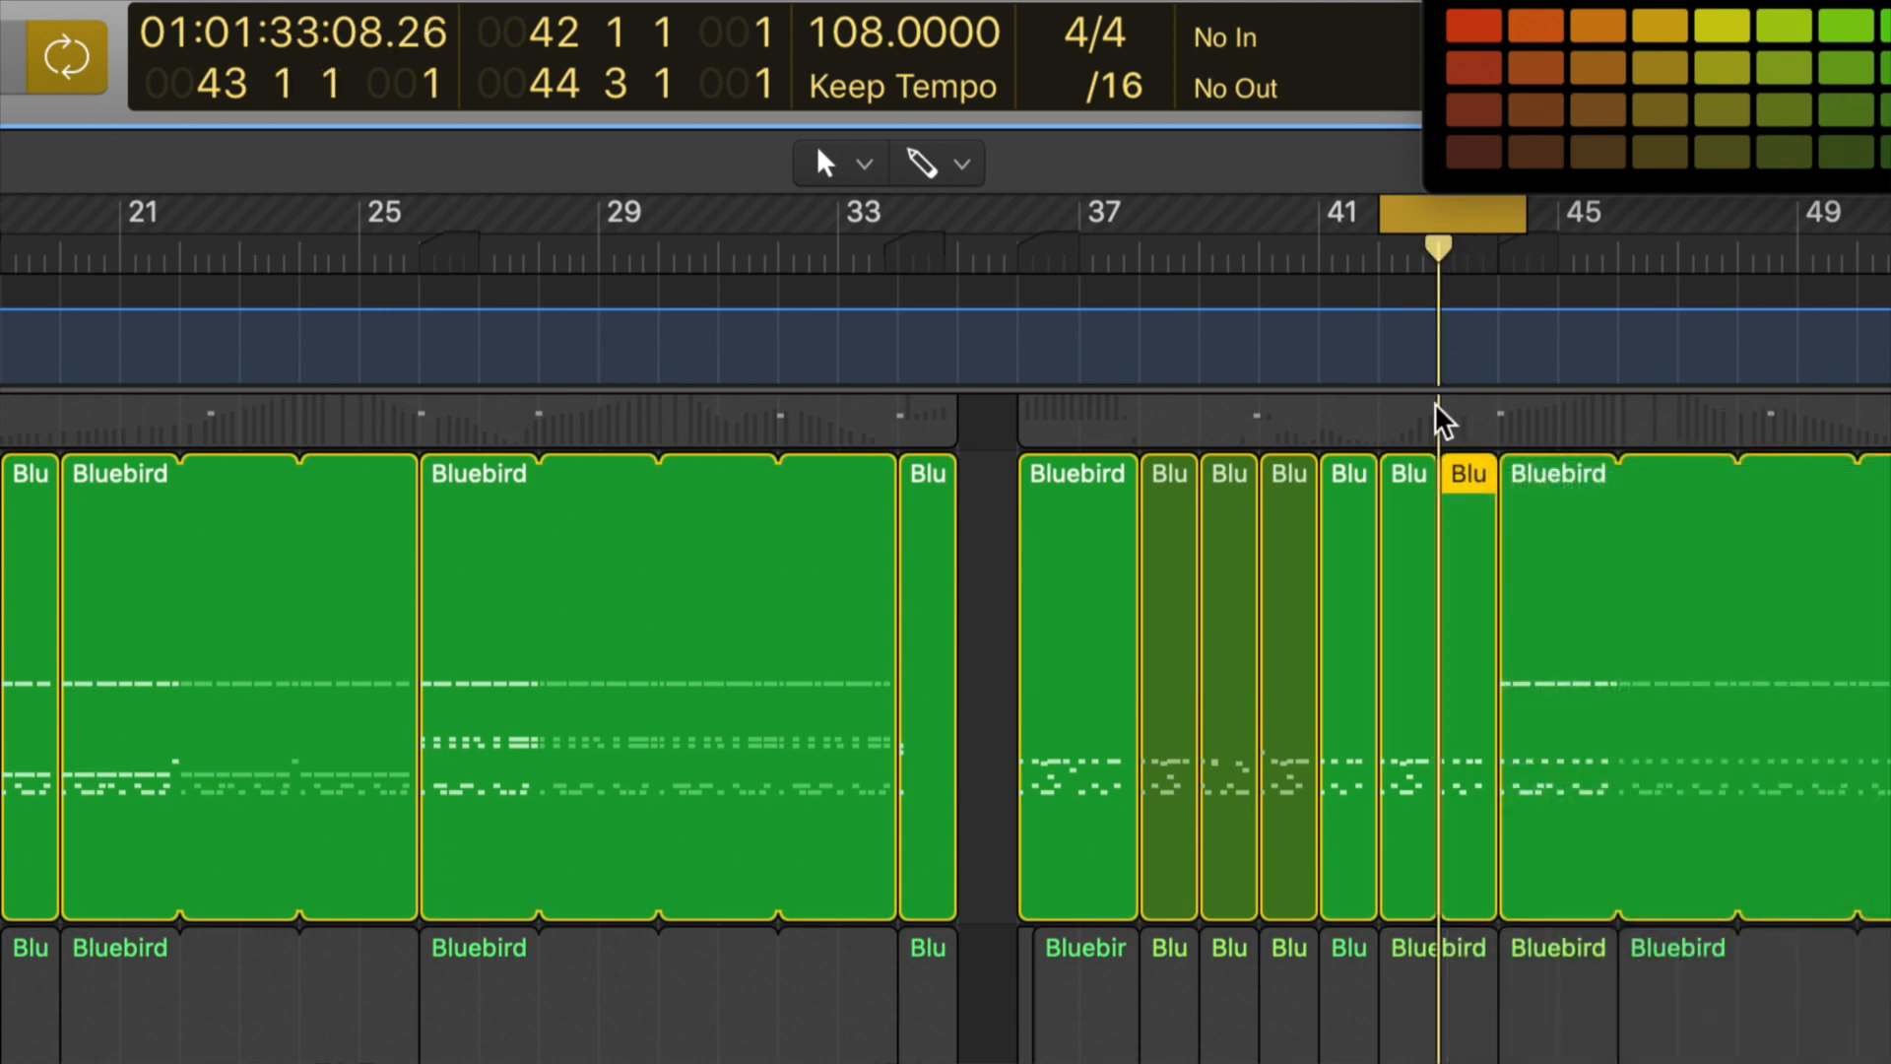
Step: Select both halves of the split Bluebird region and color them the dark green used for the other fill regions
{"action": "left_click", "coordinate": [1410, 481], "text": "shift"}
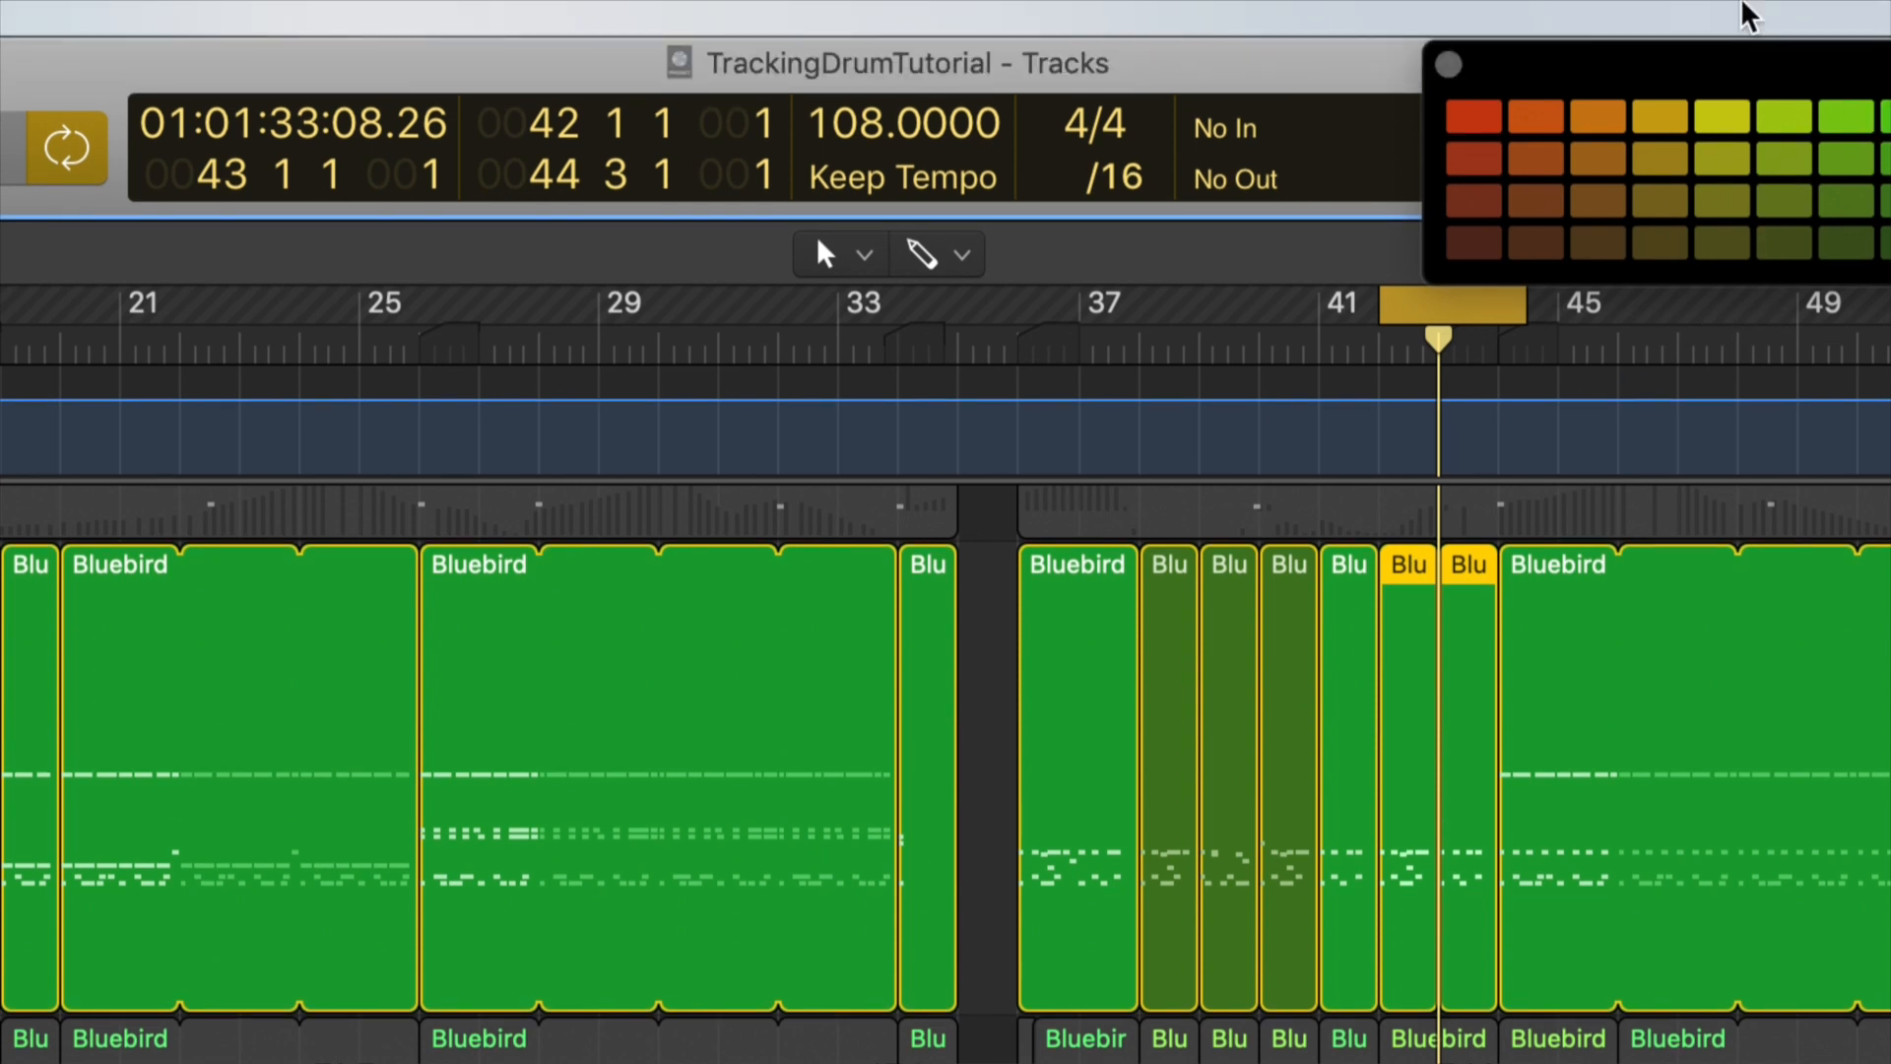
{"action": "left_click_drag", "start_coordinate": [1763, 59], "coordinate": [1172, 61]}
{"action": "left_click", "coordinate": [1320, 204]}
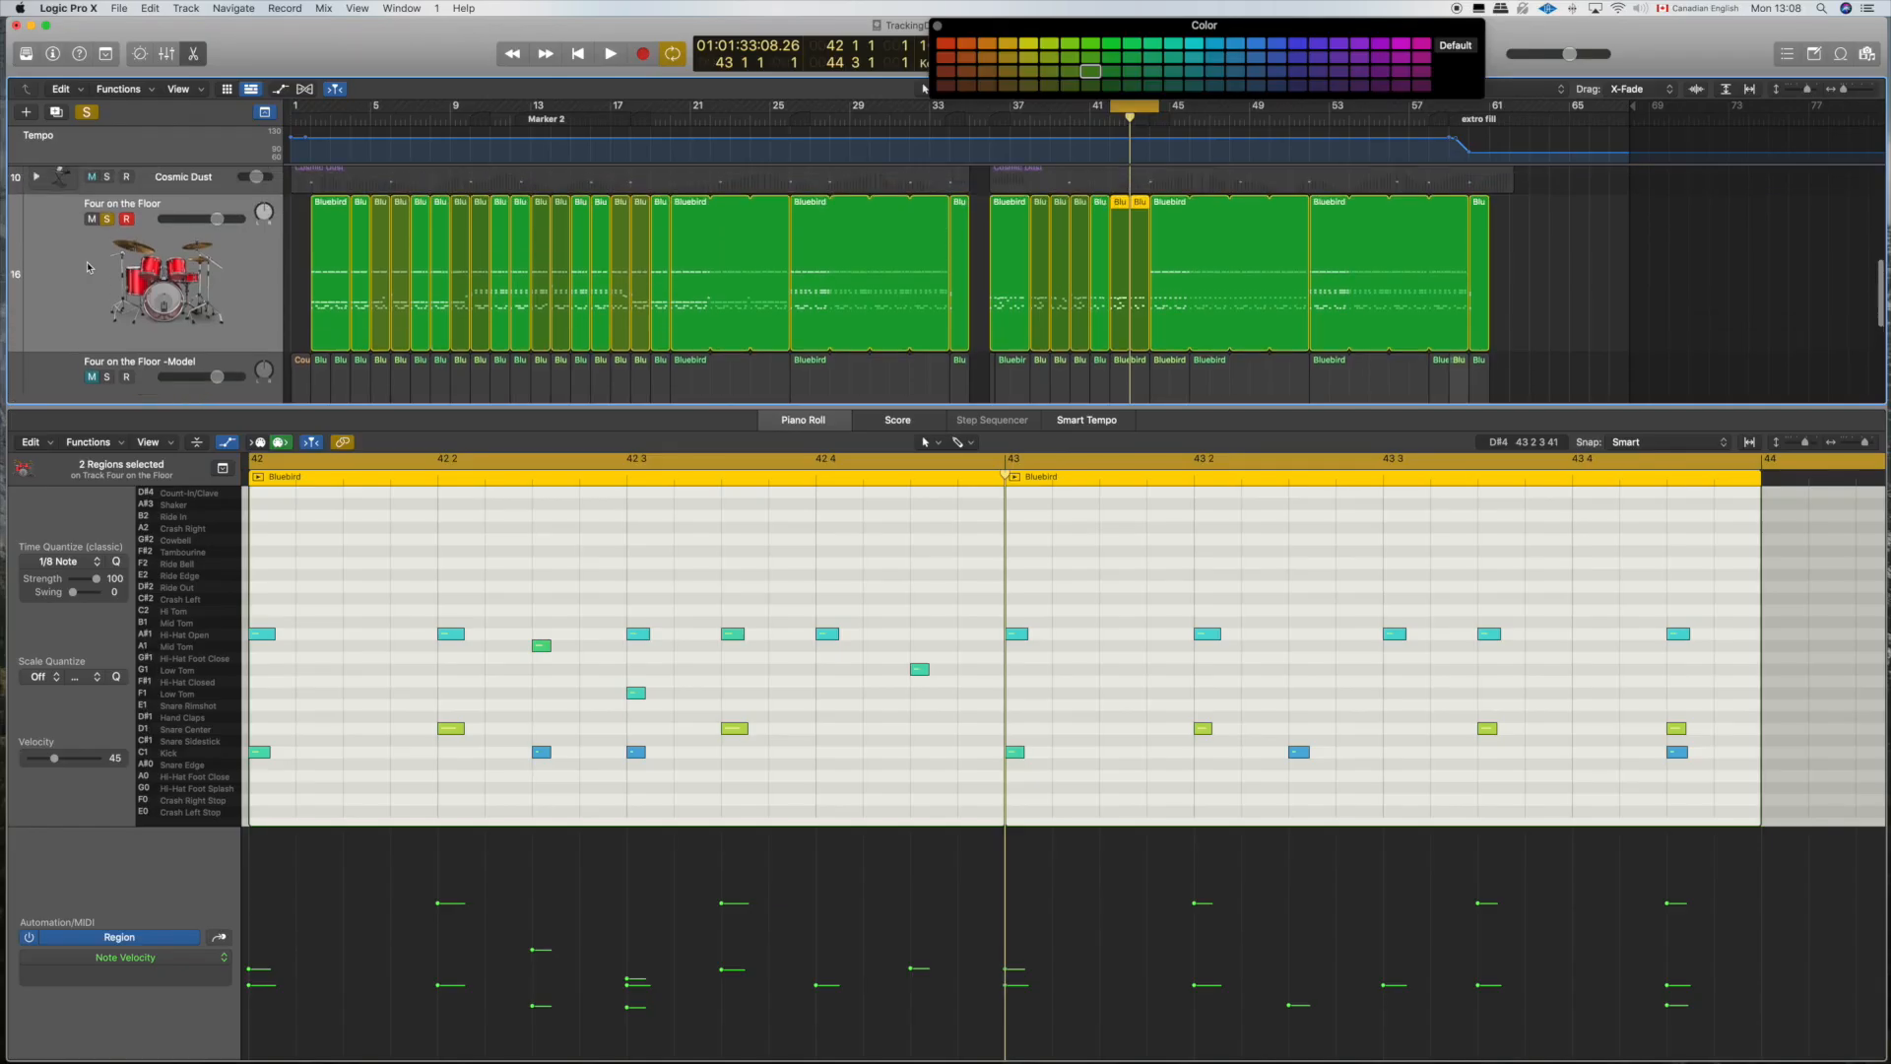
Step: Move the hi-hat on bar 42's downbeat to Crash Left and copy the kick at 42 2 3 to 42 2
{"action": "scroll", "coordinate": [88, 266], "scroll_direction": "up", "scroll_amount": 1}
{"action": "scroll", "coordinate": [630, 689], "scroll_direction": "left", "scroll_amount": 4}
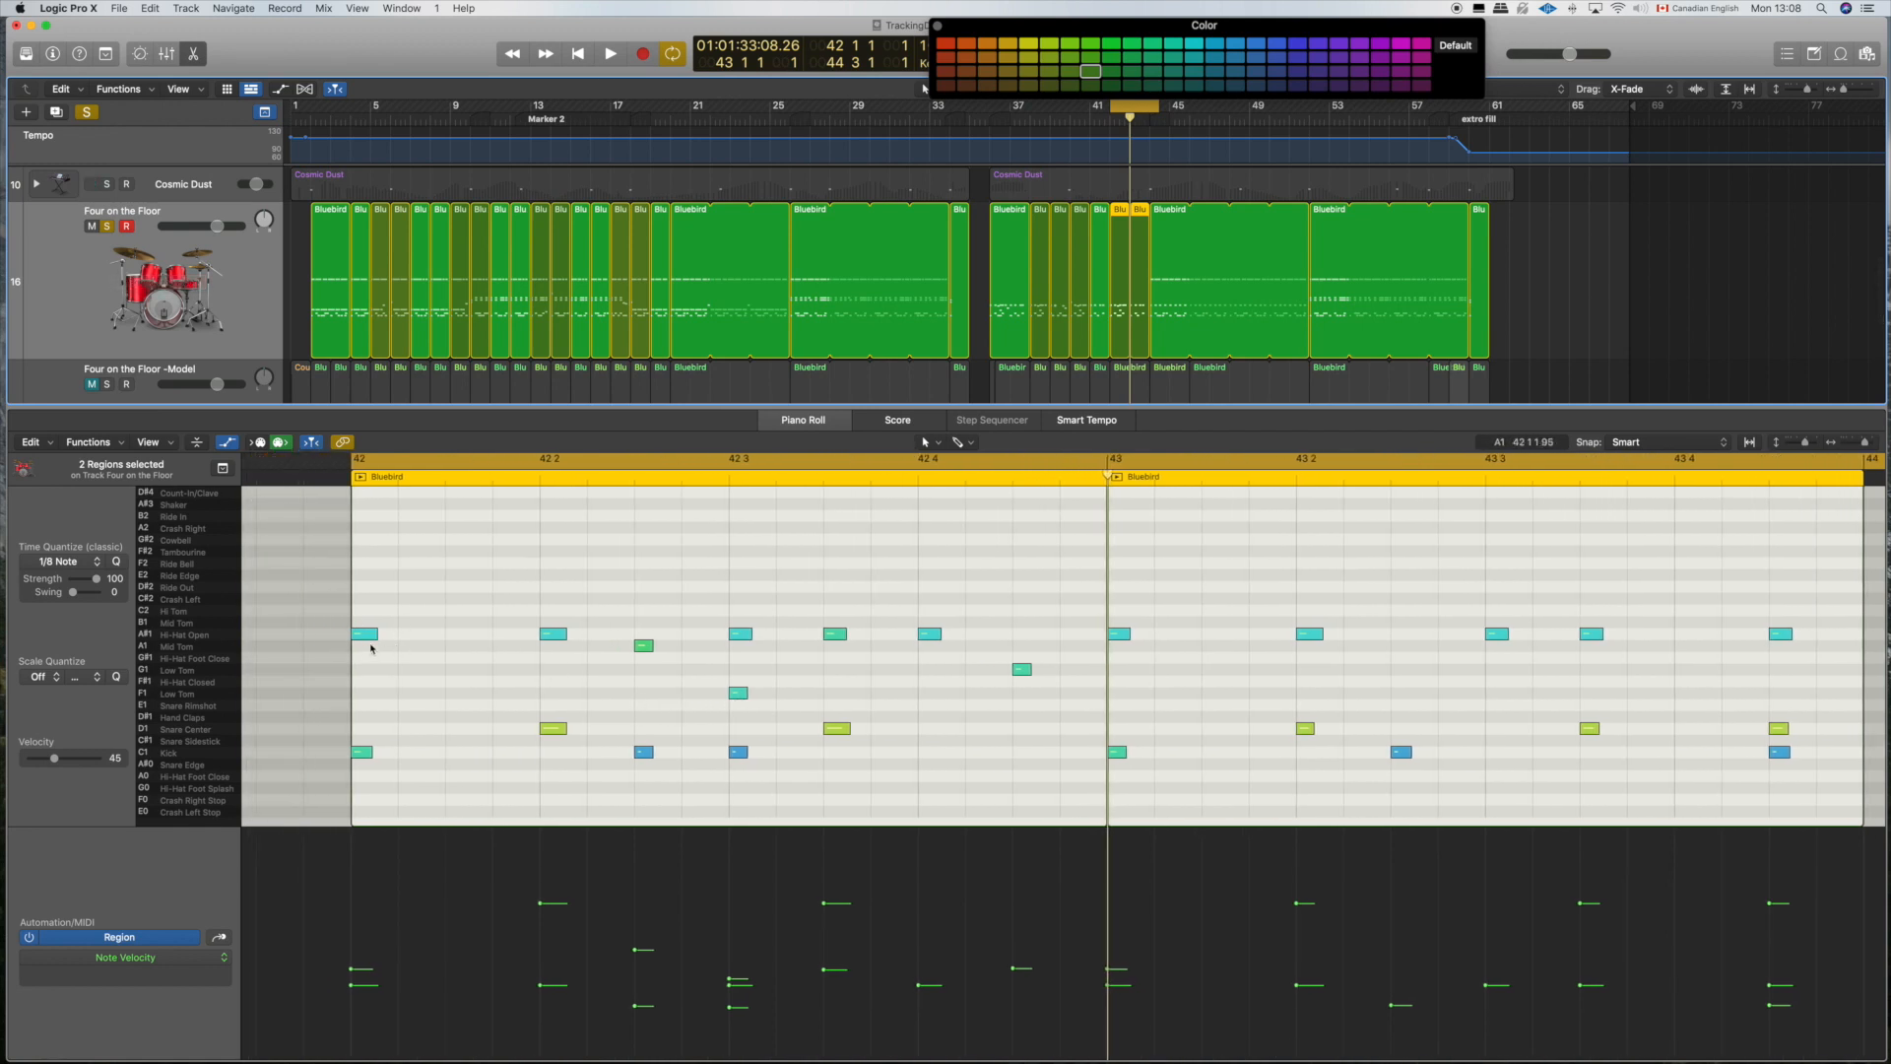
{"action": "left_click_drag", "start_coordinate": [365, 634], "coordinate": [365, 602]}
{"action": "left_click_drag", "start_coordinate": [366, 632], "coordinate": [364, 603]}
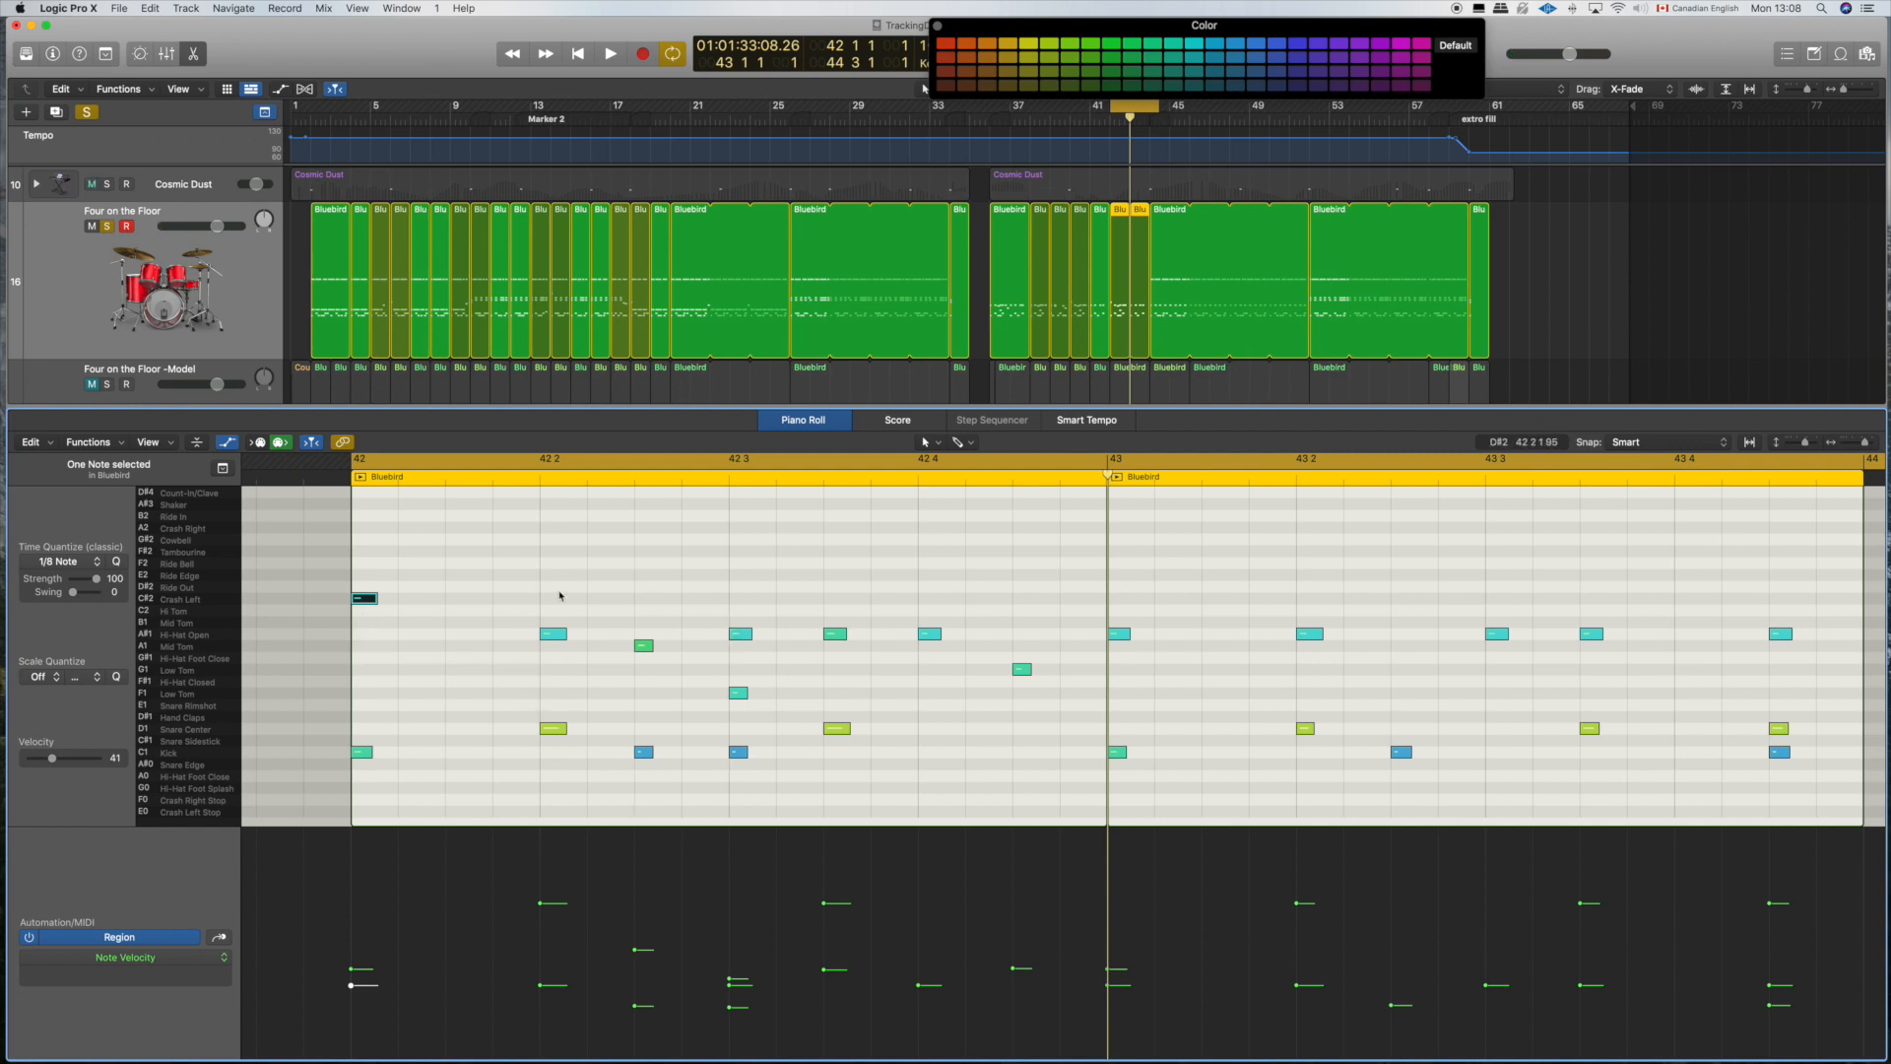
{"action": "left_click_drag", "start_coordinate": [644, 757], "coordinate": [548, 756]}
Step: Move the hi-hats at 42 2 and 42 3 and the mid tom at 42 2 3 to Low Tom (G1)
{"action": "left_click_drag", "start_coordinate": [546, 608], "coordinate": [765, 667]}
{"action": "left_click_drag", "start_coordinate": [550, 635], "coordinate": [549, 660]}
{"action": "left_click", "coordinate": [584, 661]}
{"action": "left_click", "coordinate": [550, 658]}
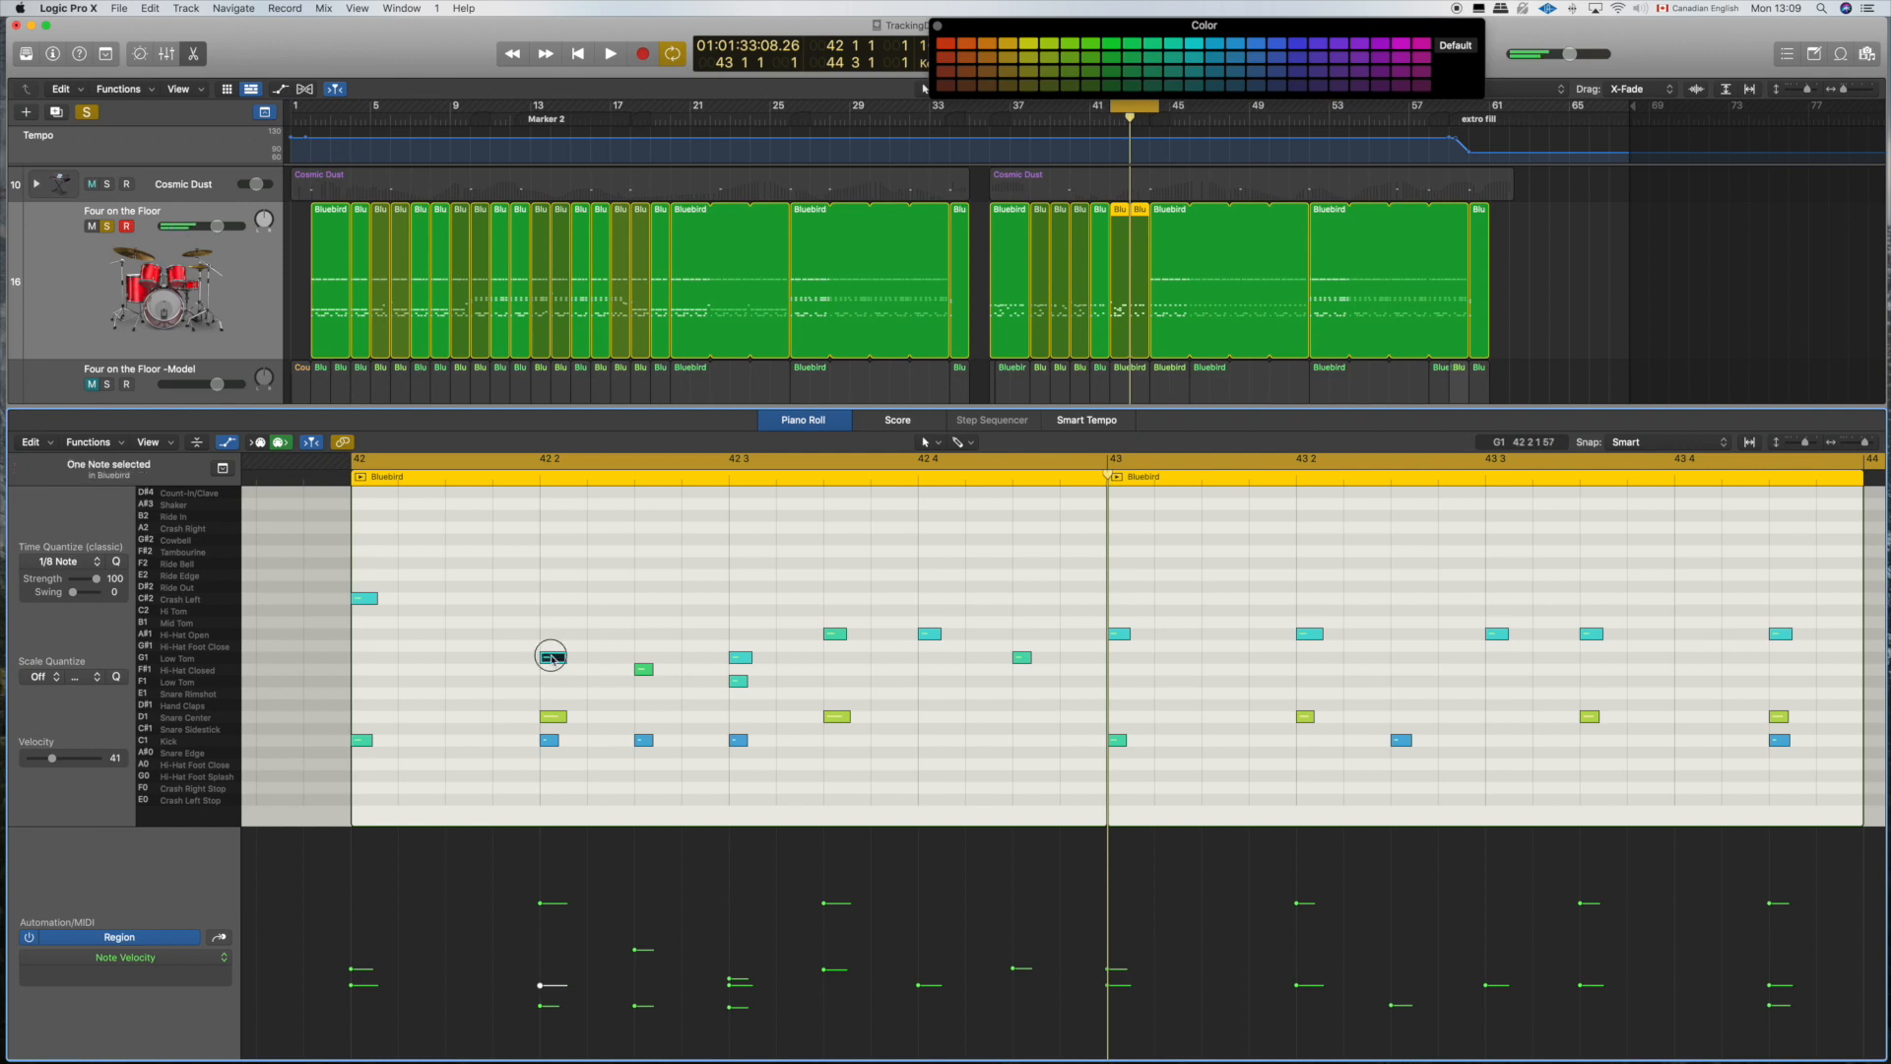
{"action": "left_click", "coordinate": [645, 666]}
{"action": "left_click_drag", "start_coordinate": [645, 667], "coordinate": [746, 707]}
Step: Place snares at 42 2 3 and 42 3, with a grace hit just before 42 3 made from the F1 low tom
{"action": "left_click", "coordinate": [741, 658]}
{"action": "left_click", "coordinate": [831, 705]}
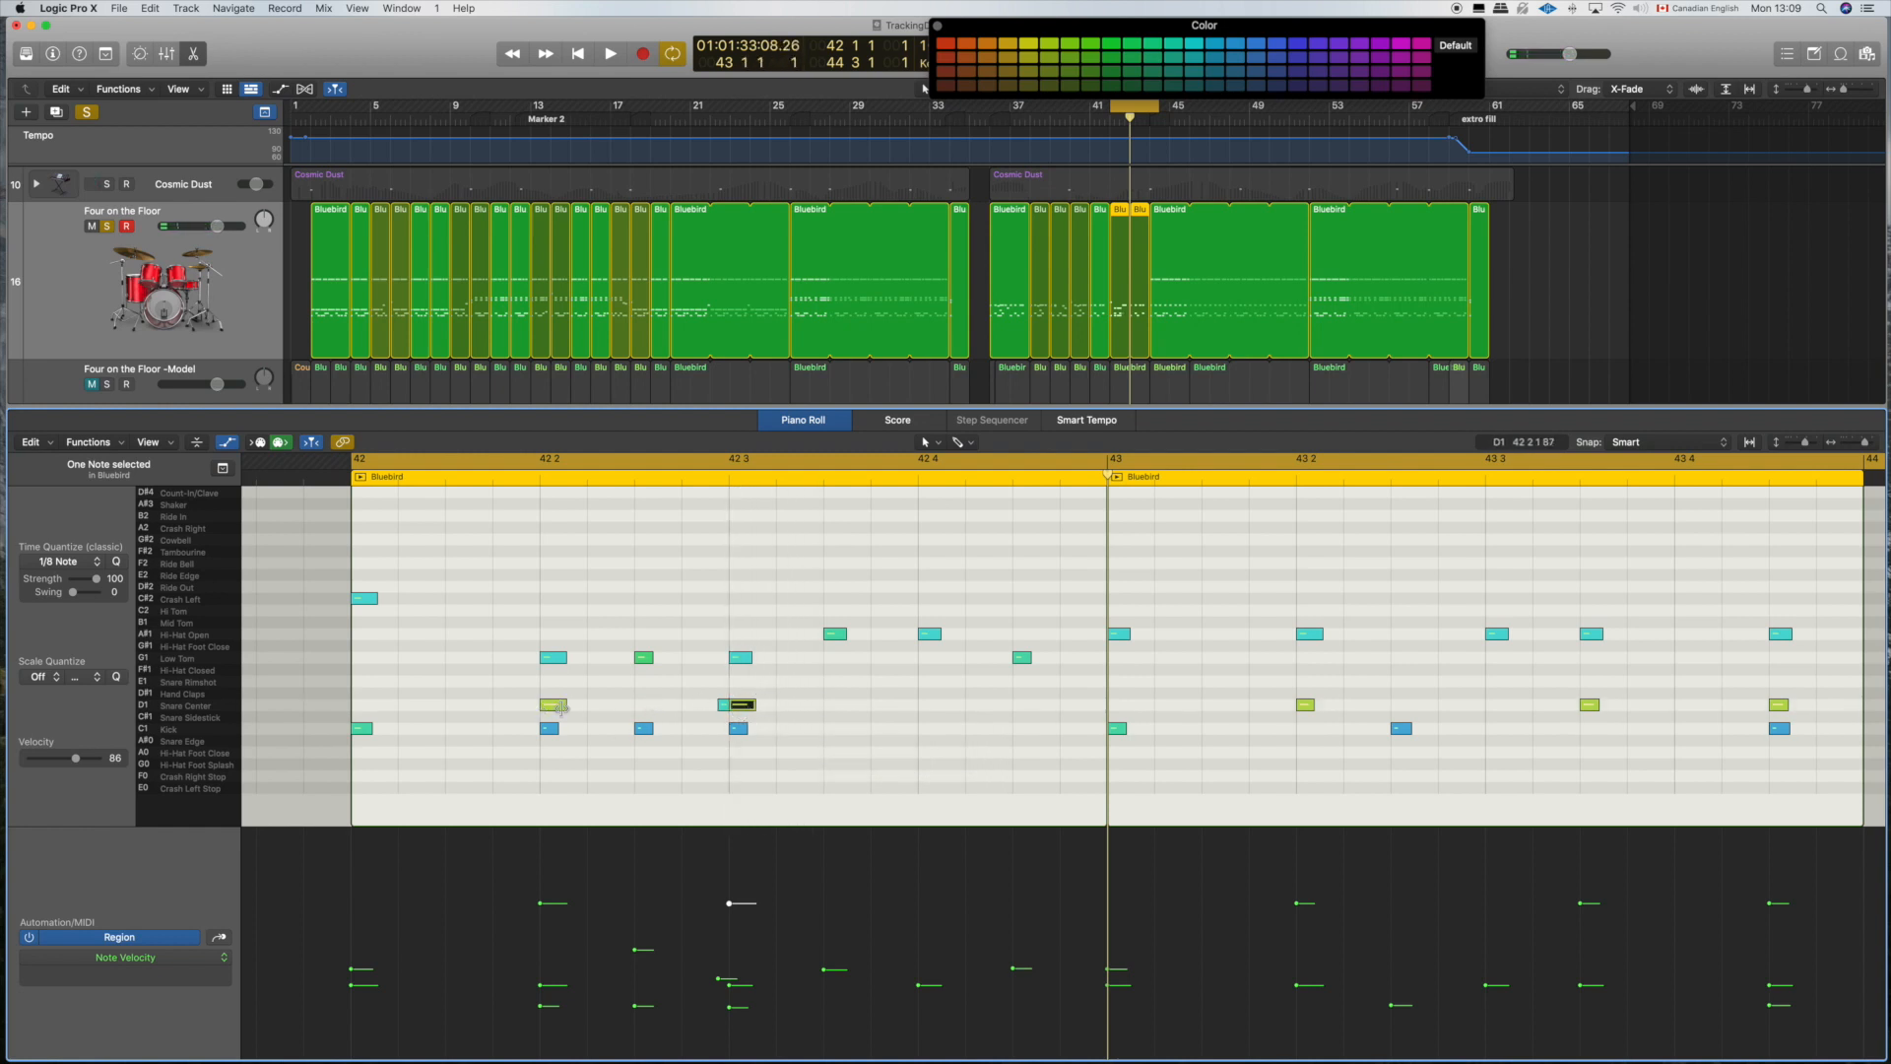
{"action": "left_click_drag", "start_coordinate": [557, 709], "coordinate": [647, 706]}
Step: Give the three kicks from 42 2 to 42 3 rising velocities, starting at 4
{"action": "left_click_drag", "start_coordinate": [759, 752], "coordinate": [519, 723]}
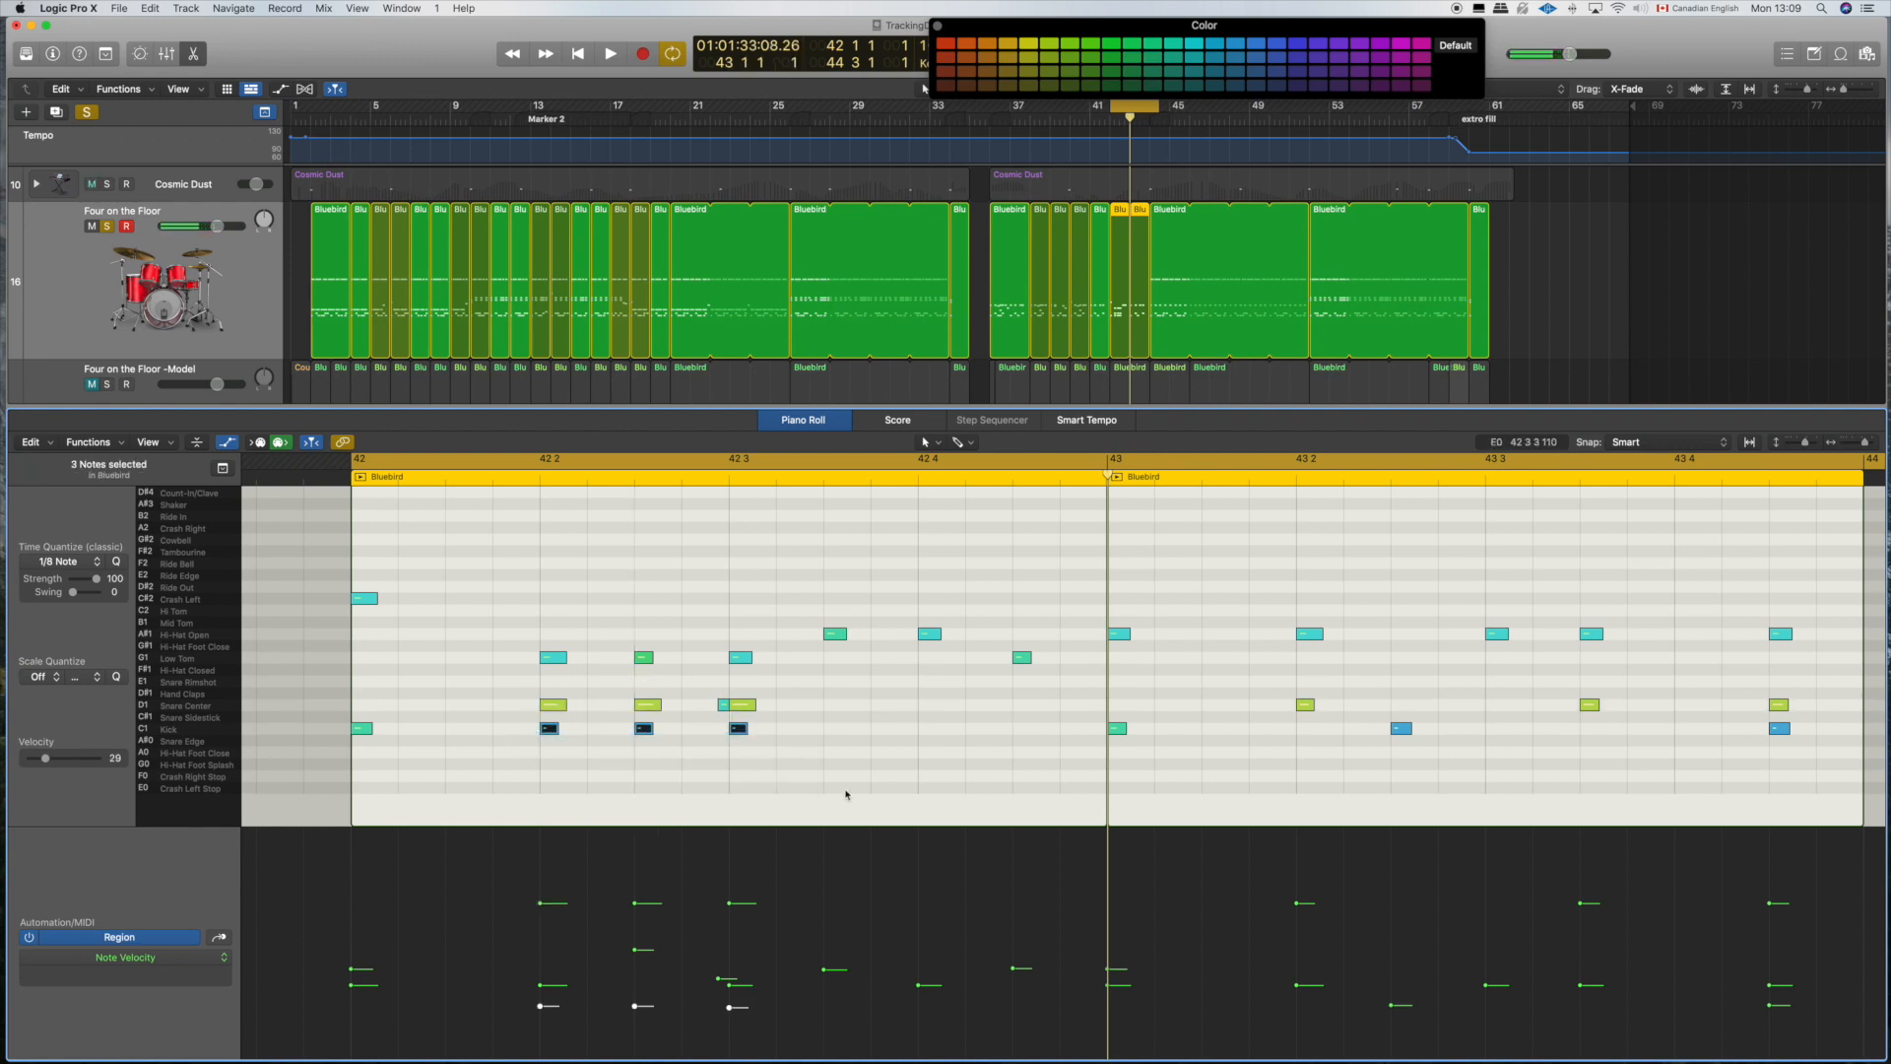
{"action": "left_click", "coordinate": [785, 769]}
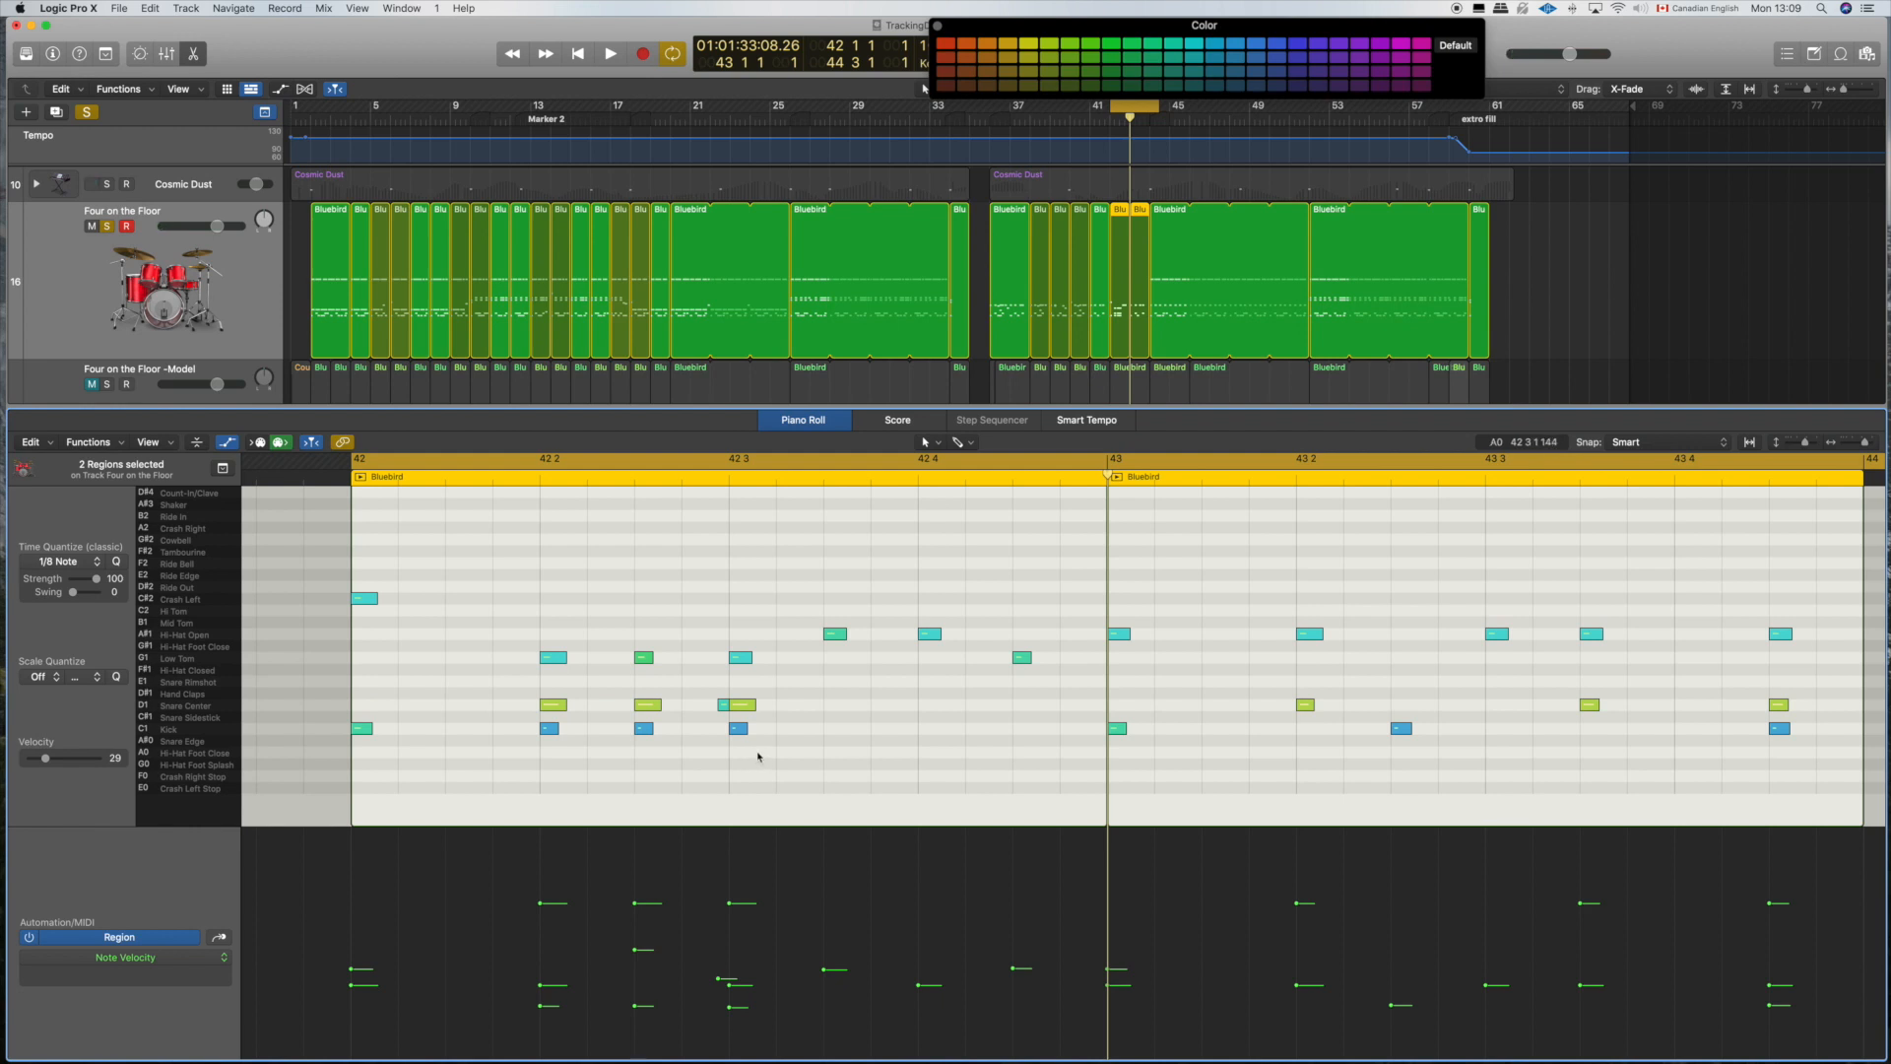
{"action": "left_click_drag", "start_coordinate": [759, 757], "coordinate": [523, 730]}
{"action": "left_click_drag", "start_coordinate": [771, 1004], "coordinate": [560, 1057]}
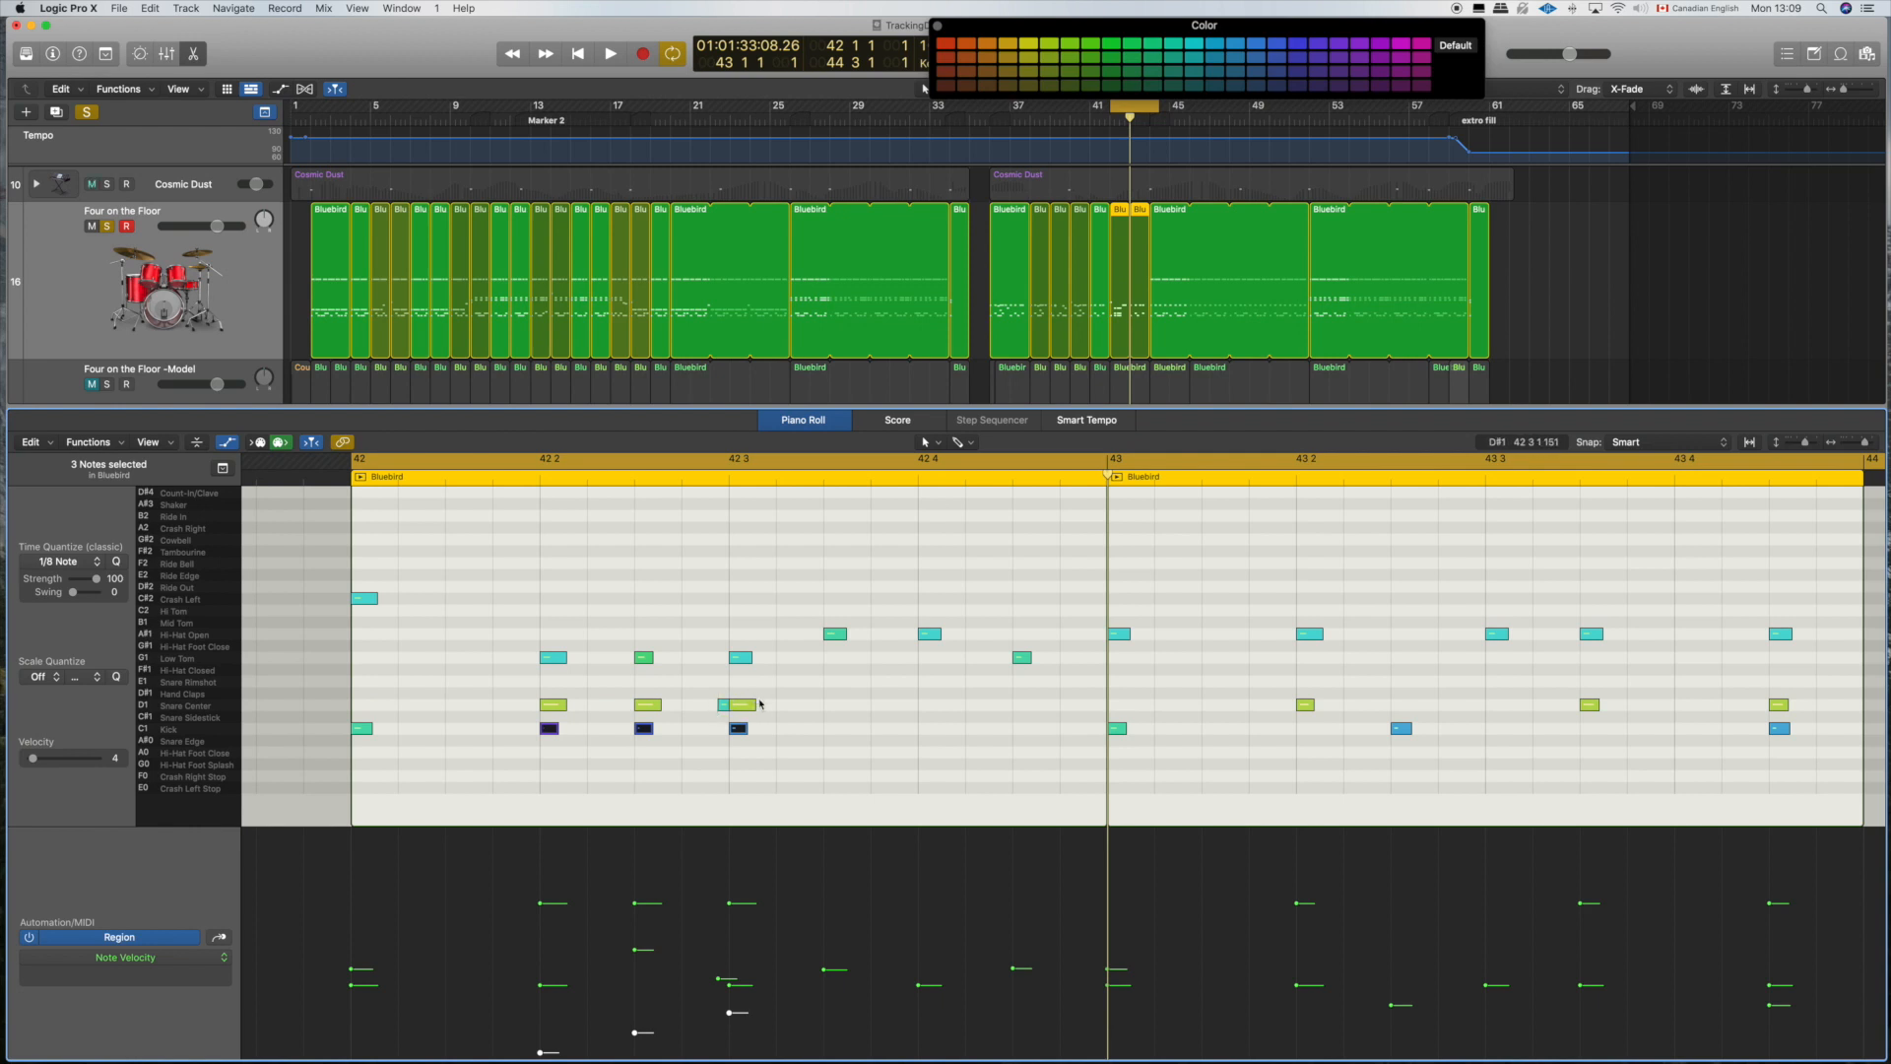
Step: Shape rising velocities for the snares at 42 2 and 42 2 3, starting at 7, and the three low toms through 42 3, starting at 14
{"action": "left_click", "coordinate": [548, 705]}
{"action": "left_click", "coordinate": [646, 705], "text": "shift"}
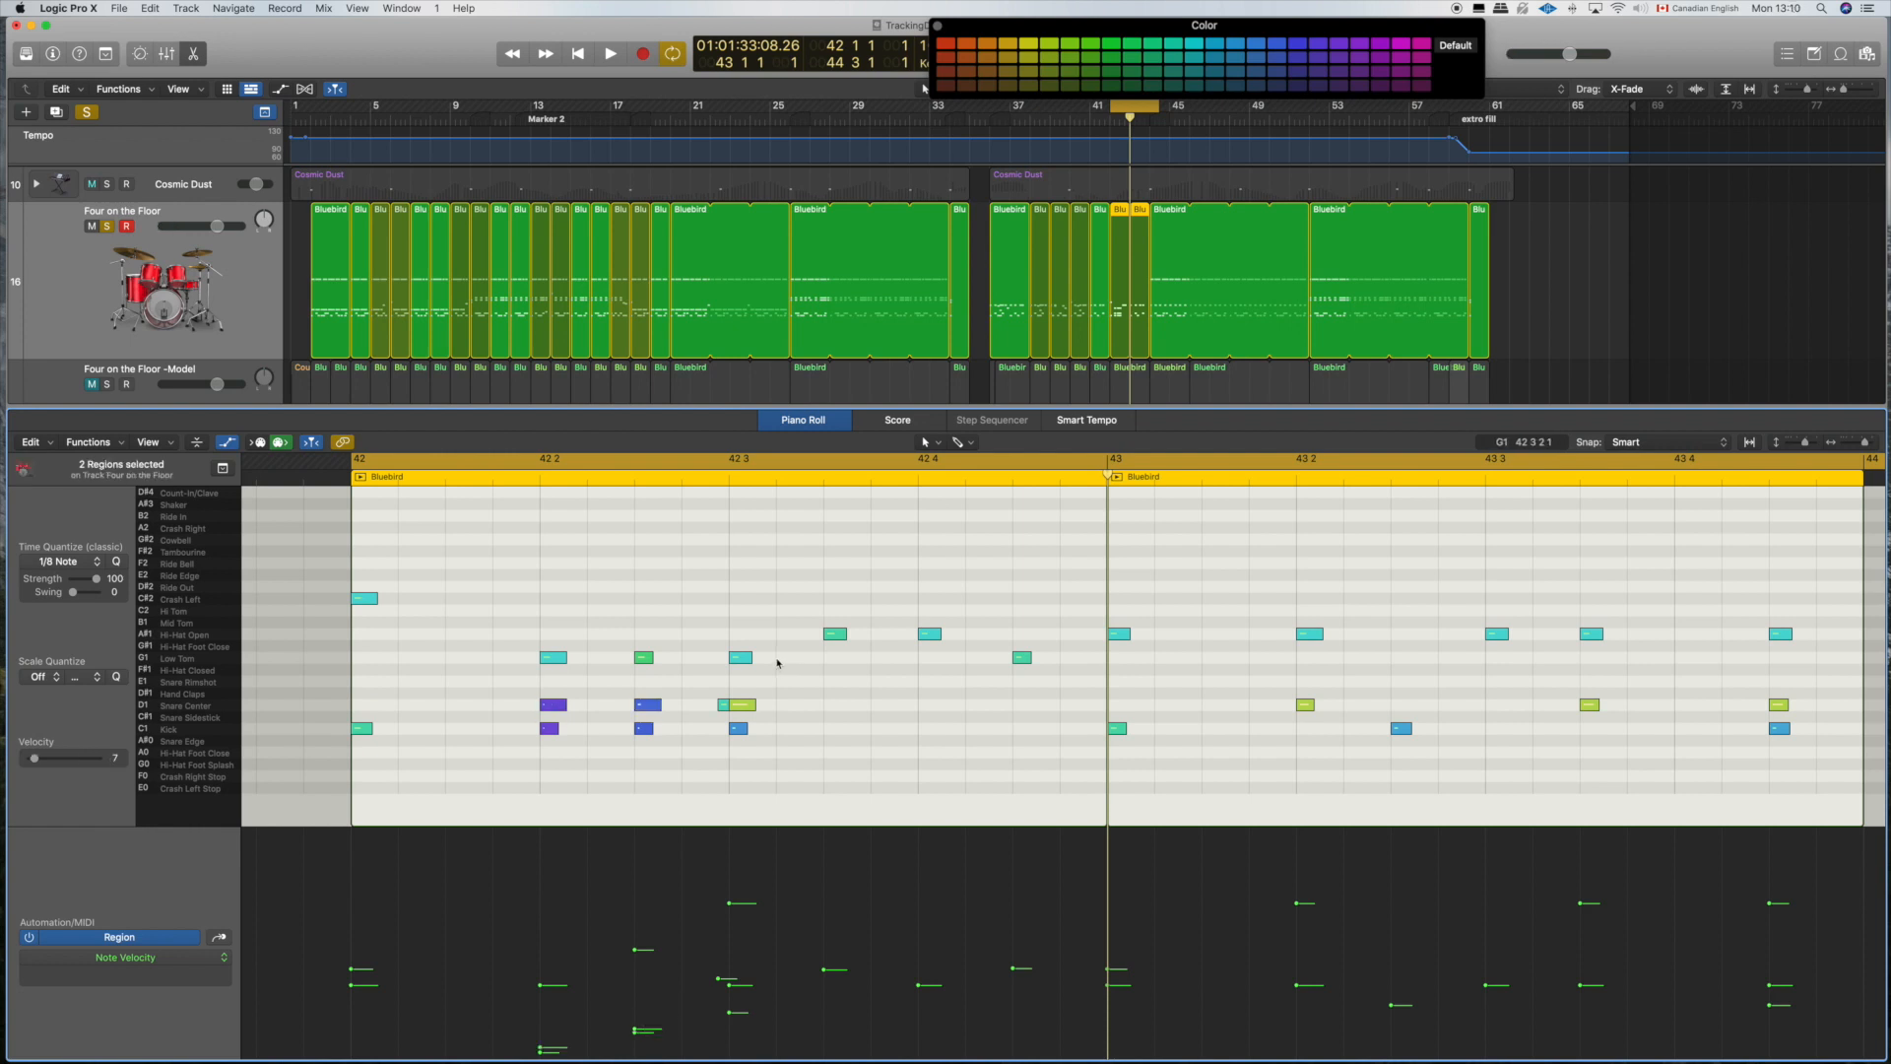
{"action": "left_click_drag", "start_coordinate": [778, 663], "coordinate": [523, 661]}
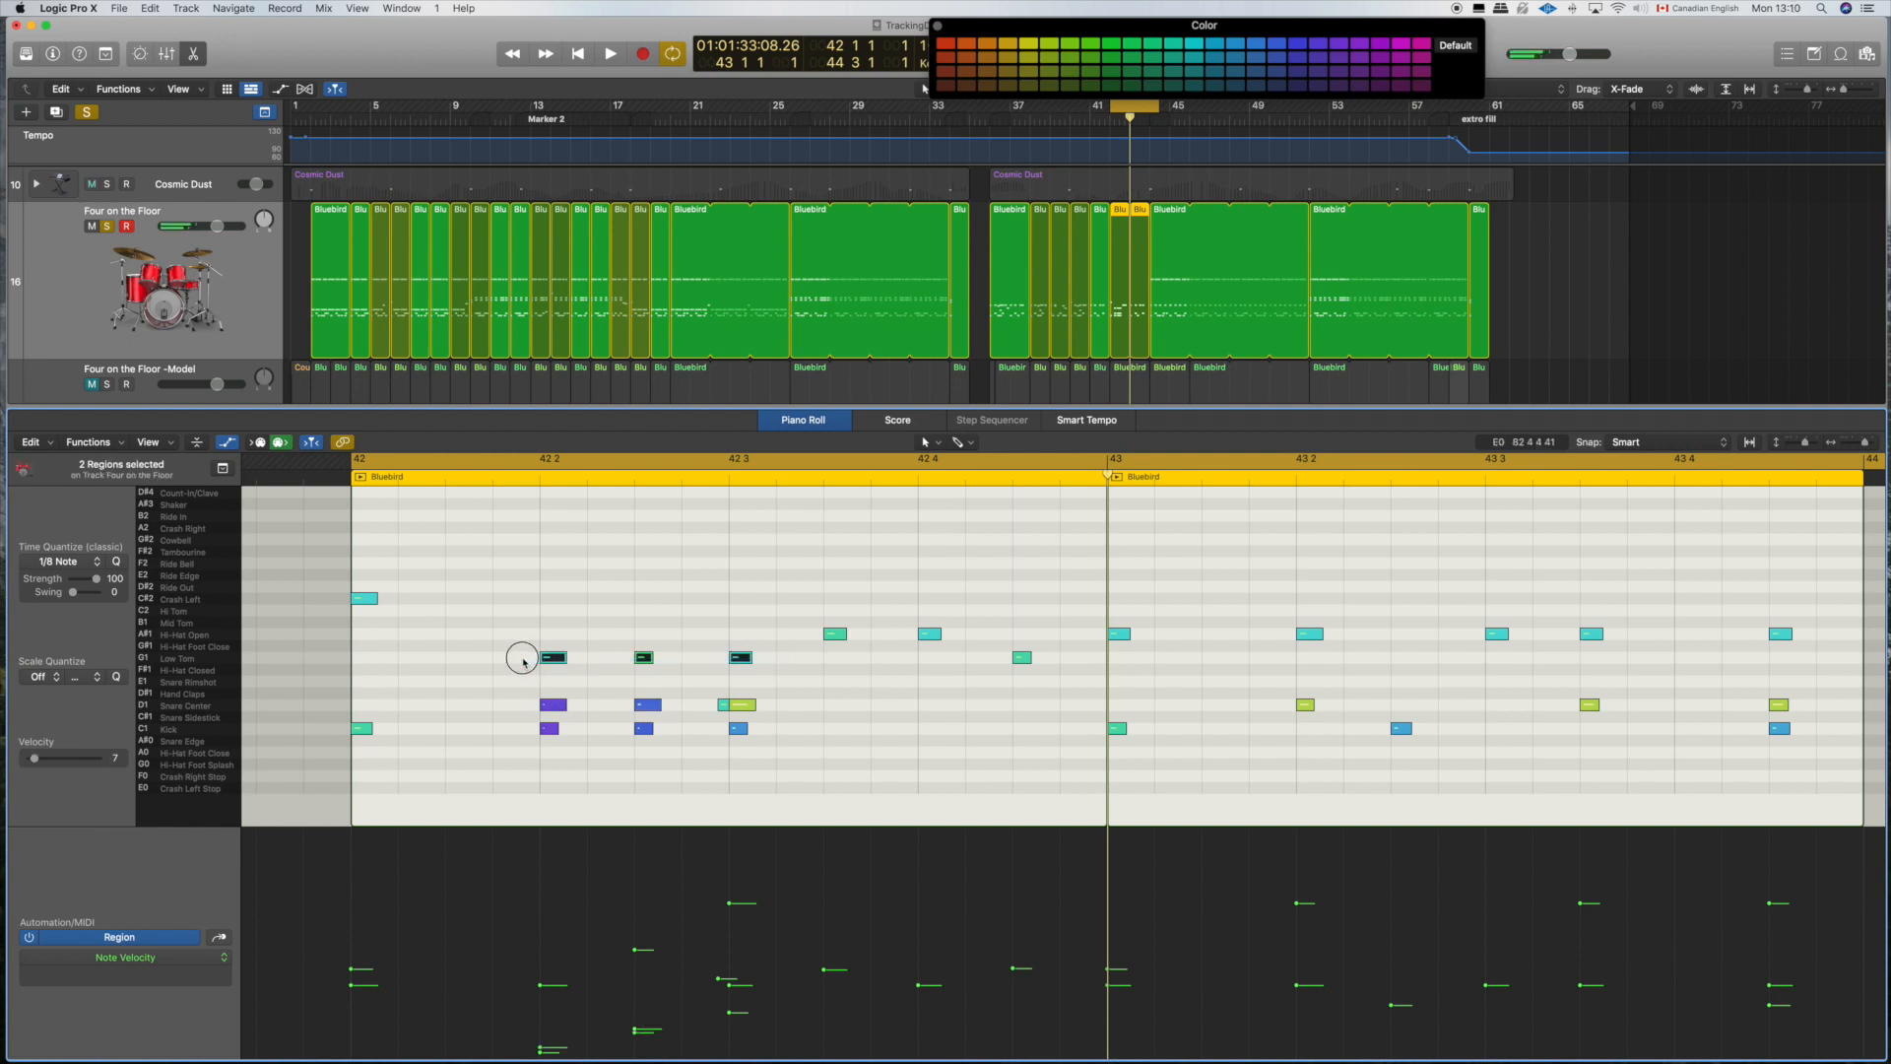
{"action": "left_click", "coordinate": [775, 665]}
{"action": "left_click_drag", "start_coordinate": [775, 666], "coordinate": [499, 655]}
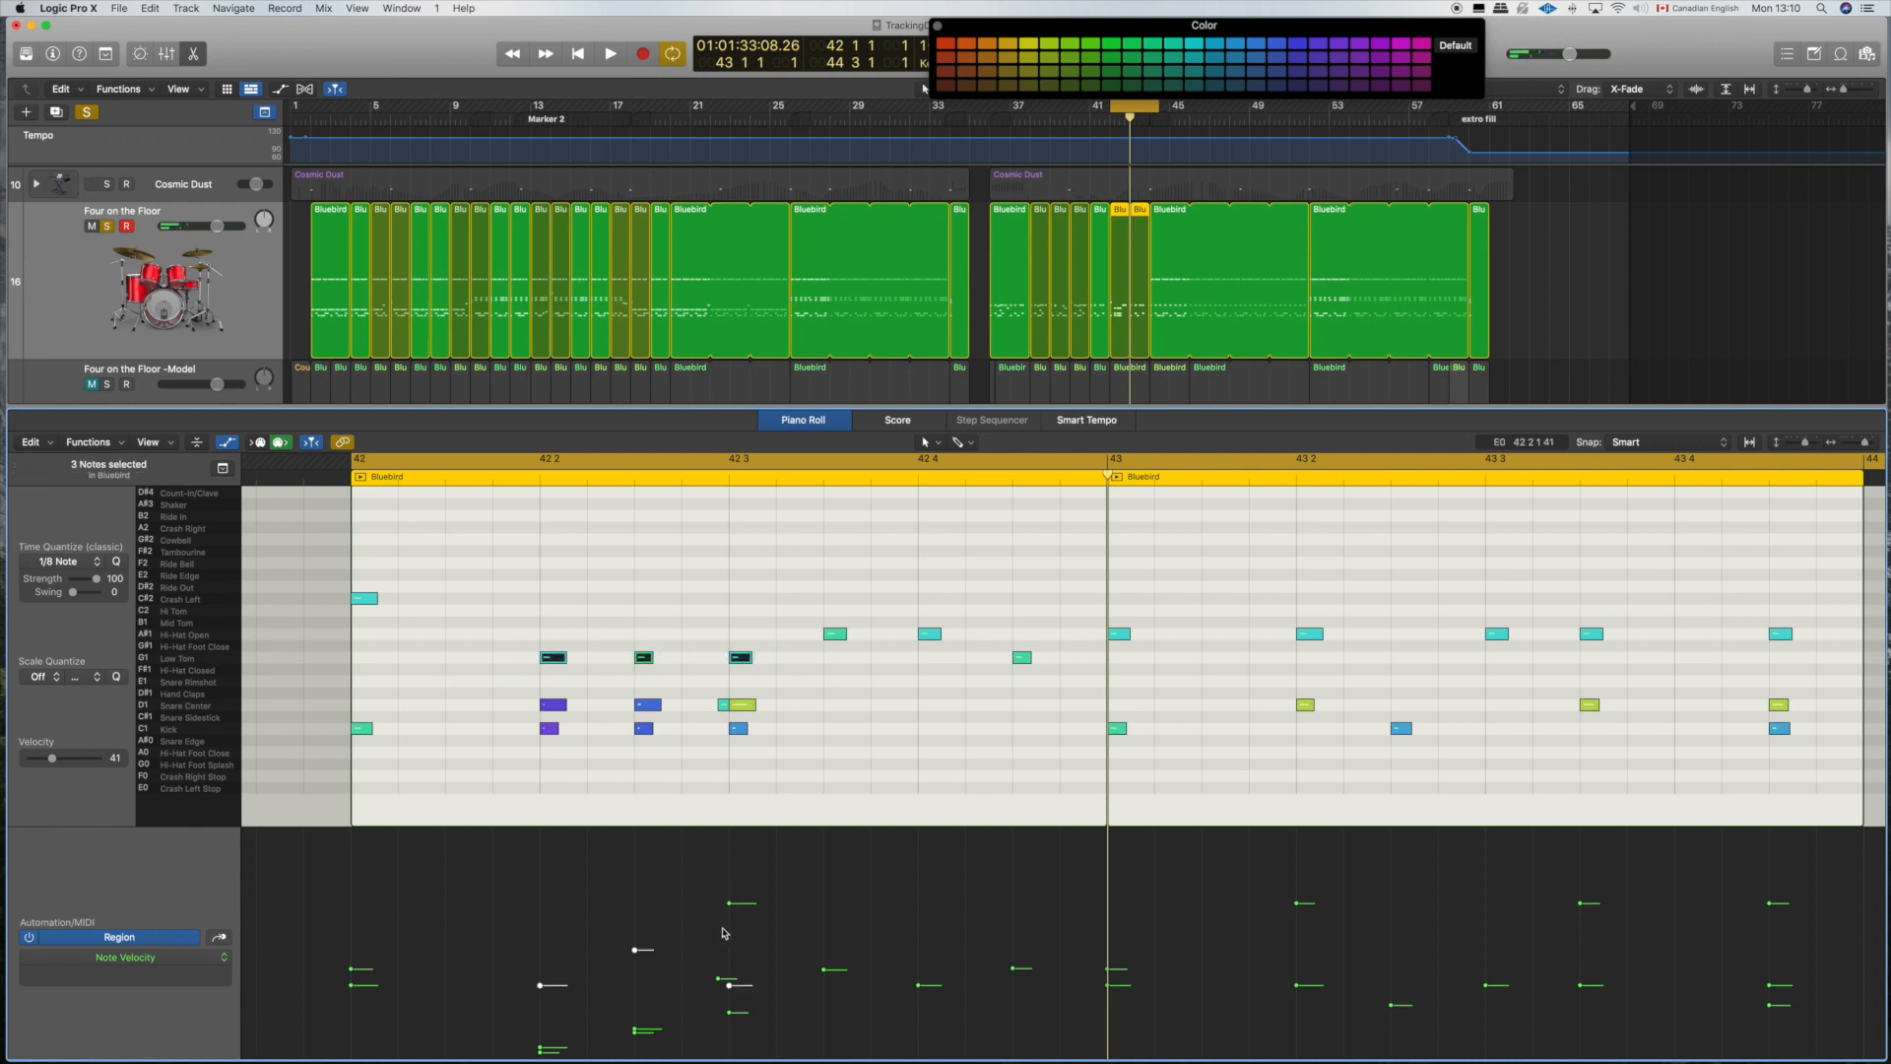
{"action": "left_click_drag", "start_coordinate": [746, 934], "coordinate": [540, 1035]}
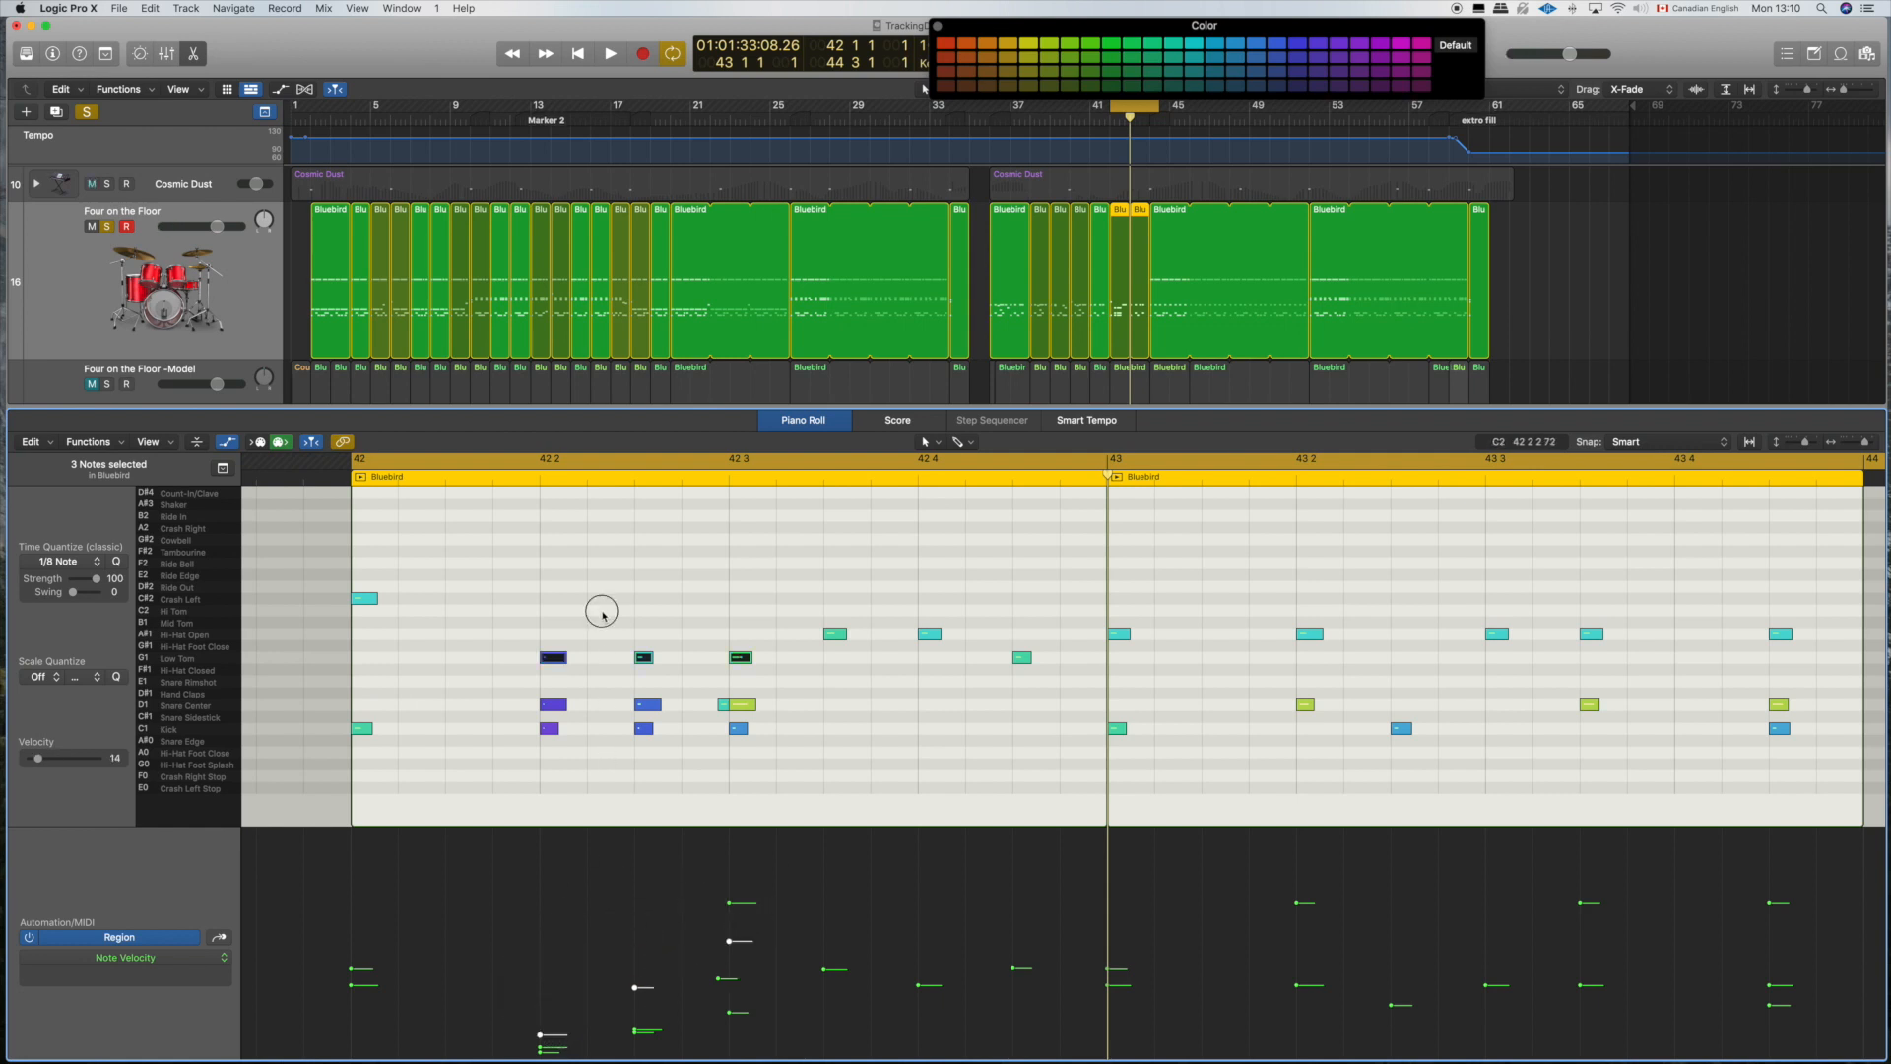
{"action": "left_click", "coordinate": [655, 622]}
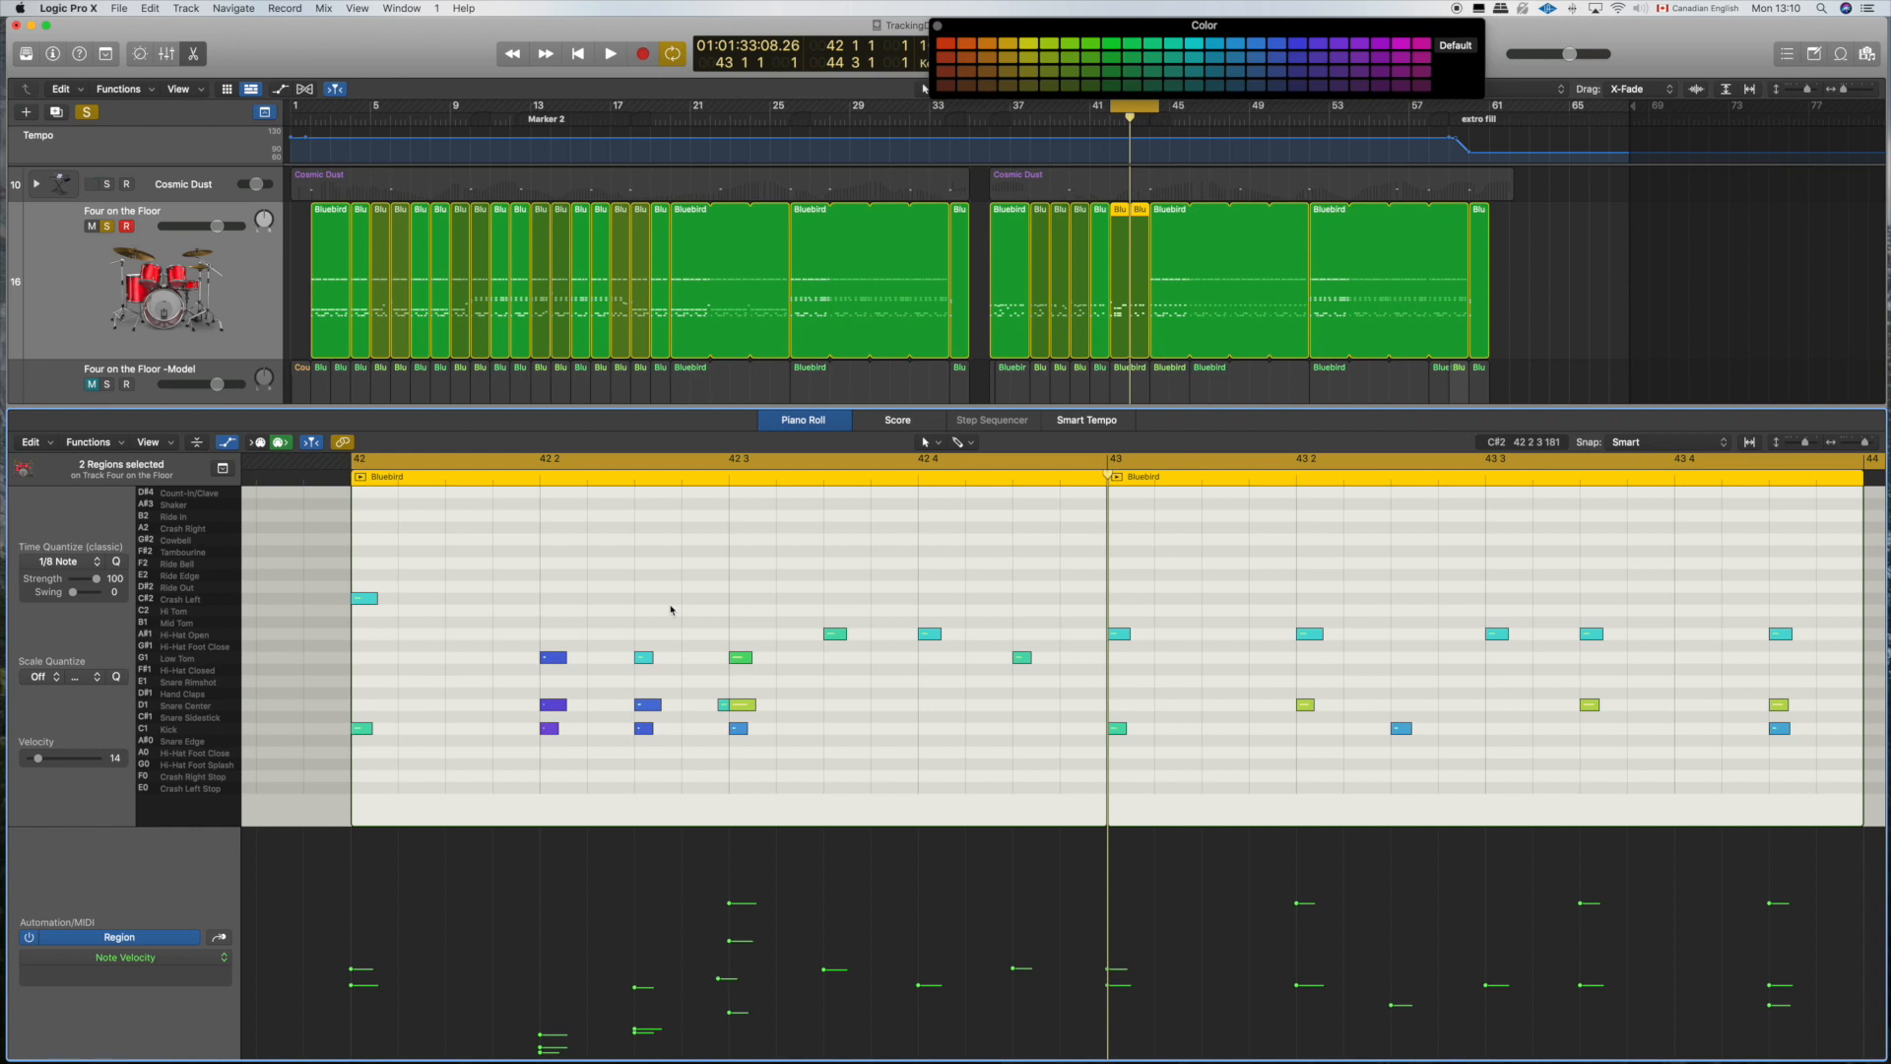
Step: Replace the hi-hats at 42 3 3 and 42 4 with copied kicks and lower both kicks' velocity to 21
{"action": "left_click_drag", "start_coordinate": [817, 585], "coordinate": [925, 730]}
{"action": "left_click", "coordinate": [794, 734]}
{"action": "left_click_drag", "start_coordinate": [794, 734], "coordinate": [745, 732]}
{"action": "left_click_drag", "start_coordinate": [785, 738], "coordinate": [927, 714]}
{"action": "left_click_drag", "start_coordinate": [918, 1024], "coordinate": [921, 1020]}
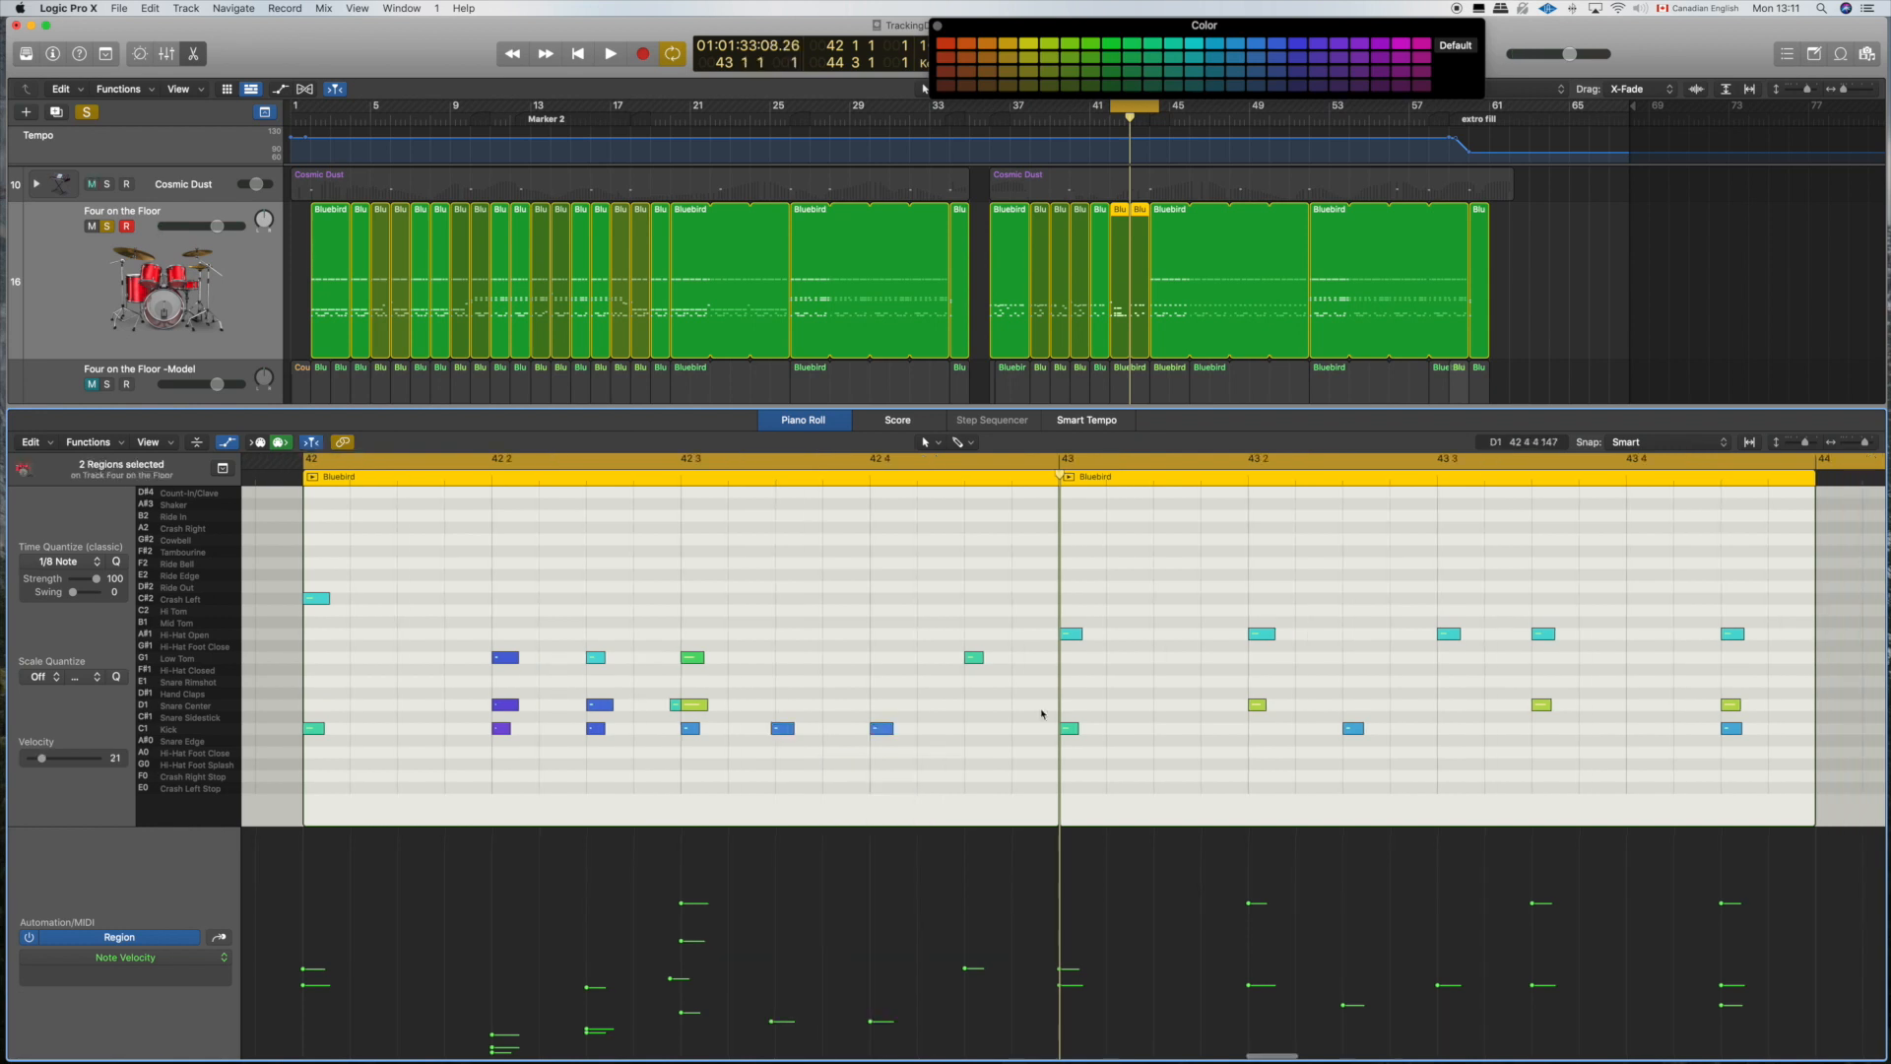
Step: Move the low tom at 42 4 3 to Crash Right and copy it to Snare Center at the same position
{"action": "scroll", "coordinate": [1042, 713], "scroll_direction": "right", "scroll_amount": 2}
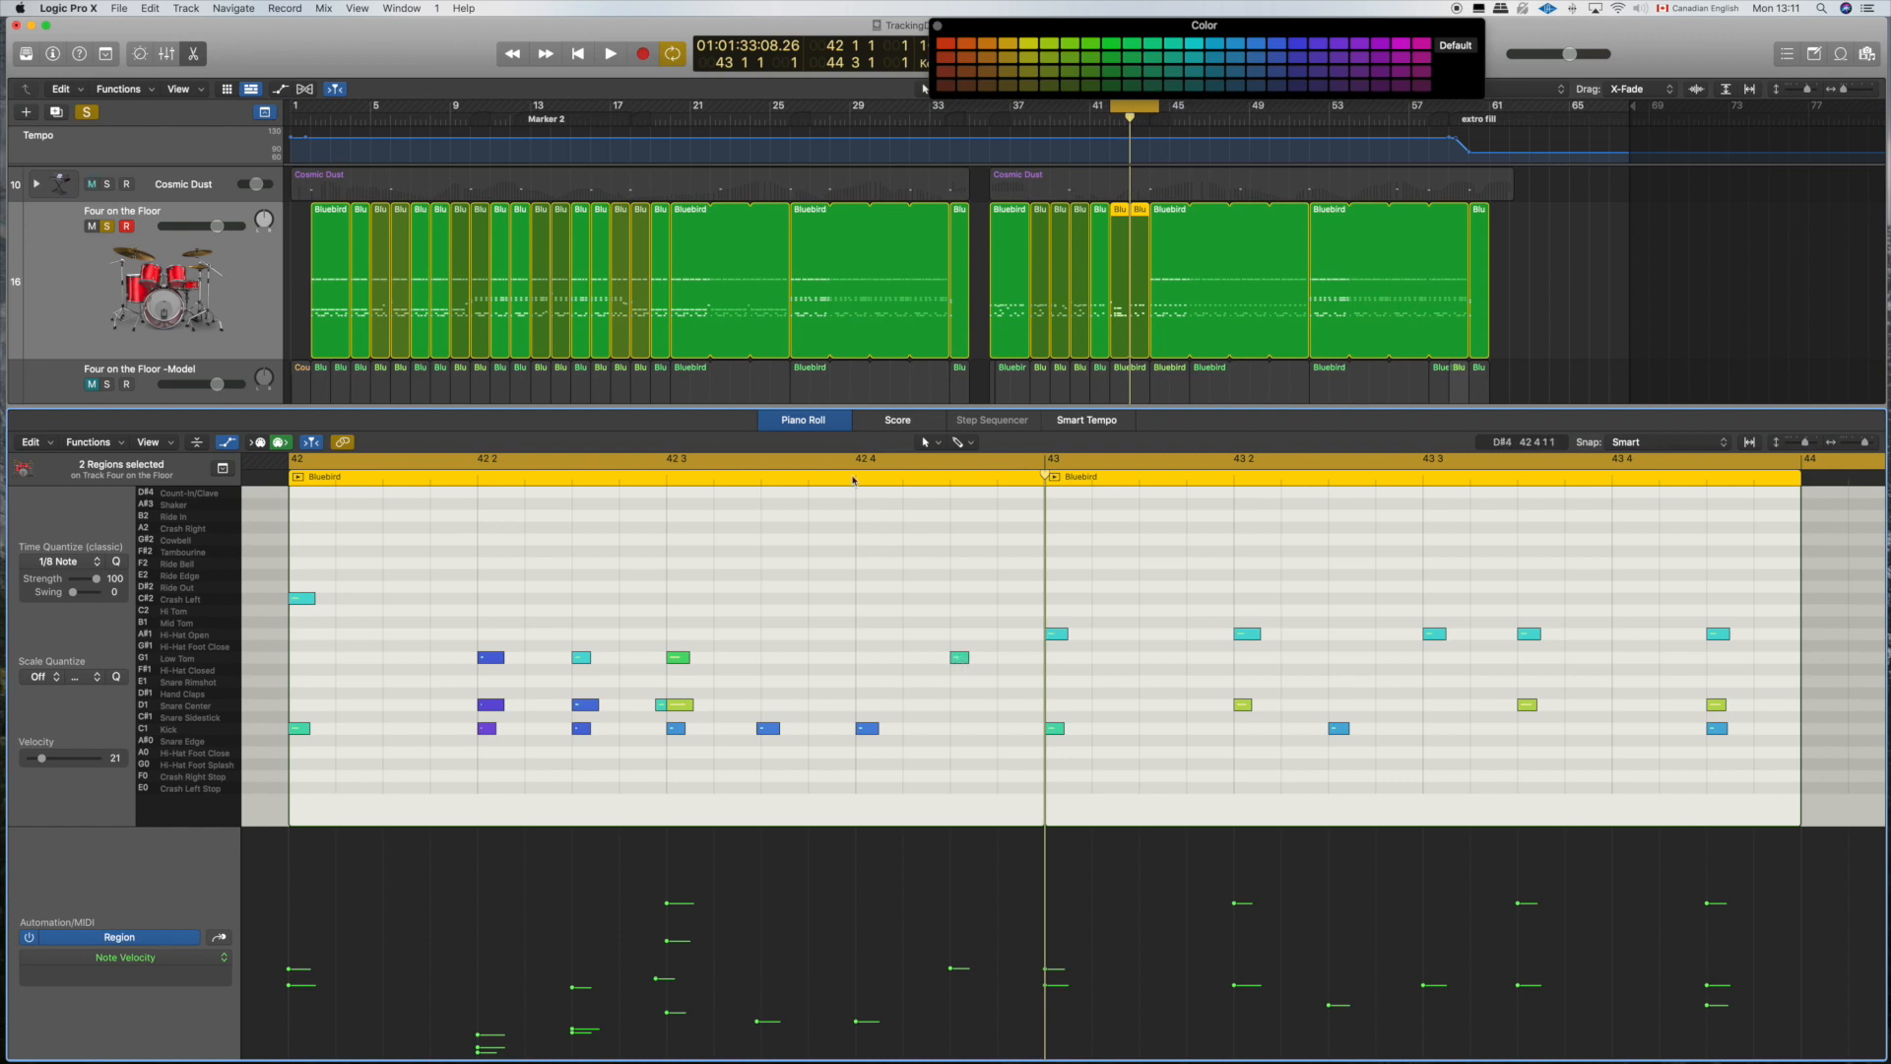
{"action": "left_click_drag", "start_coordinate": [959, 657], "coordinate": [962, 531]}
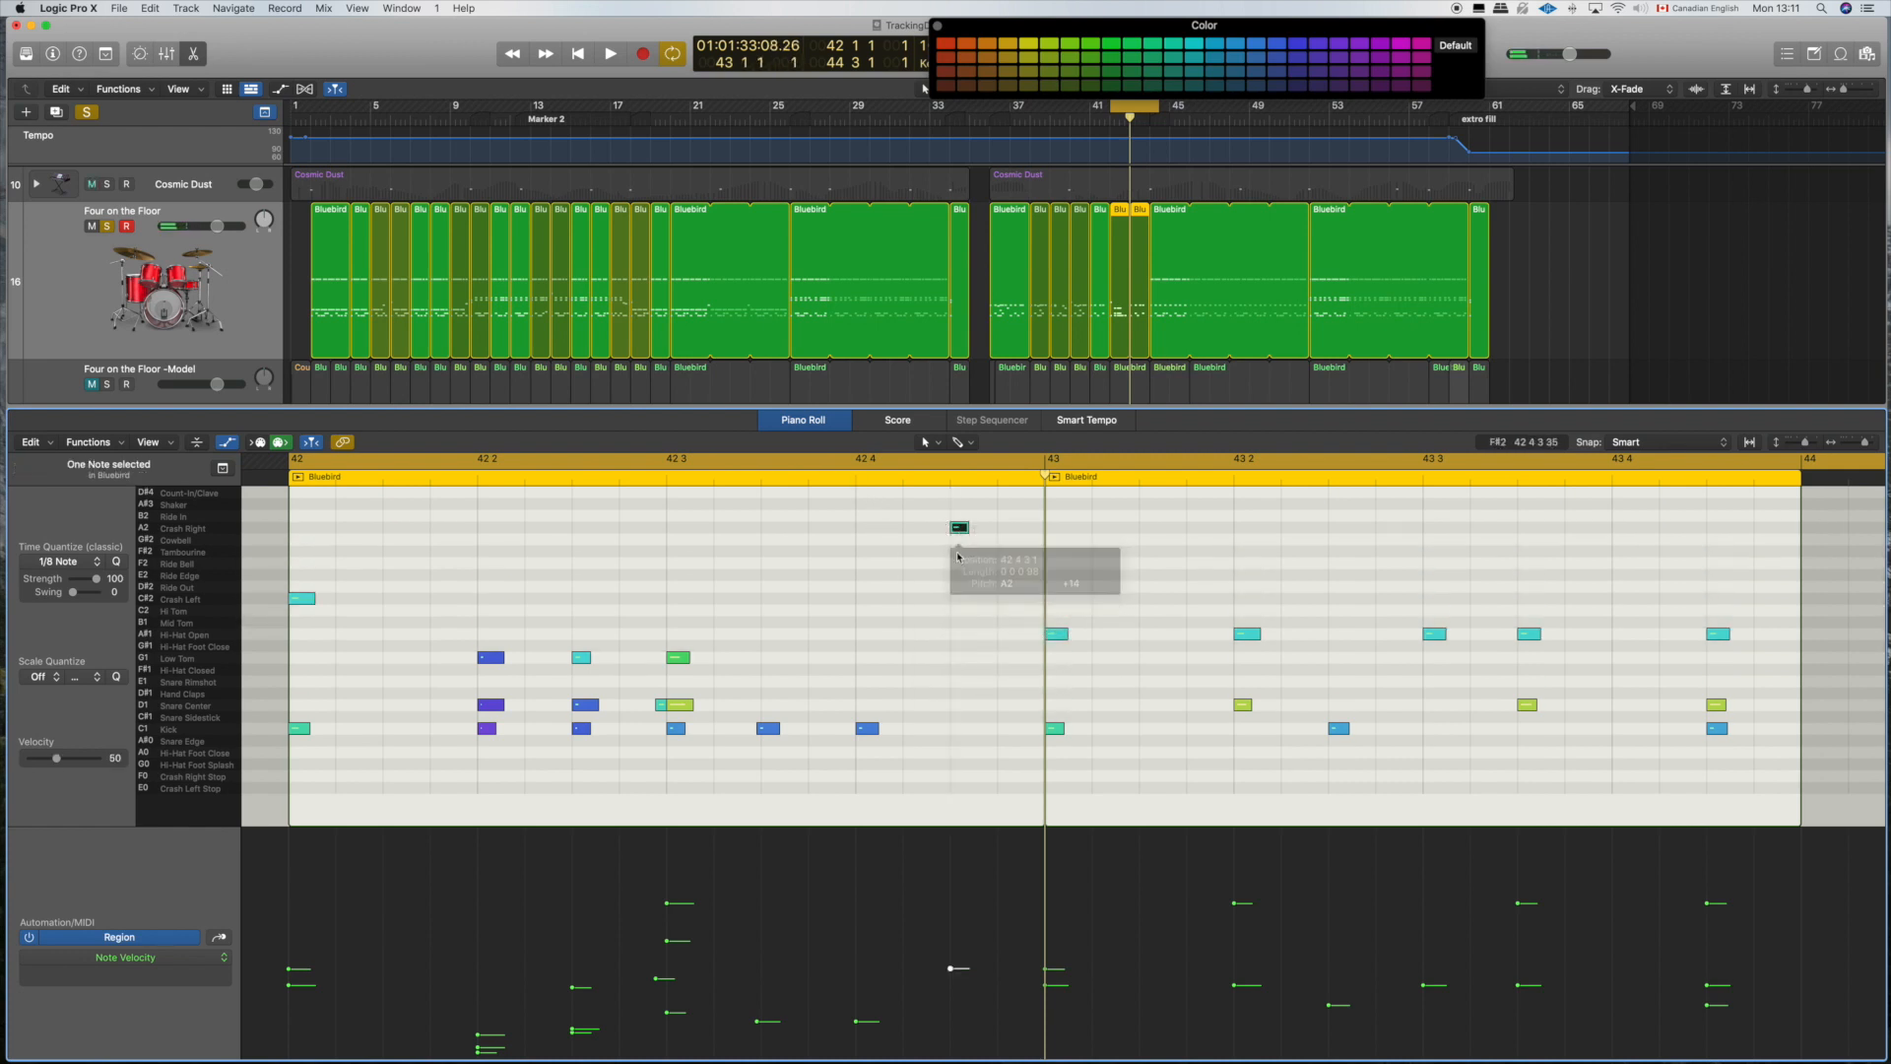
{"action": "left_click", "coordinate": [963, 594]}
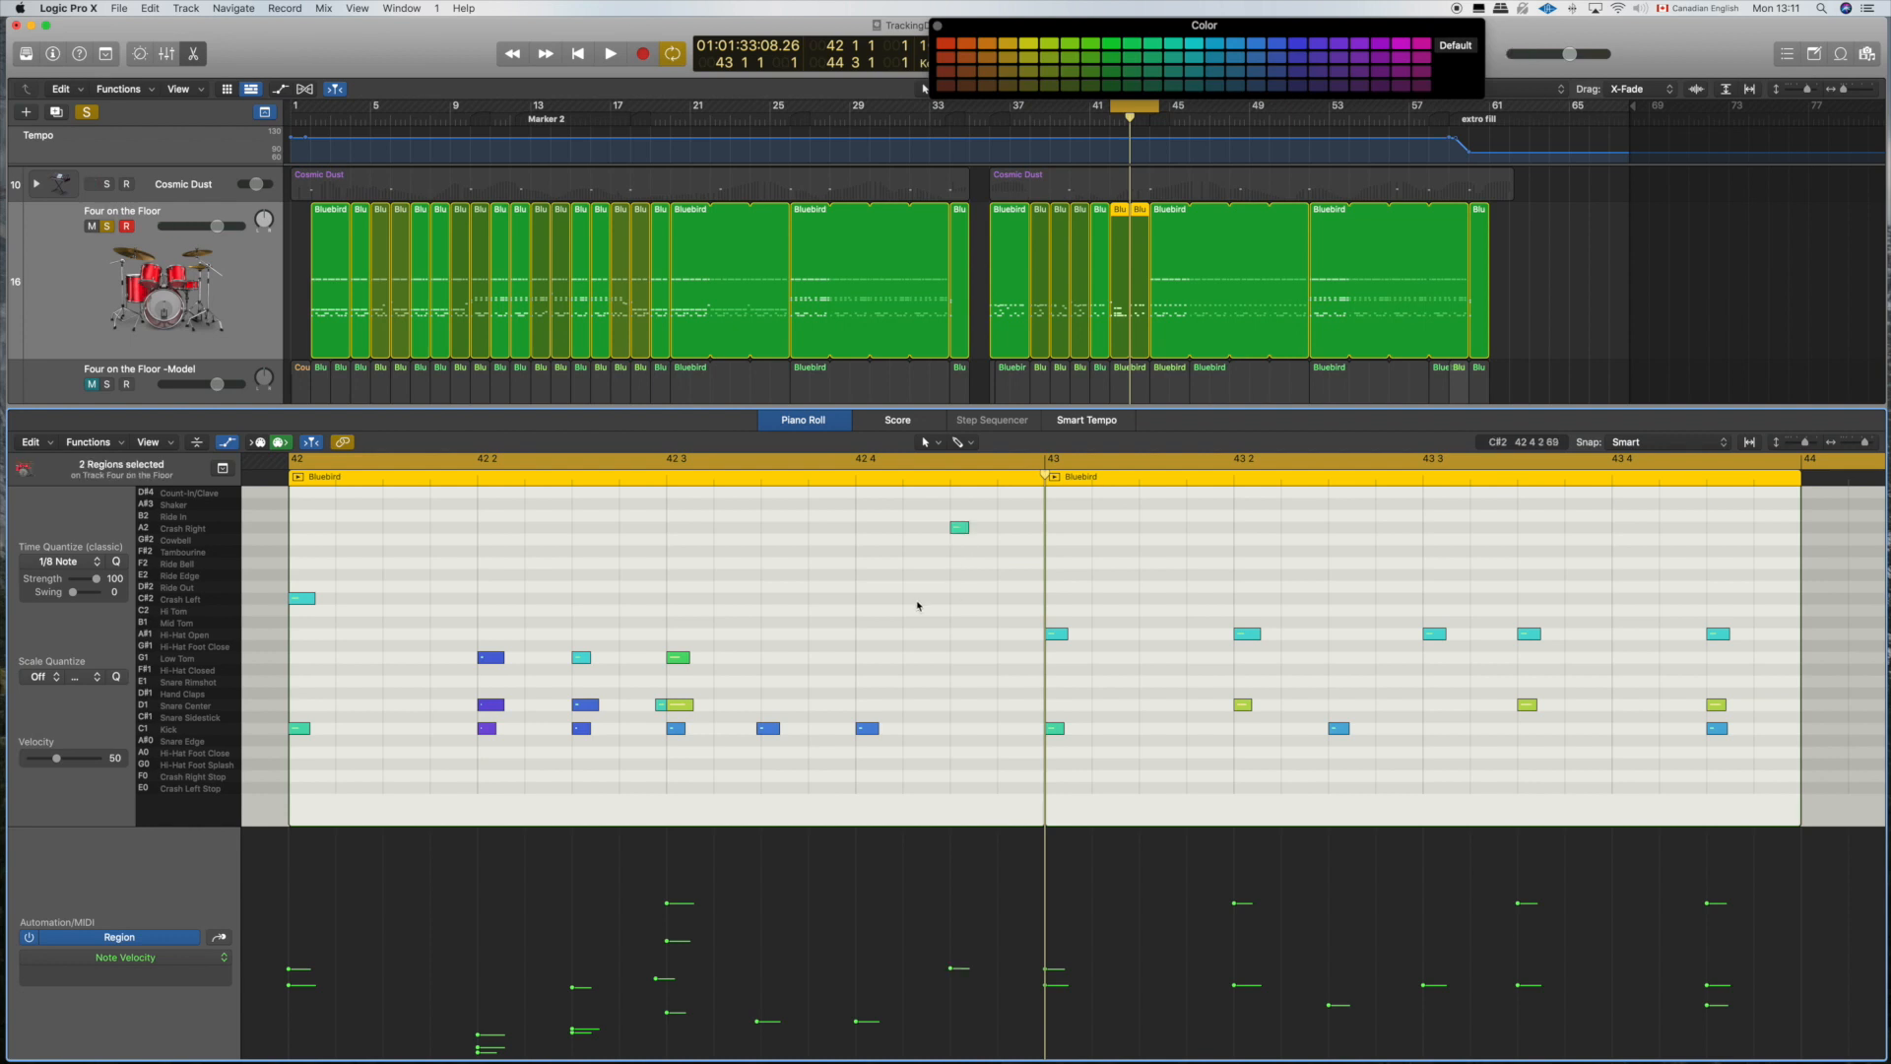
{"action": "left_click_drag", "start_coordinate": [959, 527], "coordinate": [963, 706]}
{"action": "left_click", "coordinate": [961, 706]}
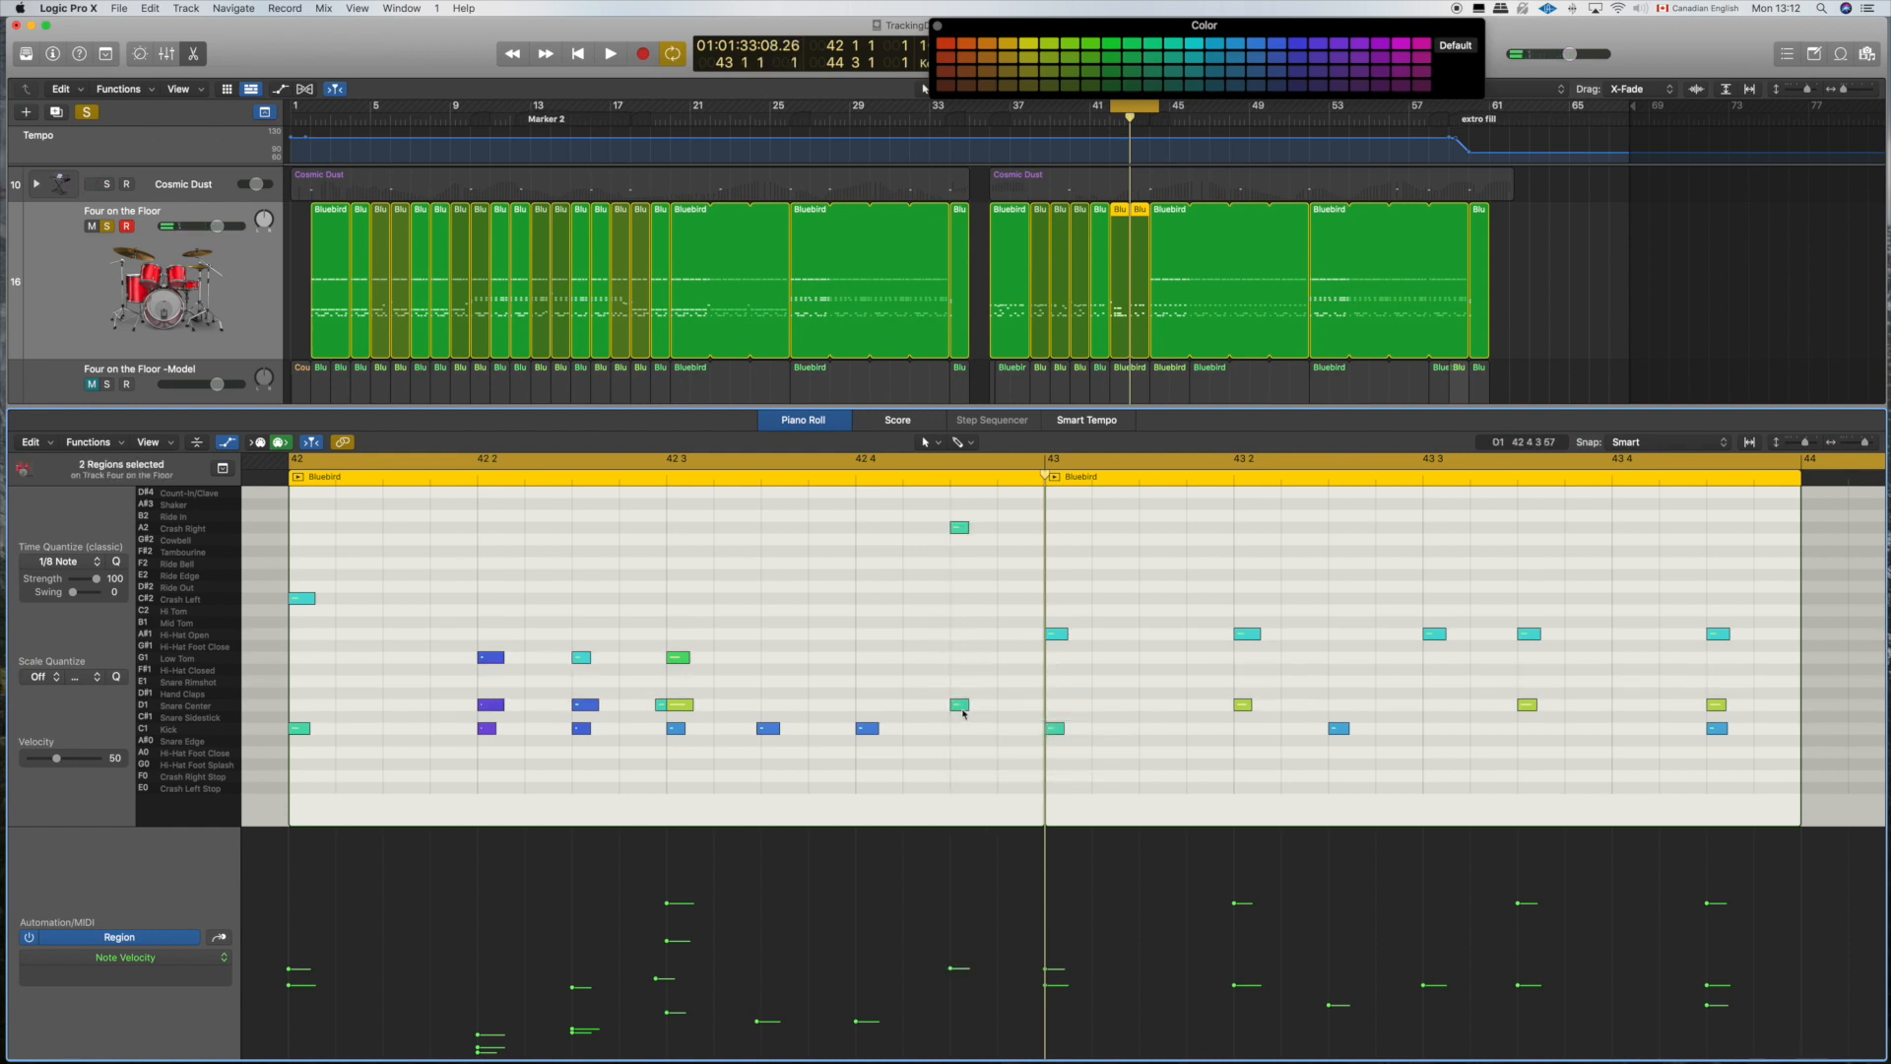
Step: Raise the velocity of the snare at 42 4 3 and delete the hi-hat and kick on bar 43's downbeat
{"action": "left_click", "coordinate": [945, 940]}
{"action": "left_click_drag", "start_coordinate": [951, 942], "coordinate": [951, 932]}
{"action": "left_click_drag", "start_coordinate": [1058, 591], "coordinate": [1145, 767]}
{"action": "key", "text": "Delete"}
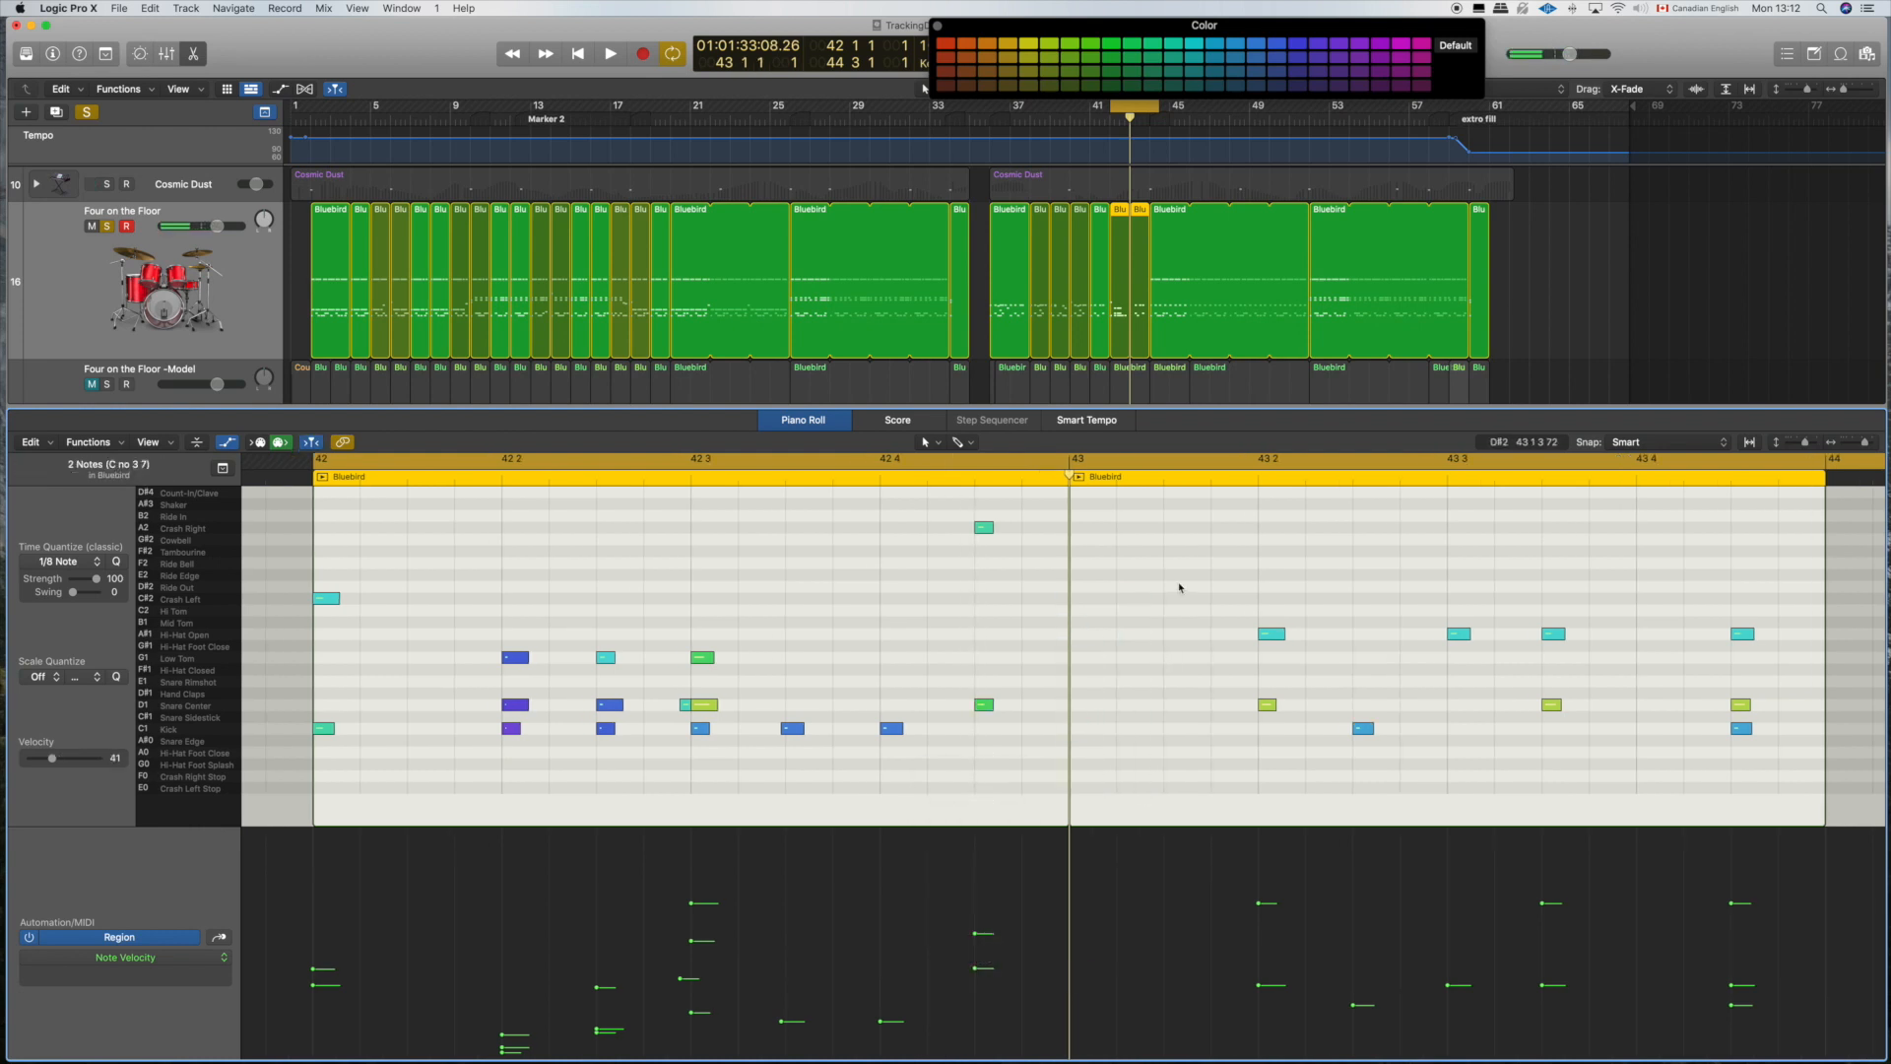
Step: Play back bars 42 and 43, and copy the flam snare just before 42 3 to just before 43 2
{"action": "key", "text": "space"}
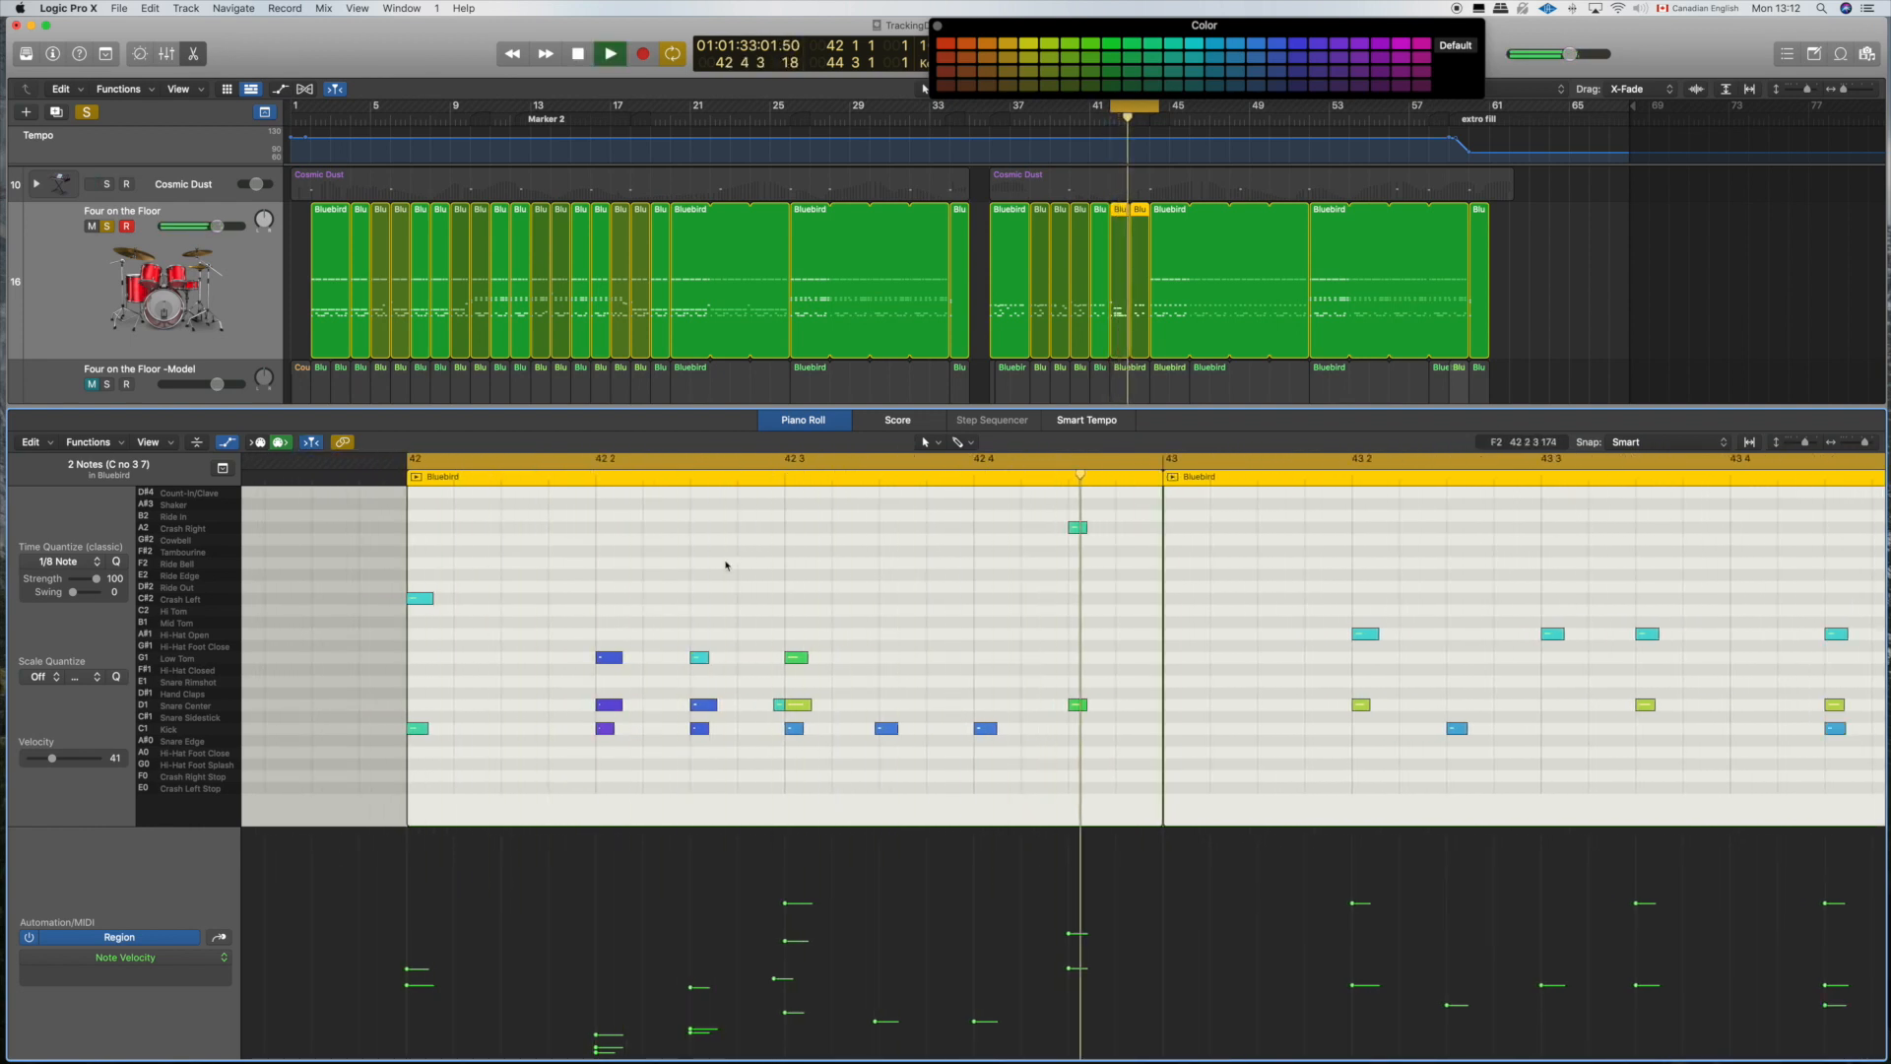
{"action": "key", "text": "space"}
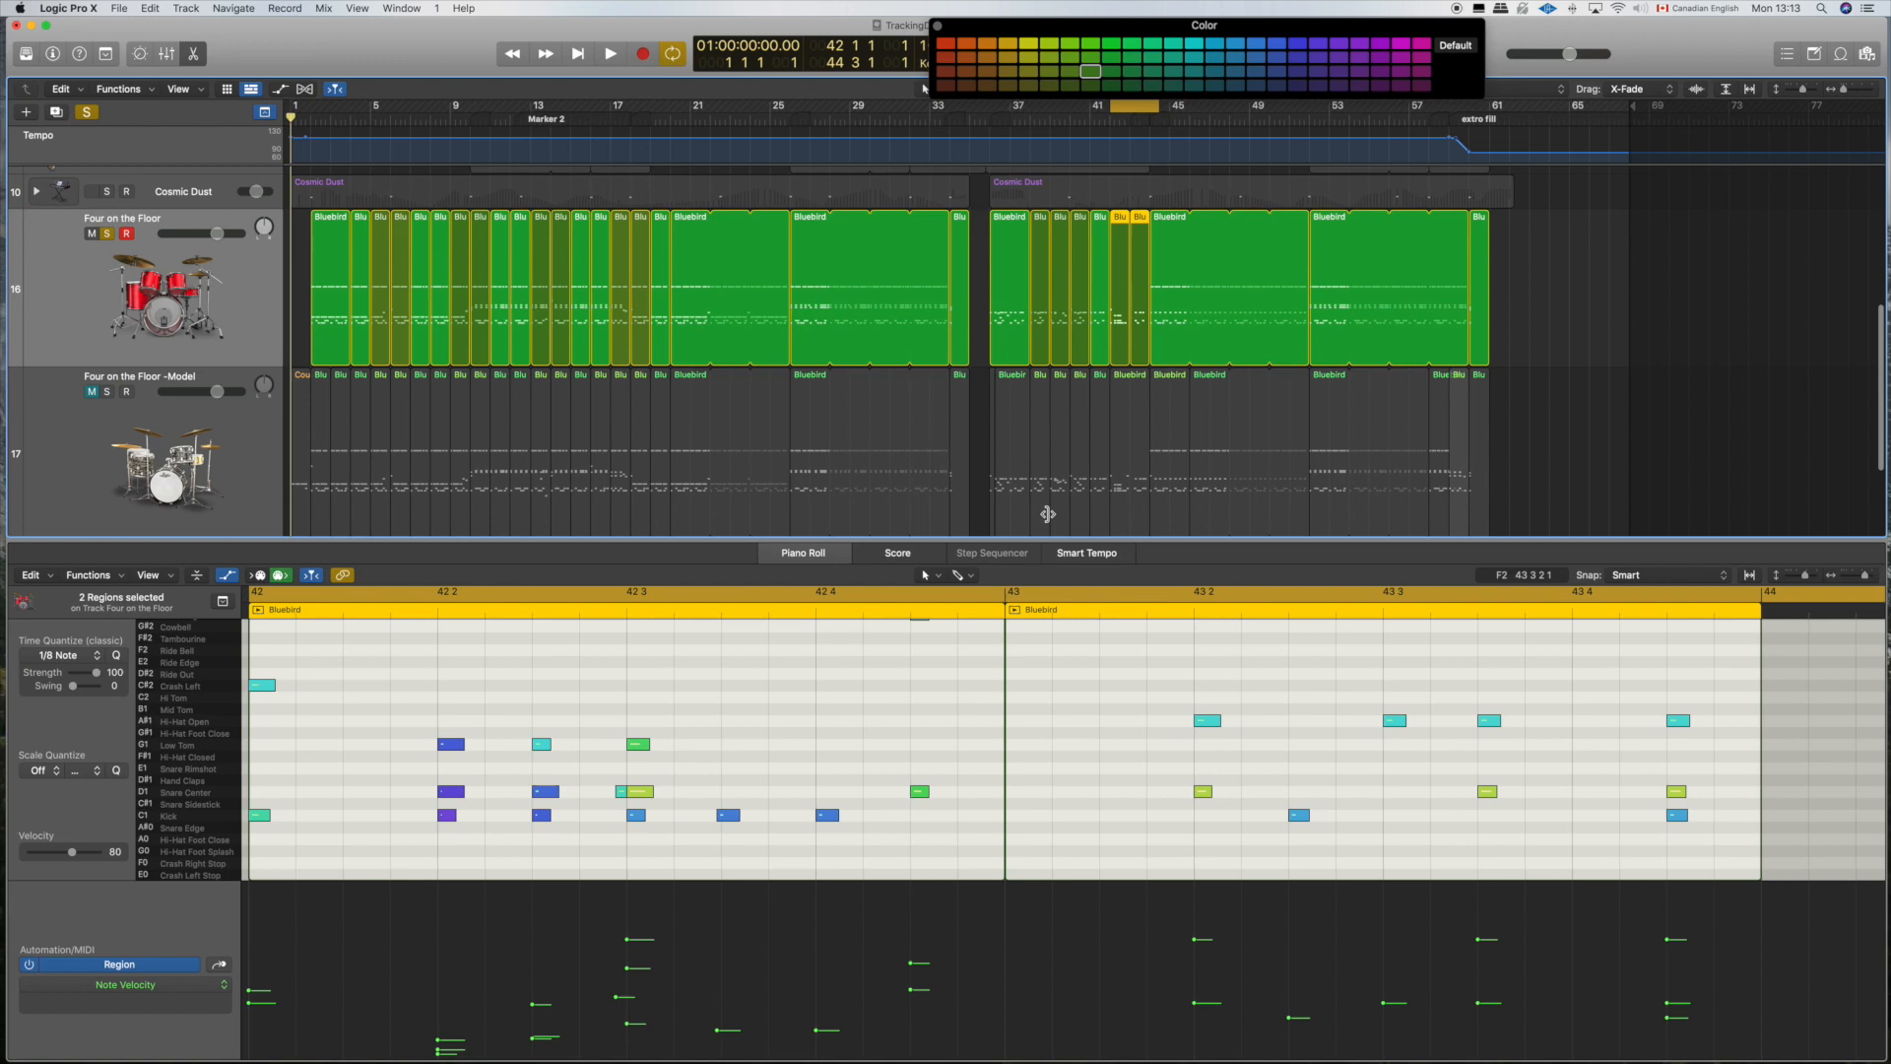
{"action": "key", "text": "space"}
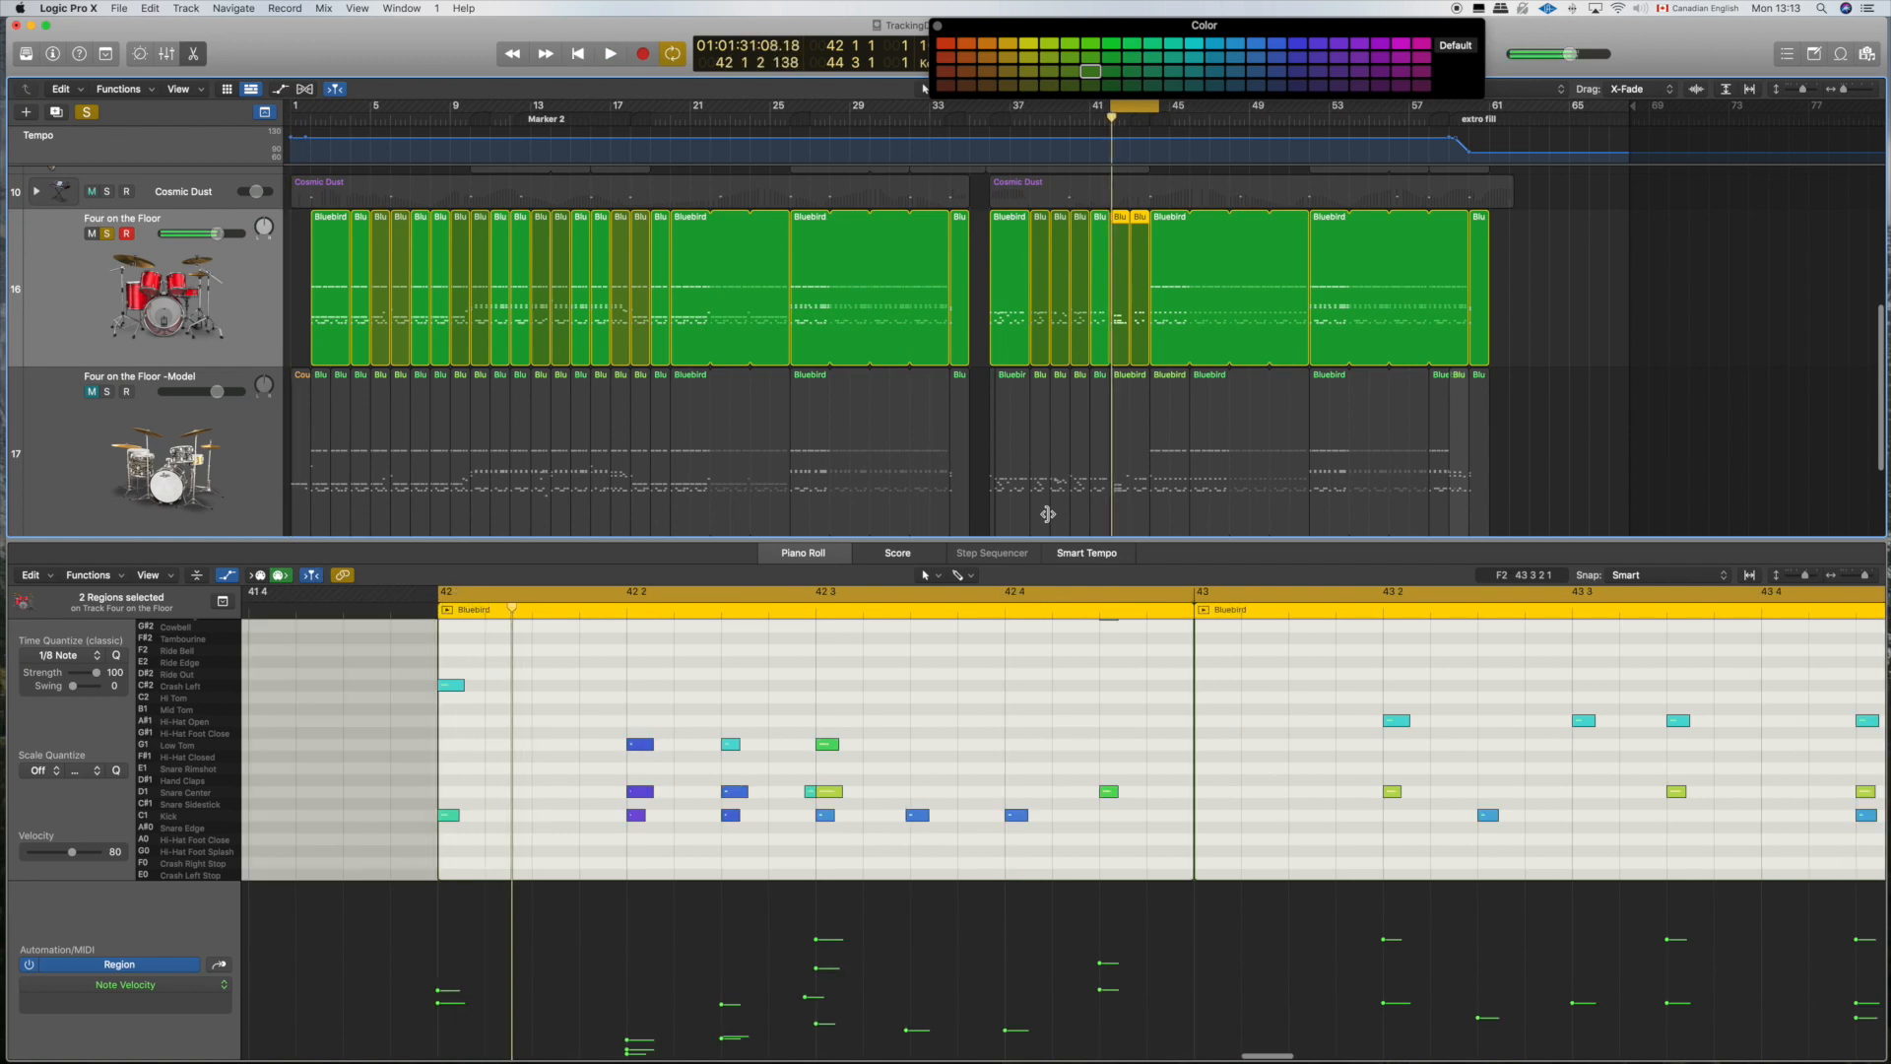
{"action": "mouse_move", "coordinate": [827, 791]}
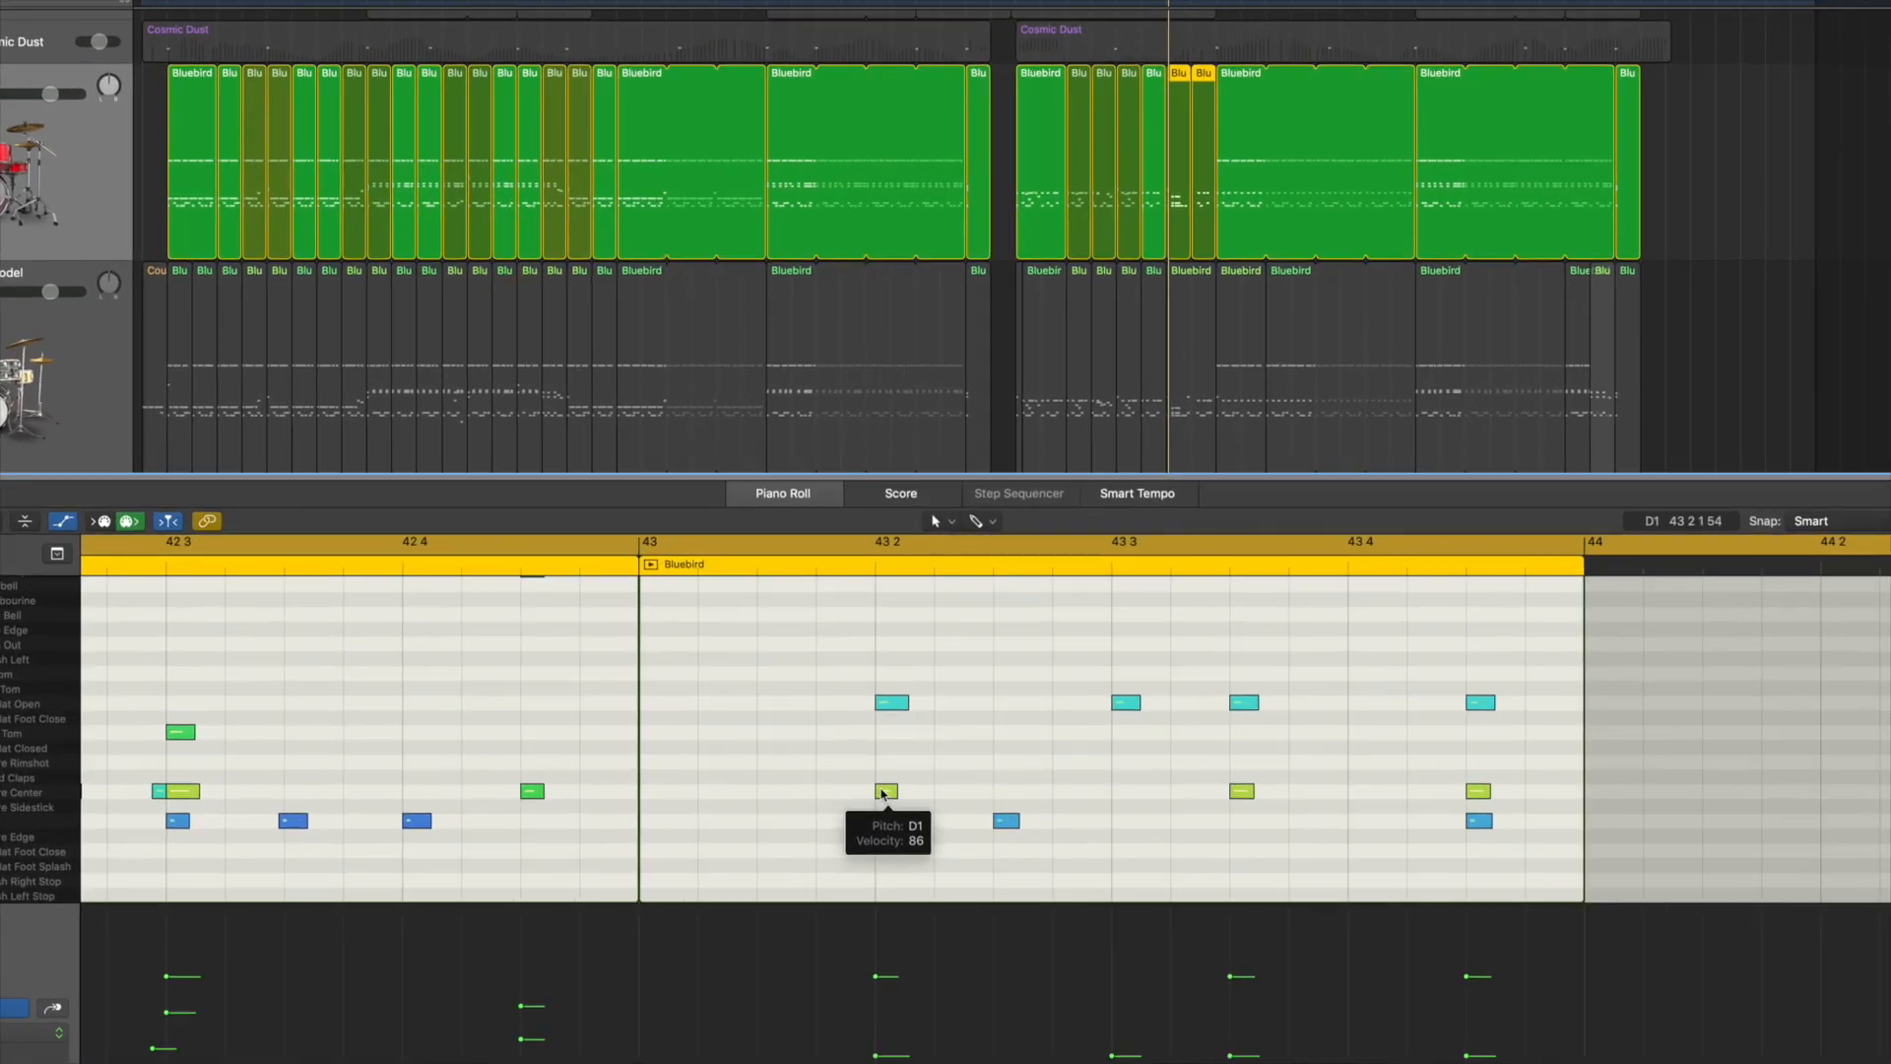
{"action": "scroll", "coordinate": [772, 770], "scroll_direction": "left", "scroll_amount": 5}
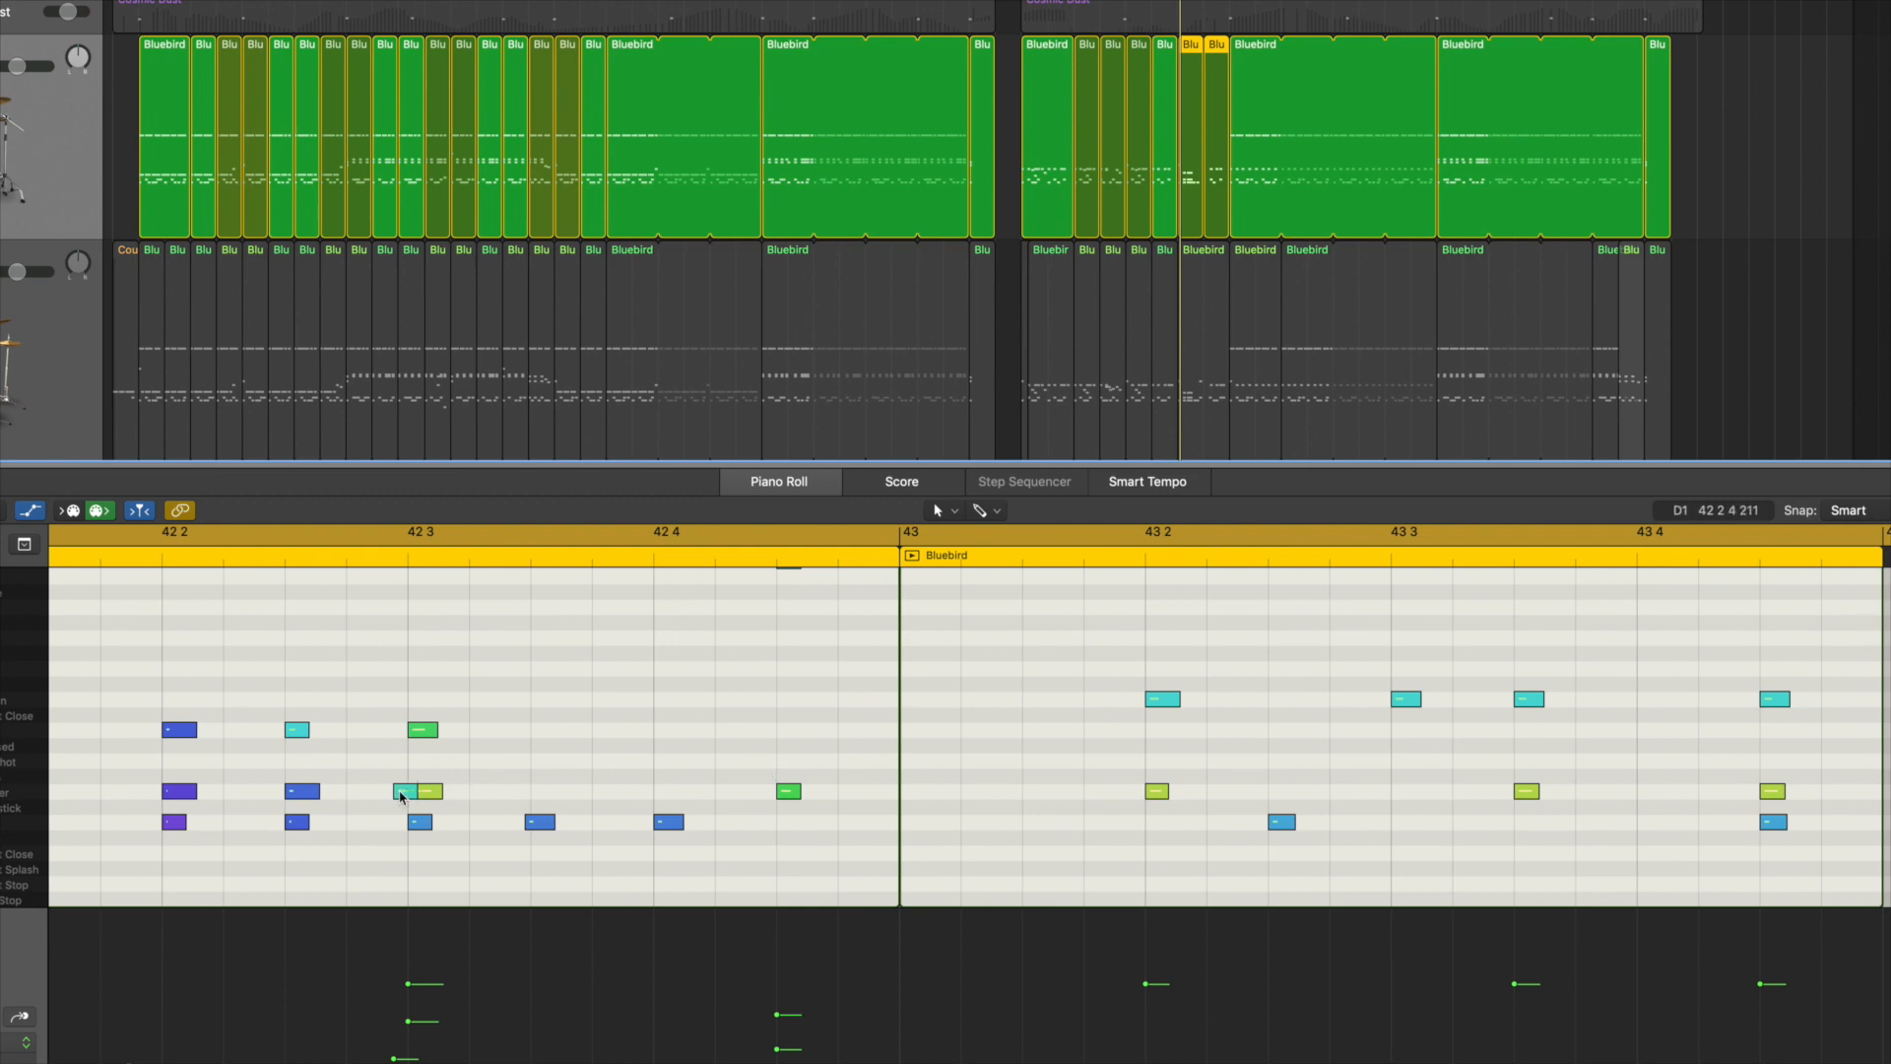
{"action": "left_click_drag", "start_coordinate": [401, 791], "coordinate": [1139, 798]}
{"action": "left_click", "coordinate": [1163, 700]}
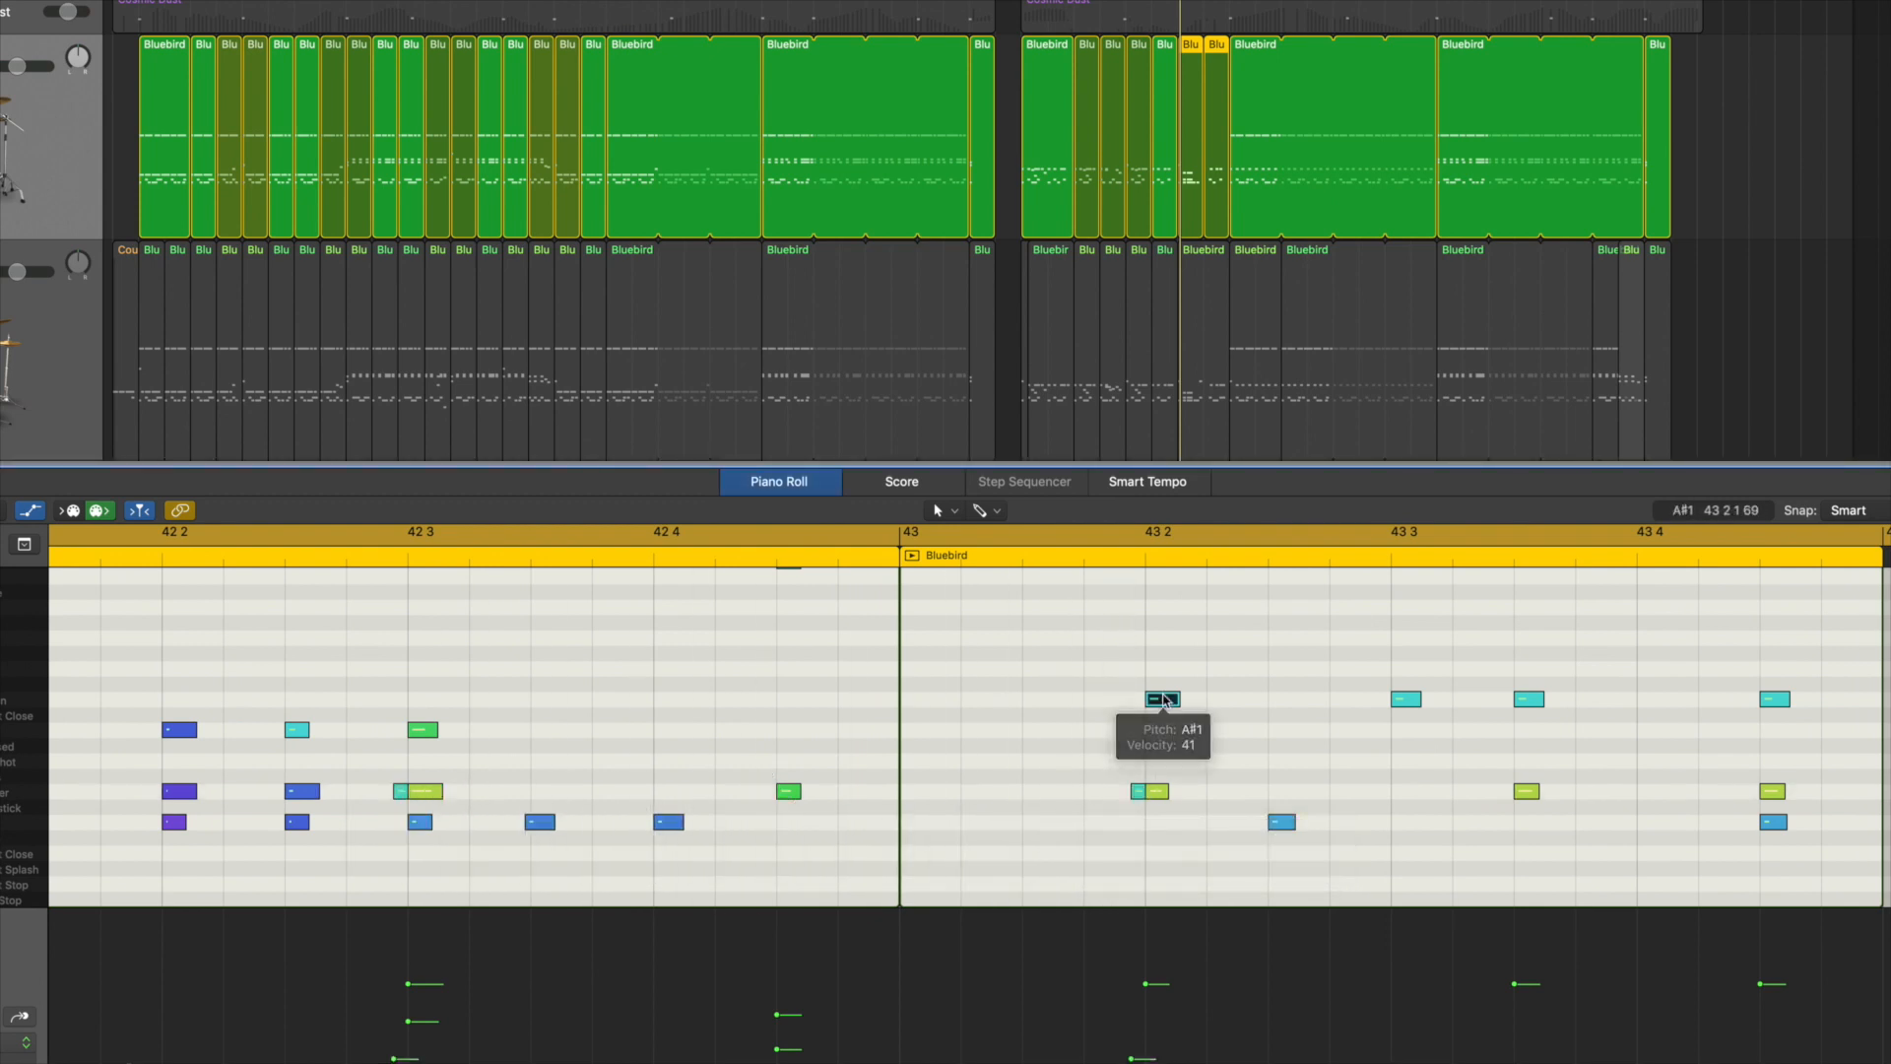
Step: Copy the kick at 43 2 3 to 43 3 and delete the open hi-hats at 43 3 and 43 3 3
{"action": "scroll", "coordinate": [1167, 694], "scroll_direction": "right", "scroll_amount": 5}
{"action": "left_click", "coordinate": [710, 824]}
{"action": "left_click_drag", "start_coordinate": [711, 825], "coordinate": [833, 825]}
{"action": "left_click_drag", "start_coordinate": [819, 647], "coordinate": [861, 742]}
{"action": "key", "text": "Delete"}
{"action": "scroll", "coordinate": [870, 735], "scroll_direction": "left", "scroll_amount": 2}
{"action": "left_click_drag", "start_coordinate": [1039, 662], "coordinate": [1086, 697]}
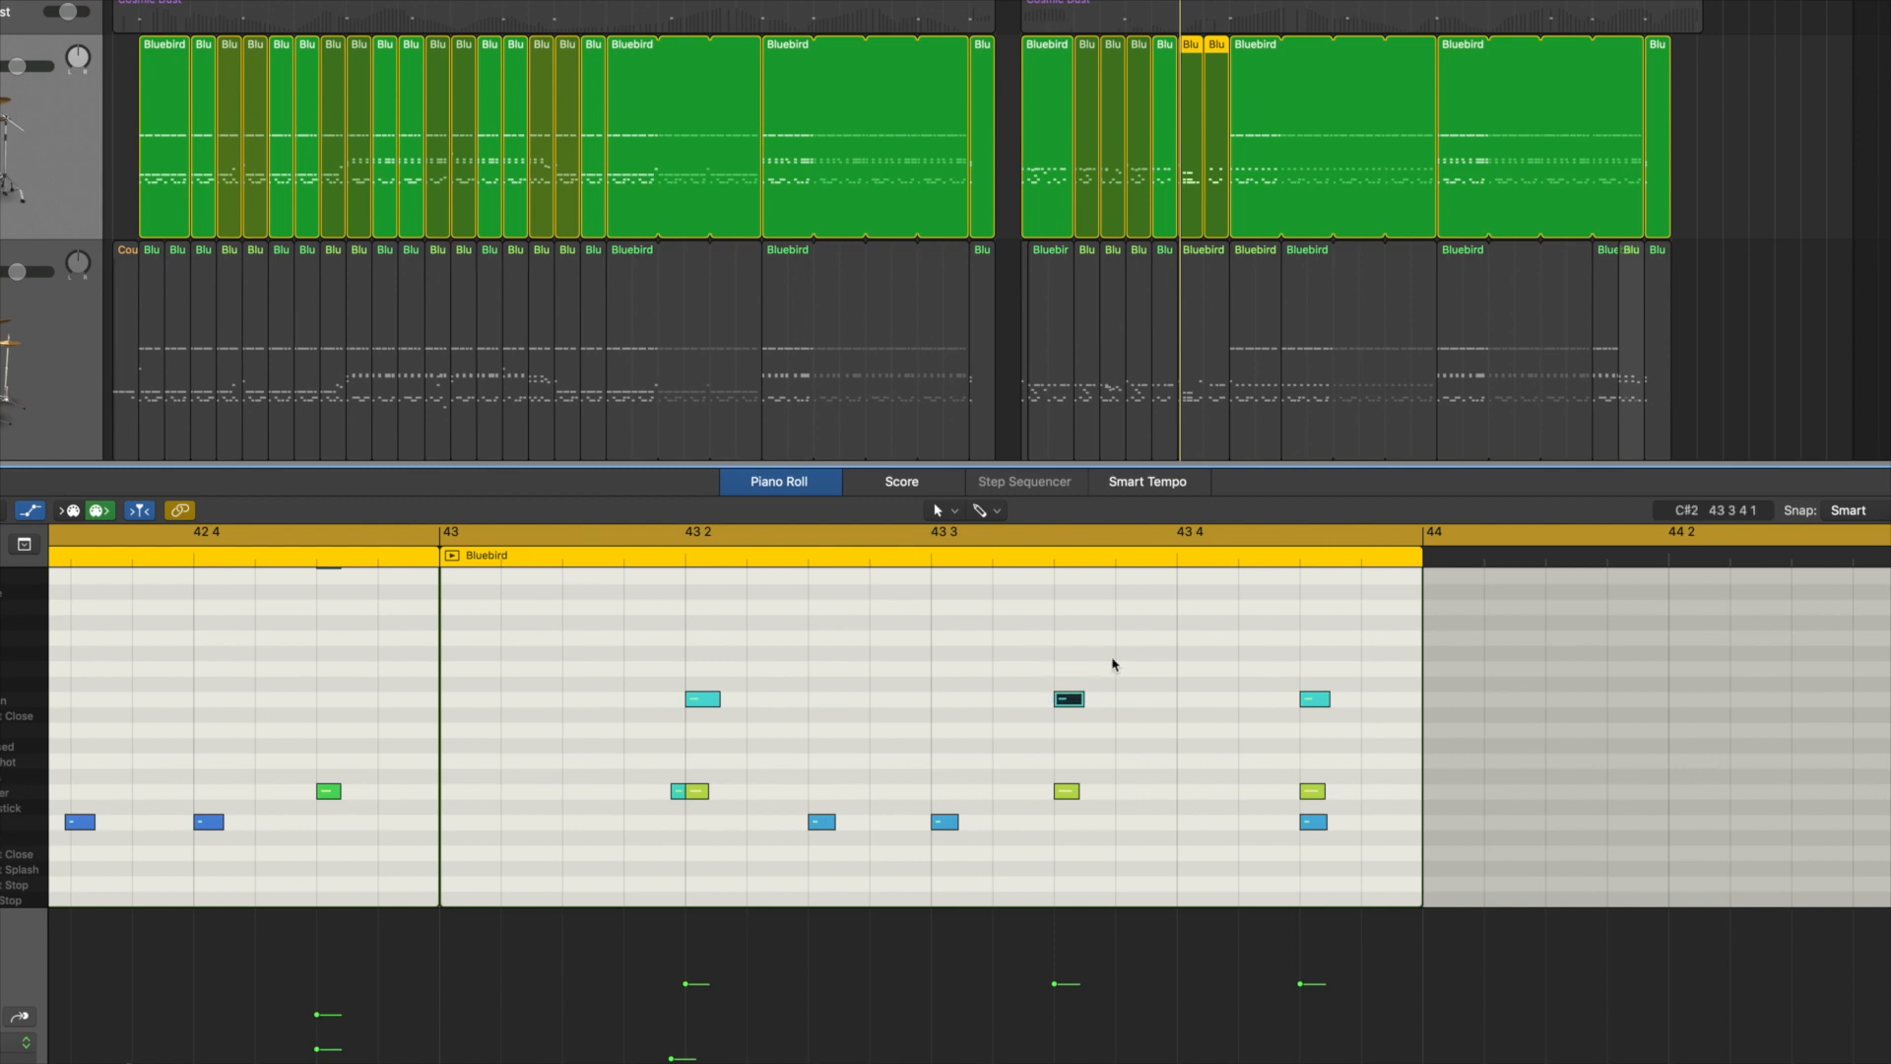
{"action": "key", "text": "Delete"}
Step: Copy the snare at 43 4 3 to 43 4 and 43 4 4, and delete the kick and open hi-hat at 43 4 3
{"action": "left_click_drag", "start_coordinate": [1313, 791], "coordinate": [1182, 791]}
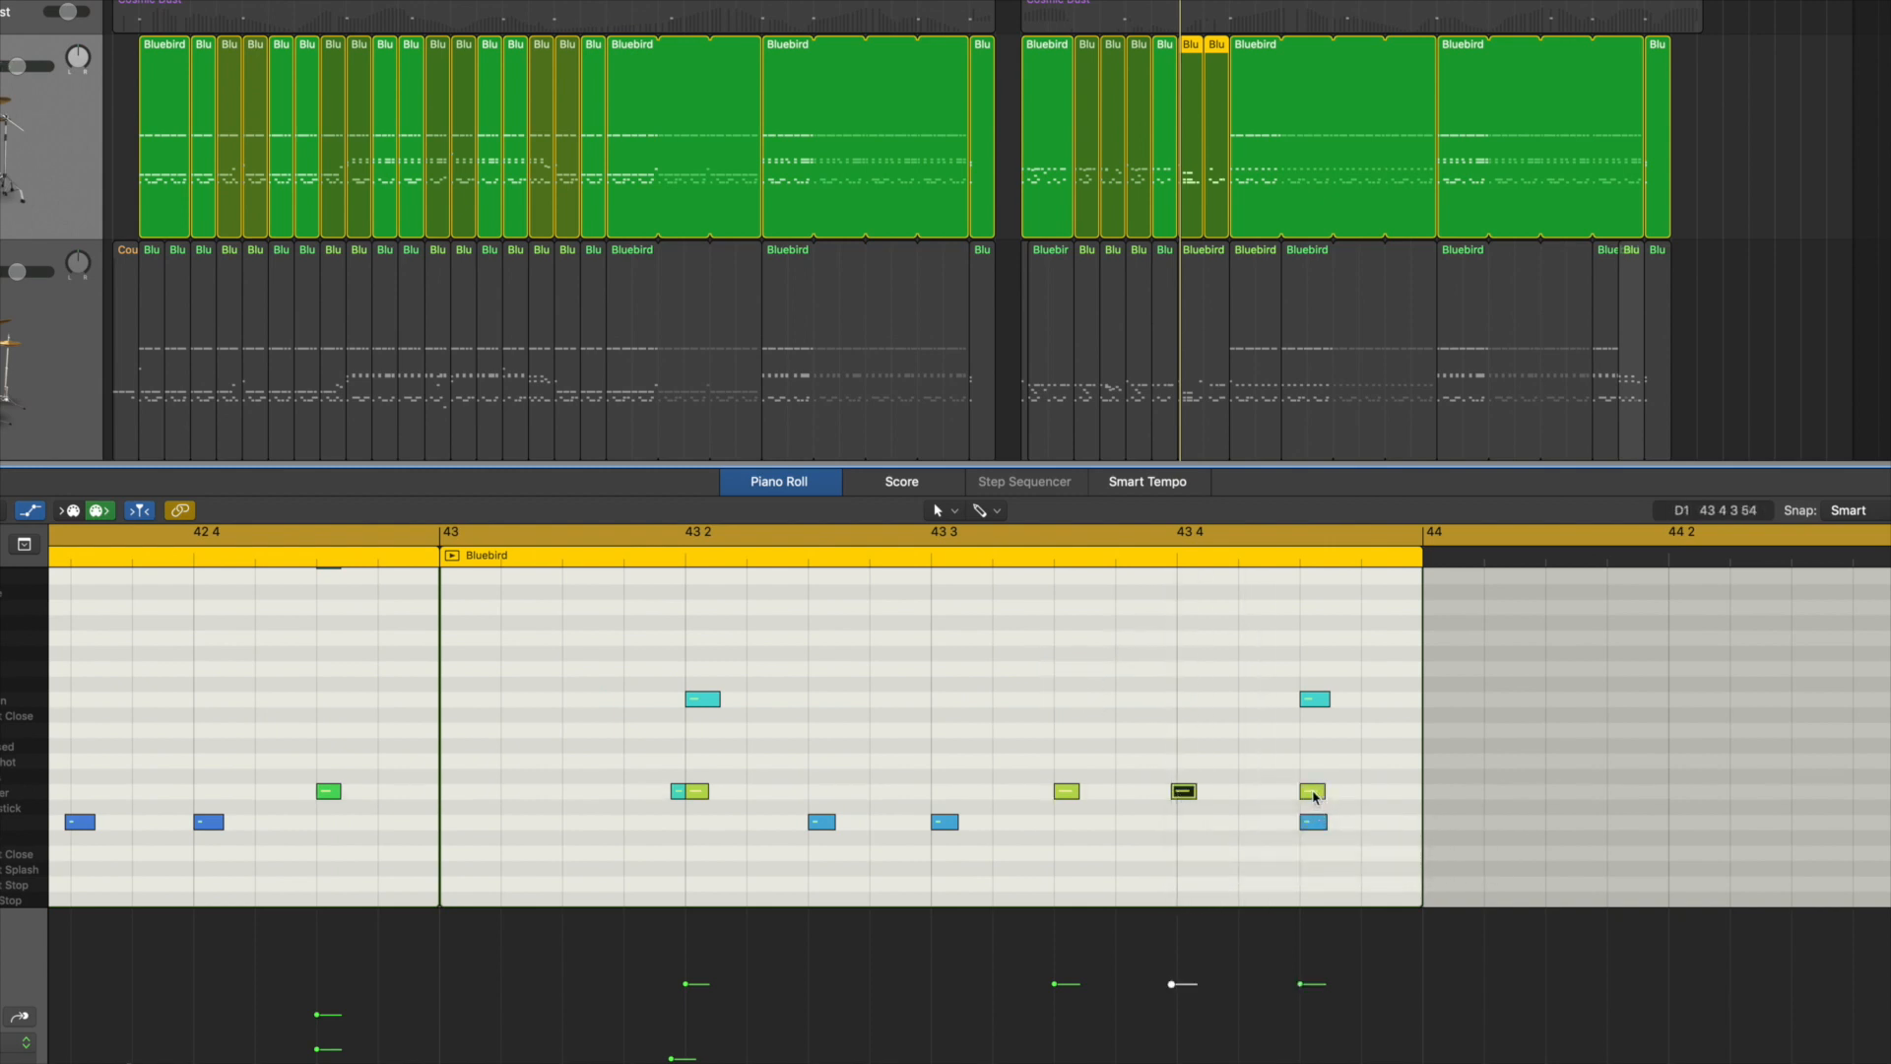
{"action": "left_click_drag", "start_coordinate": [1315, 796], "coordinate": [1373, 793]}
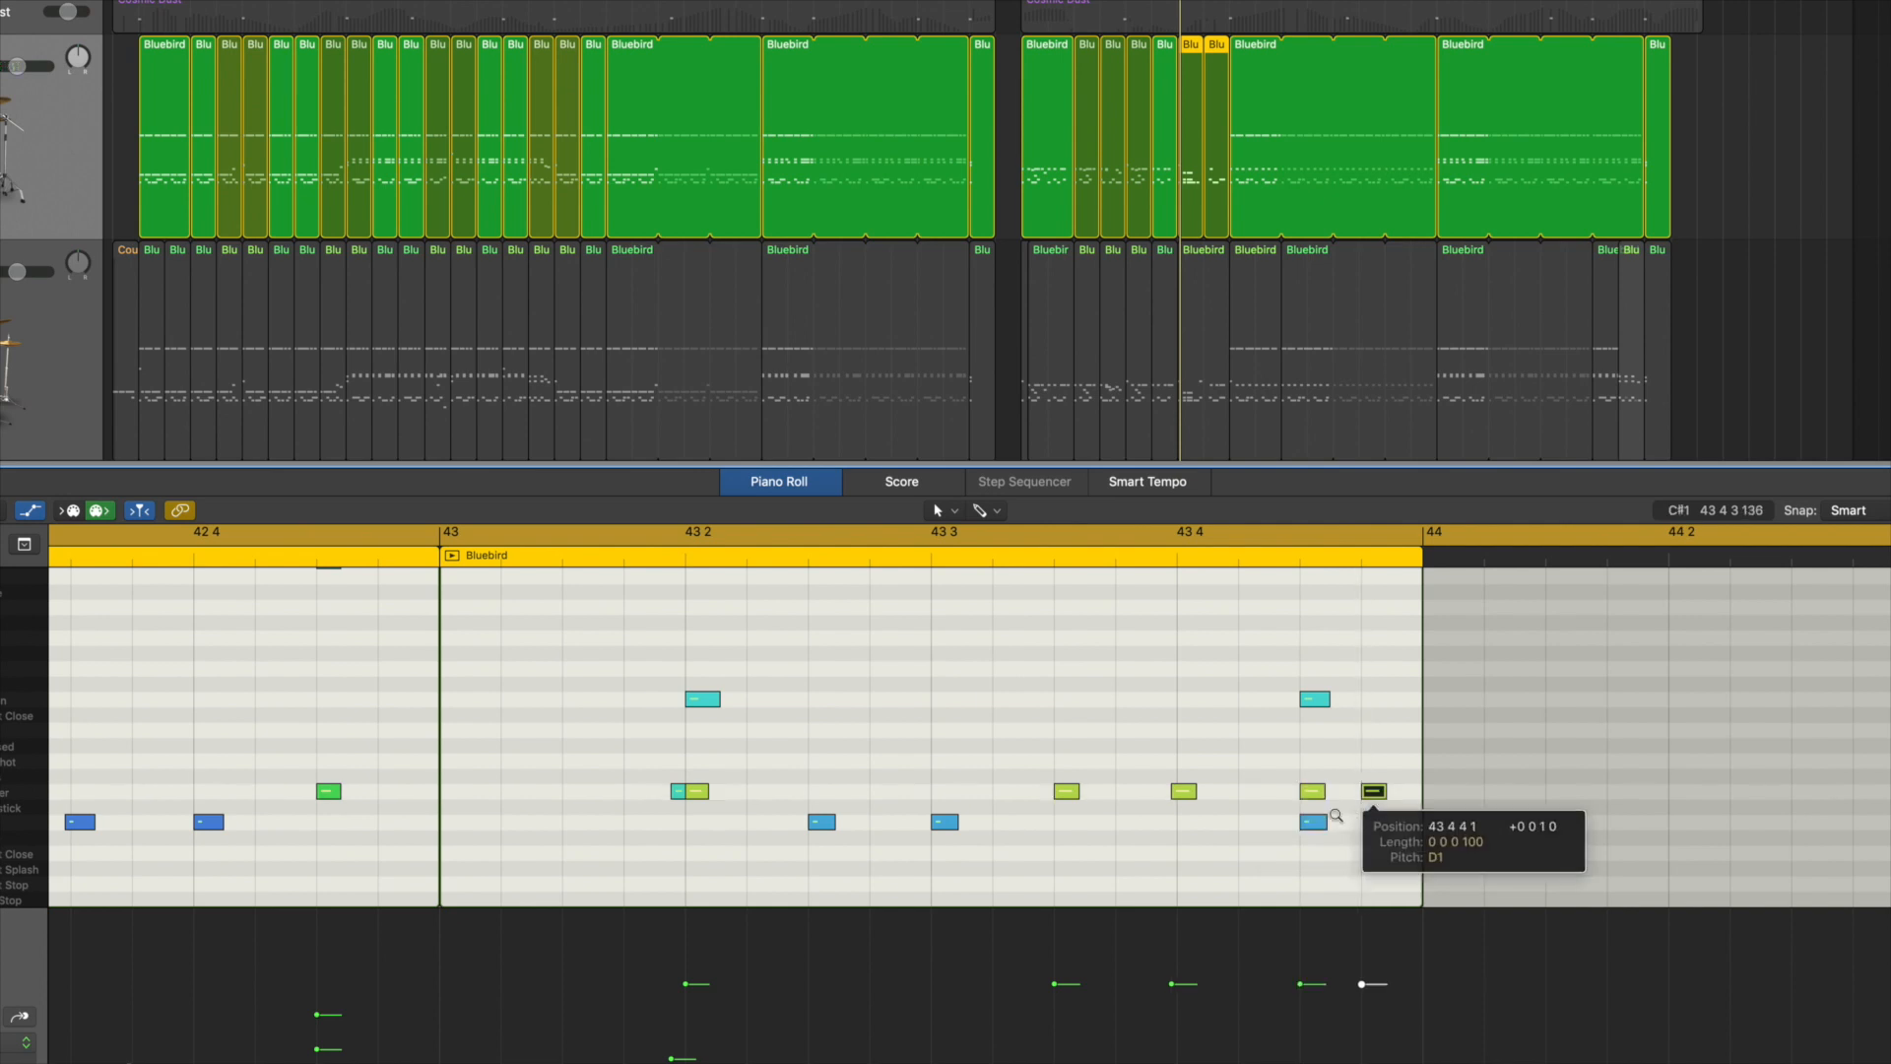
{"action": "left_click", "coordinate": [1311, 823]}
{"action": "key", "text": "Delete"}
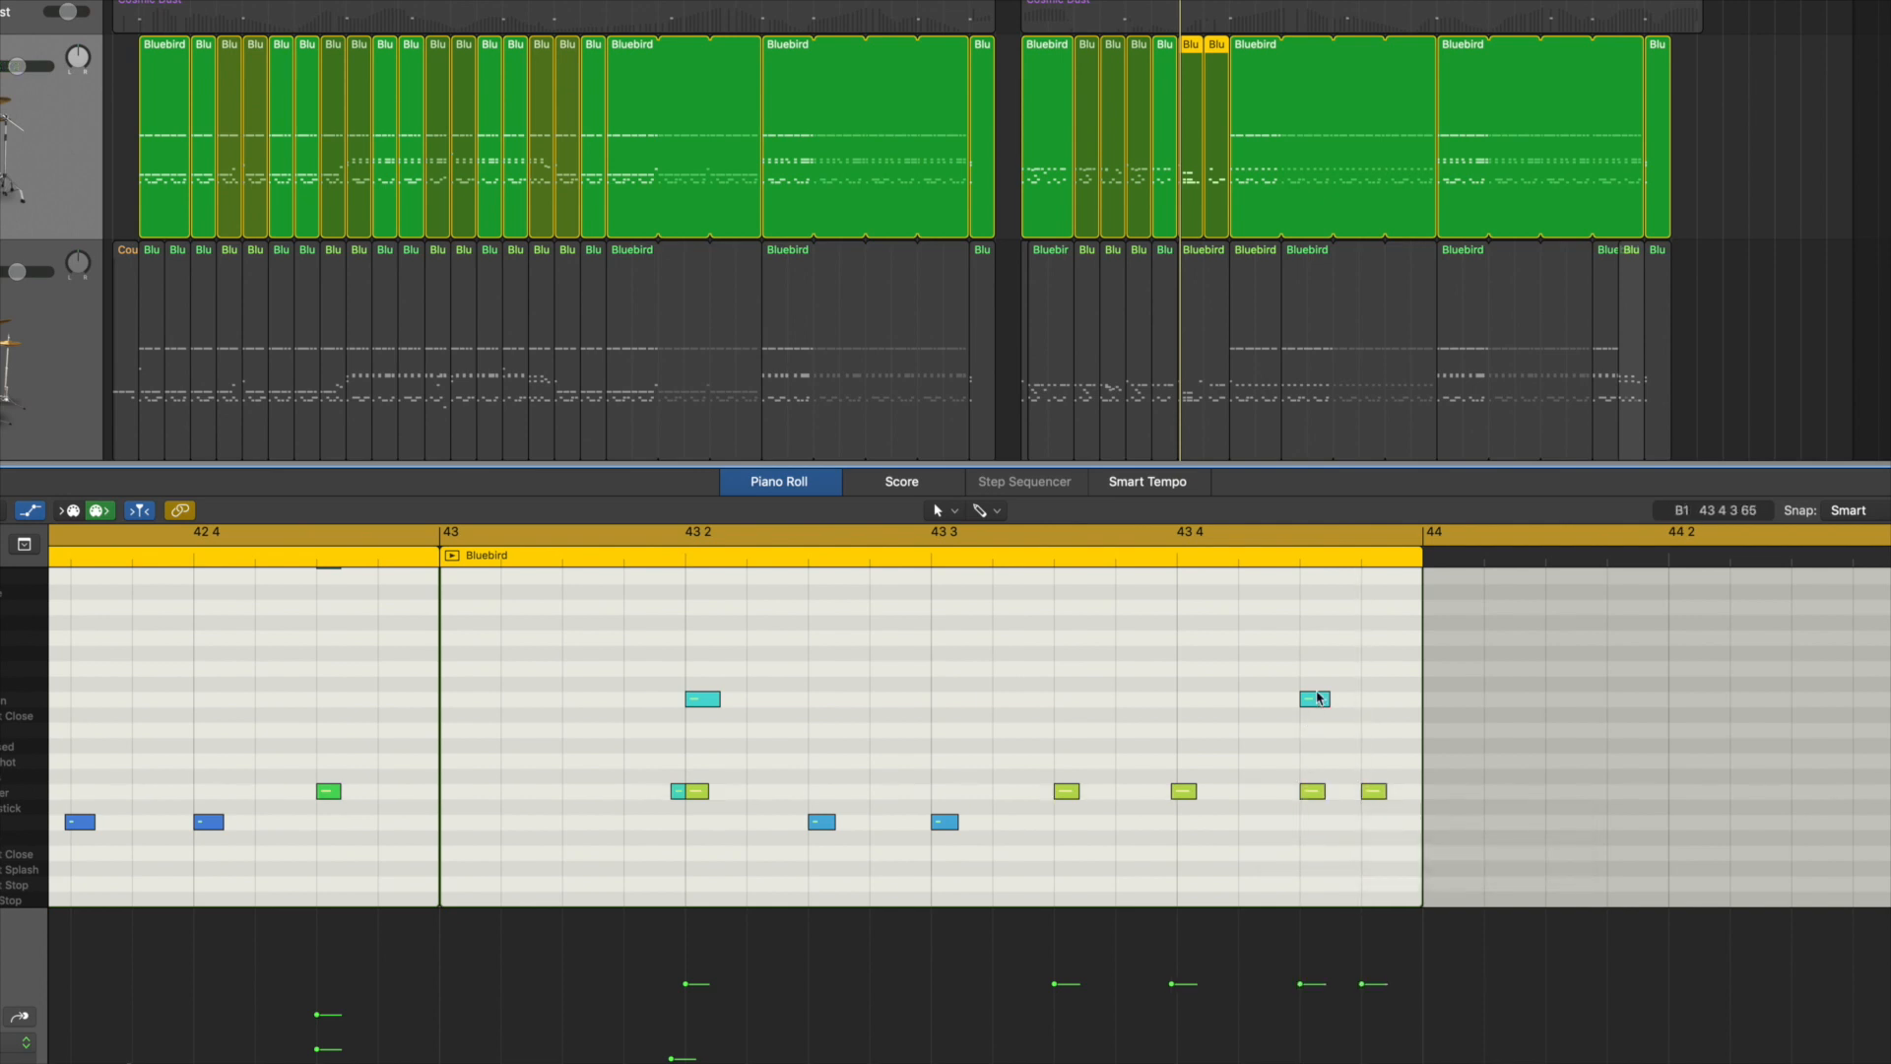
{"action": "left_click", "coordinate": [1316, 699]}
{"action": "key", "text": "Delete"}
Step: Play the fill and shape rising velocities for the snares at 43 3 3 and 43 4
{"action": "scroll", "coordinate": [1237, 663], "scroll_direction": "left", "scroll_amount": 5}
{"action": "key", "text": "space"}
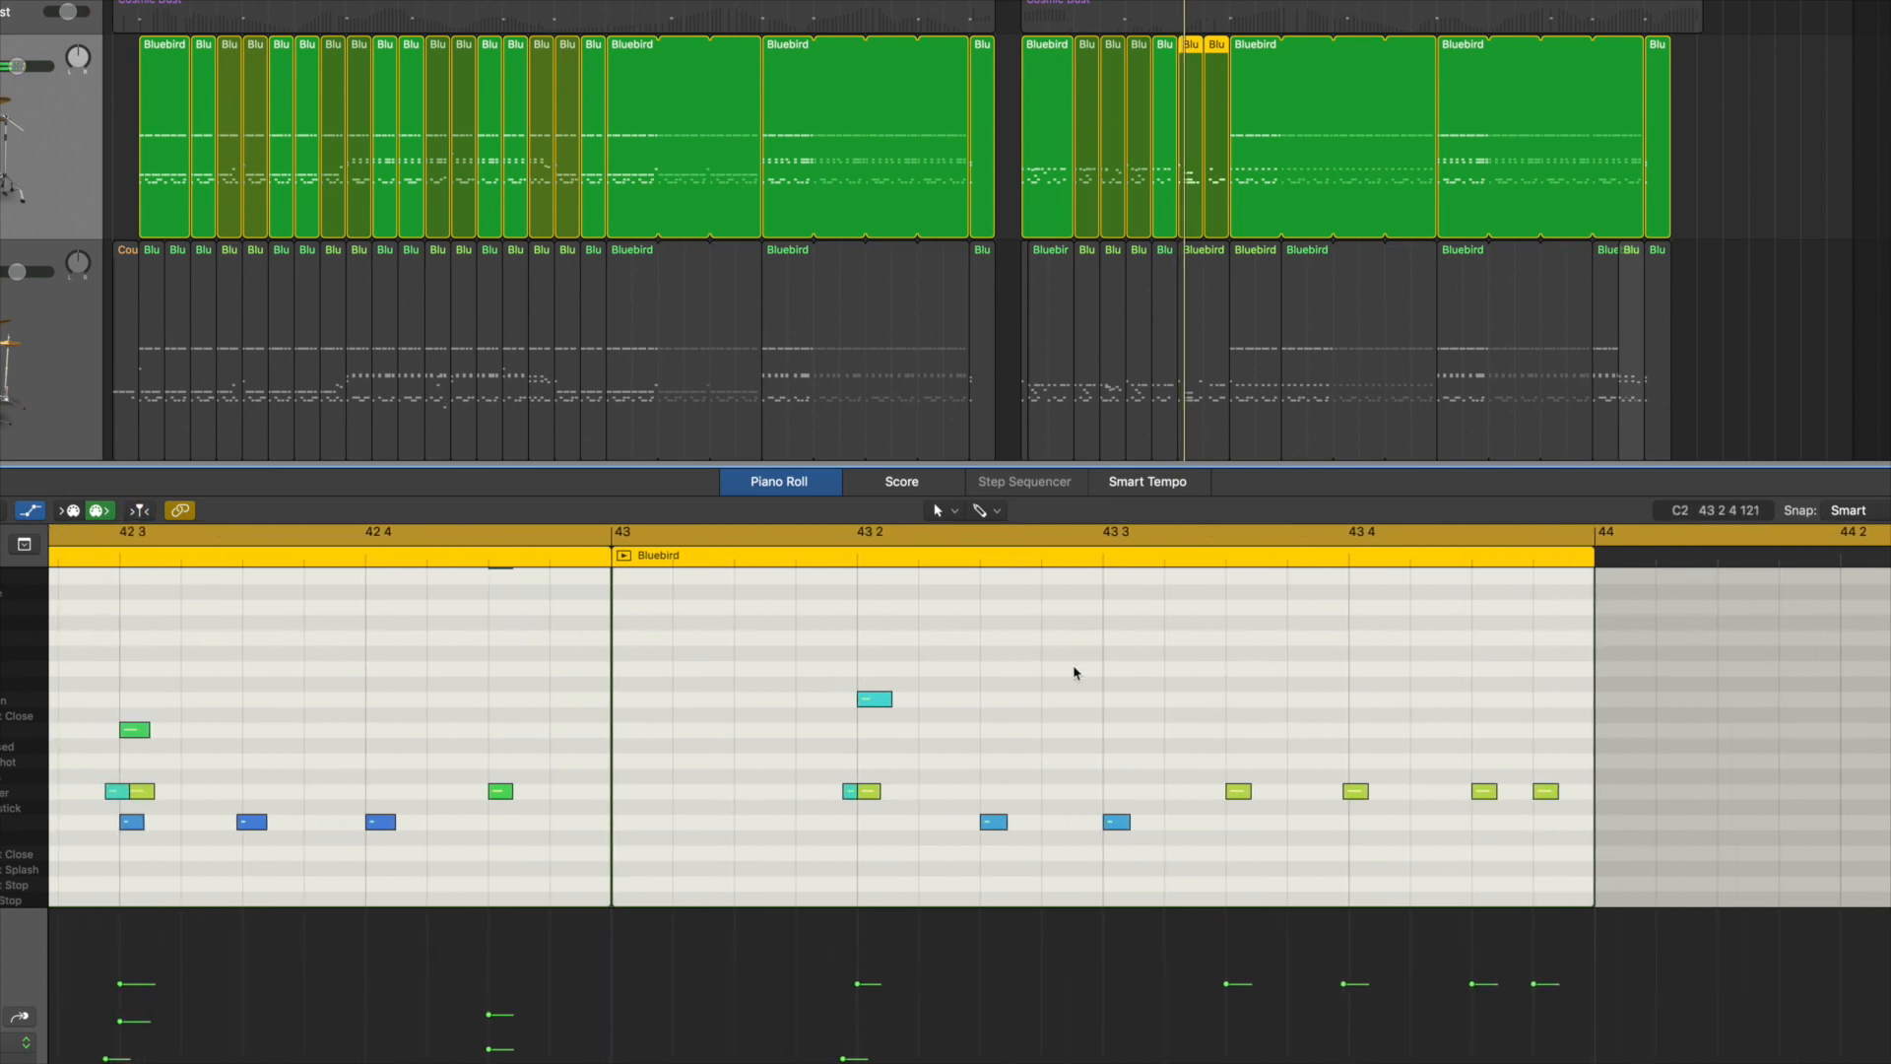
{"action": "scroll", "coordinate": [1078, 677], "scroll_direction": "right", "scroll_amount": 2}
{"action": "scroll", "coordinate": [1077, 675], "scroll_direction": "right", "scroll_amount": 2}
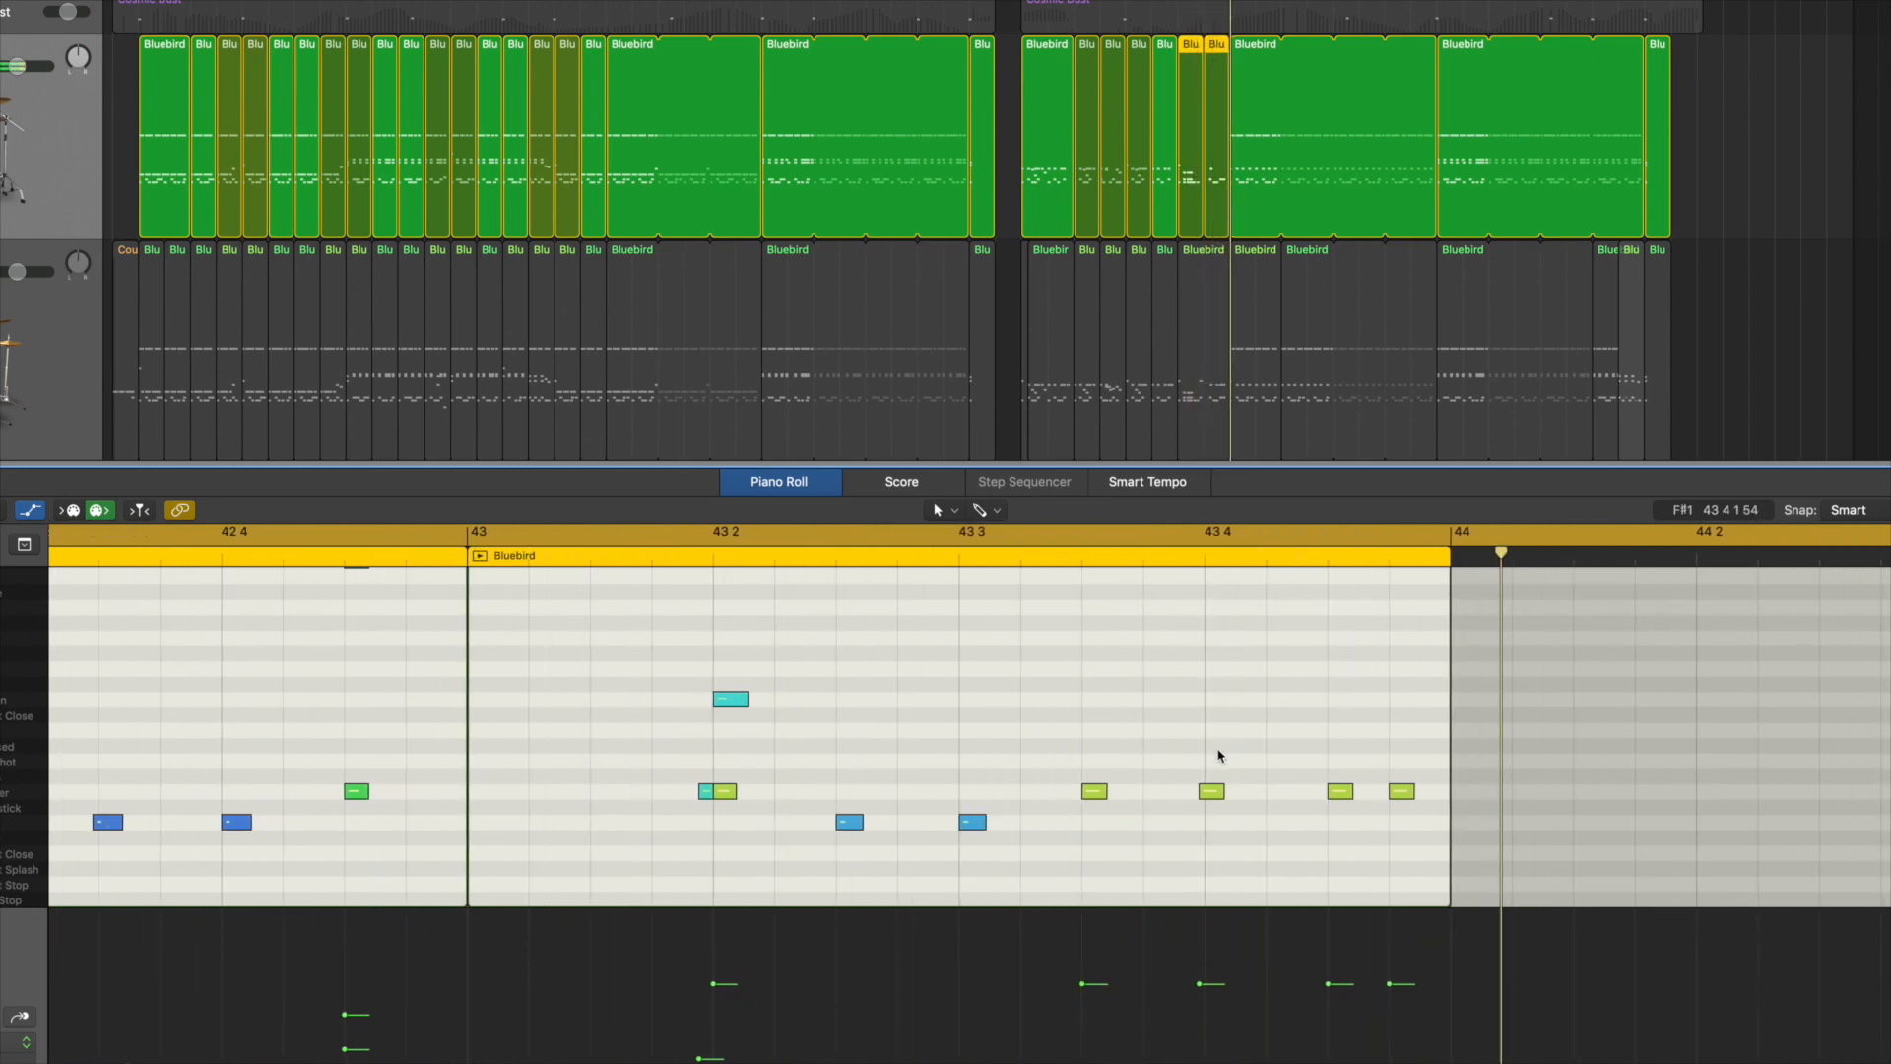
{"action": "left_click_drag", "start_coordinate": [1229, 984], "coordinate": [1133, 1037]}
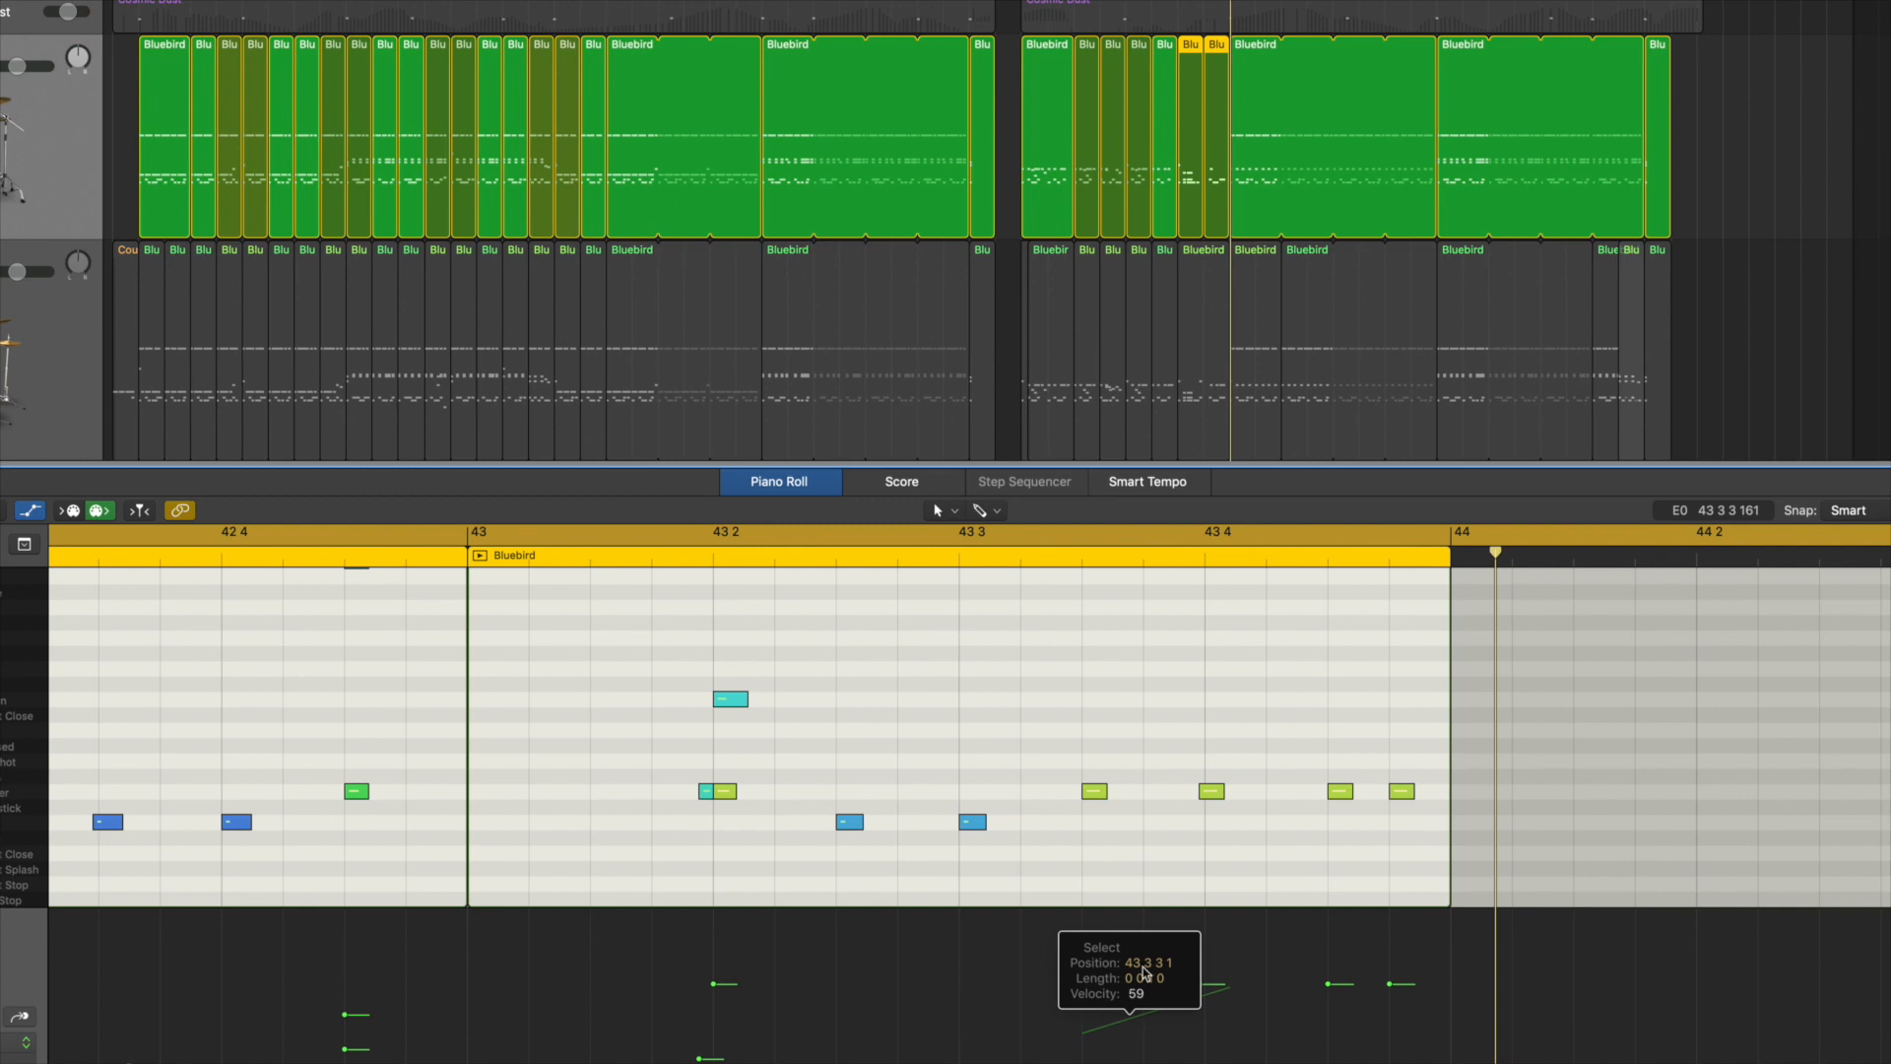
{"action": "left_click_drag", "start_coordinate": [1142, 973], "coordinate": [1083, 1032]}
{"action": "scroll", "coordinate": [1142, 758], "scroll_direction": "right", "scroll_amount": 8}
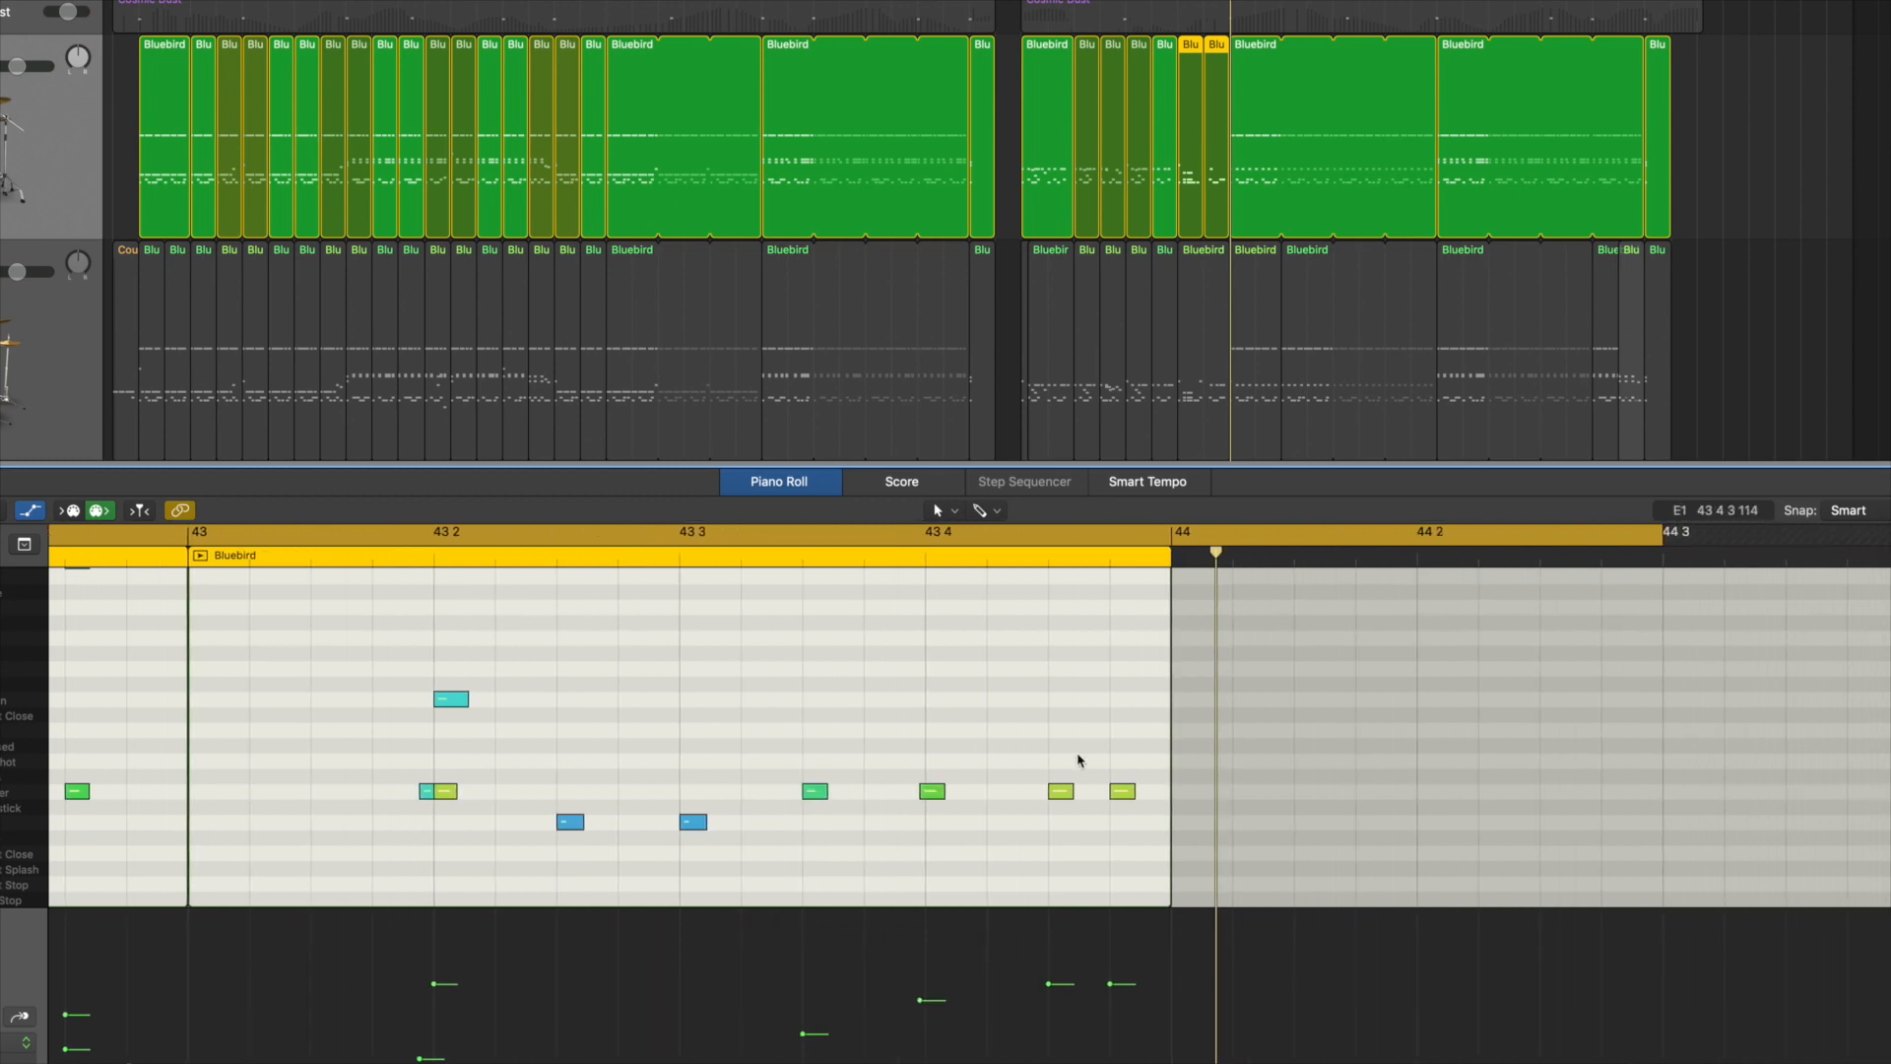
{"action": "scroll", "coordinate": [1044, 768], "scroll_direction": "left", "scroll_amount": 5}
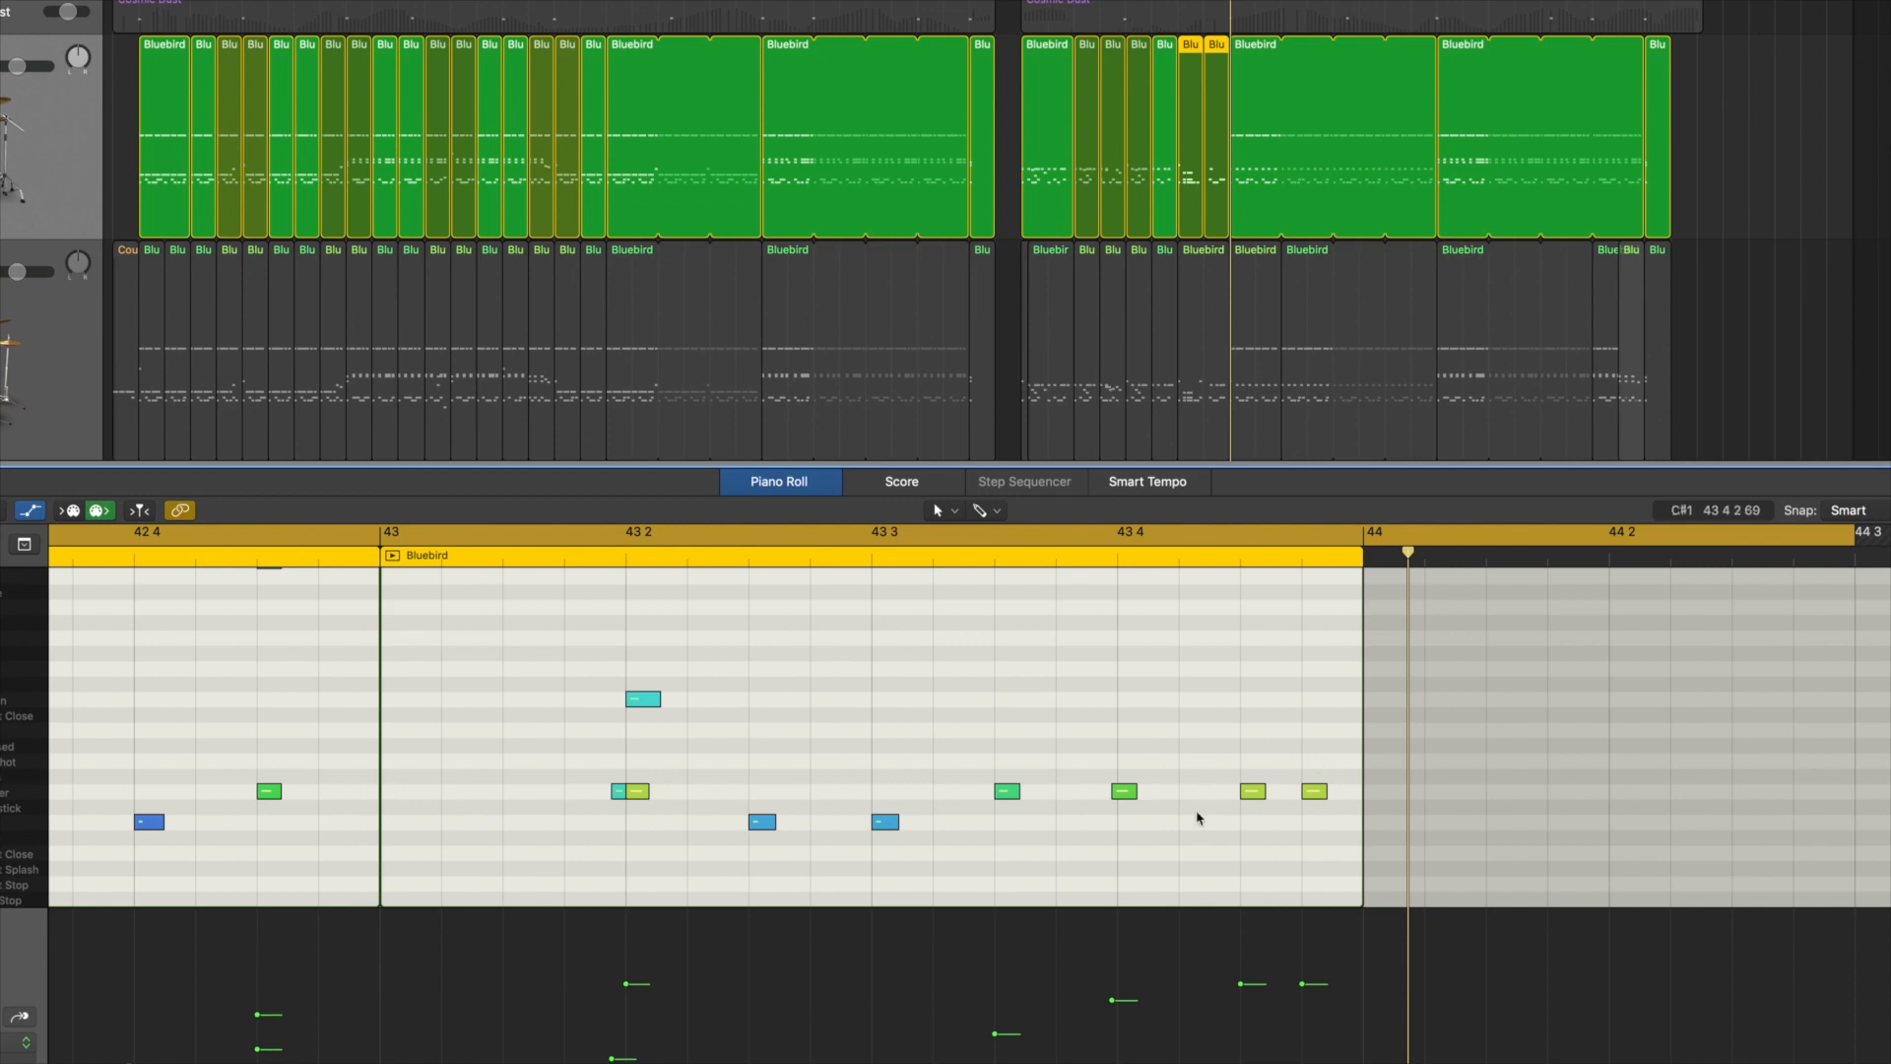
Step: Lower the velocities of the snares at 43 4 3 and 43 4 4, with the last one softer, and play the fill
{"action": "left_click_drag", "start_coordinate": [1233, 762], "coordinate": [1338, 835]}
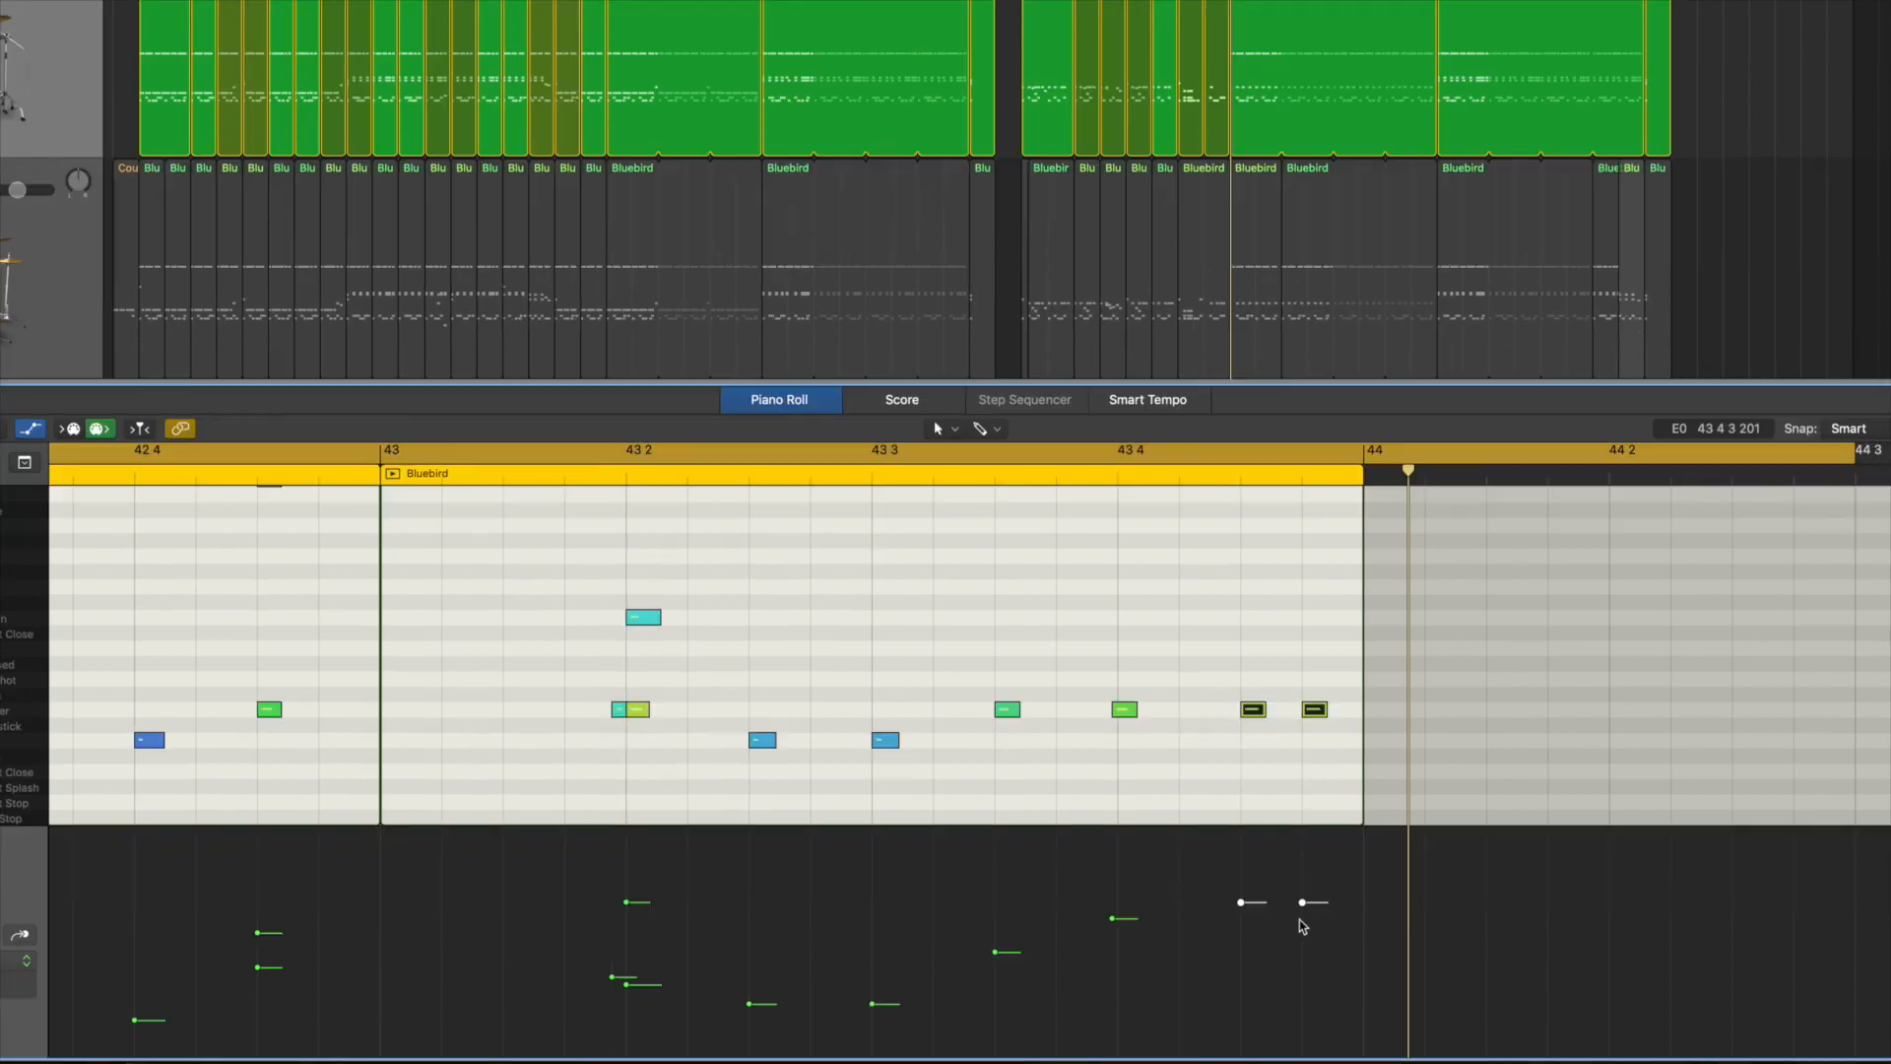
{"action": "left_click_drag", "start_coordinate": [1301, 901], "coordinate": [1250, 1012]}
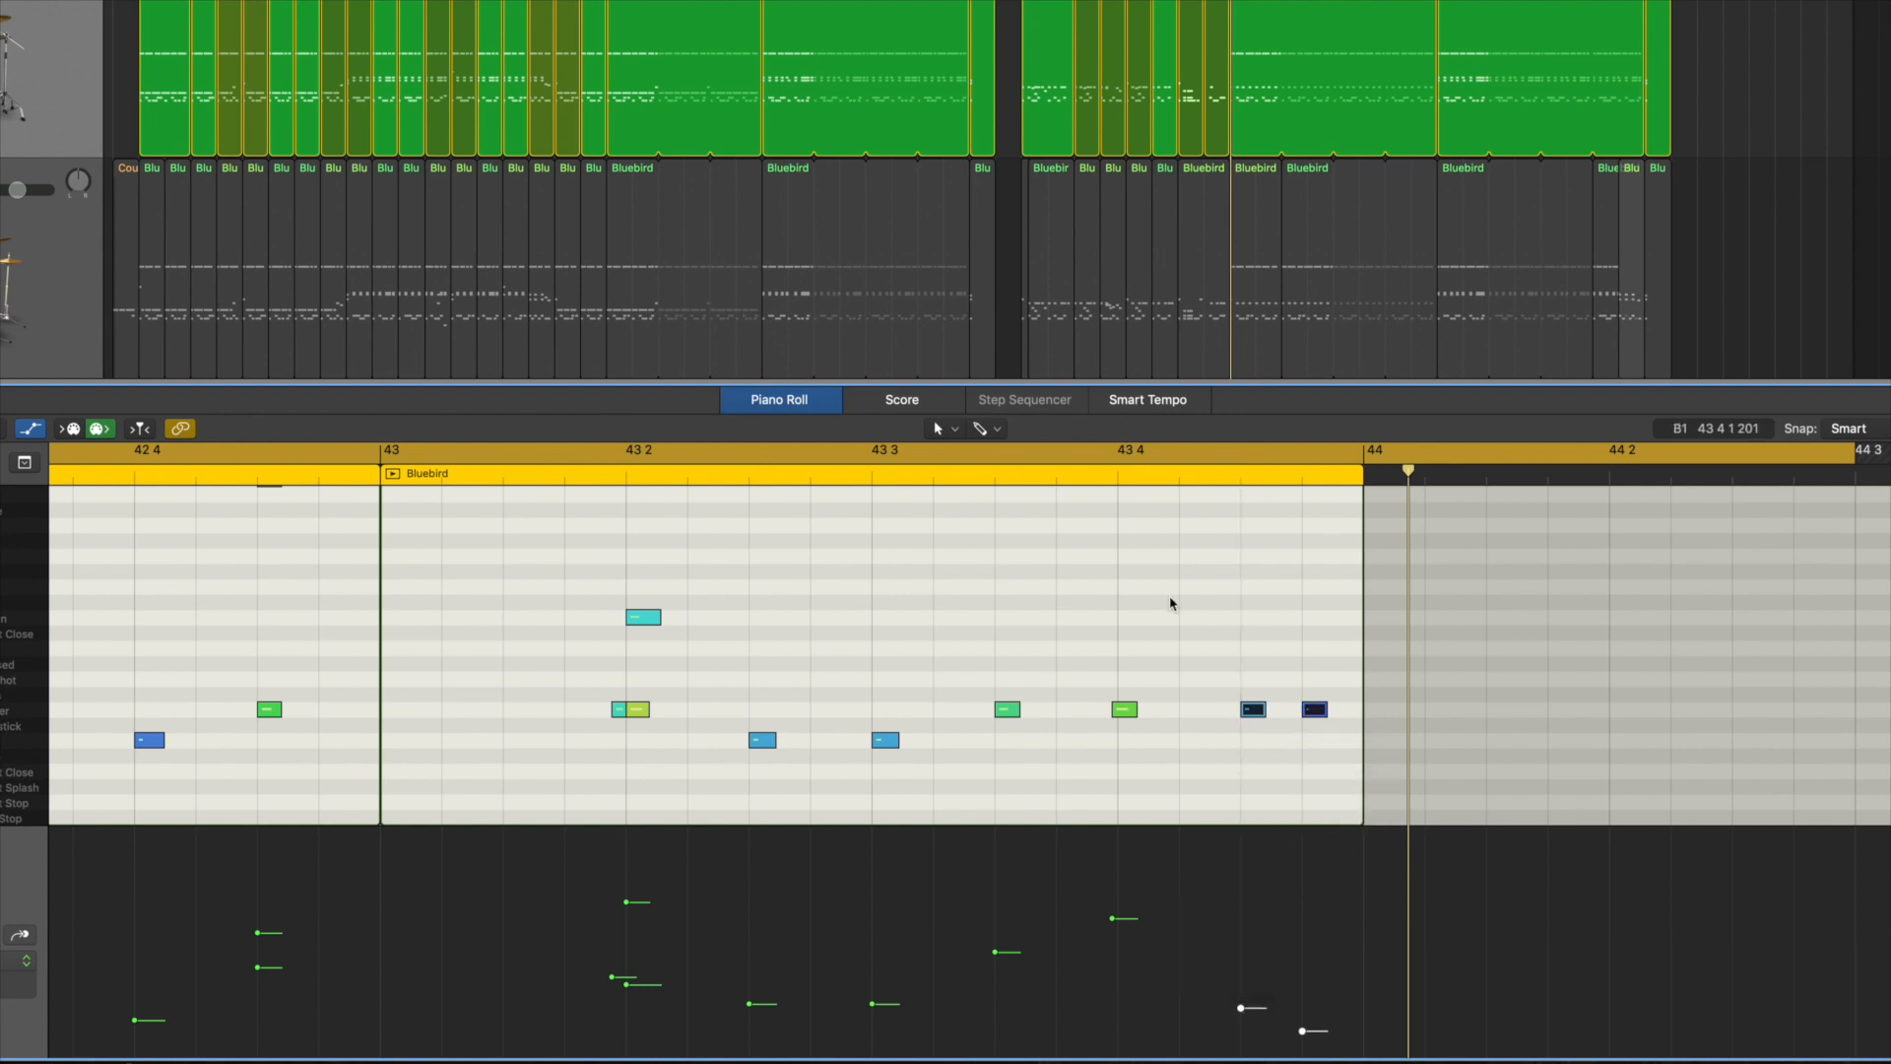
{"action": "left_click", "coordinate": [1186, 831]}
{"action": "scroll", "coordinate": [1123, 784], "scroll_direction": "left", "scroll_amount": 10}
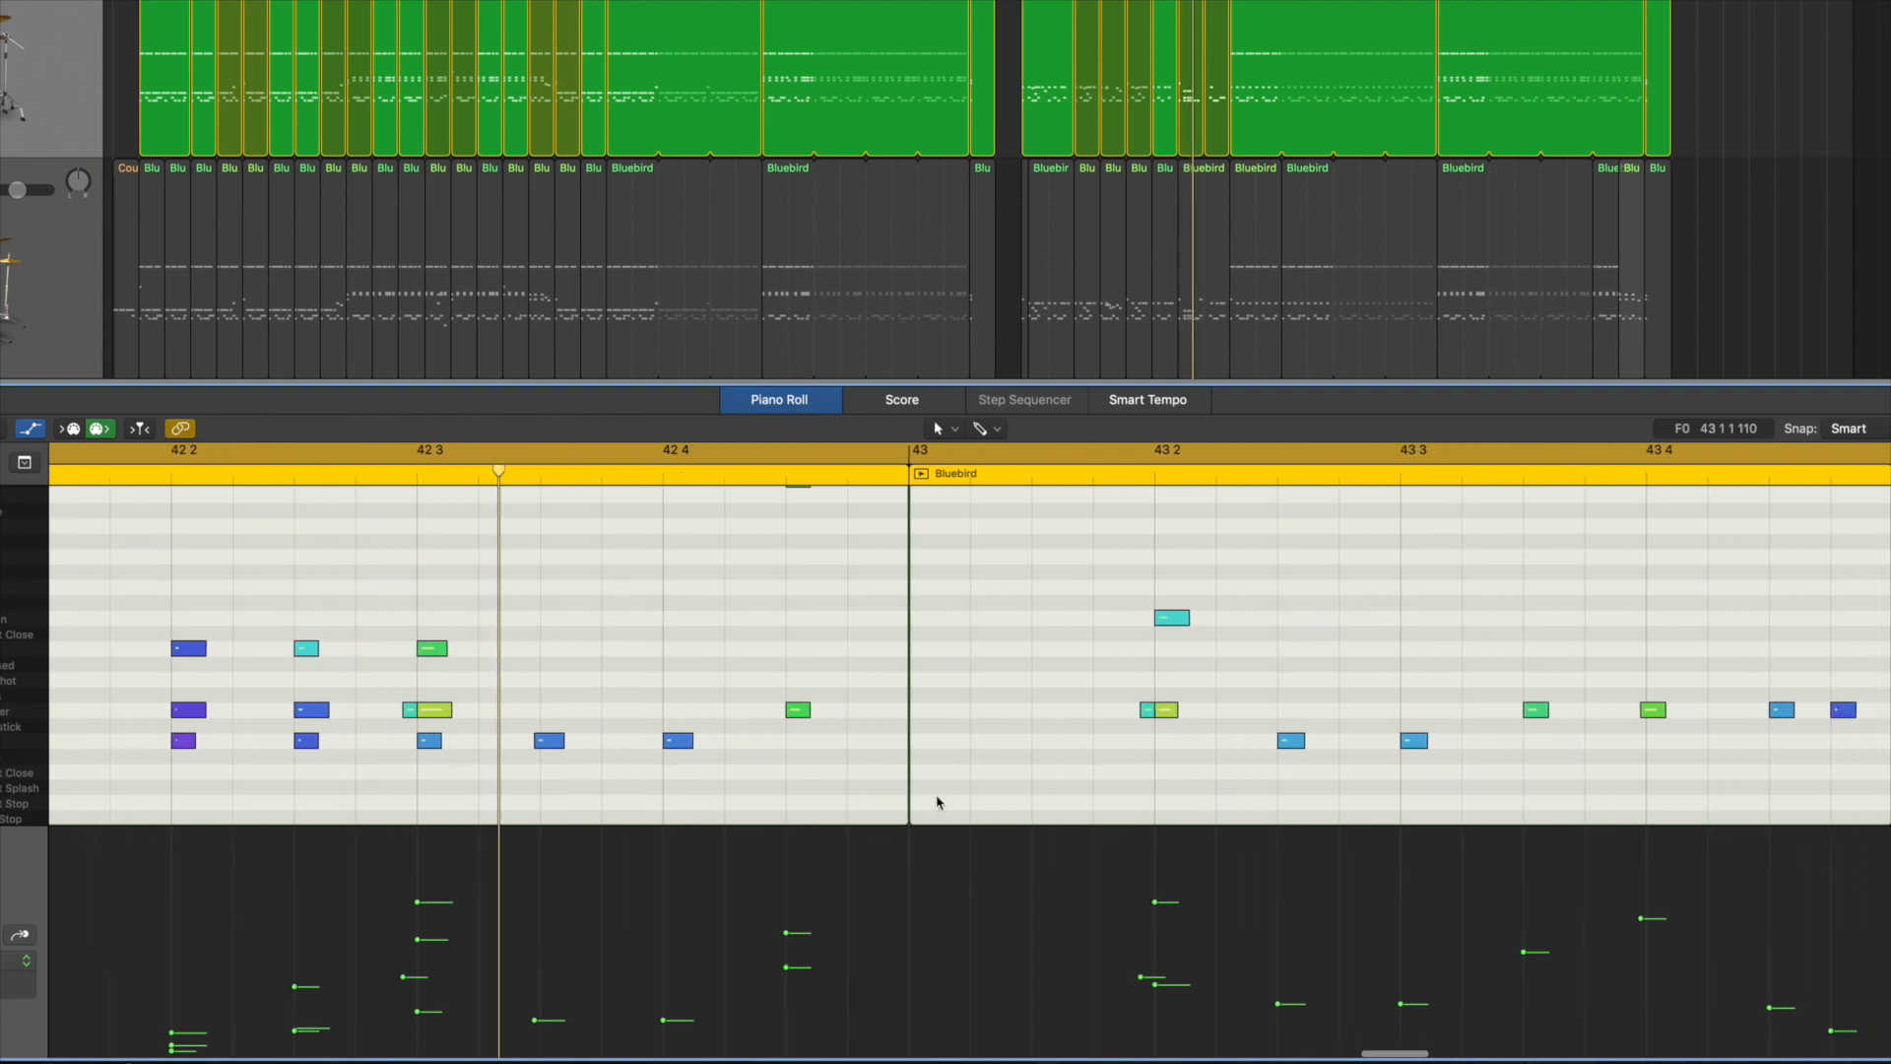
{"action": "scroll", "coordinate": [937, 801], "scroll_direction": "right", "scroll_amount": 8}
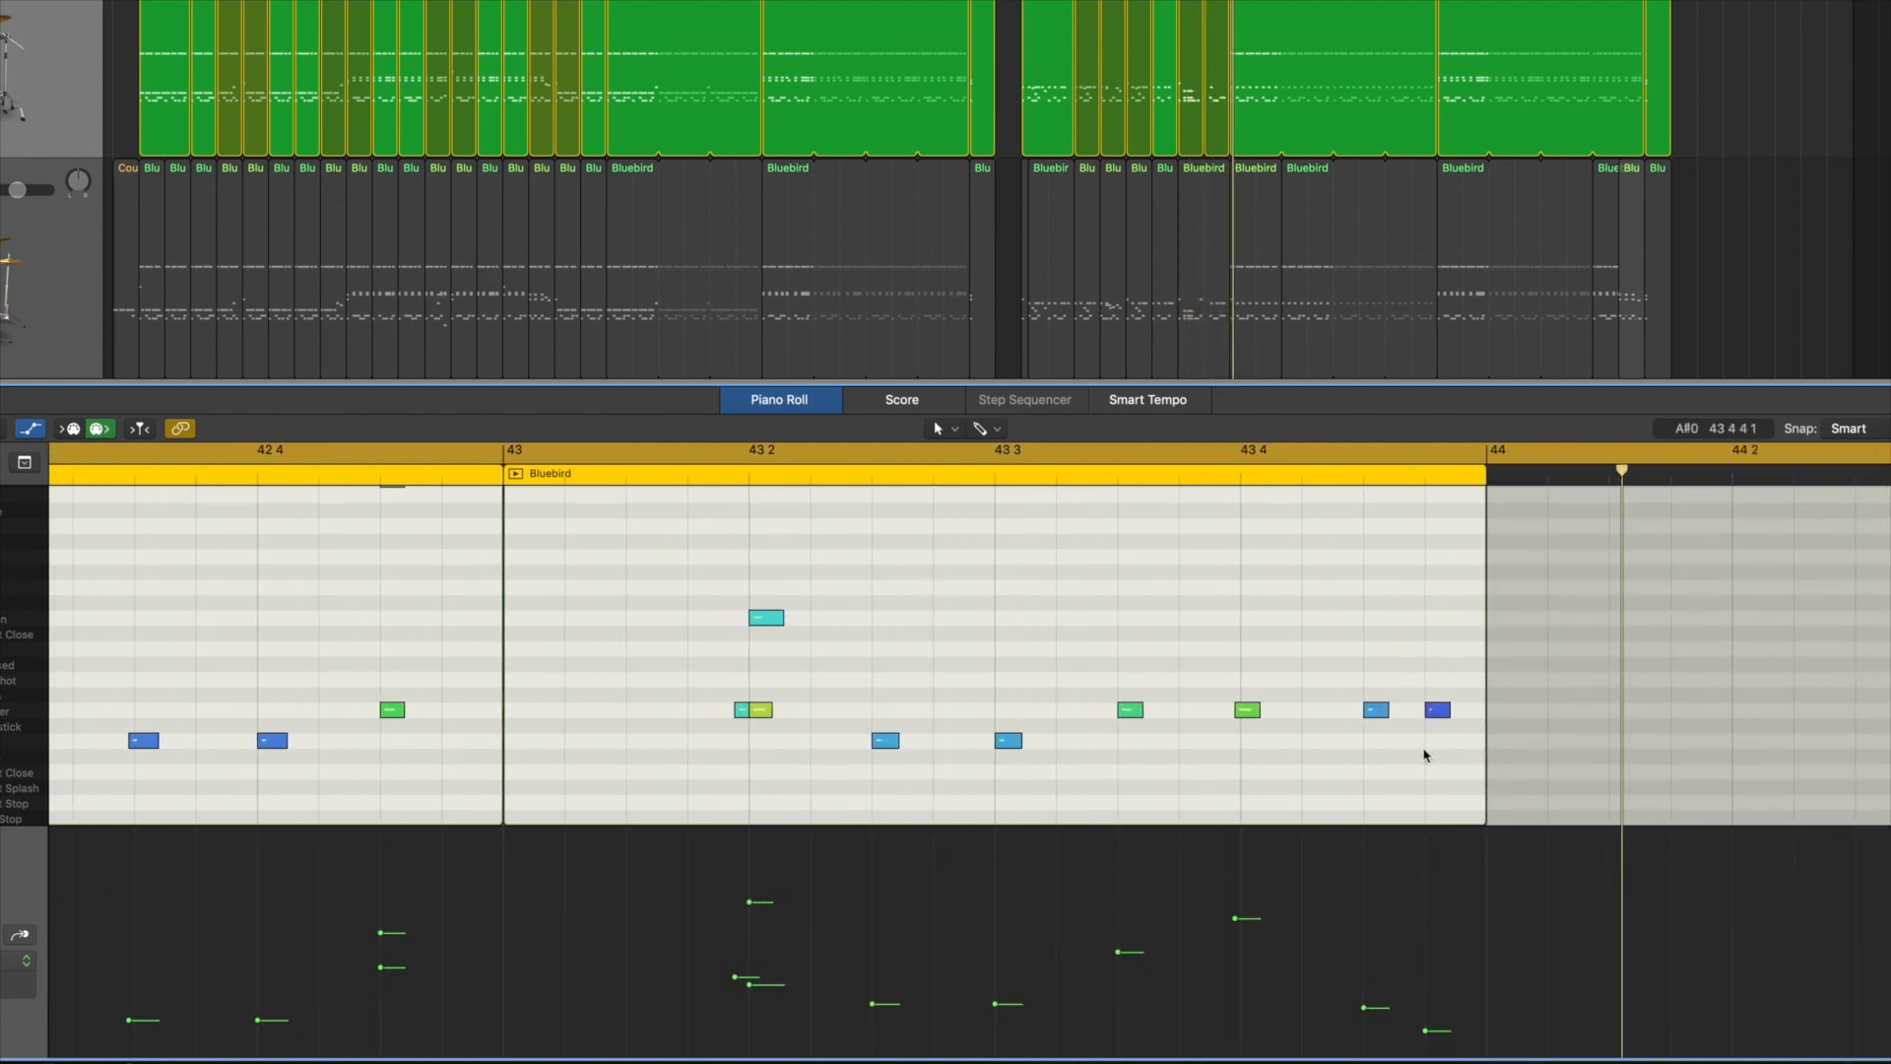
Step: Raise the velocities of bar 43's last two snares together, setting the one at 43 4 3 to 40, and play the fill
{"action": "left_click_drag", "start_coordinate": [1453, 753], "coordinate": [1359, 694]}
{"action": "left_click_drag", "start_coordinate": [1362, 1008], "coordinate": [1363, 985]}
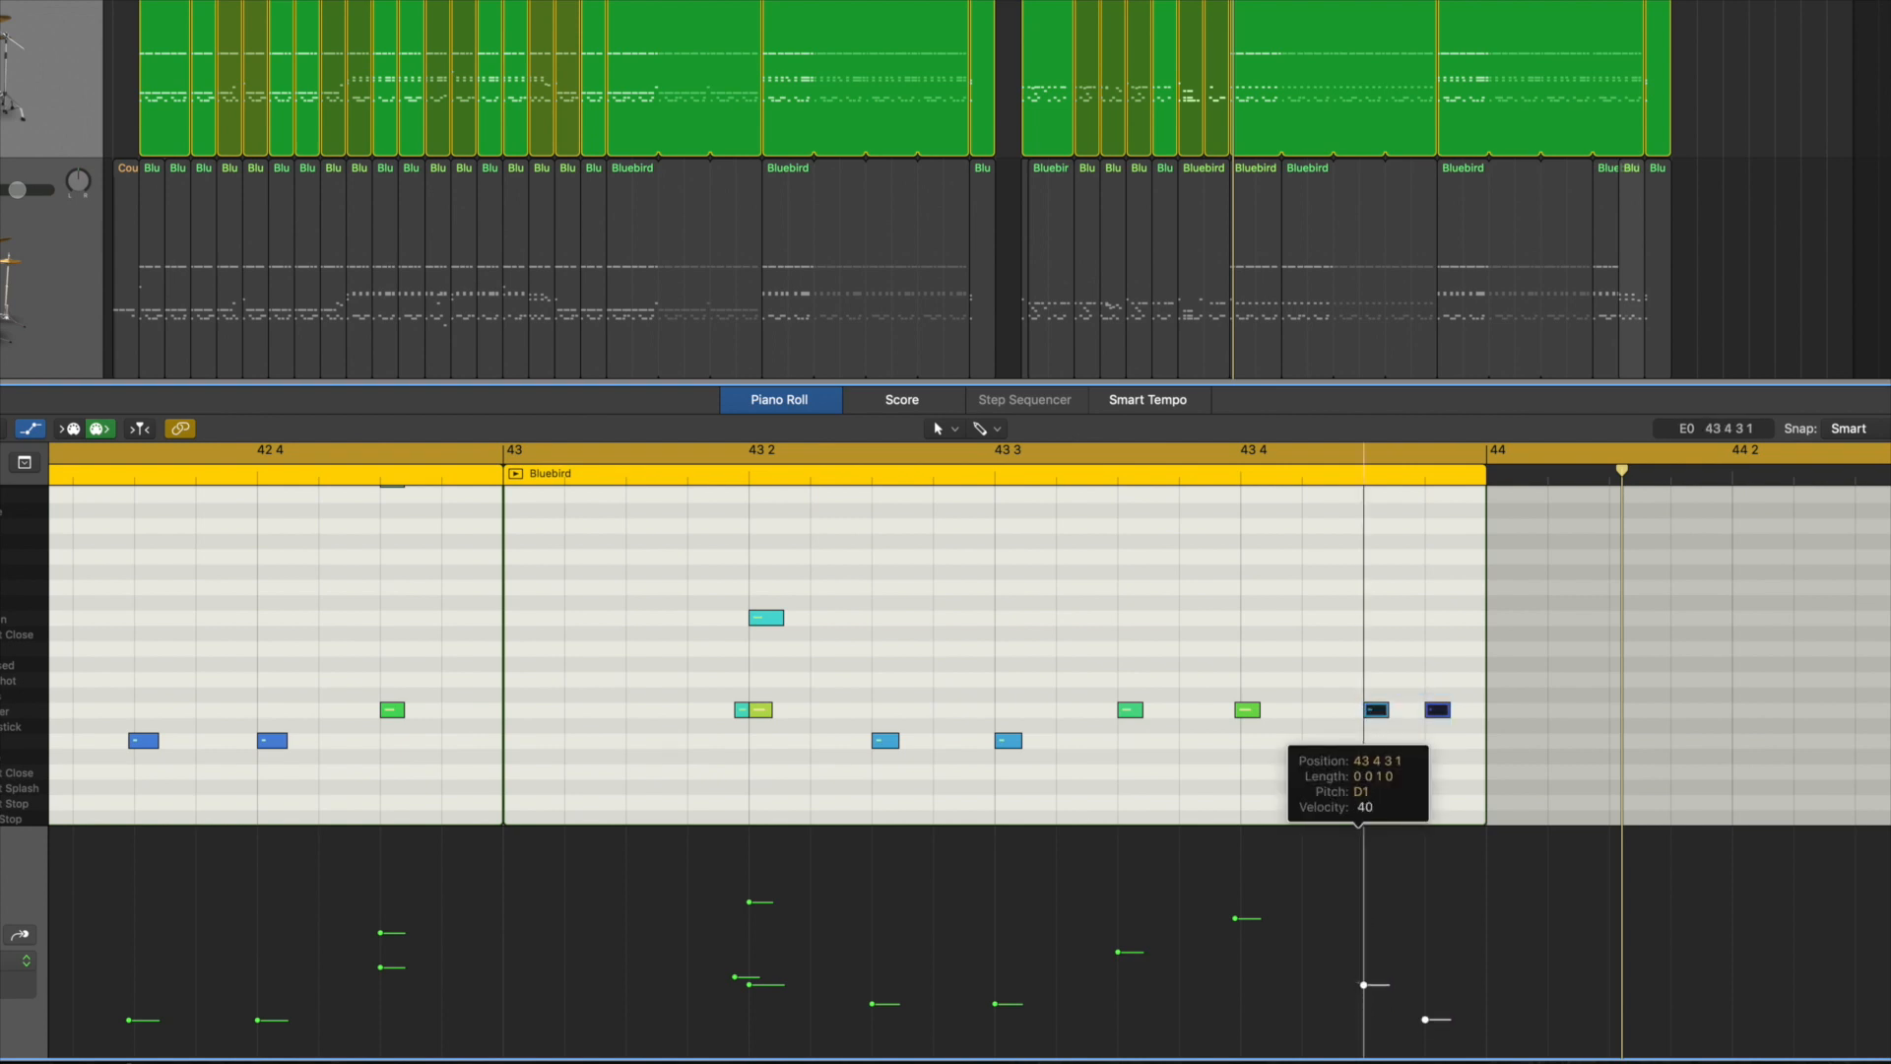
{"action": "left_click", "coordinate": [1342, 759]}
{"action": "key", "text": "space"}
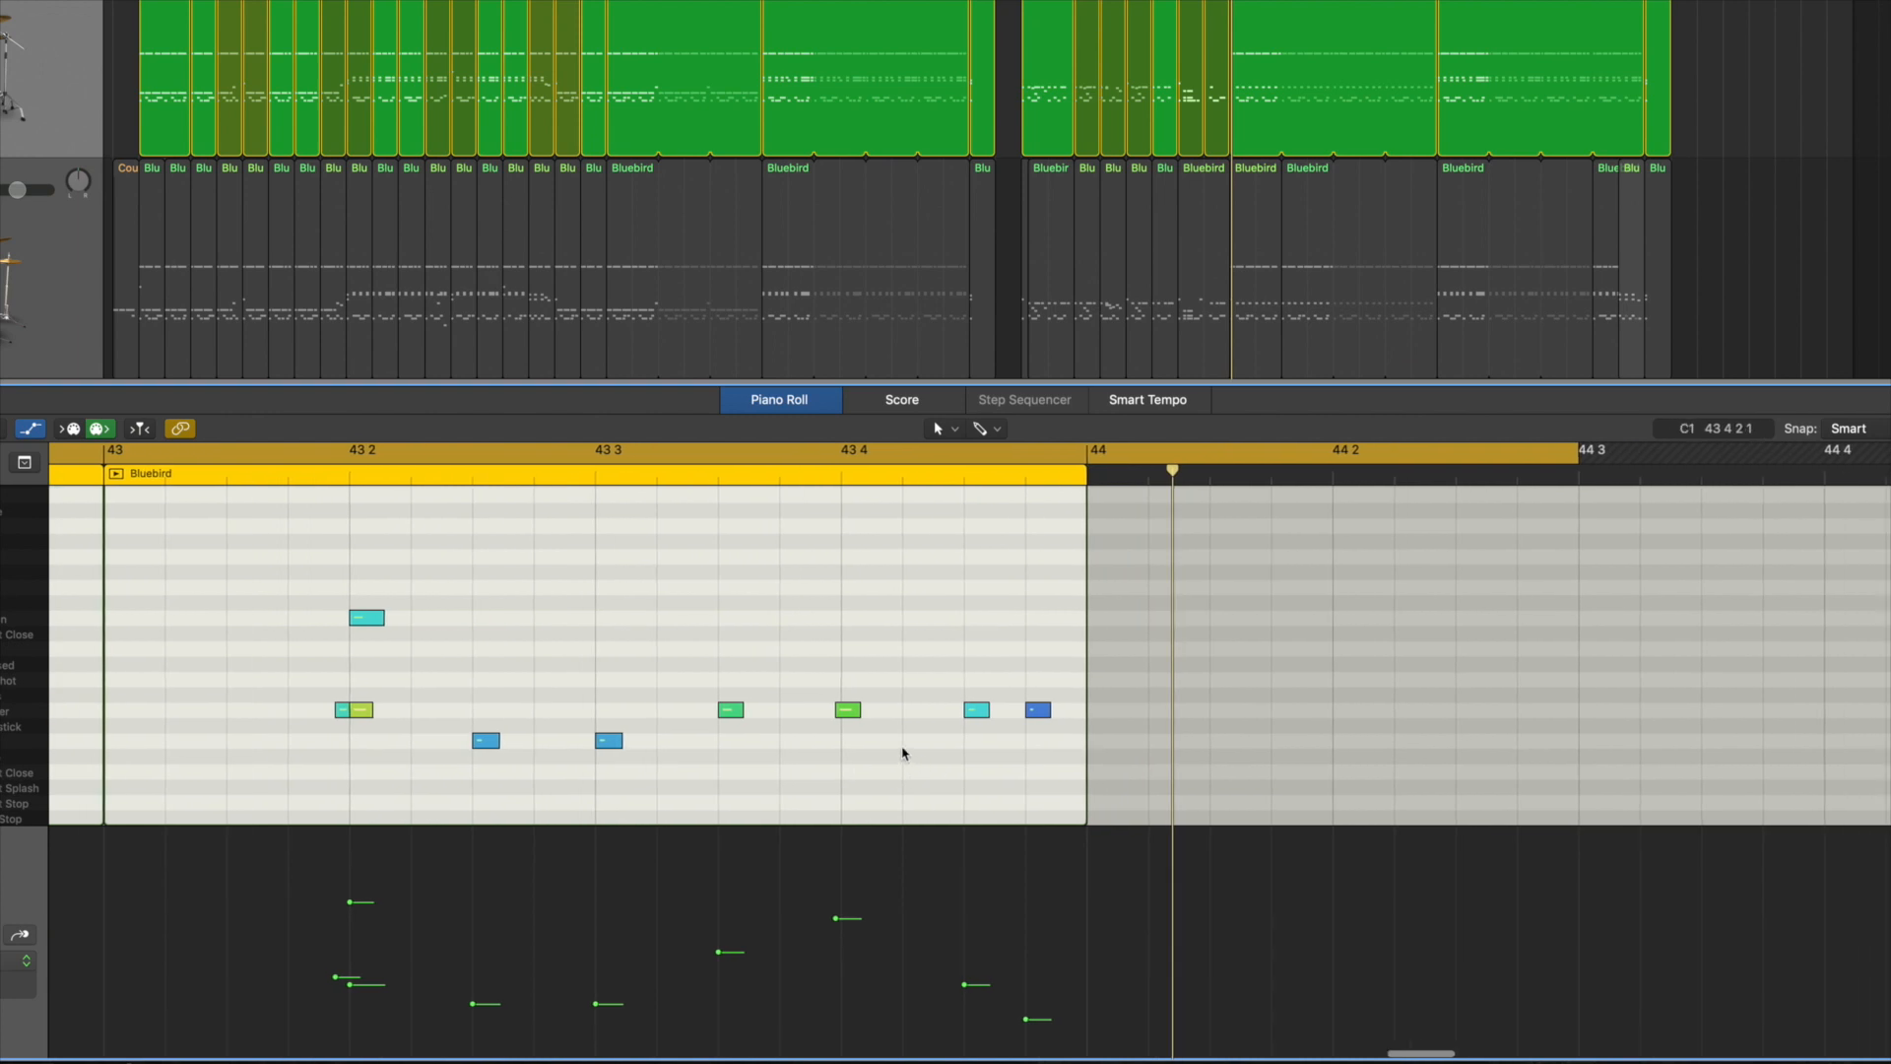
Step: Raise the velocities of the snares at 43 3 3, 43 4 and 42 4 3, and play the fill again
{"action": "left_click_drag", "start_coordinate": [860, 739], "coordinate": [698, 682]}
{"action": "left_click_drag", "start_coordinate": [836, 926], "coordinate": [835, 890]}
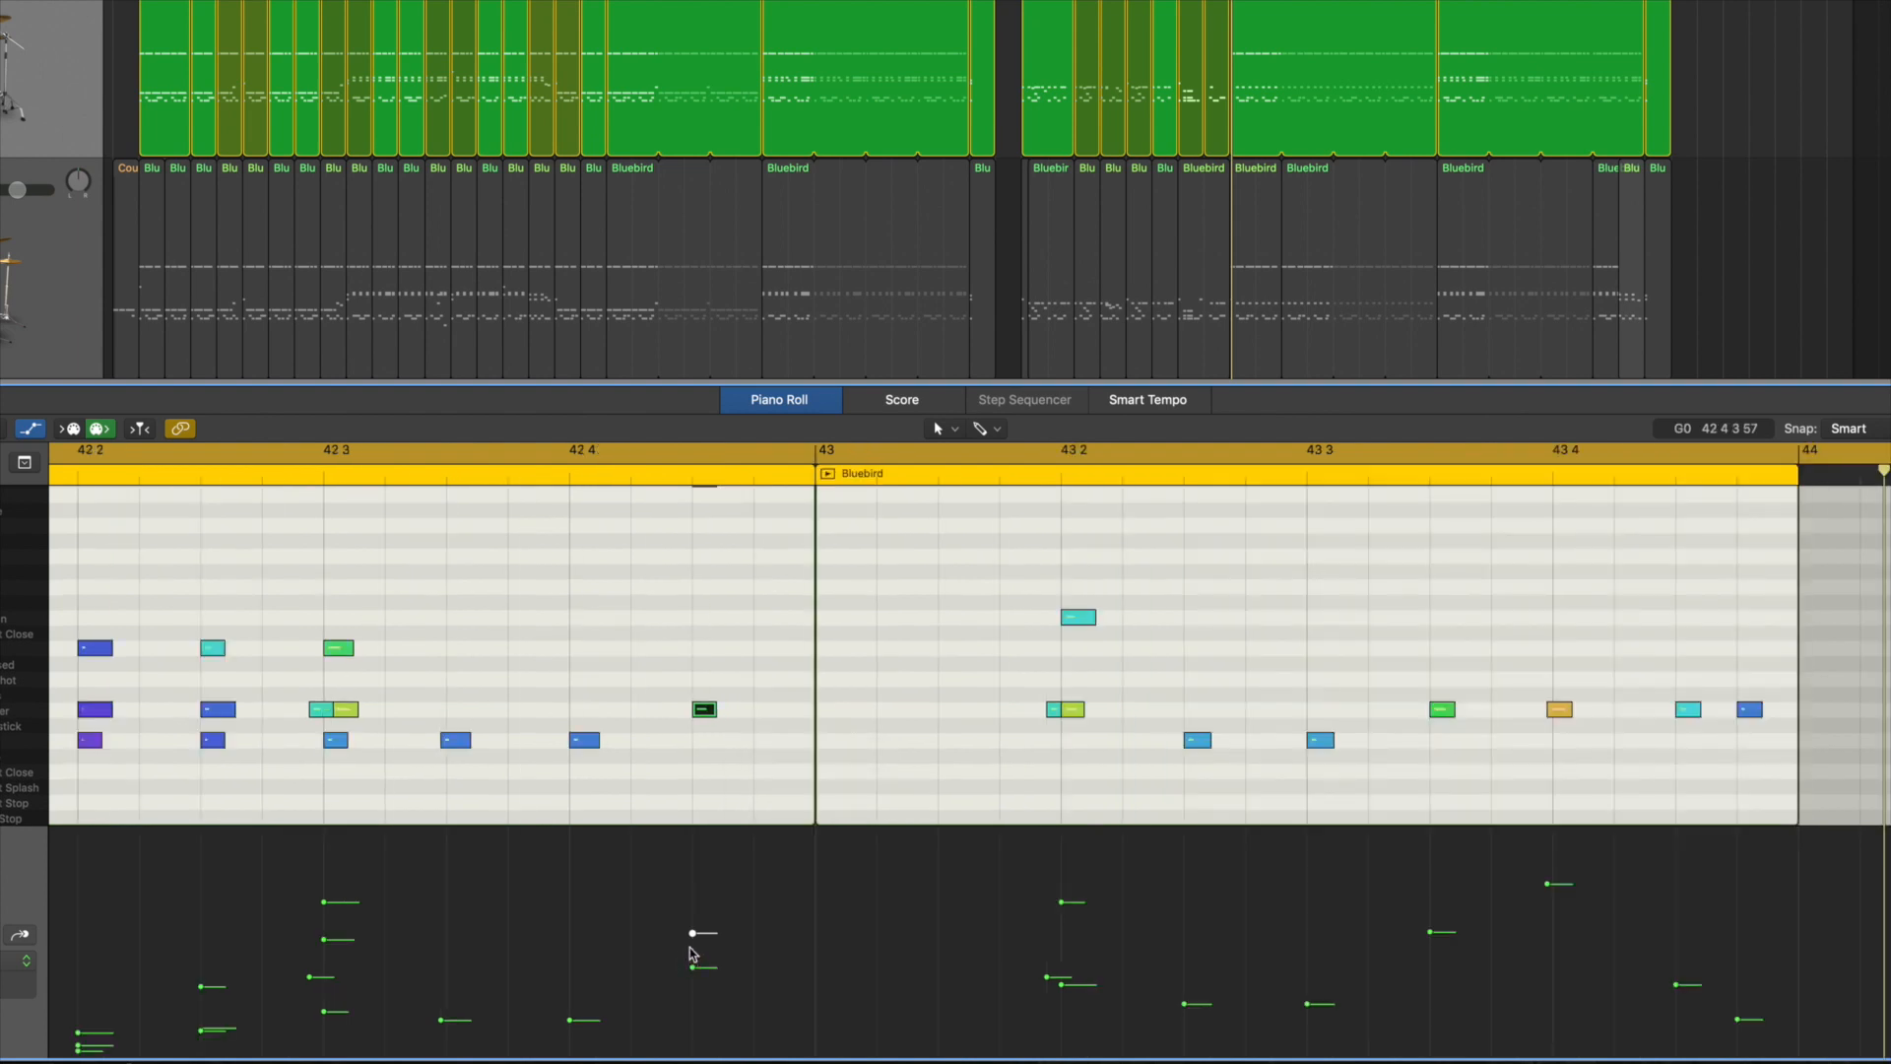
{"action": "left_click", "coordinate": [706, 768]}
{"action": "left_click", "coordinate": [707, 710]}
{"action": "left_click_drag", "start_coordinate": [692, 933], "coordinate": [693, 915]}
{"action": "left_click", "coordinate": [751, 764]}
{"action": "key", "text": "space"}
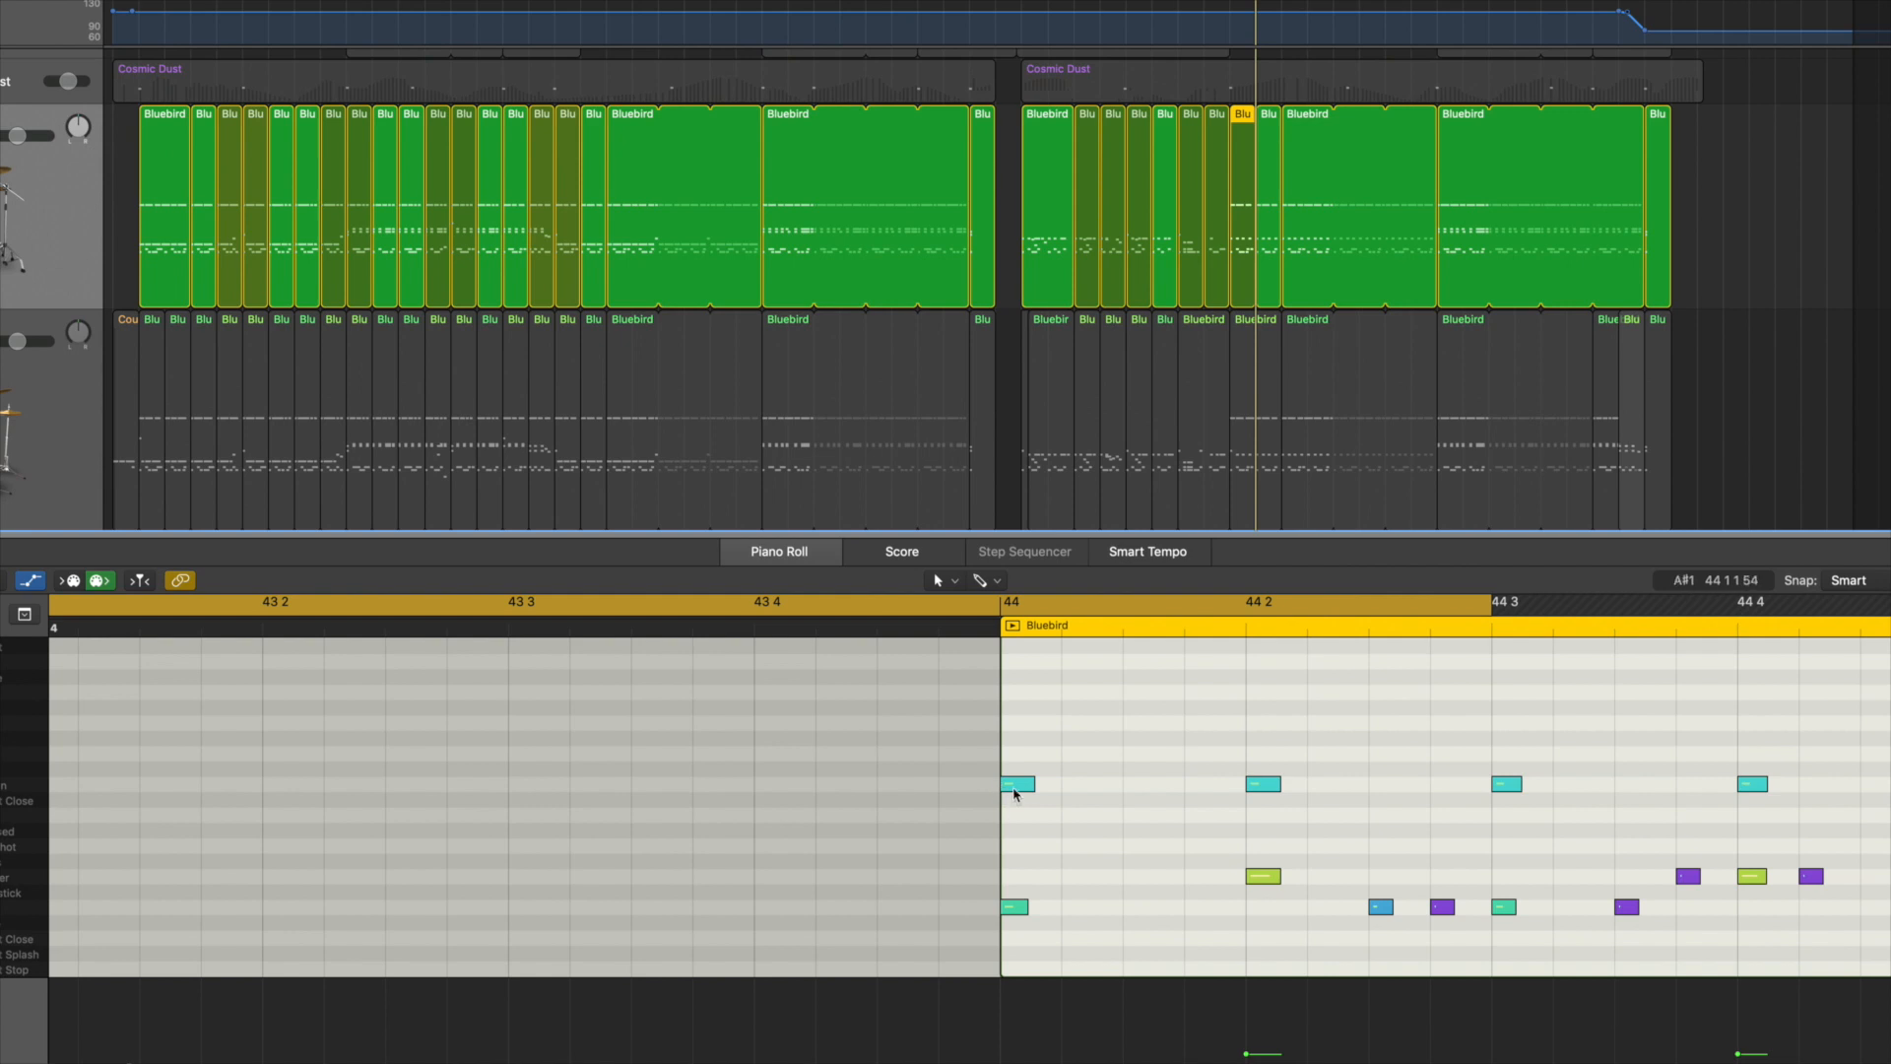
{"action": "left_click_drag", "start_coordinate": [1014, 794], "coordinate": [1010, 741]}
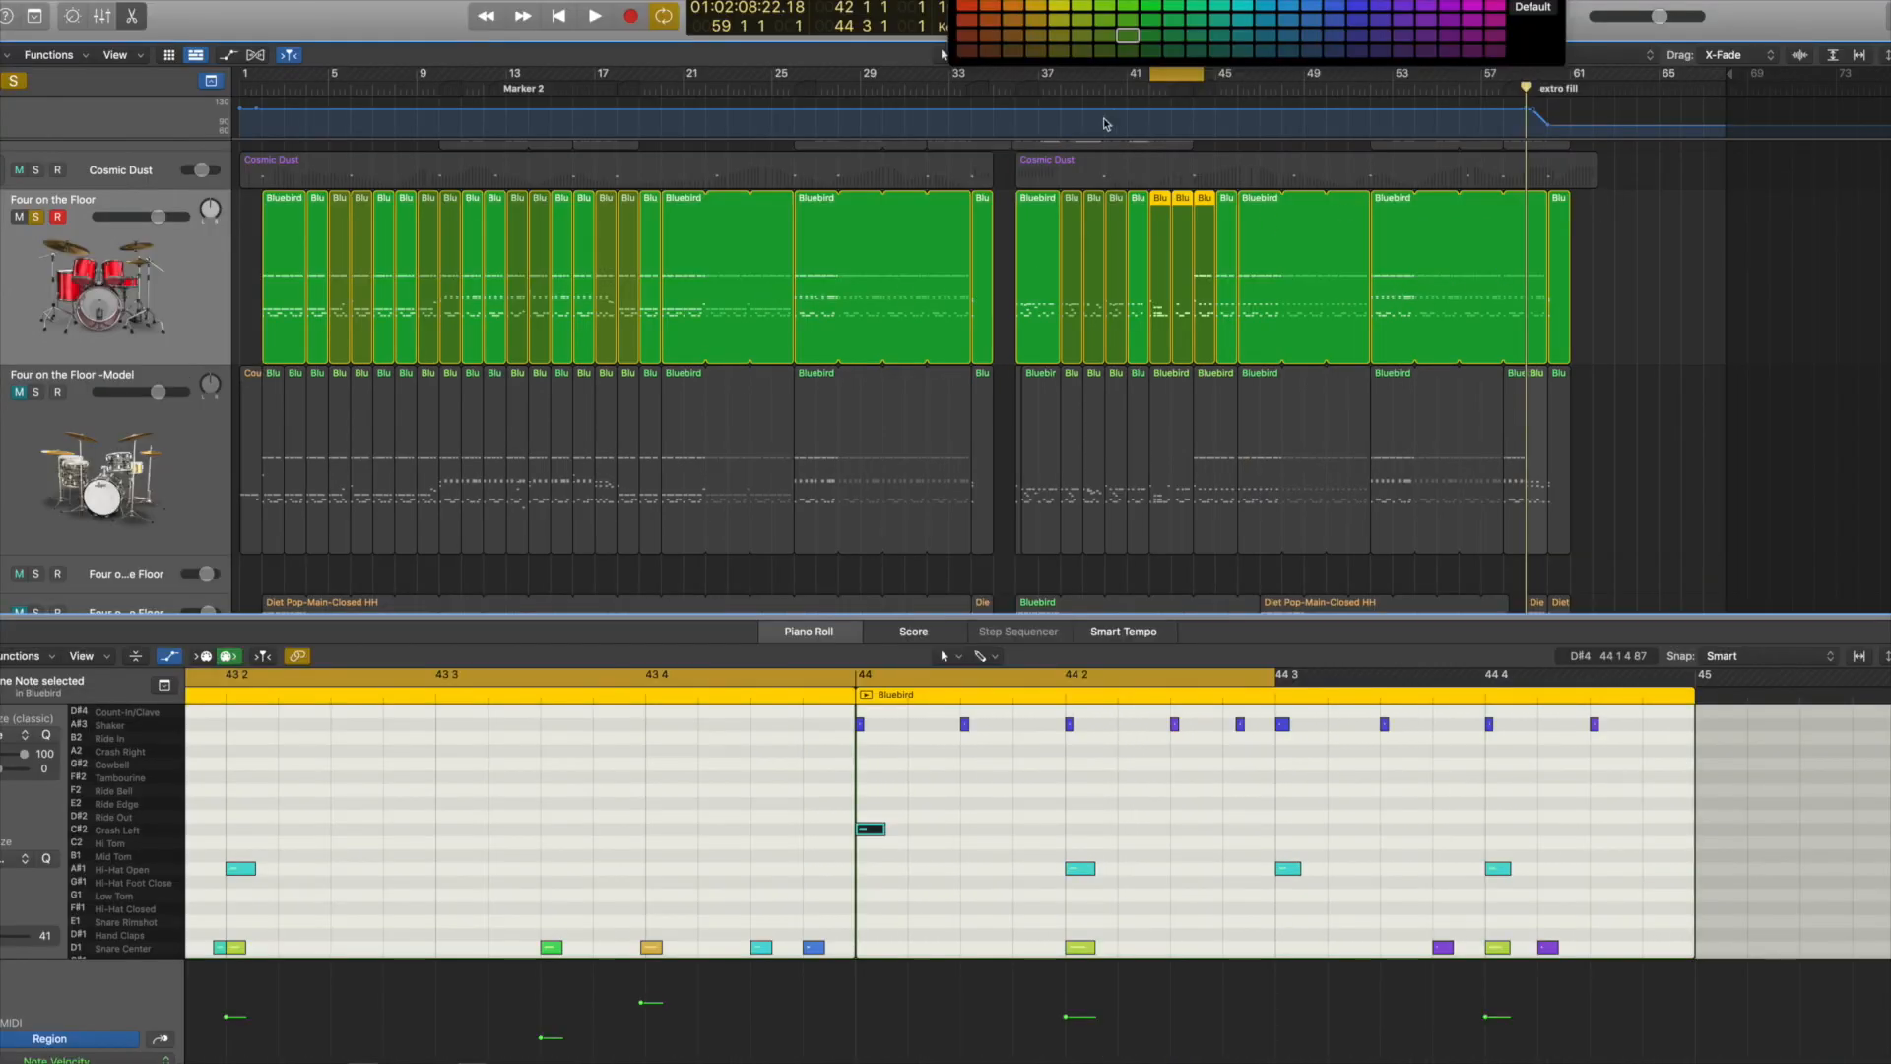
Step: Play the model track's extro fill from bar 58 and examine its tom, crash and kick notes and the tempo curve
{"action": "mouse_move", "coordinate": [1071, 5]}
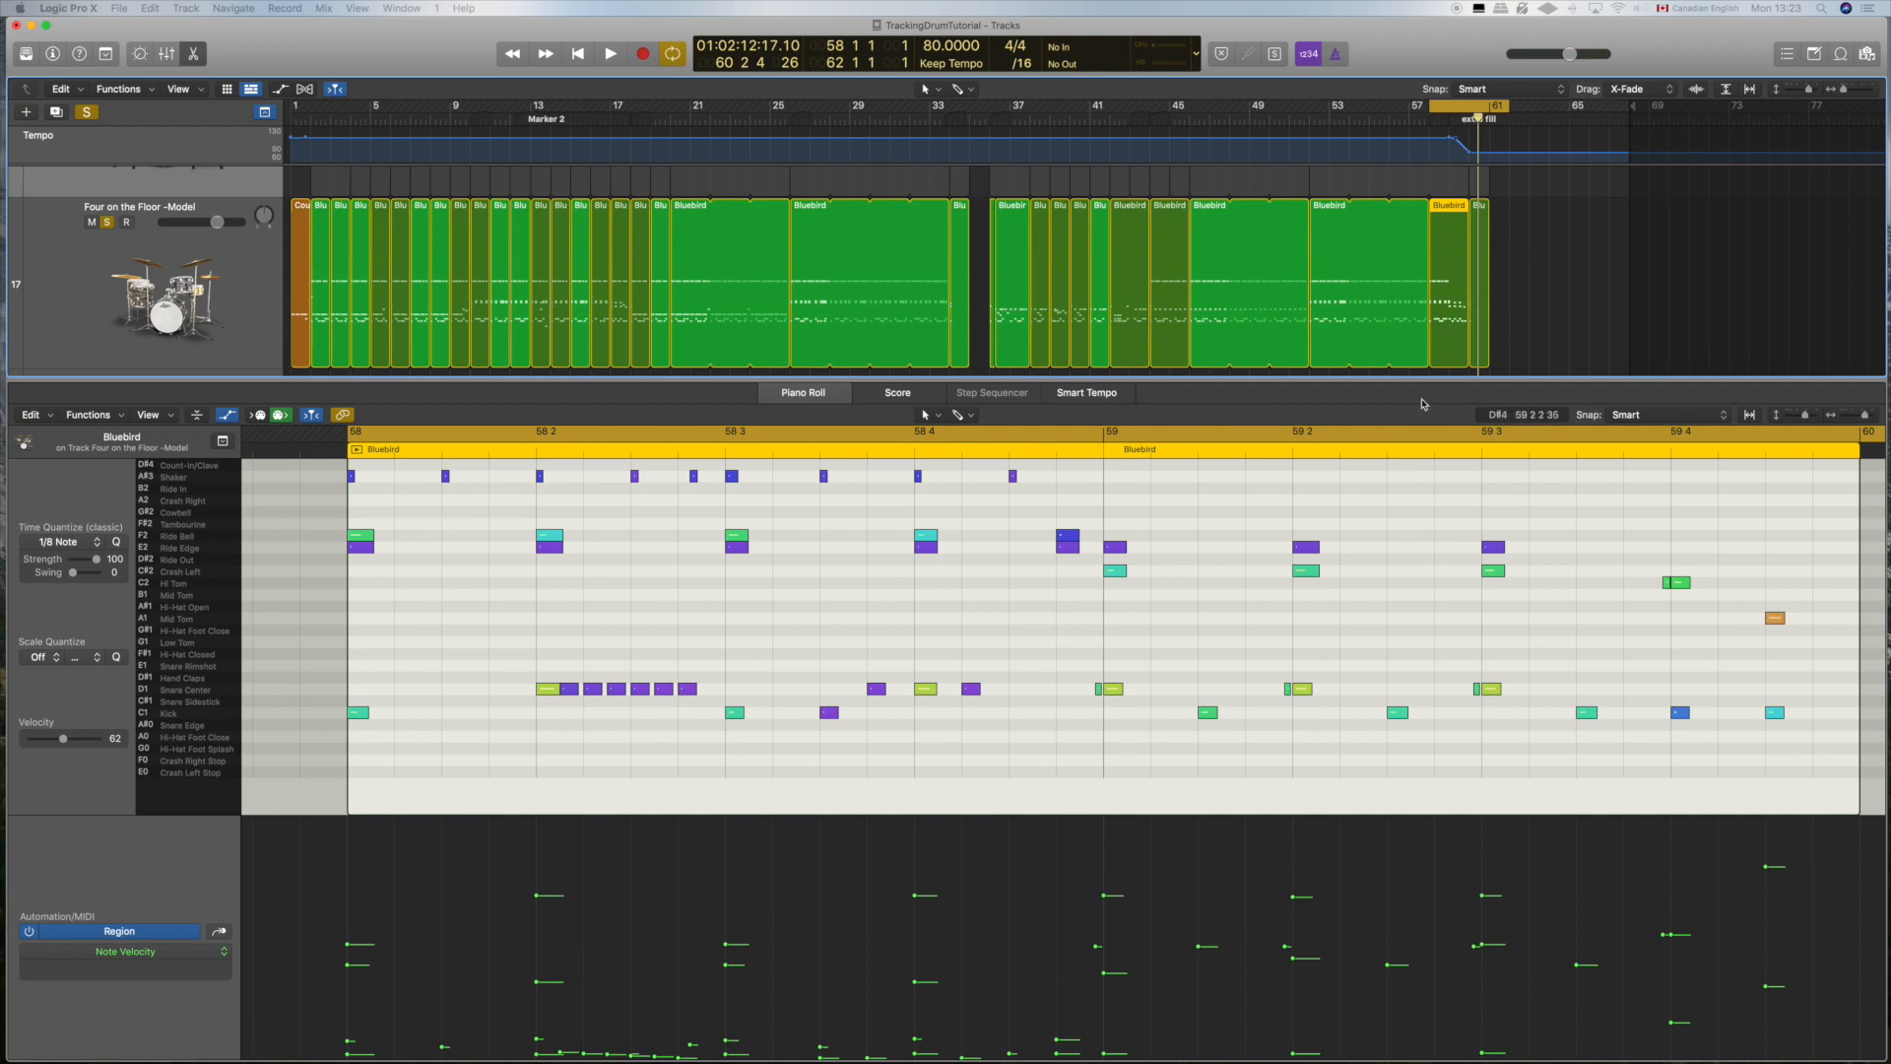
{"action": "key", "text": "space"}
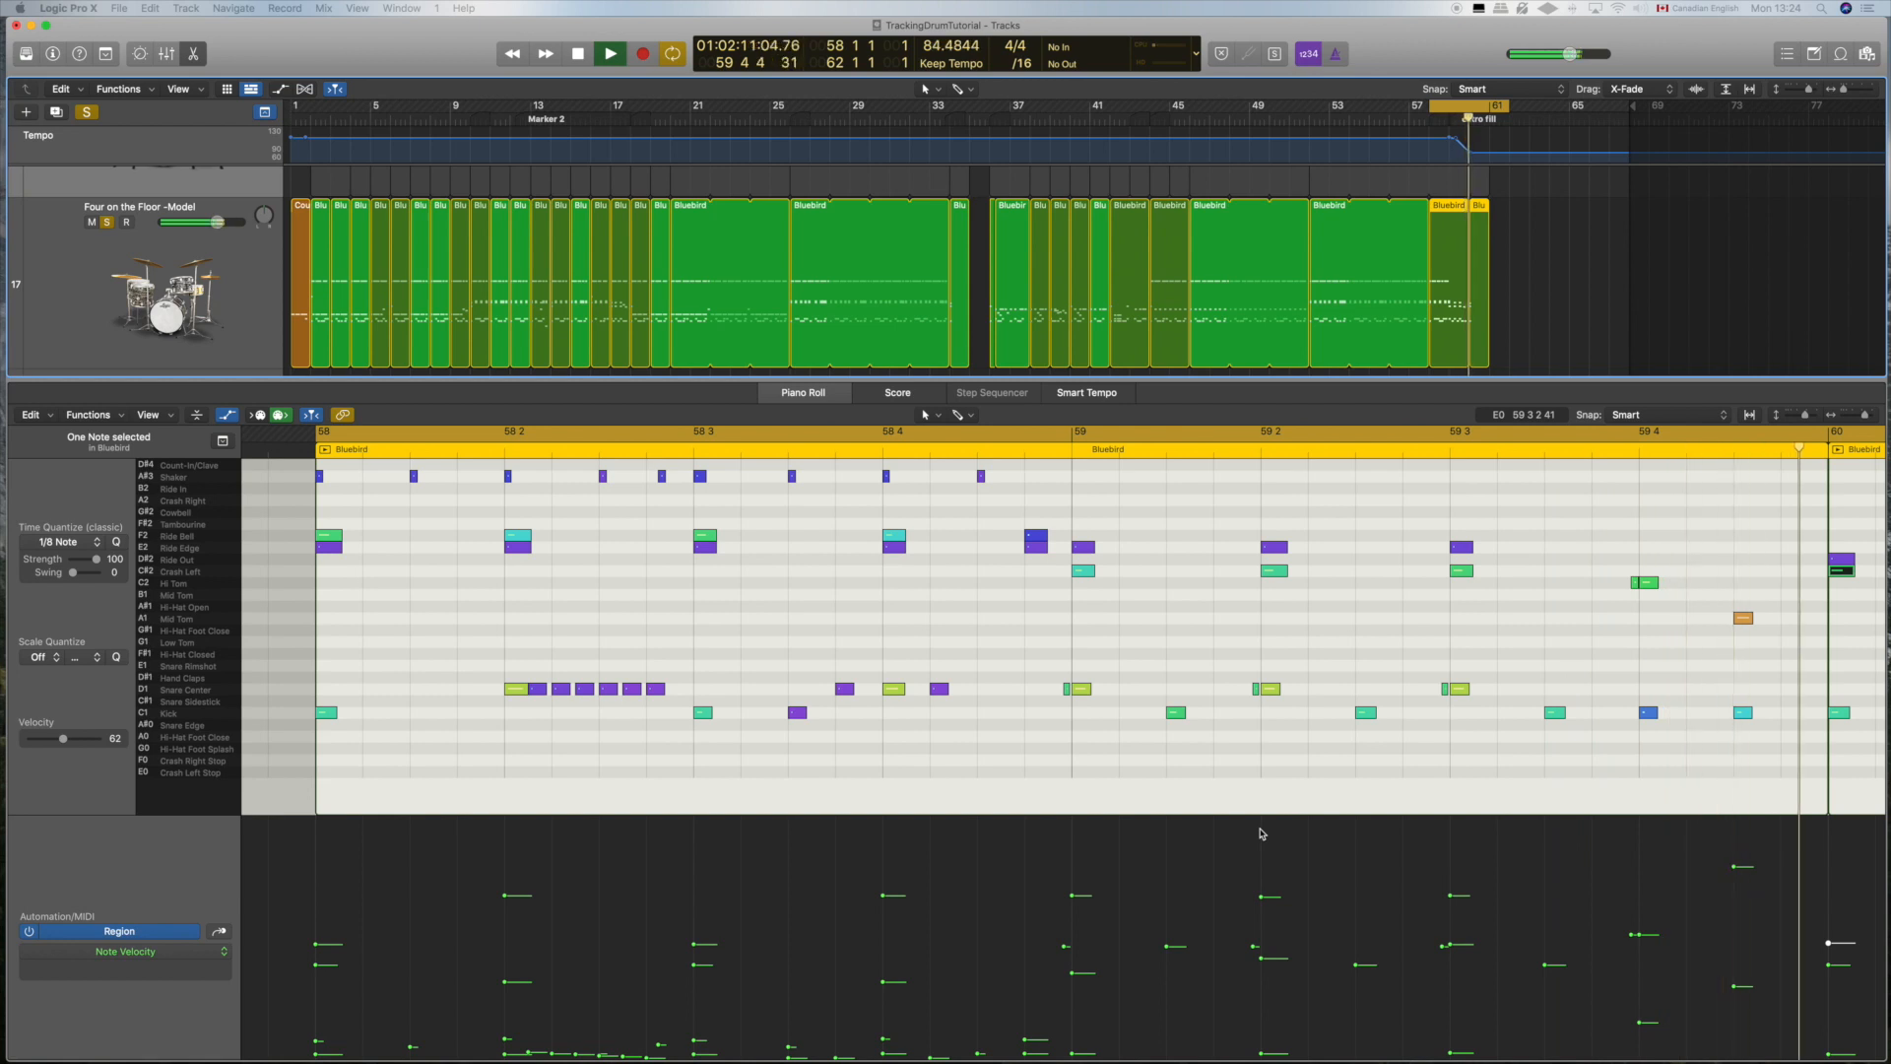
{"action": "key", "text": "space"}
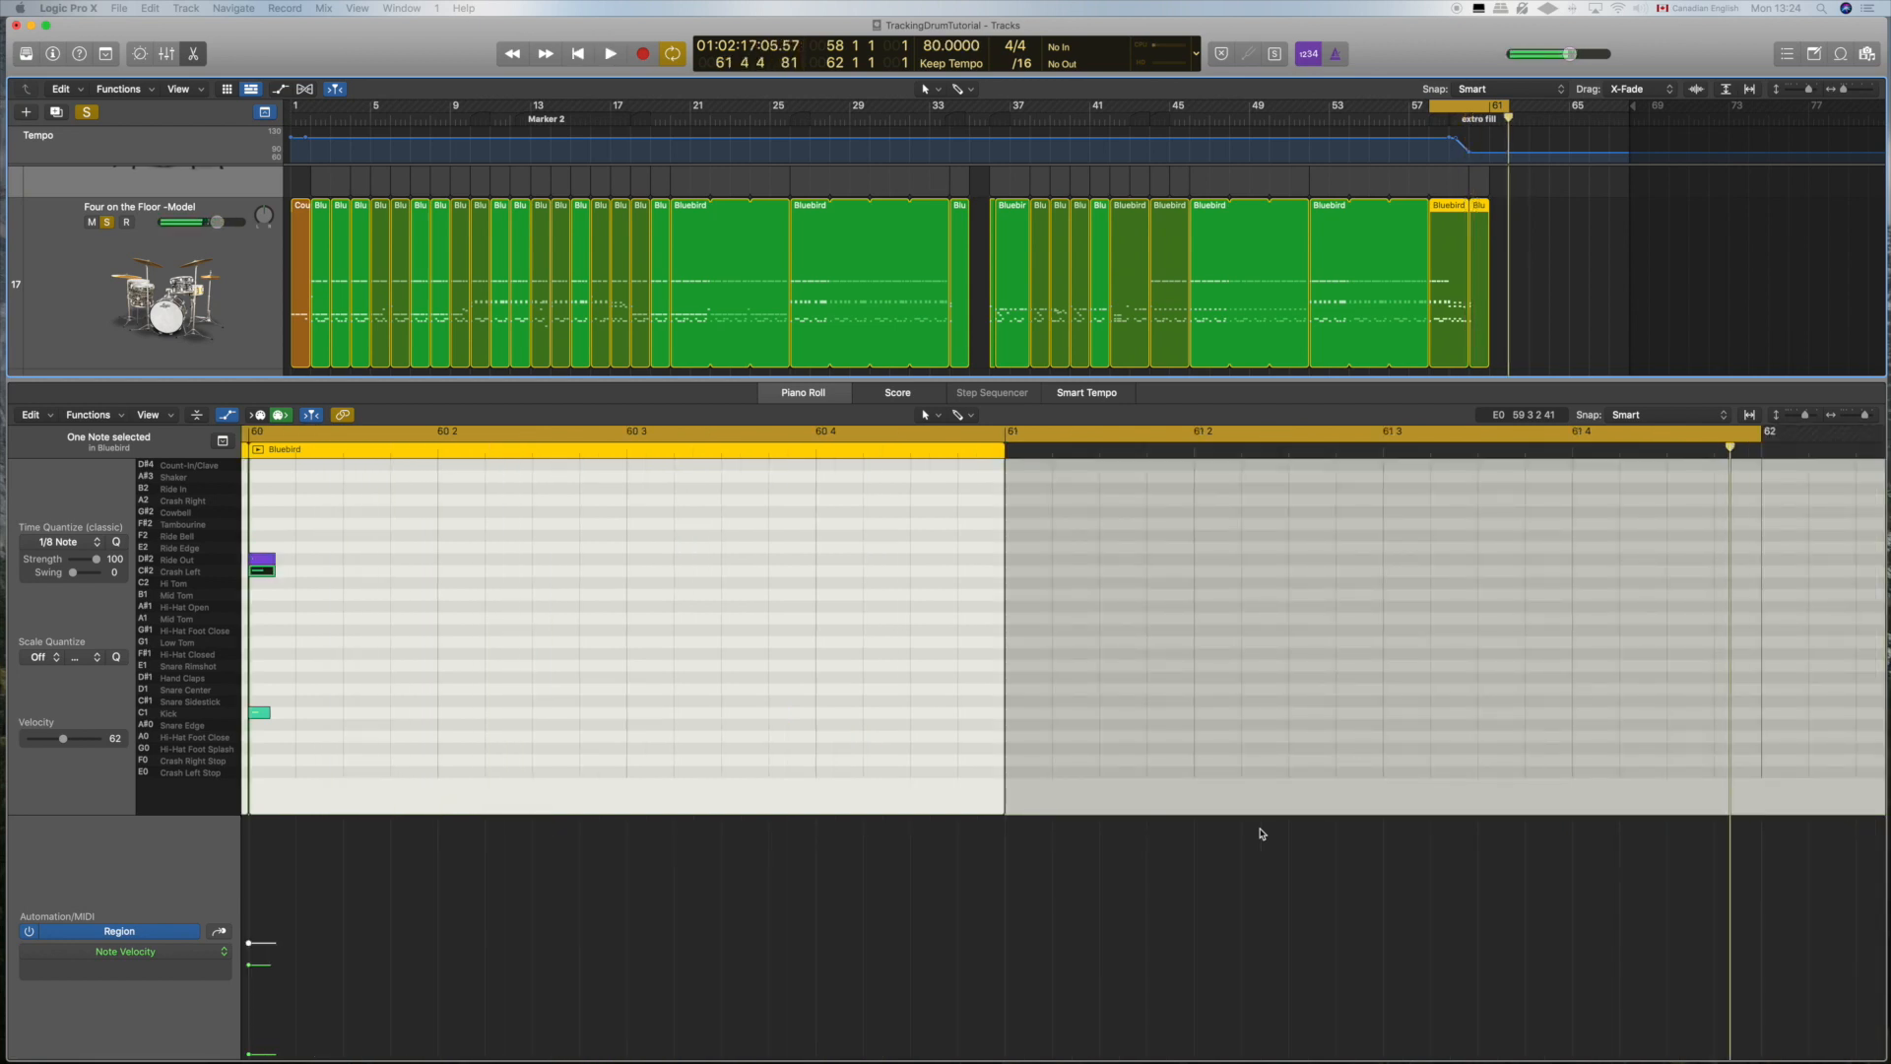
{"action": "scroll", "coordinate": [1007, 750], "scroll_direction": "left", "scroll_amount": 10}
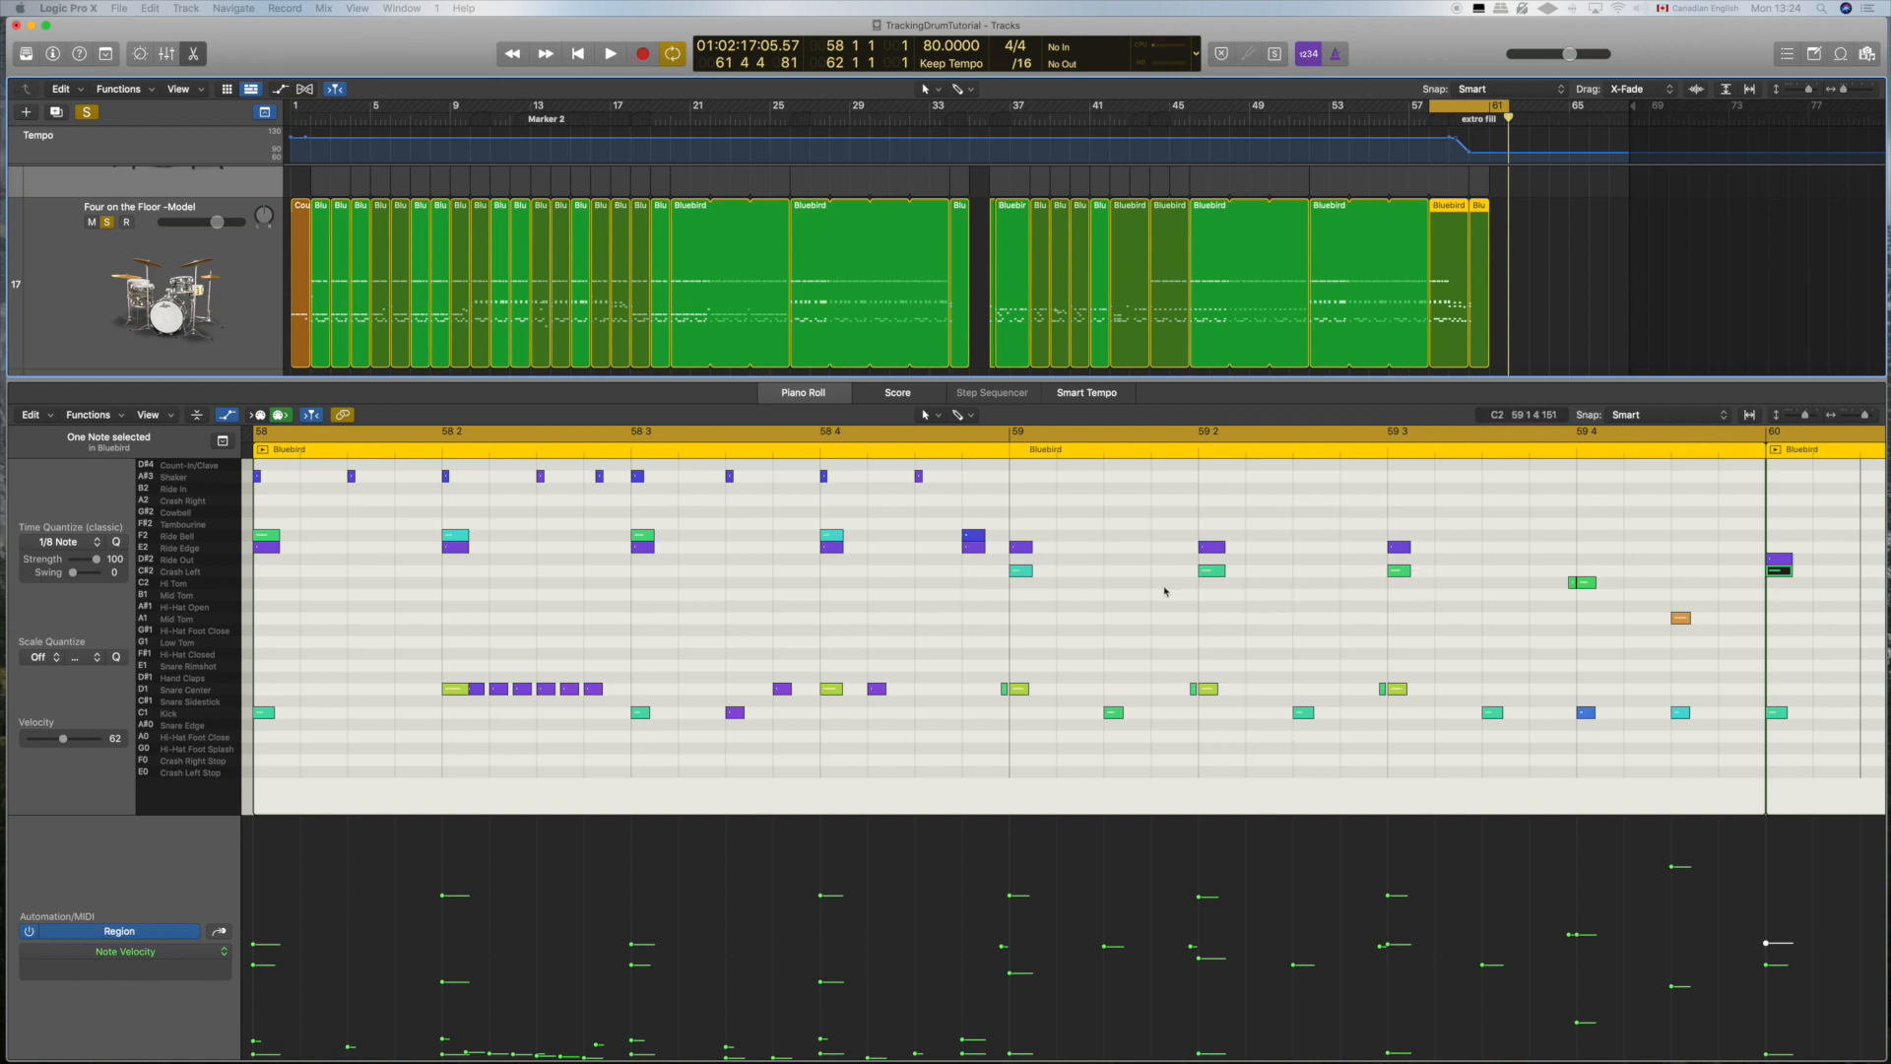
{"action": "scroll", "coordinate": [1329, 596], "scroll_direction": "right", "scroll_amount": 5}
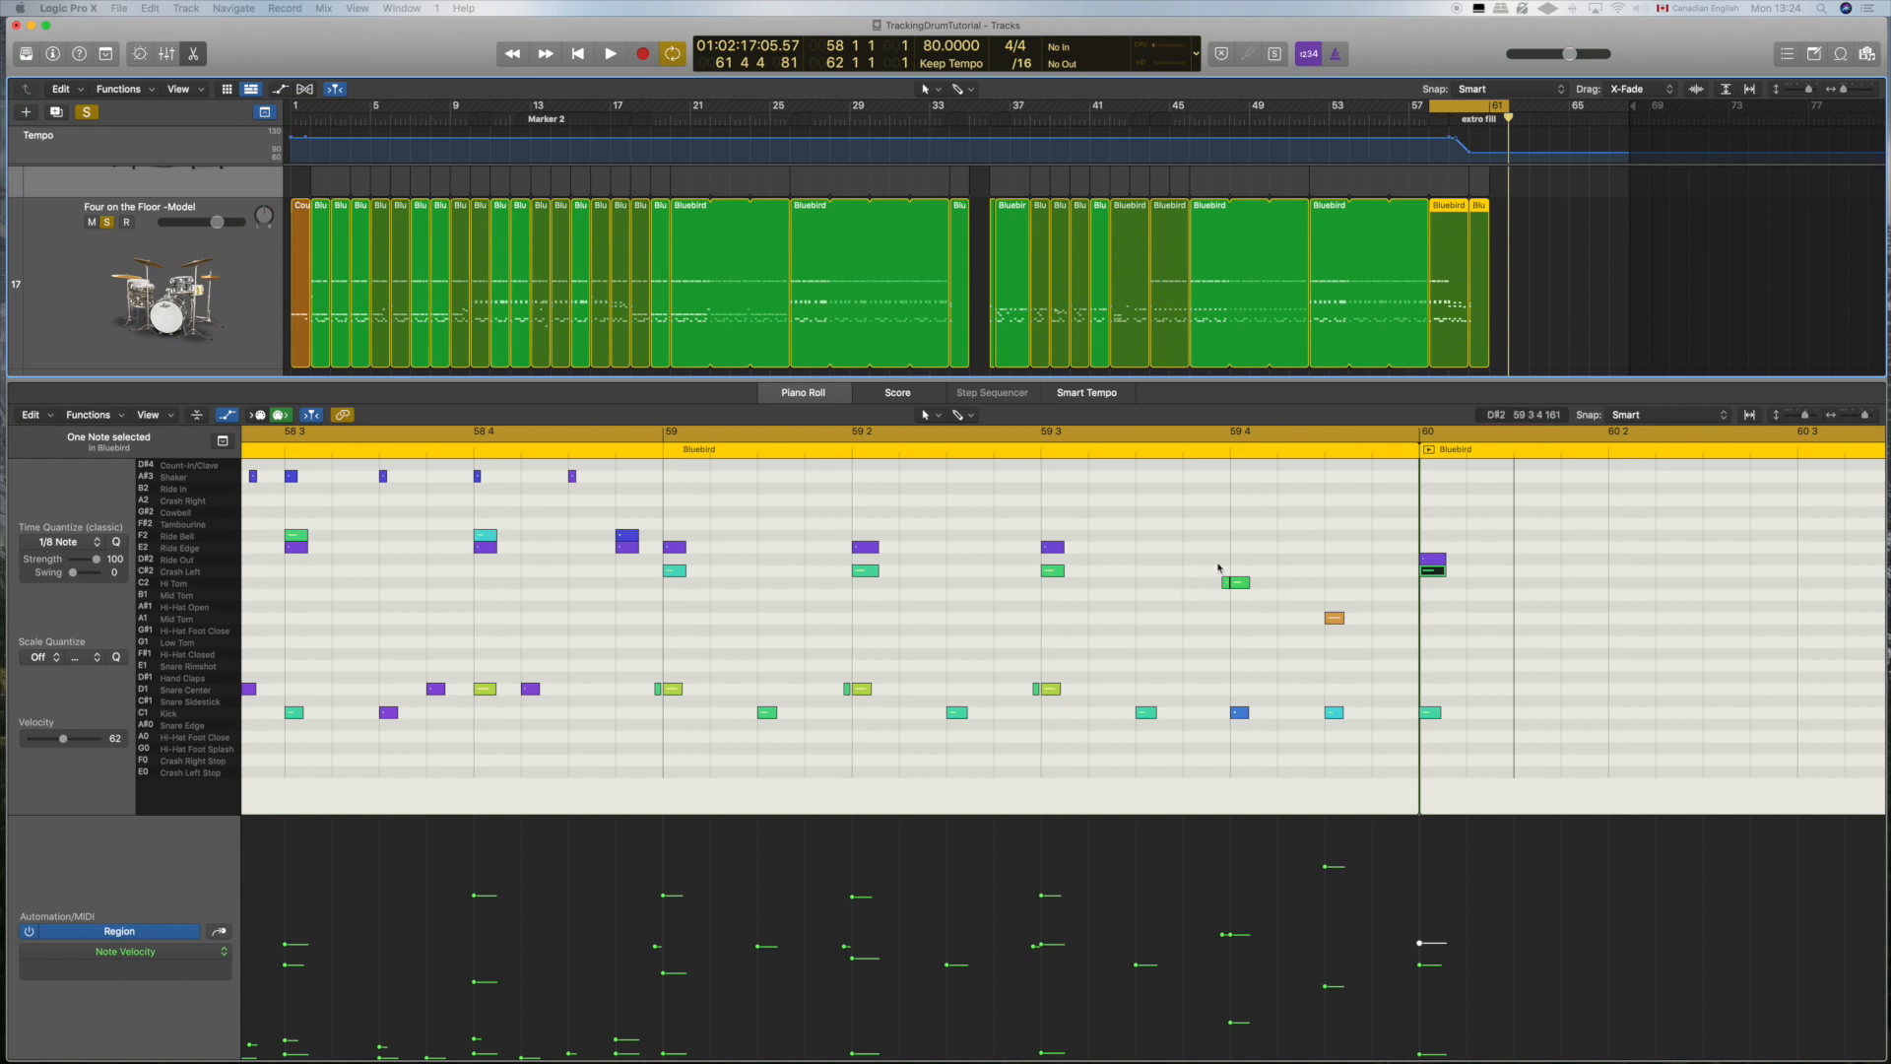
{"action": "left_click", "coordinate": [1235, 582]}
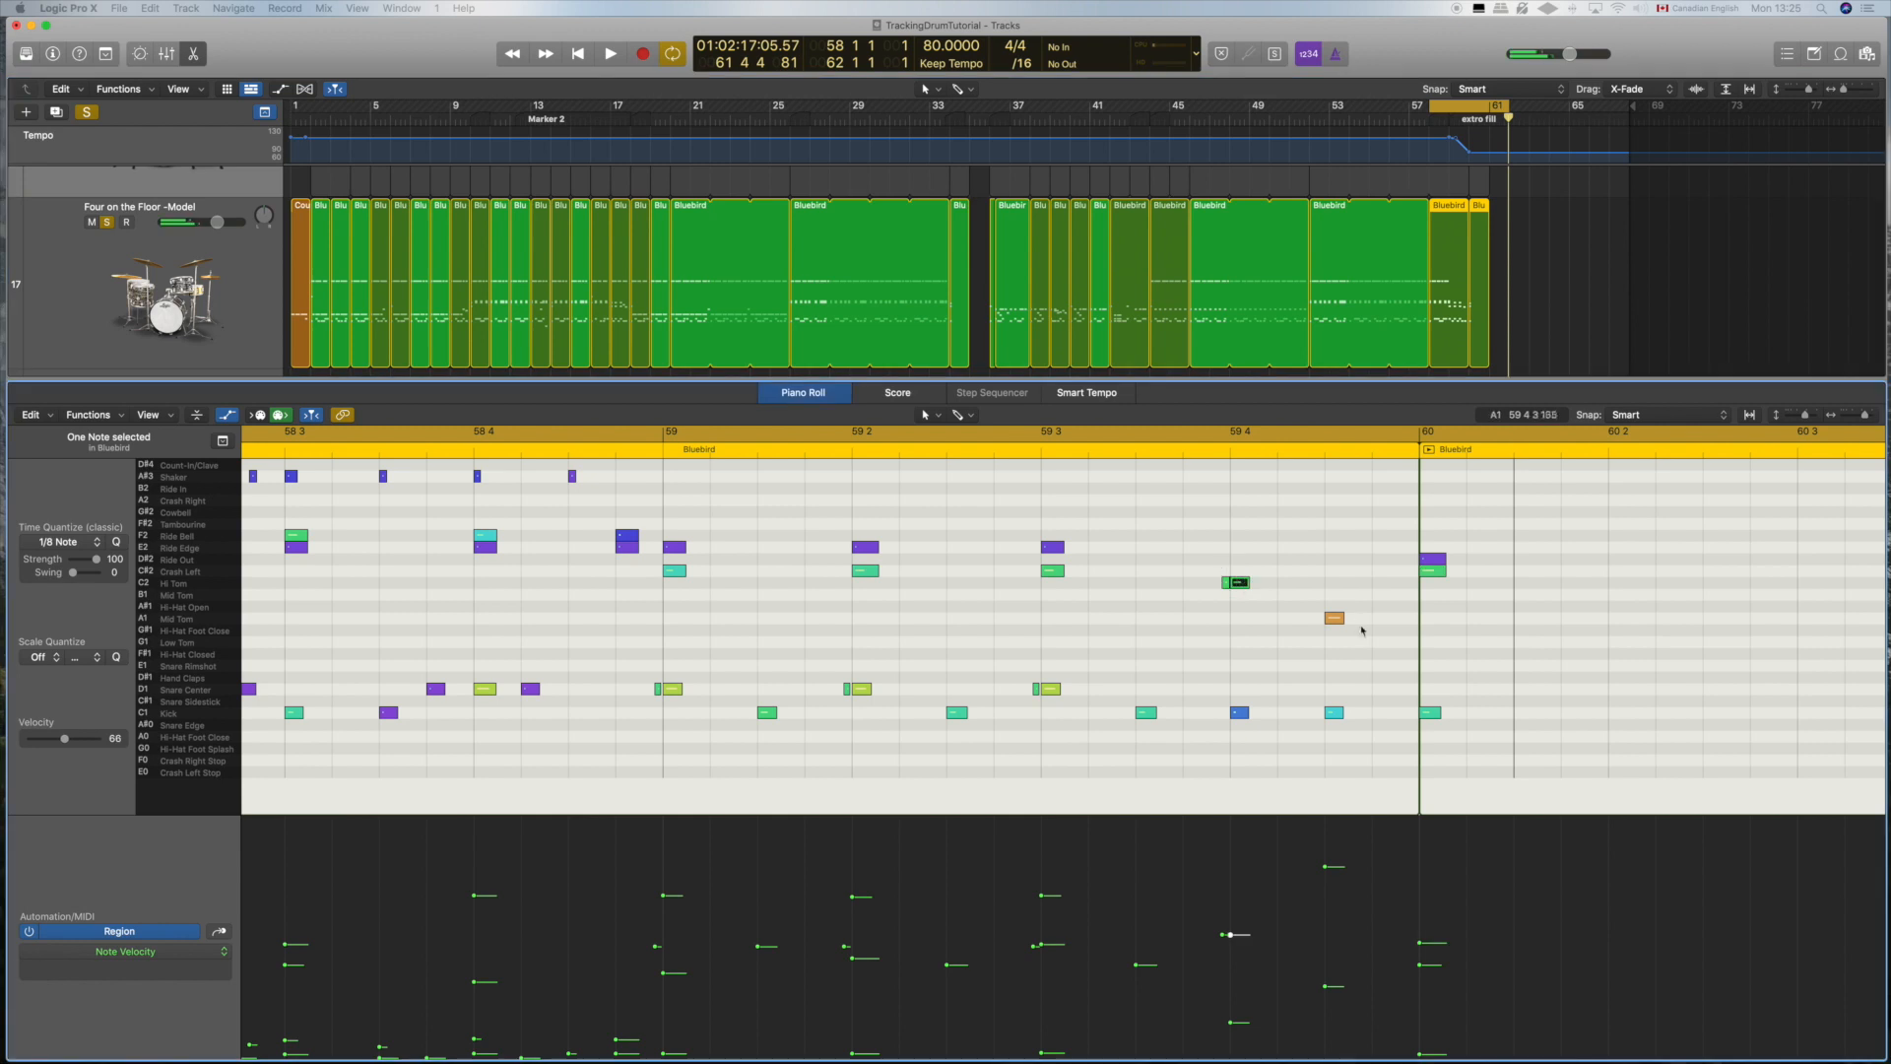
{"action": "left_click", "coordinate": [1335, 619]}
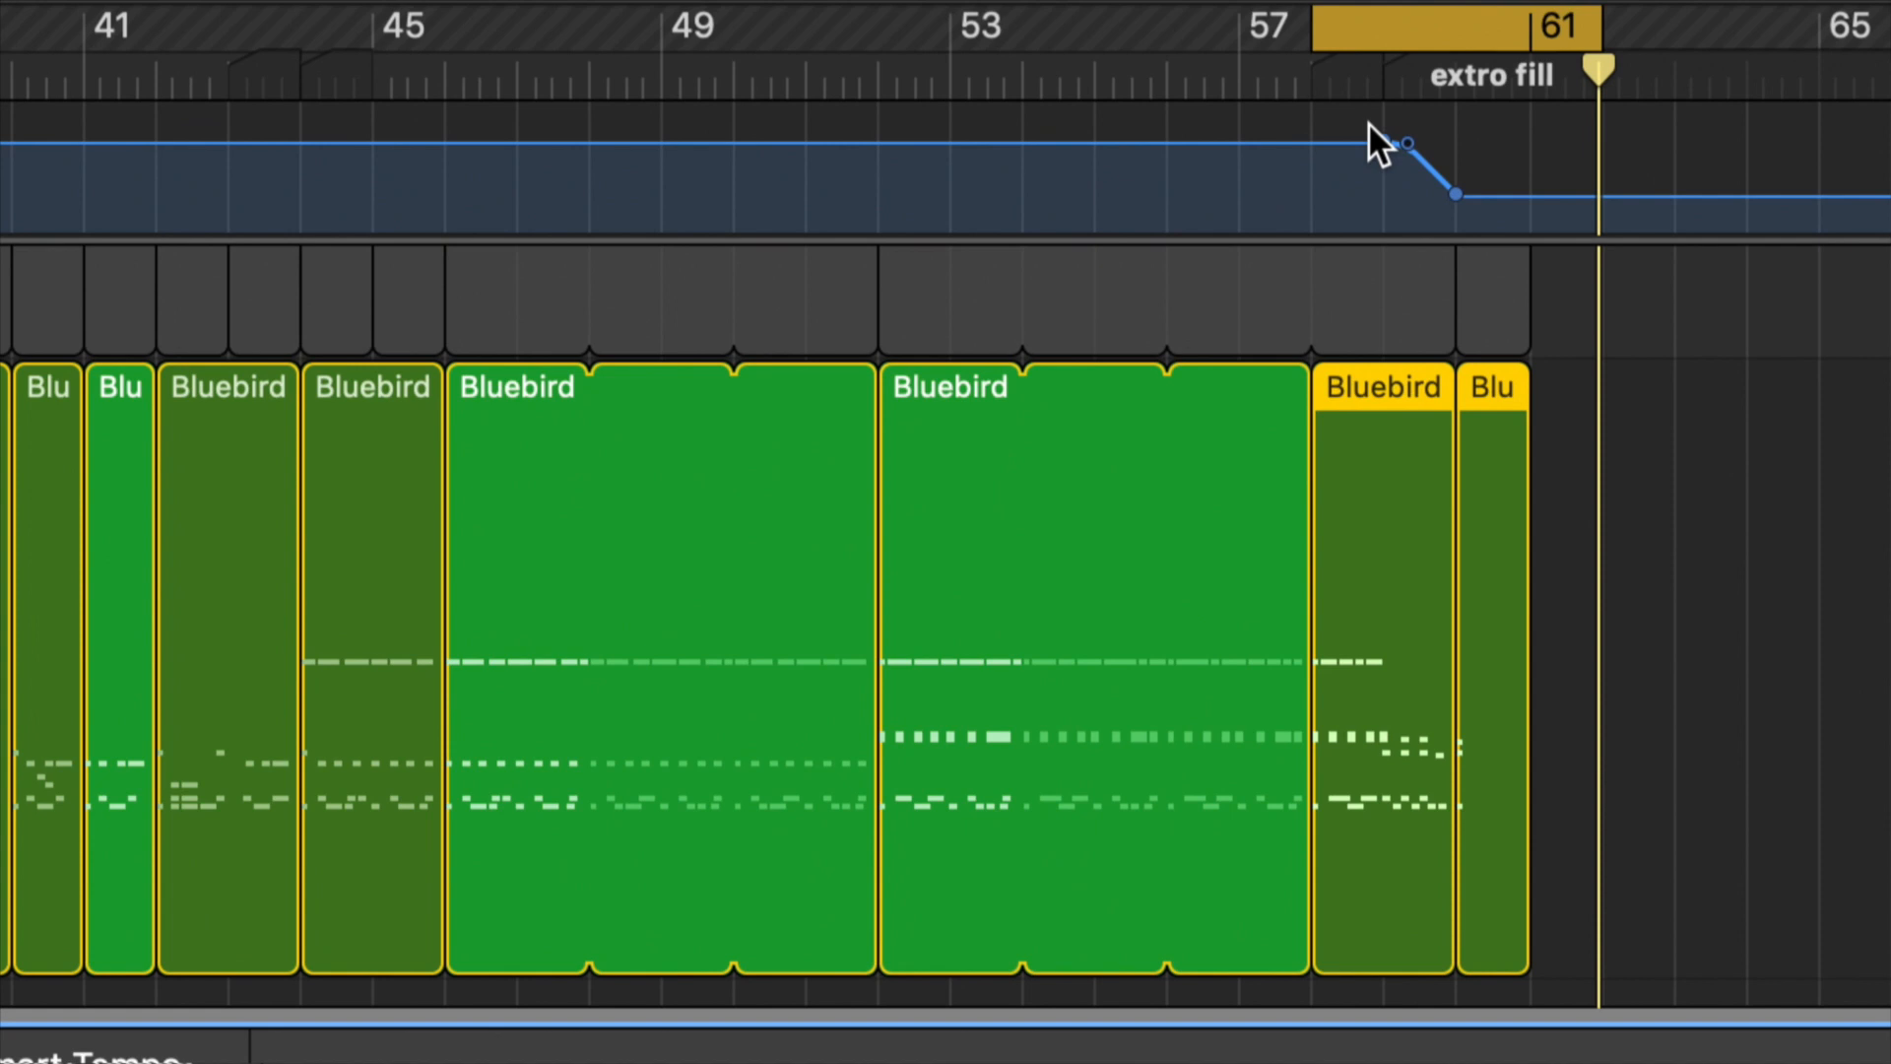
{"action": "left_click", "coordinate": [1382, 142]}
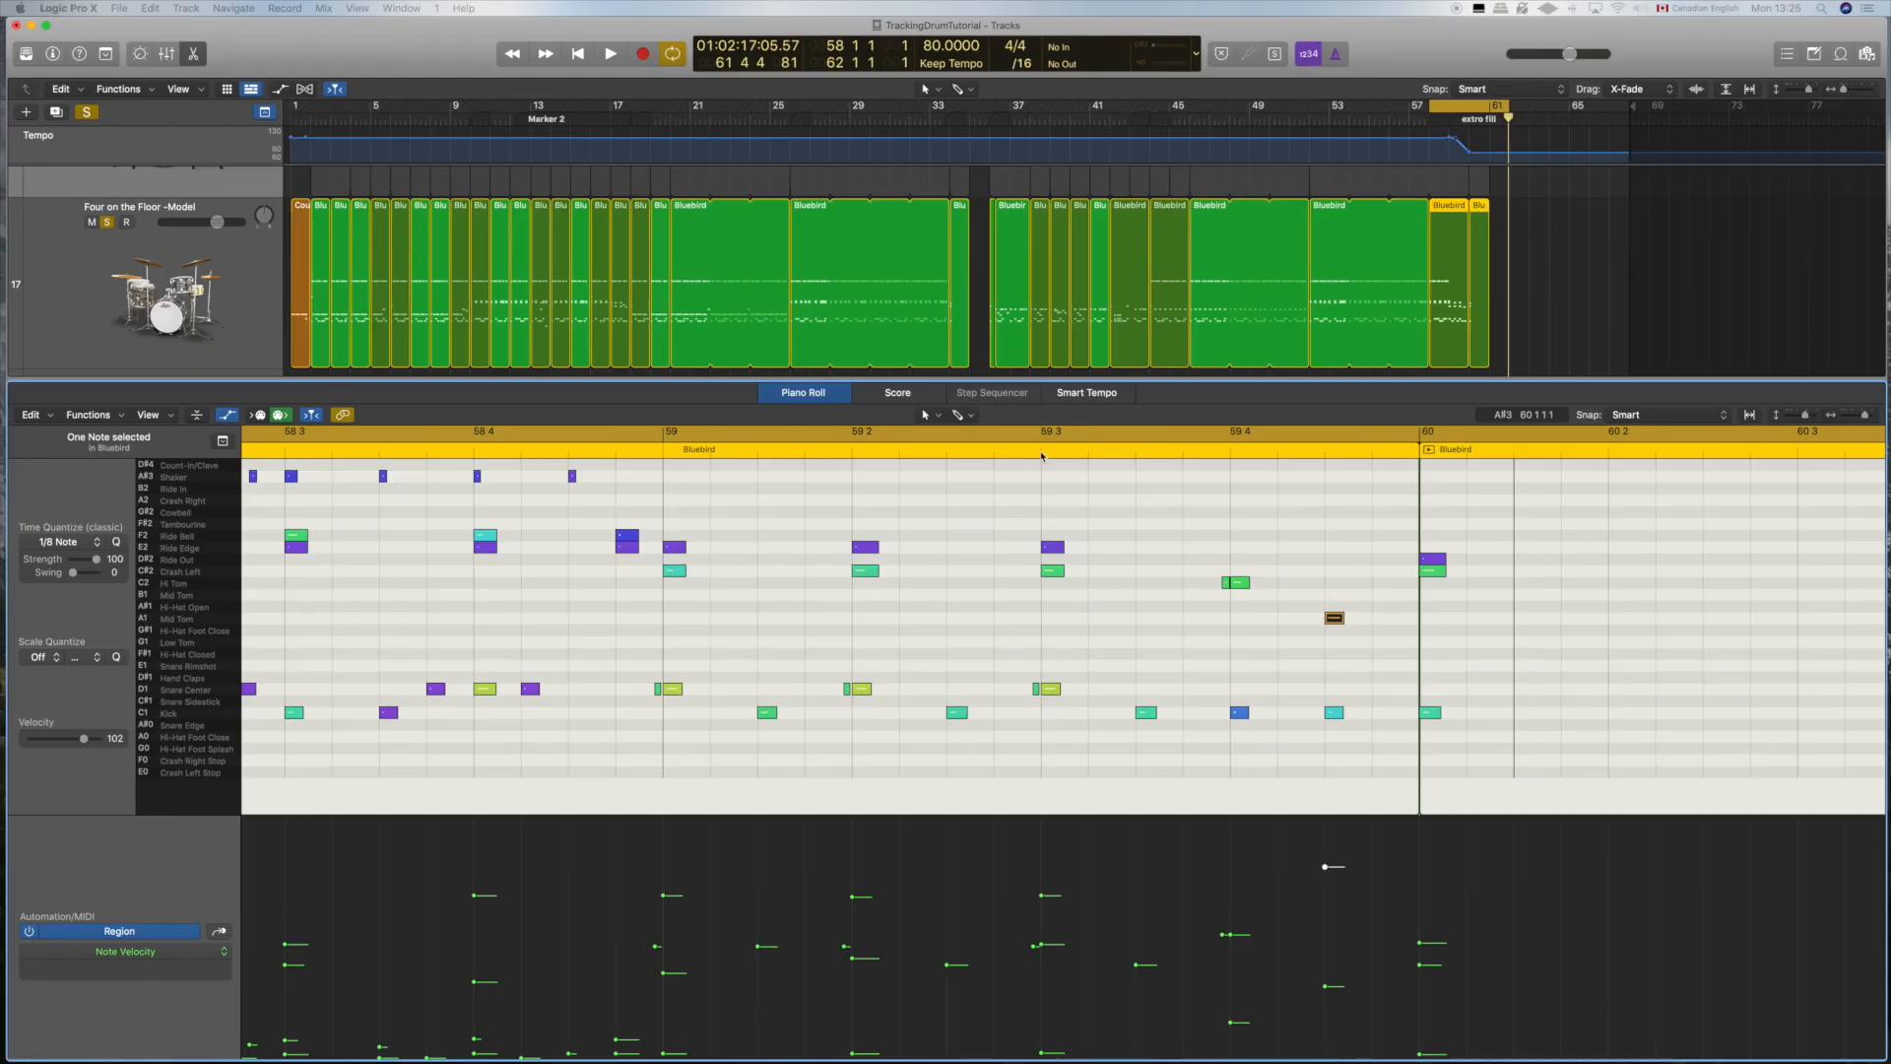
{"action": "scroll", "coordinate": [1042, 455], "scroll_direction": "left", "scroll_amount": 5}
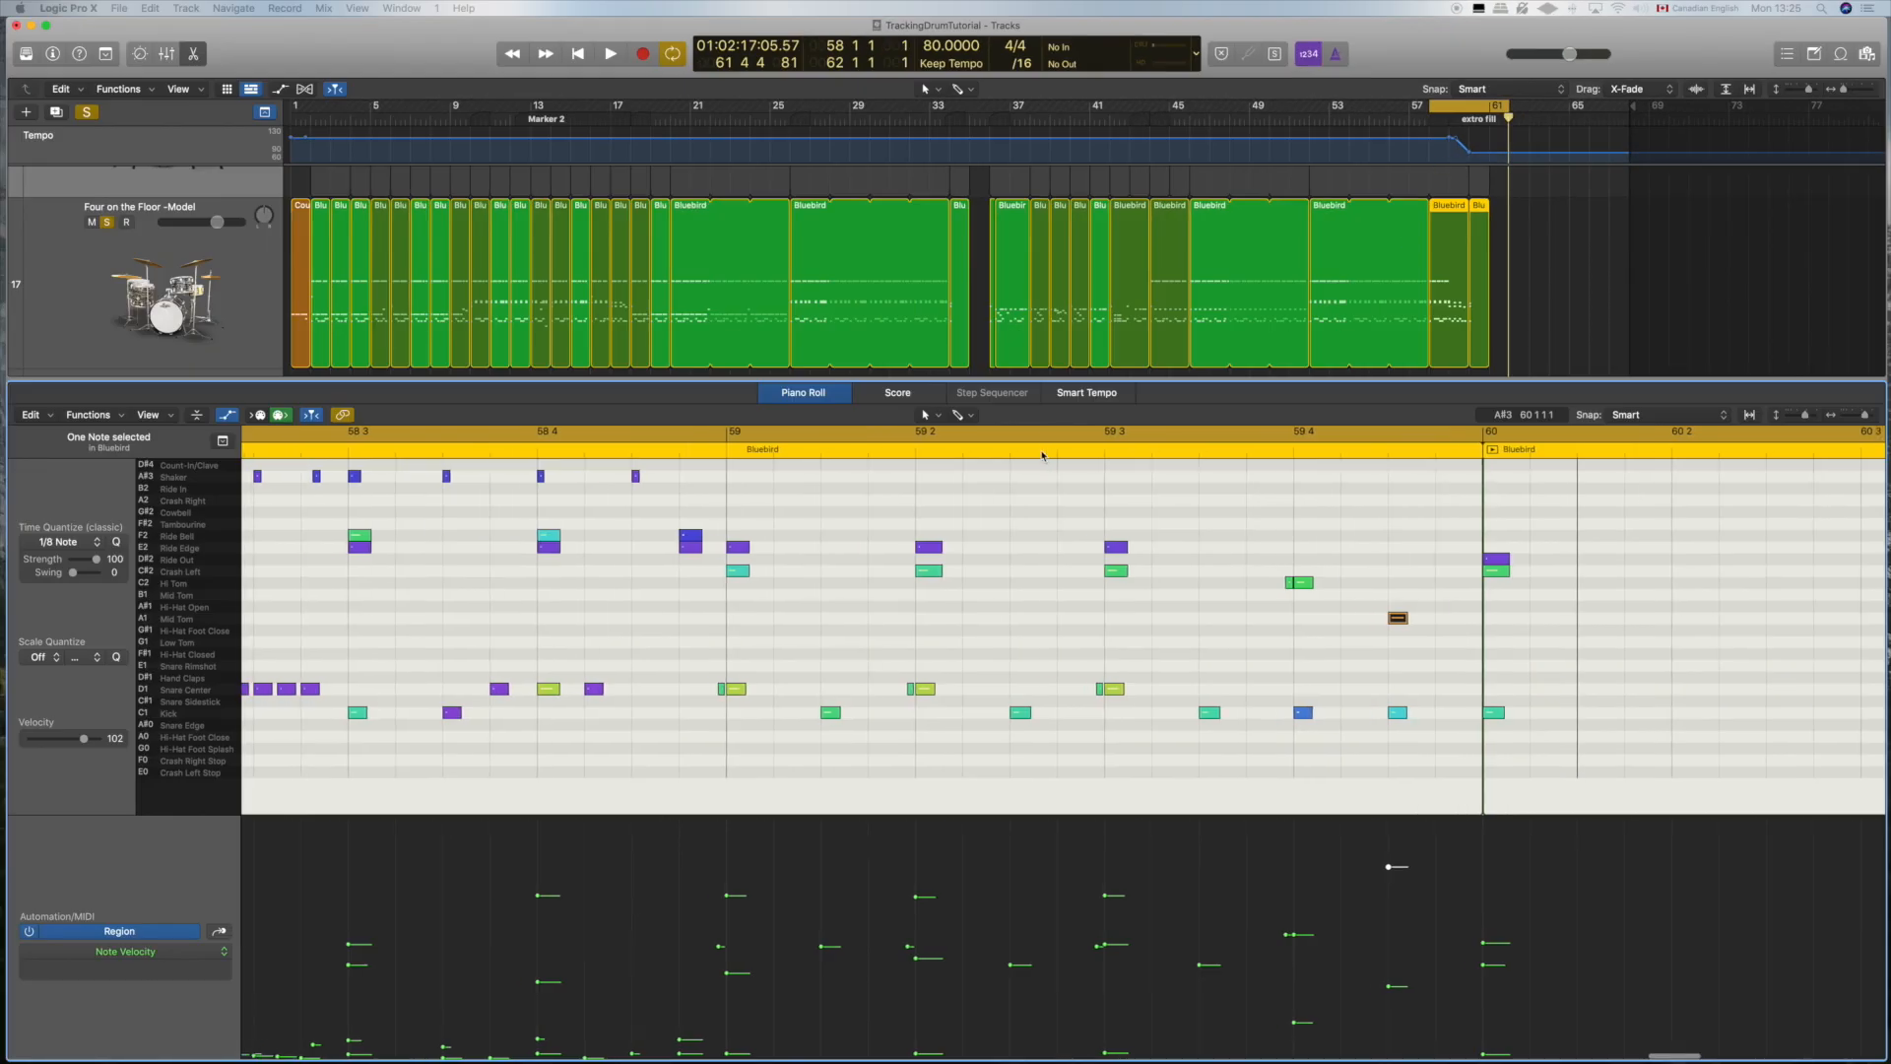
{"action": "scroll", "coordinate": [1042, 455], "scroll_direction": "right", "scroll_amount": 6}
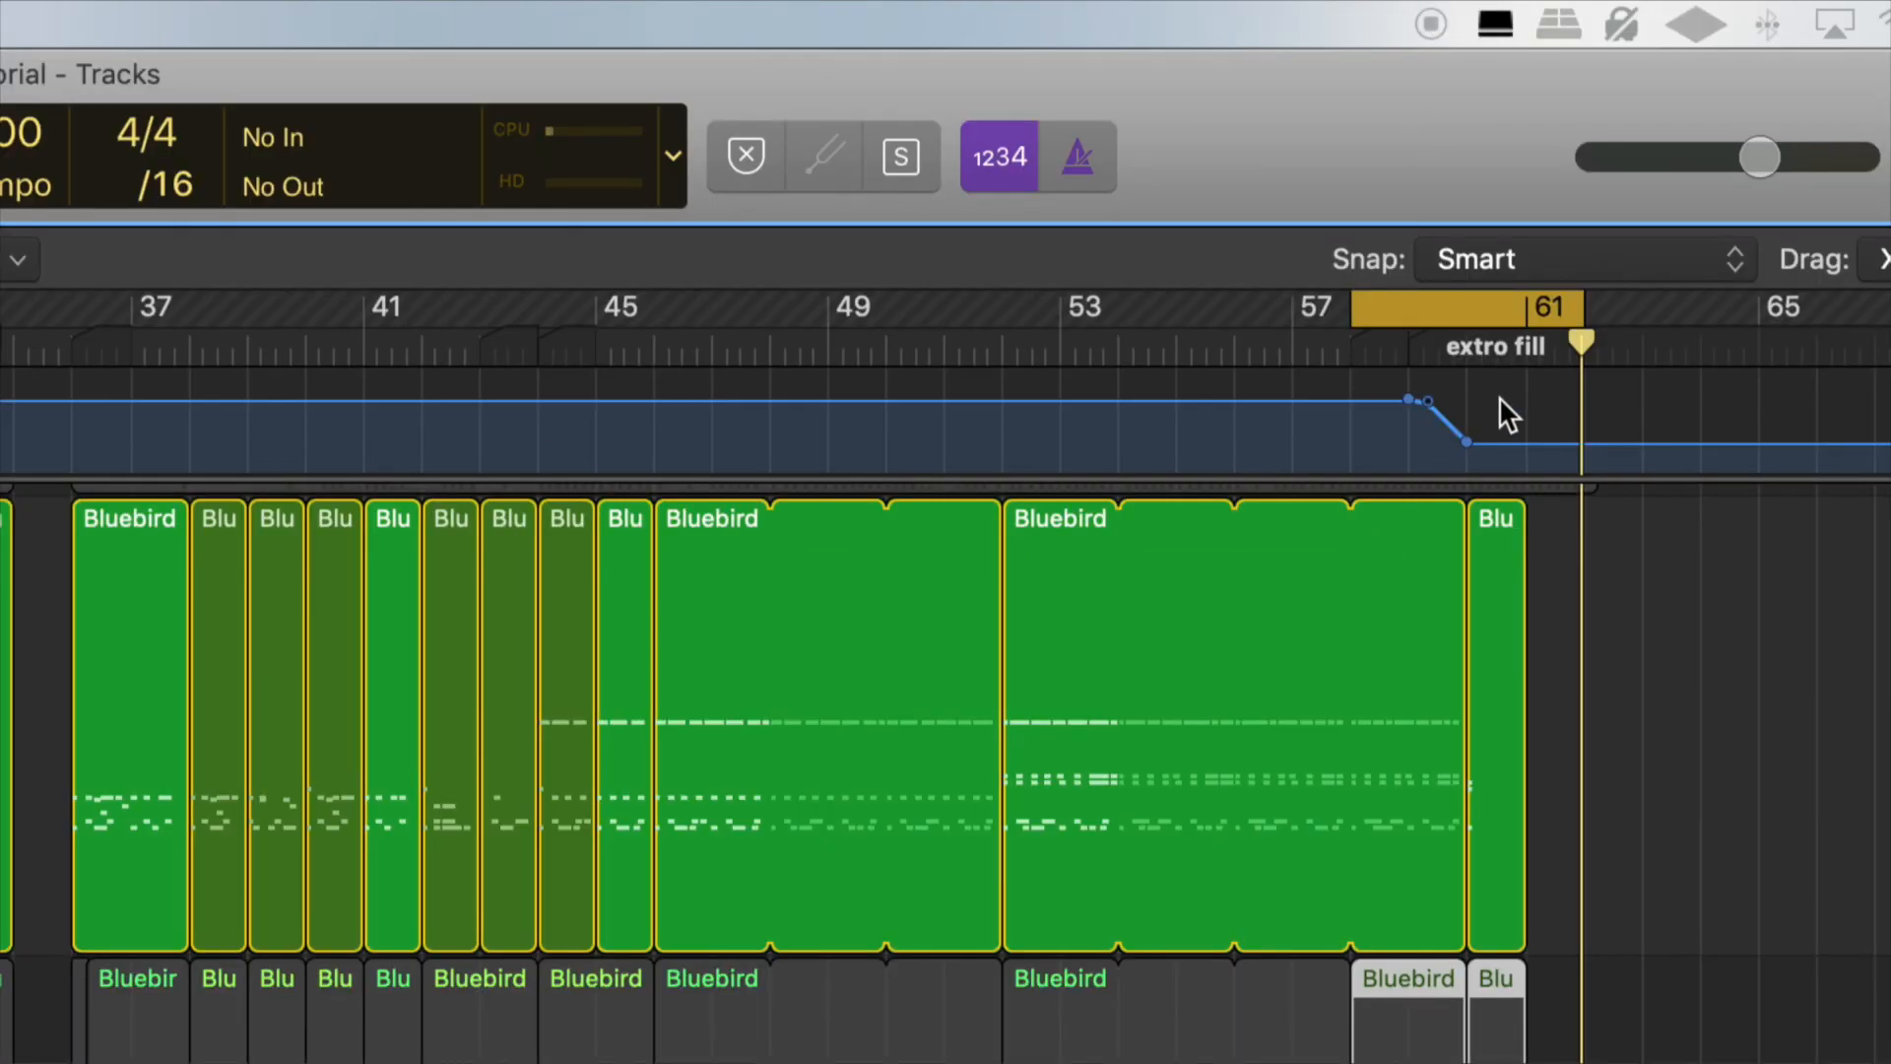
Step: Split the looped Bluebird region on the Four on the Floor track at bar 58
{"action": "left_click_drag", "start_coordinate": [1583, 344], "coordinate": [1348, 350]}
{"action": "left_click", "coordinate": [1390, 569]}
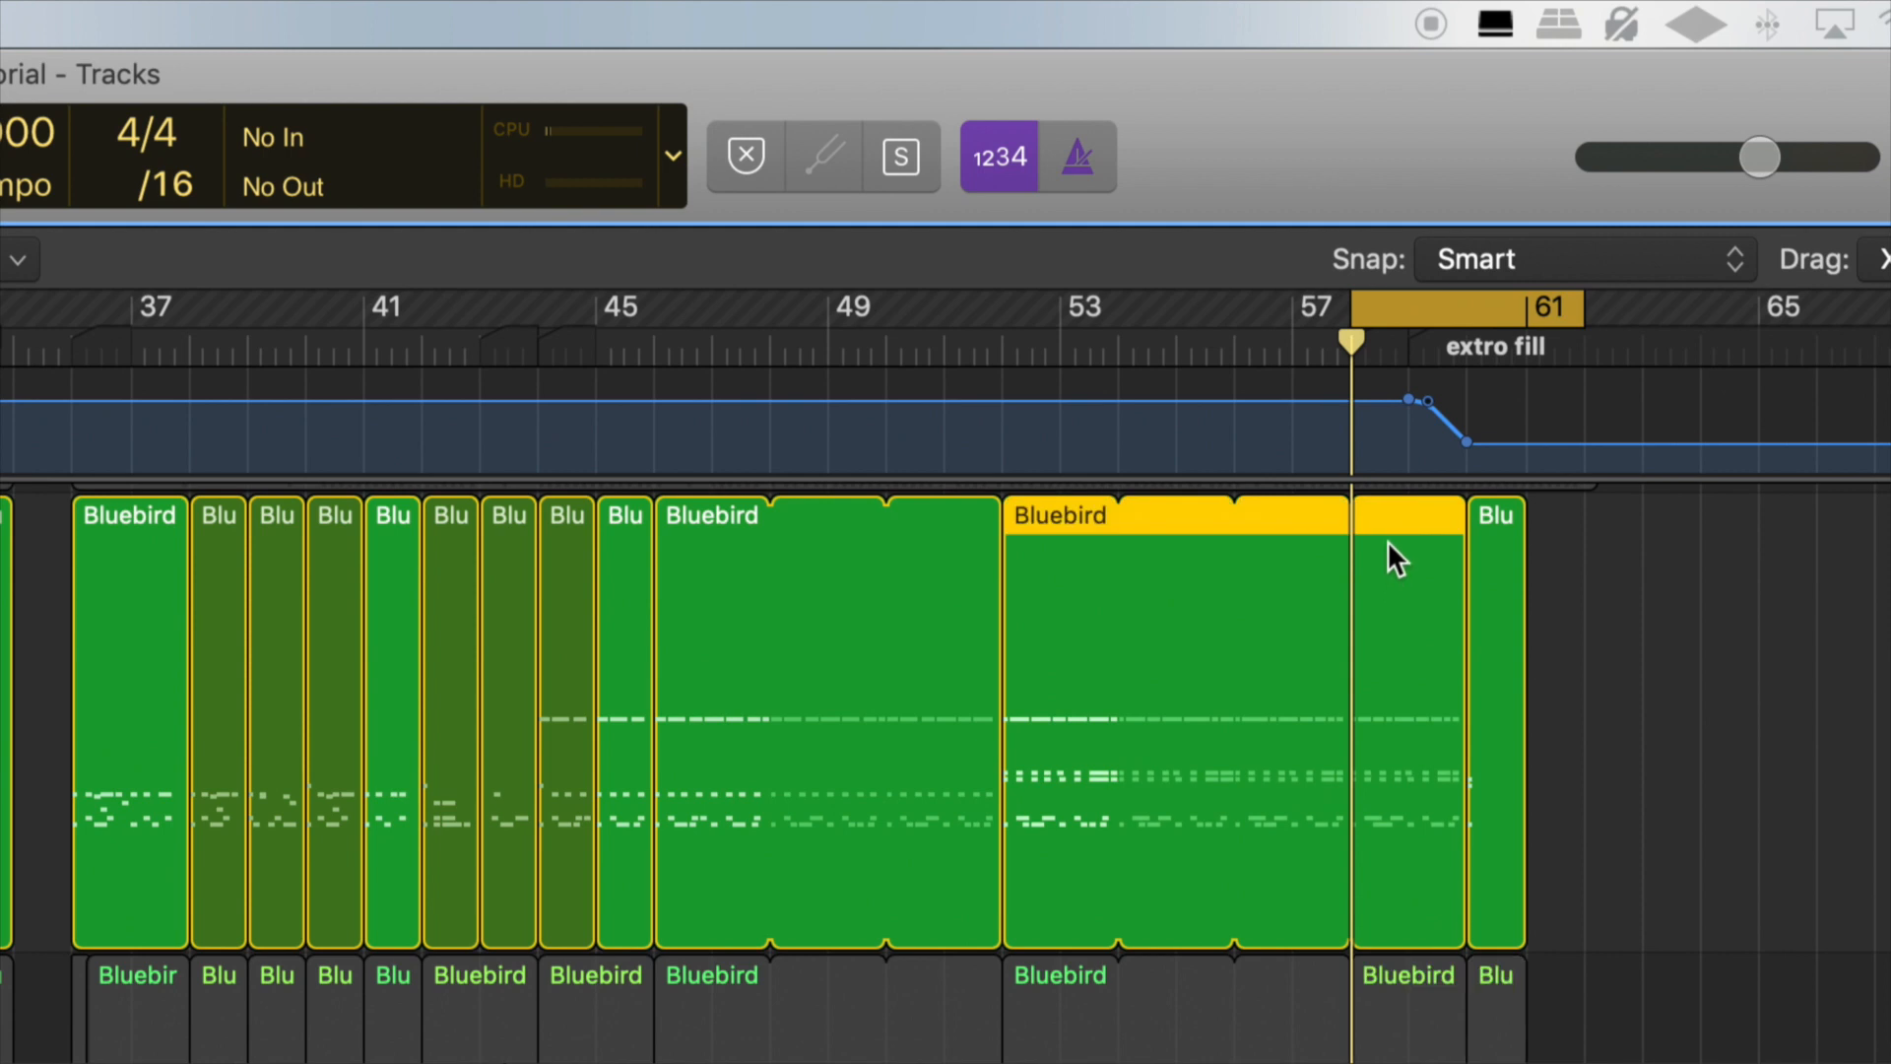
{"action": "right_click", "coordinate": [1389, 542]}
{"action": "left_click", "coordinate": [1409, 595]}
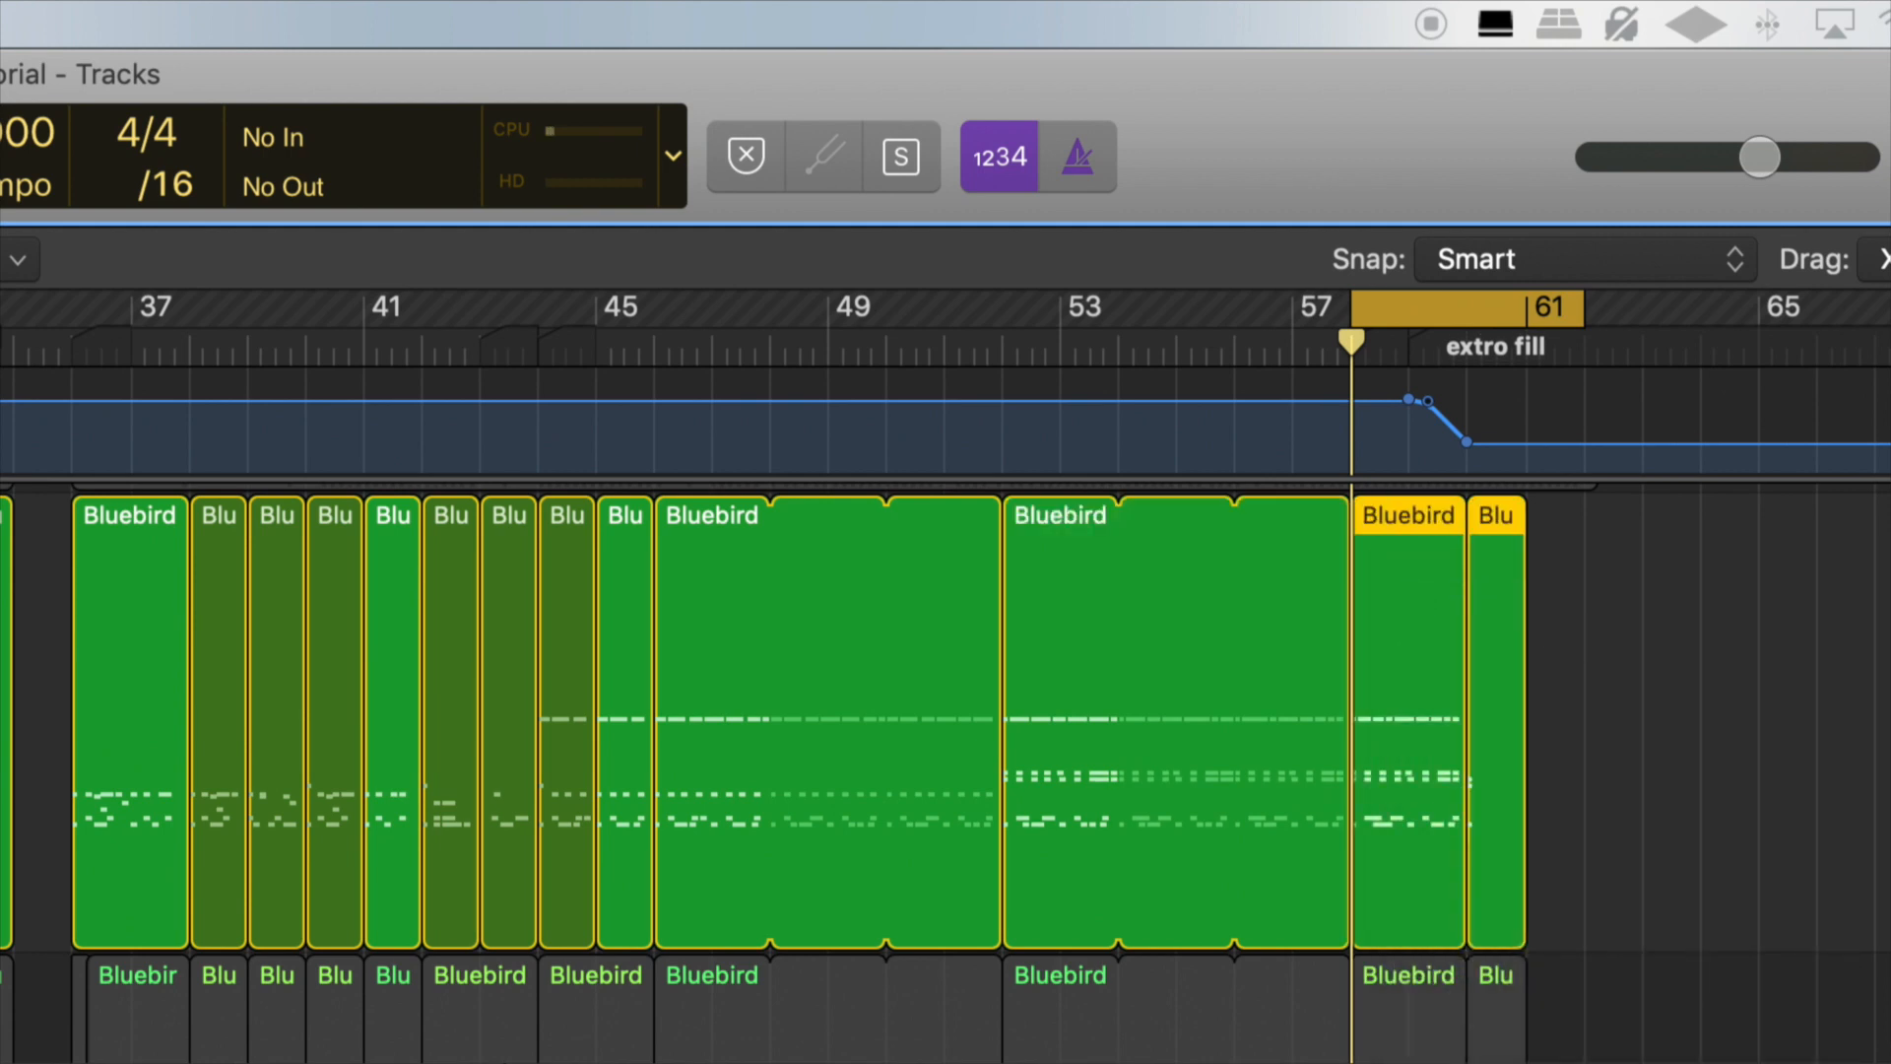
Step: Open the Bluebird region at bar 58 in the Piano Roll and move the kick at bar 59 to 59 1 3
{"action": "double_click", "coordinate": [1397, 780]}
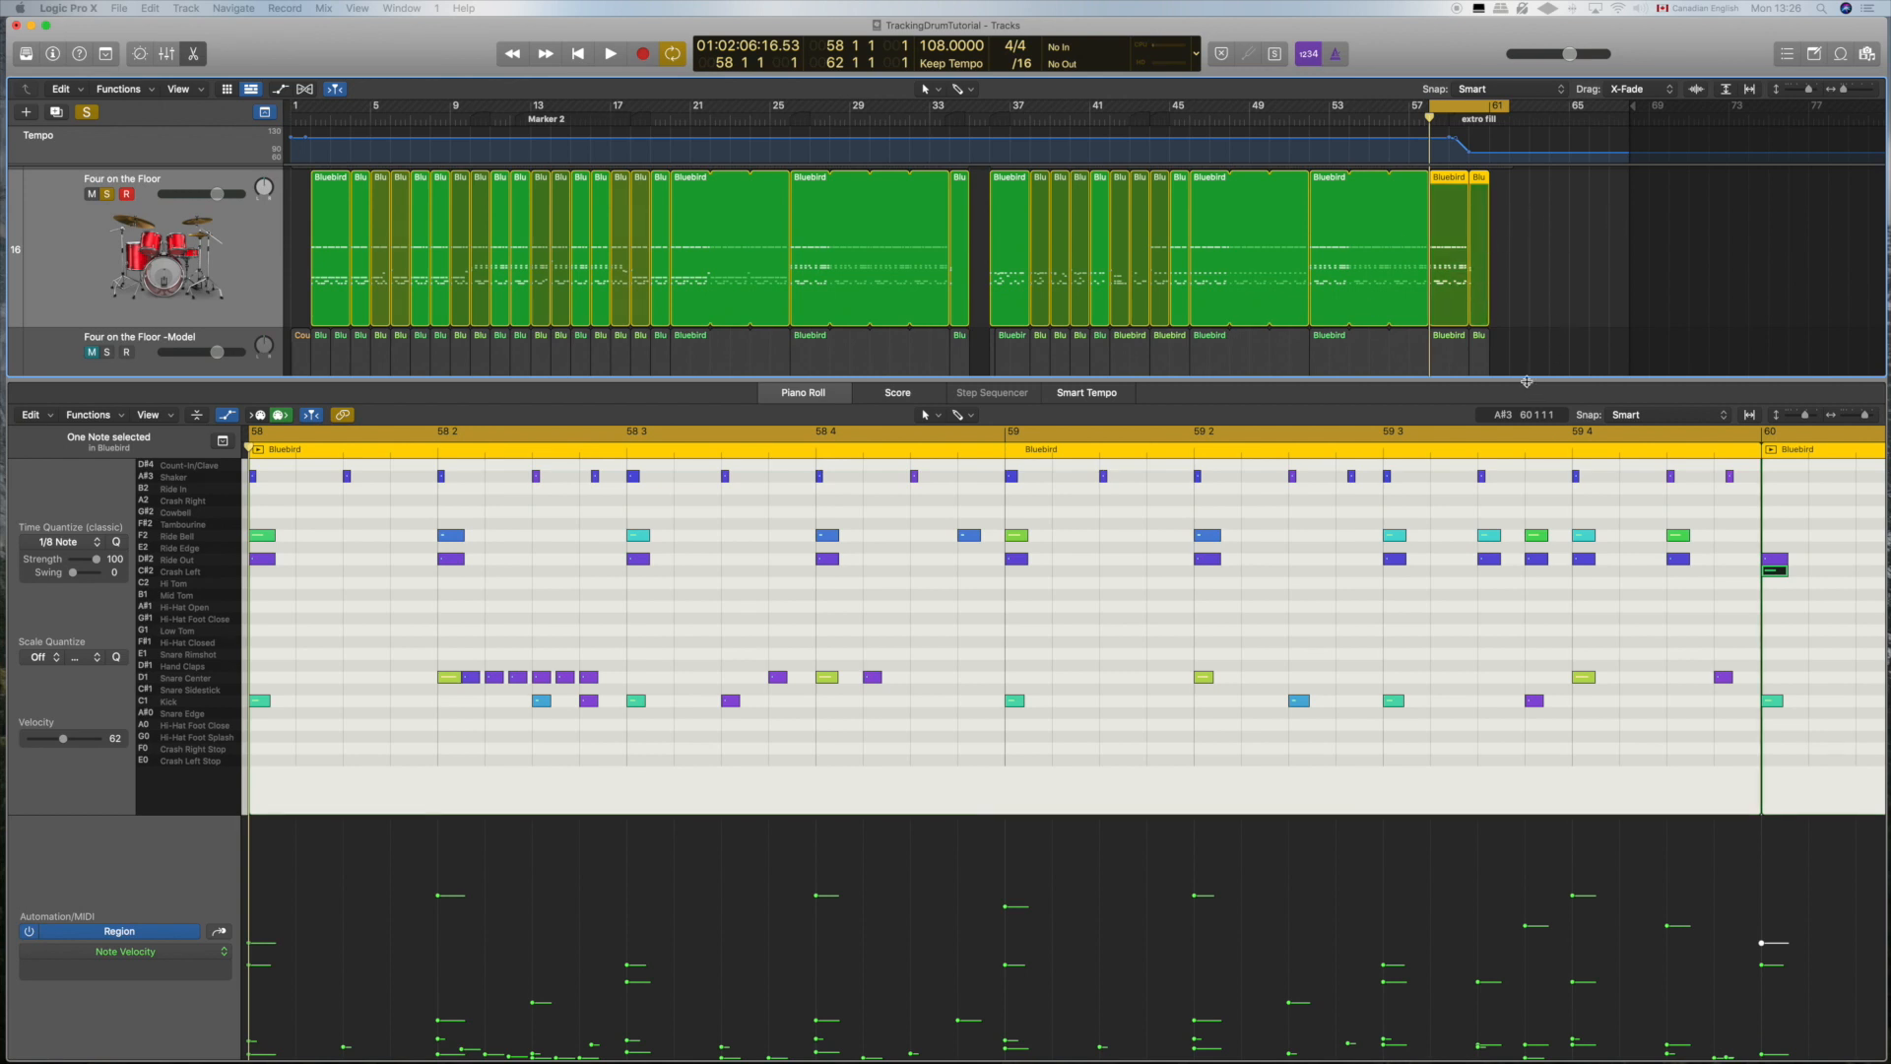
{"action": "mouse_move", "coordinate": [1527, 380]}
{"action": "left_mouse_down"}
{"action": "mouse_move", "coordinate": [1529, 413]}
{"action": "mouse_move", "coordinate": [1531, 381]}
{"action": "left_mouse_up"}
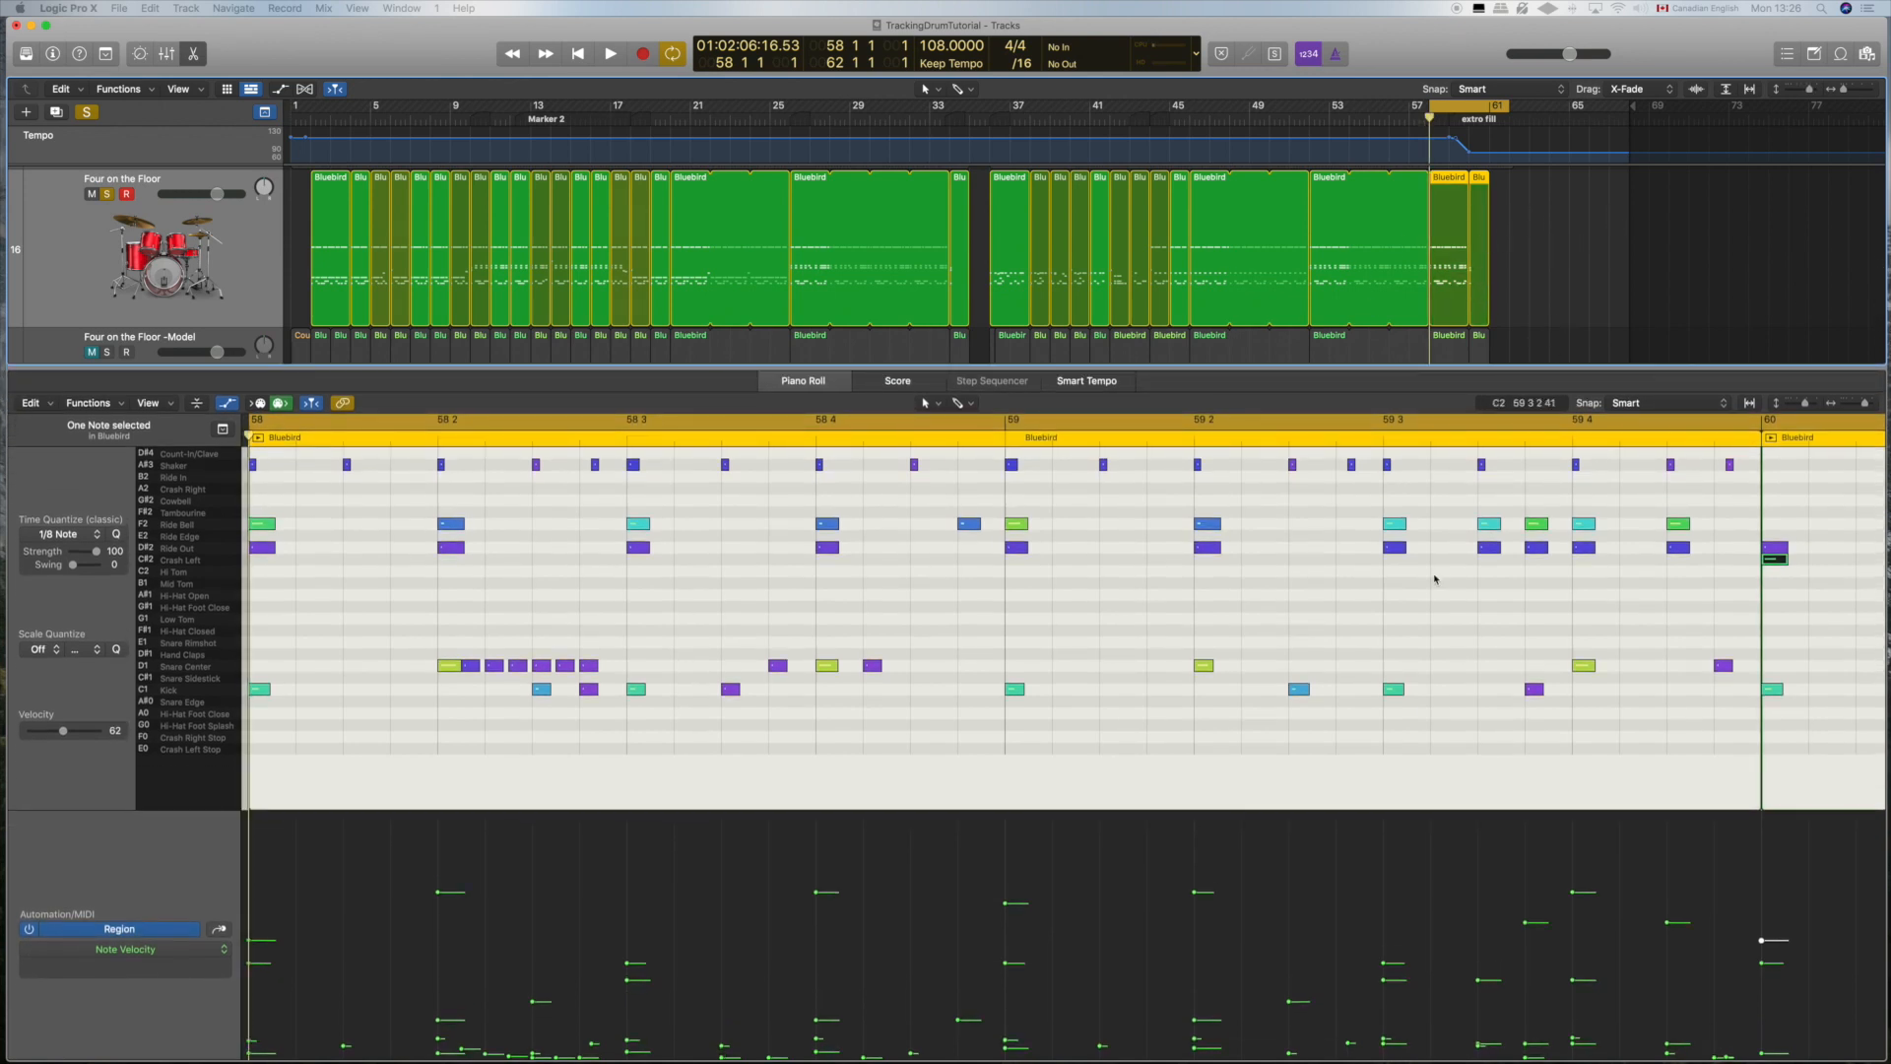
{"action": "scroll", "coordinate": [1378, 600], "scroll_direction": "left", "scroll_amount": 5}
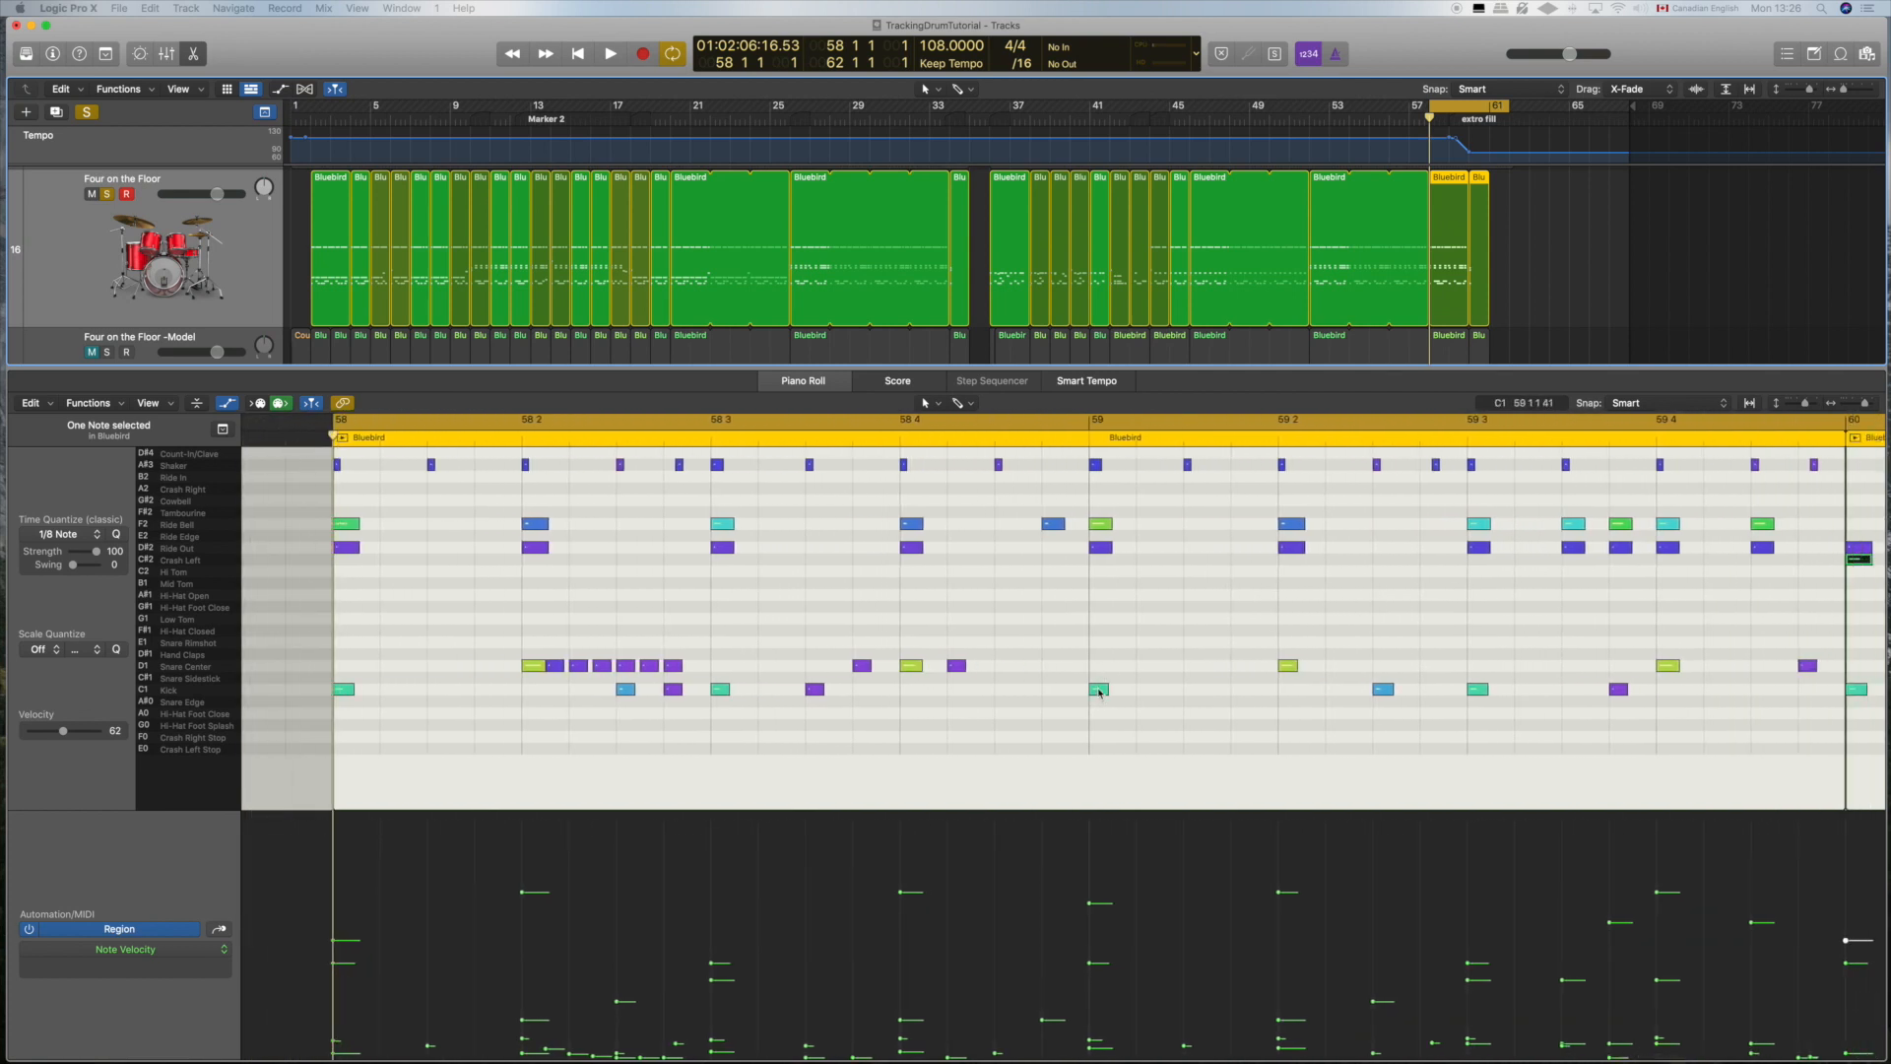
{"action": "mouse_move", "coordinate": [1099, 693]}
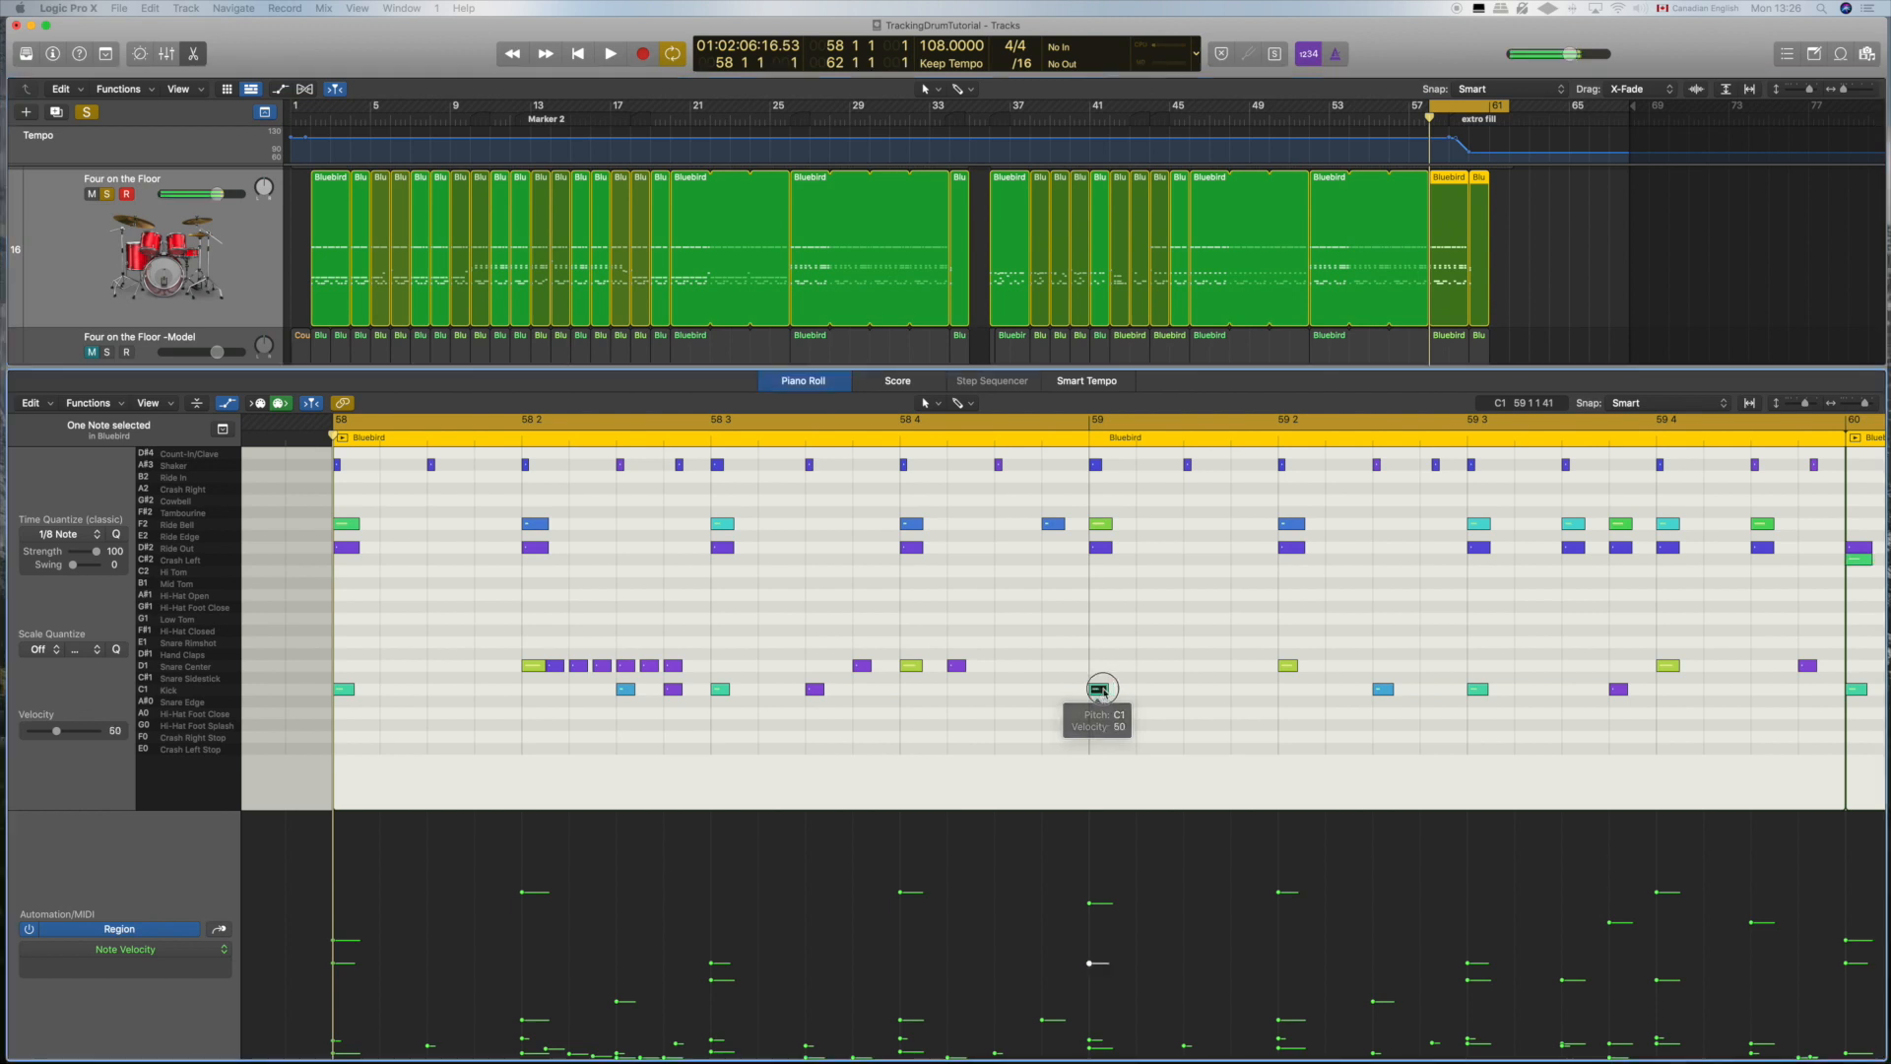
{"action": "left_click_drag", "start_coordinate": [1099, 692], "coordinate": [1194, 693]}
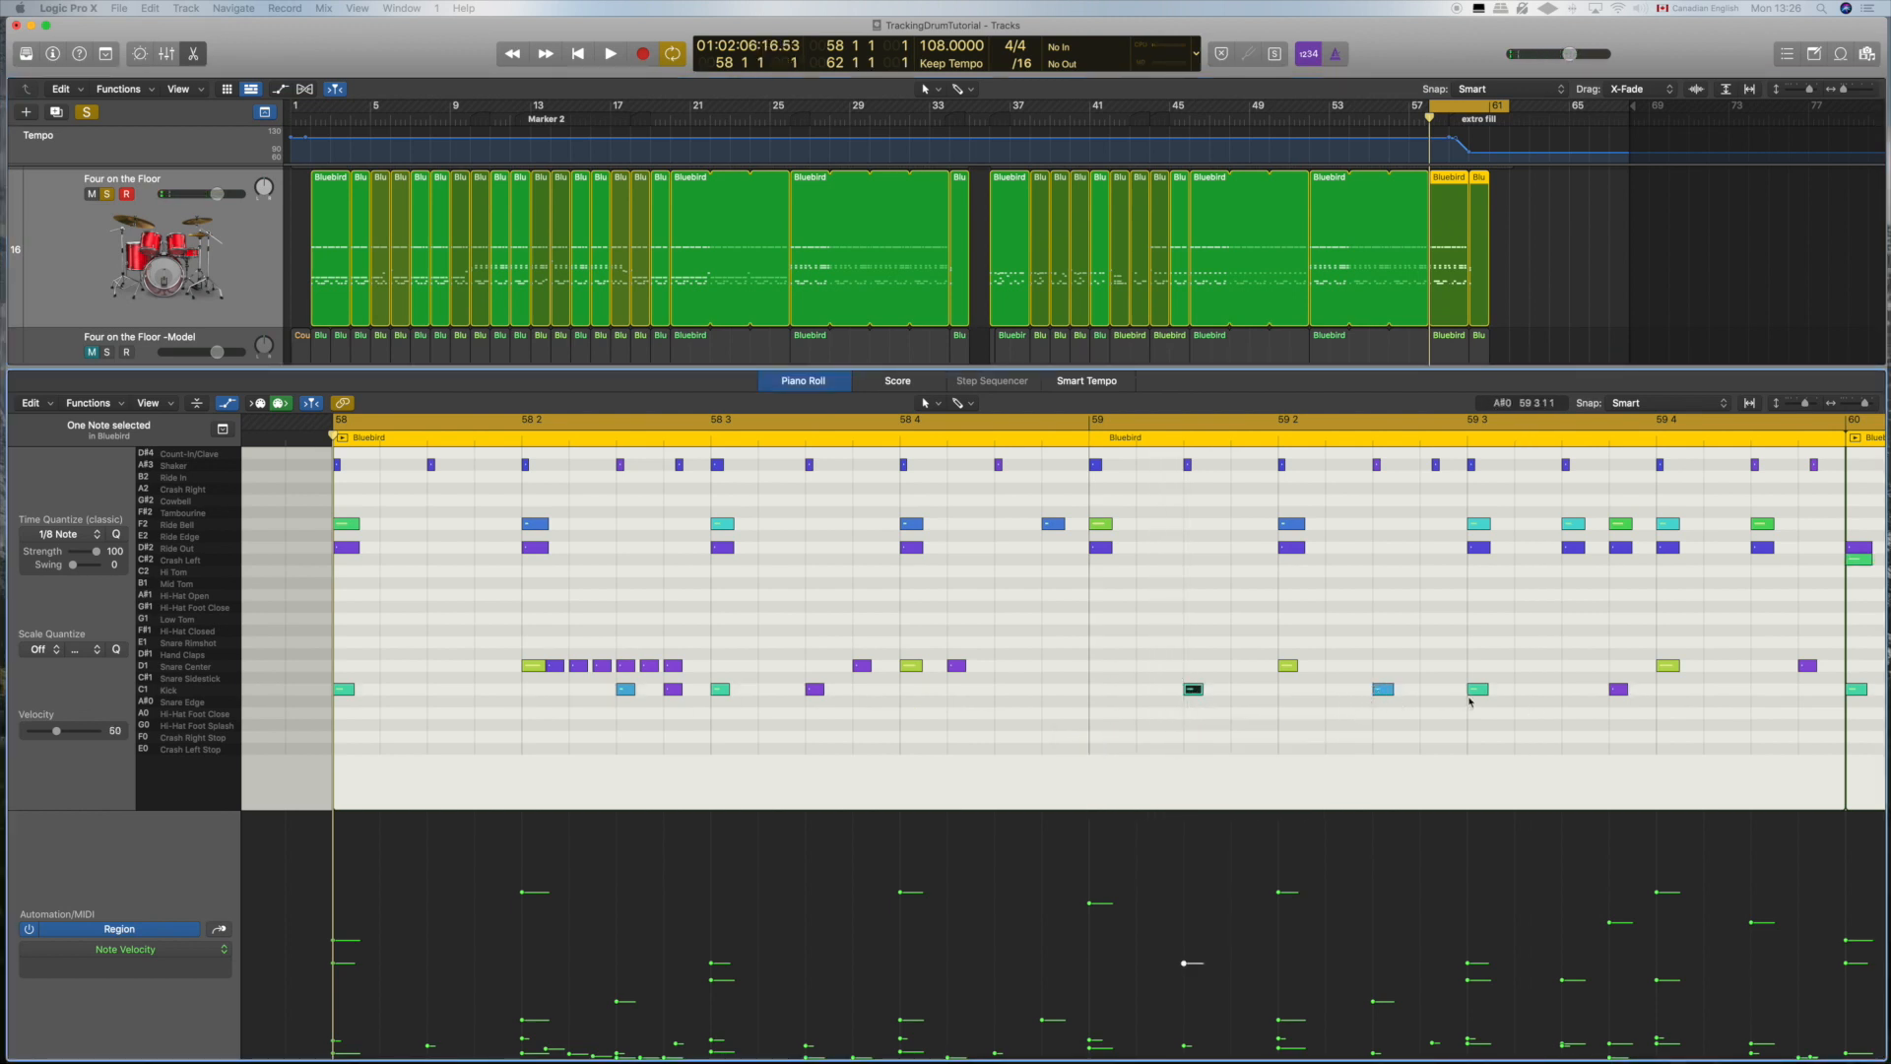
Step: Copy the 59 2 snare to bar 59, add a flam note just before both snares, and lower the flam notes' velocities
{"action": "left_click_drag", "start_coordinate": [1290, 669], "coordinate": [1100, 667]}
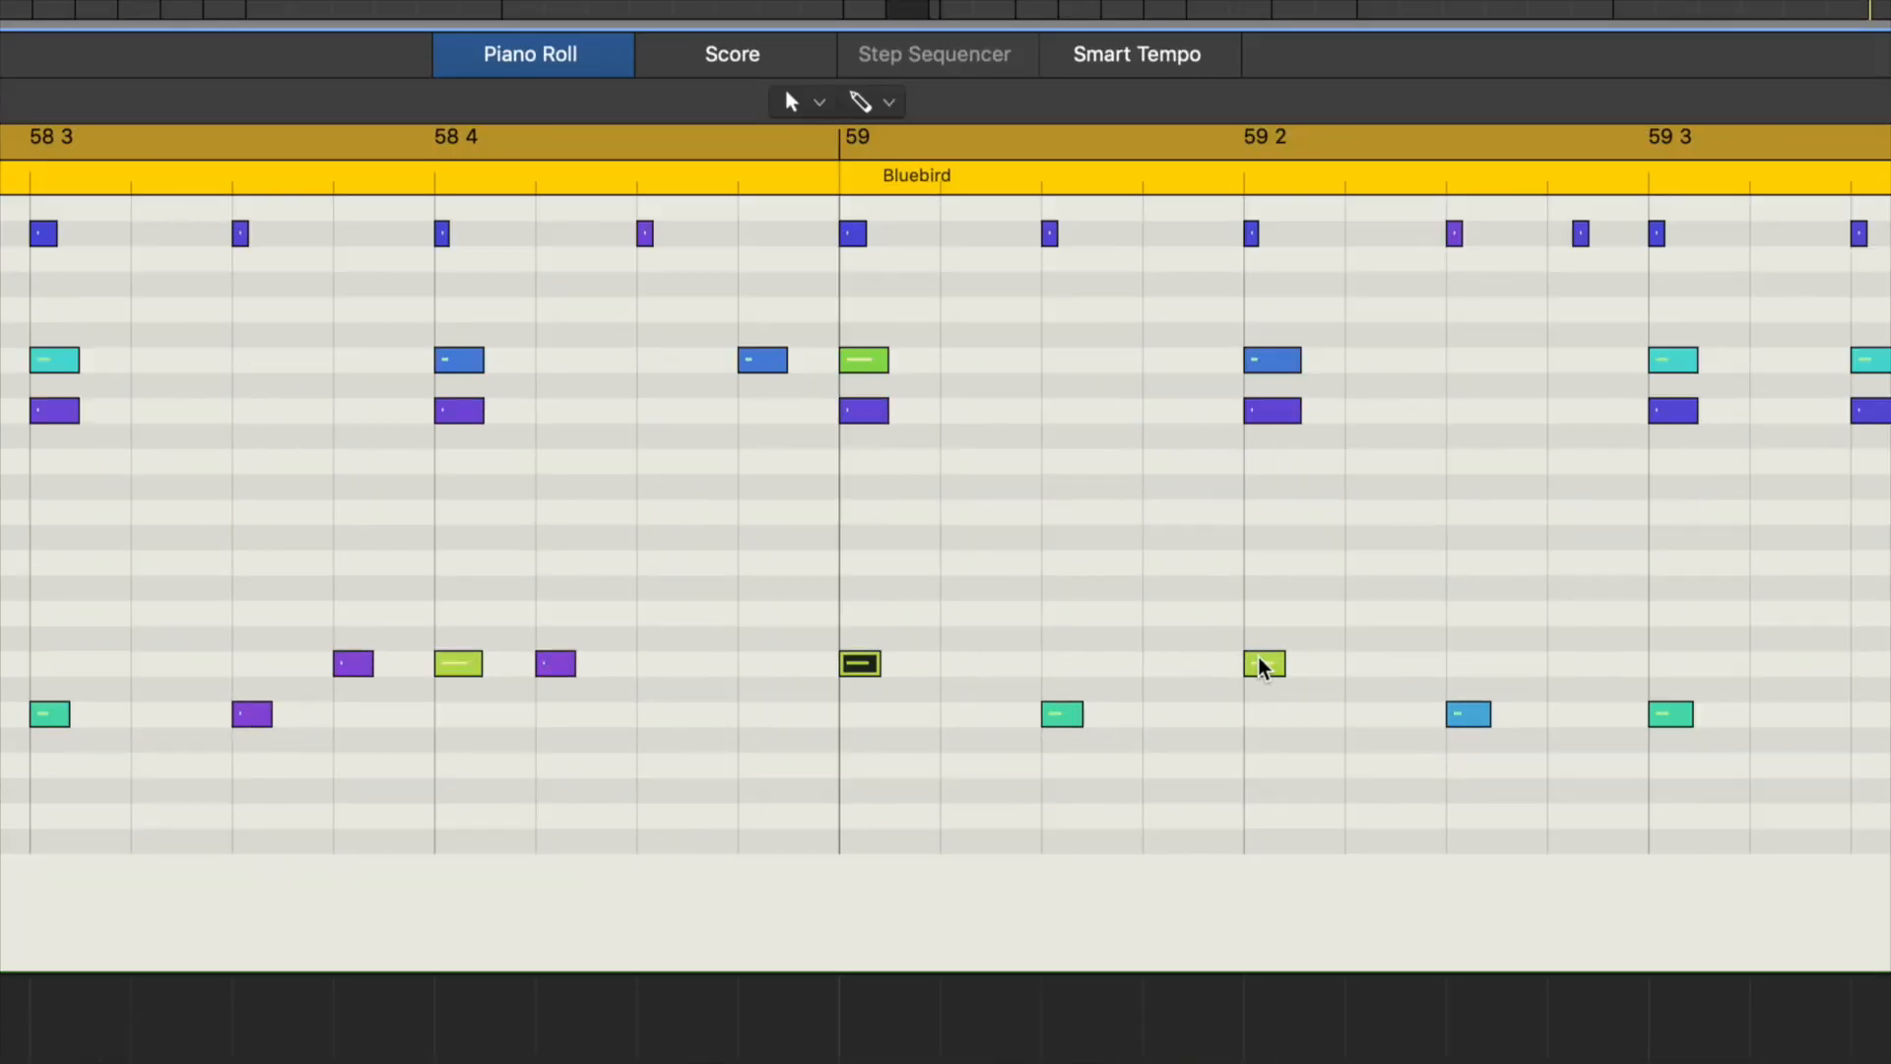
{"action": "left_click_drag", "start_coordinate": [1256, 666], "coordinate": [1240, 667]}
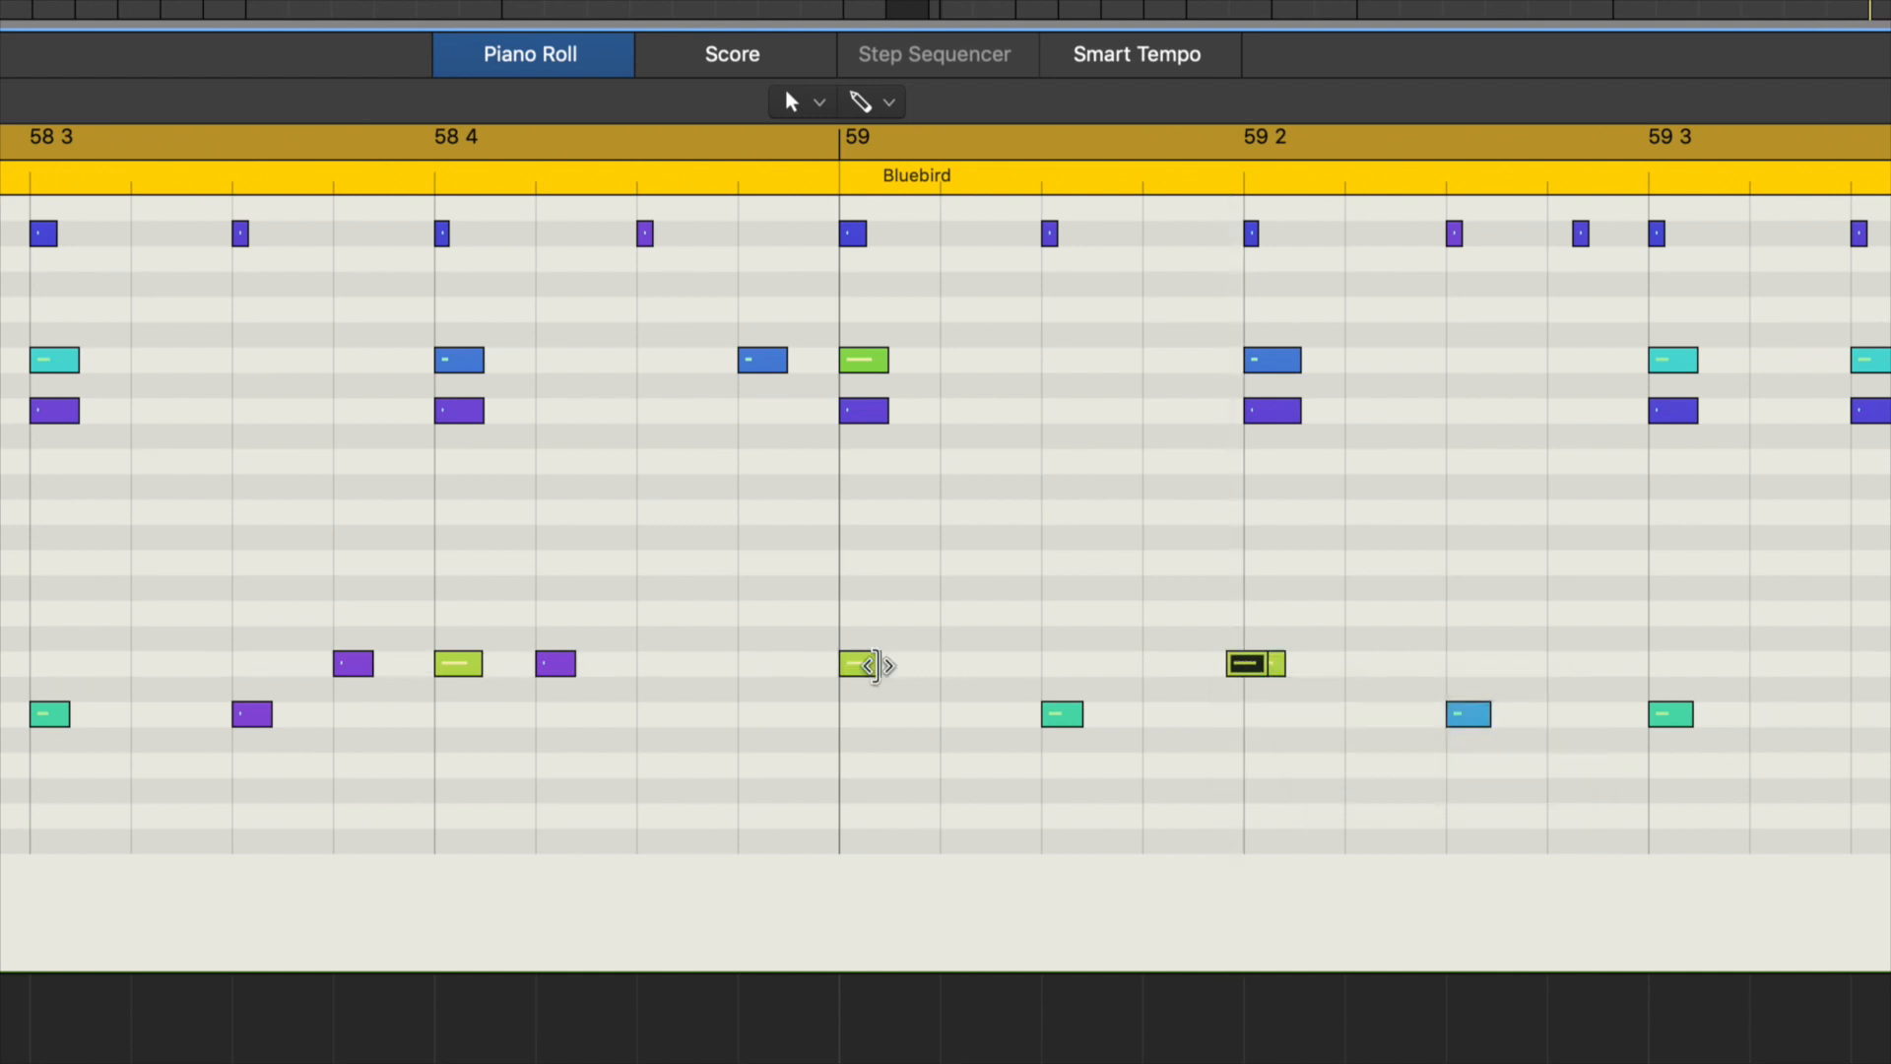
{"action": "left_click_drag", "start_coordinate": [860, 667], "coordinate": [844, 667]}
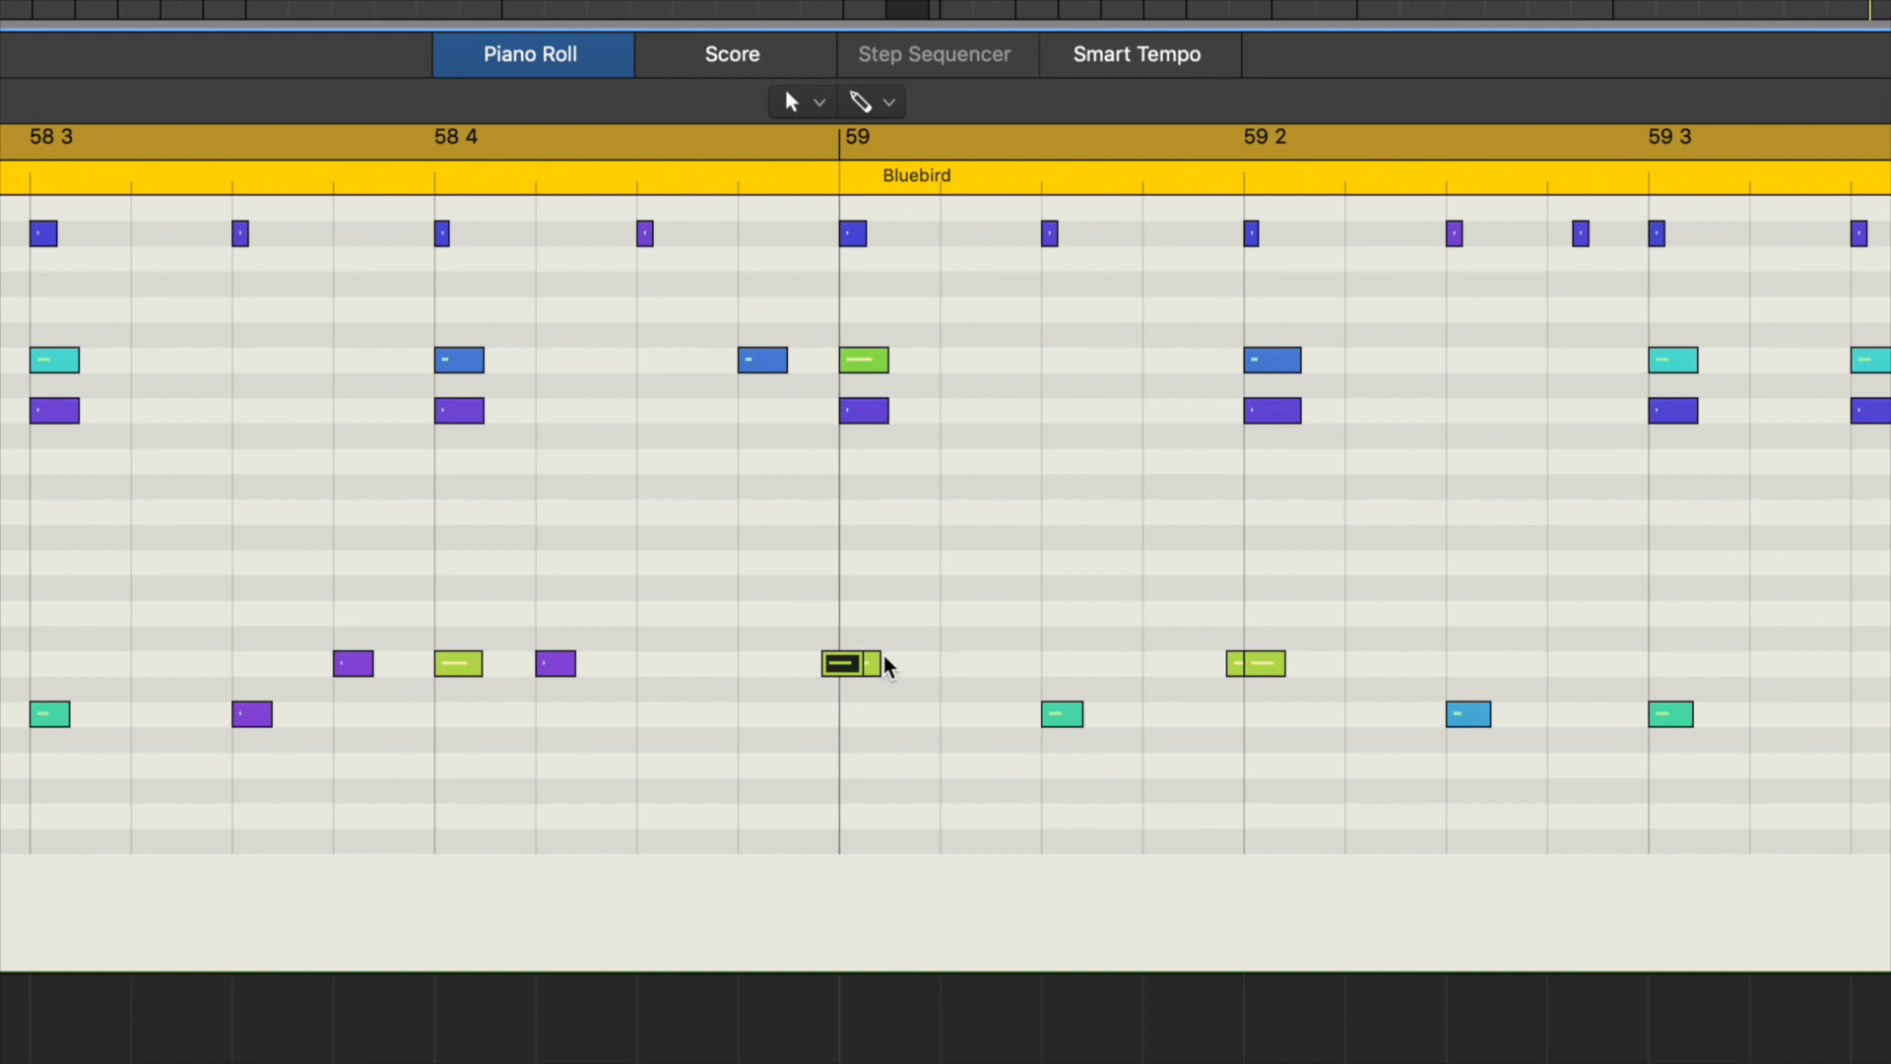
{"action": "left_click", "coordinate": [1241, 664], "text": "shift"}
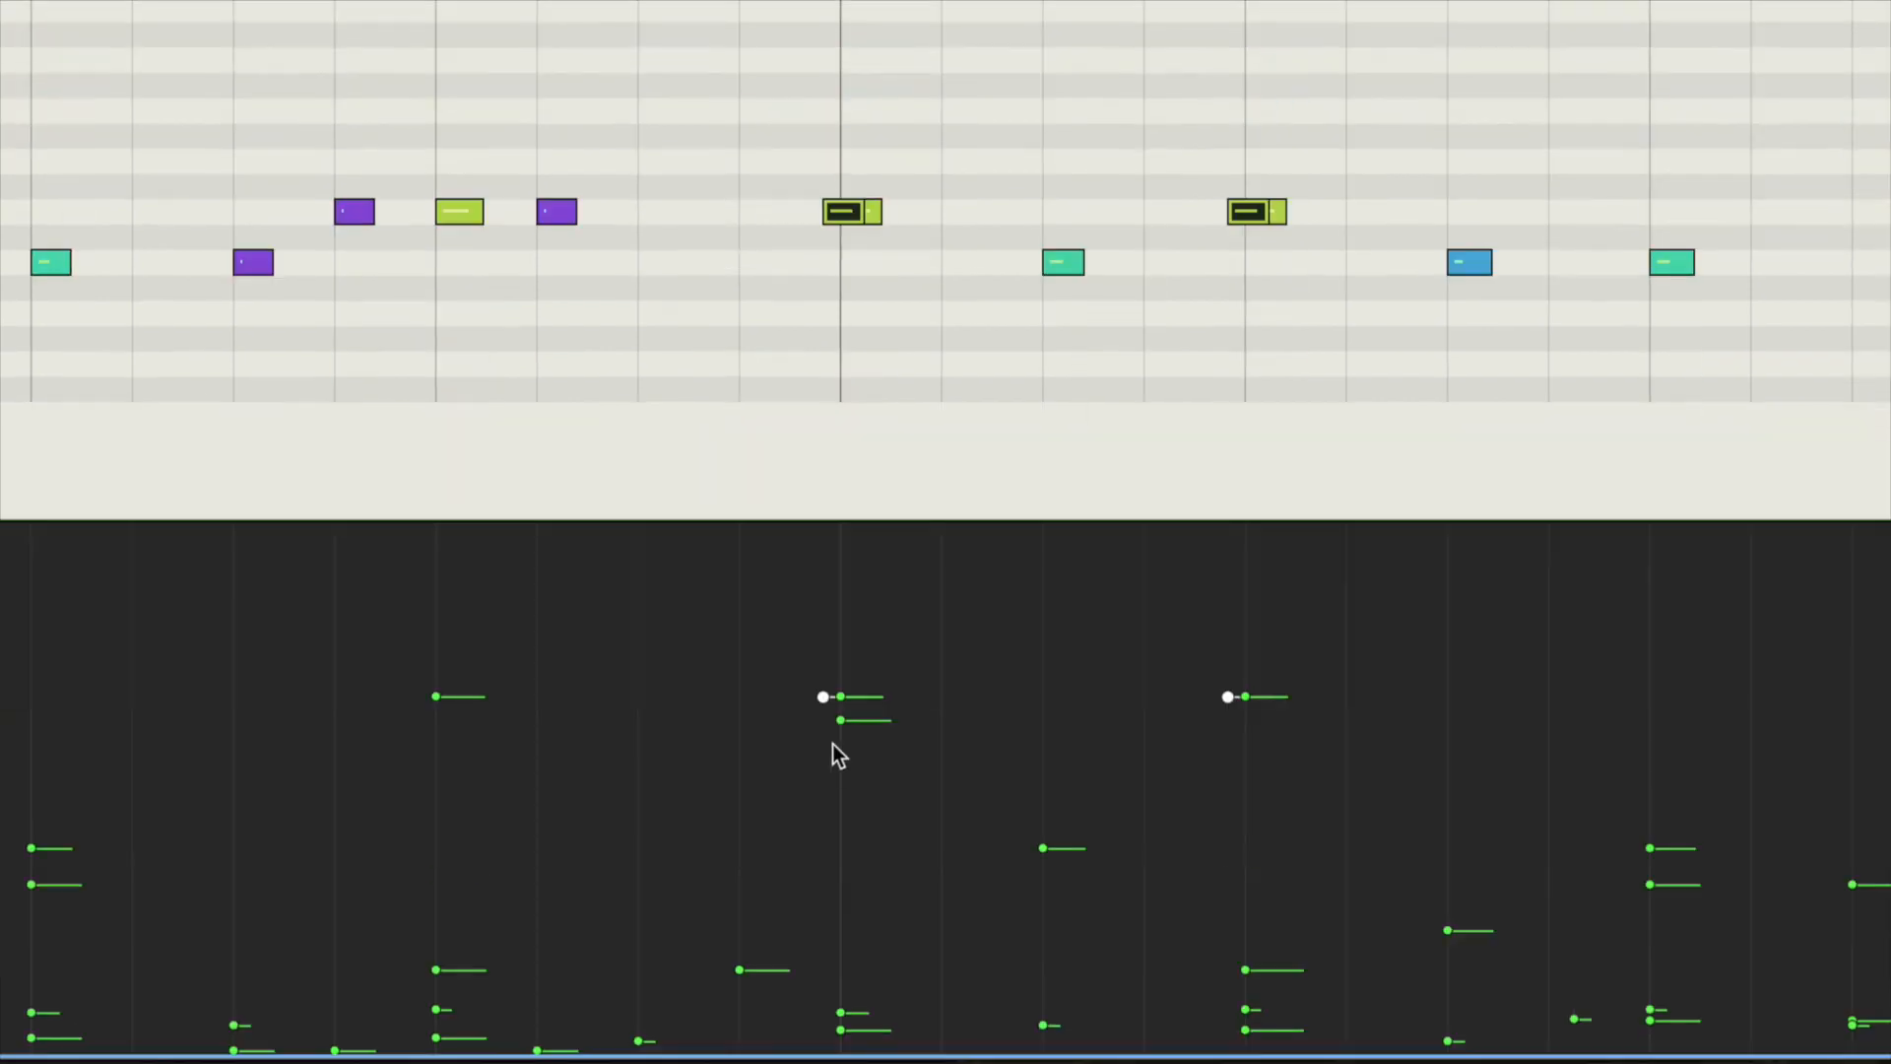
{"action": "left_click_drag", "start_coordinate": [824, 696], "coordinate": [824, 889]}
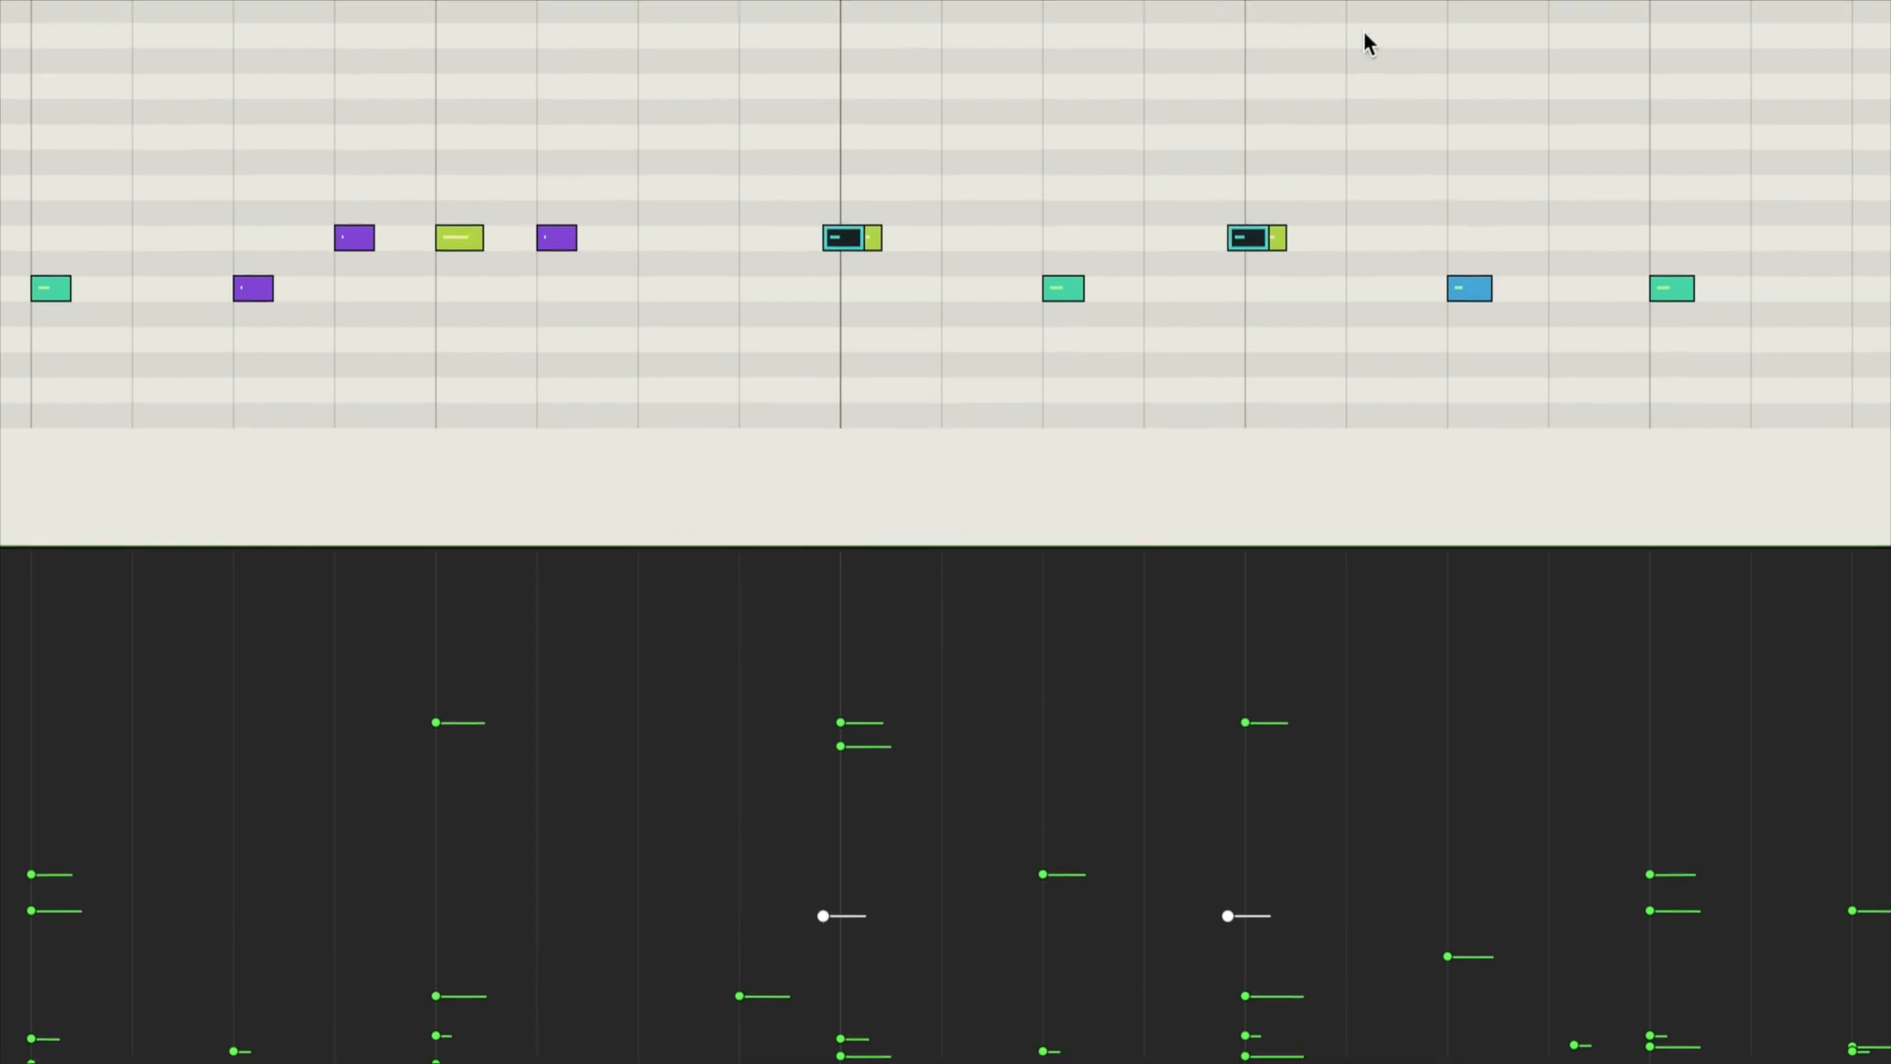
Step: Delete the kick at 59 2 3 and move the kick at 59 3 into its place
{"action": "left_click", "coordinate": [1475, 262]}
{"action": "key", "text": "Delete"}
{"action": "left_click_drag", "start_coordinate": [1677, 590], "coordinate": [1498, 610]}
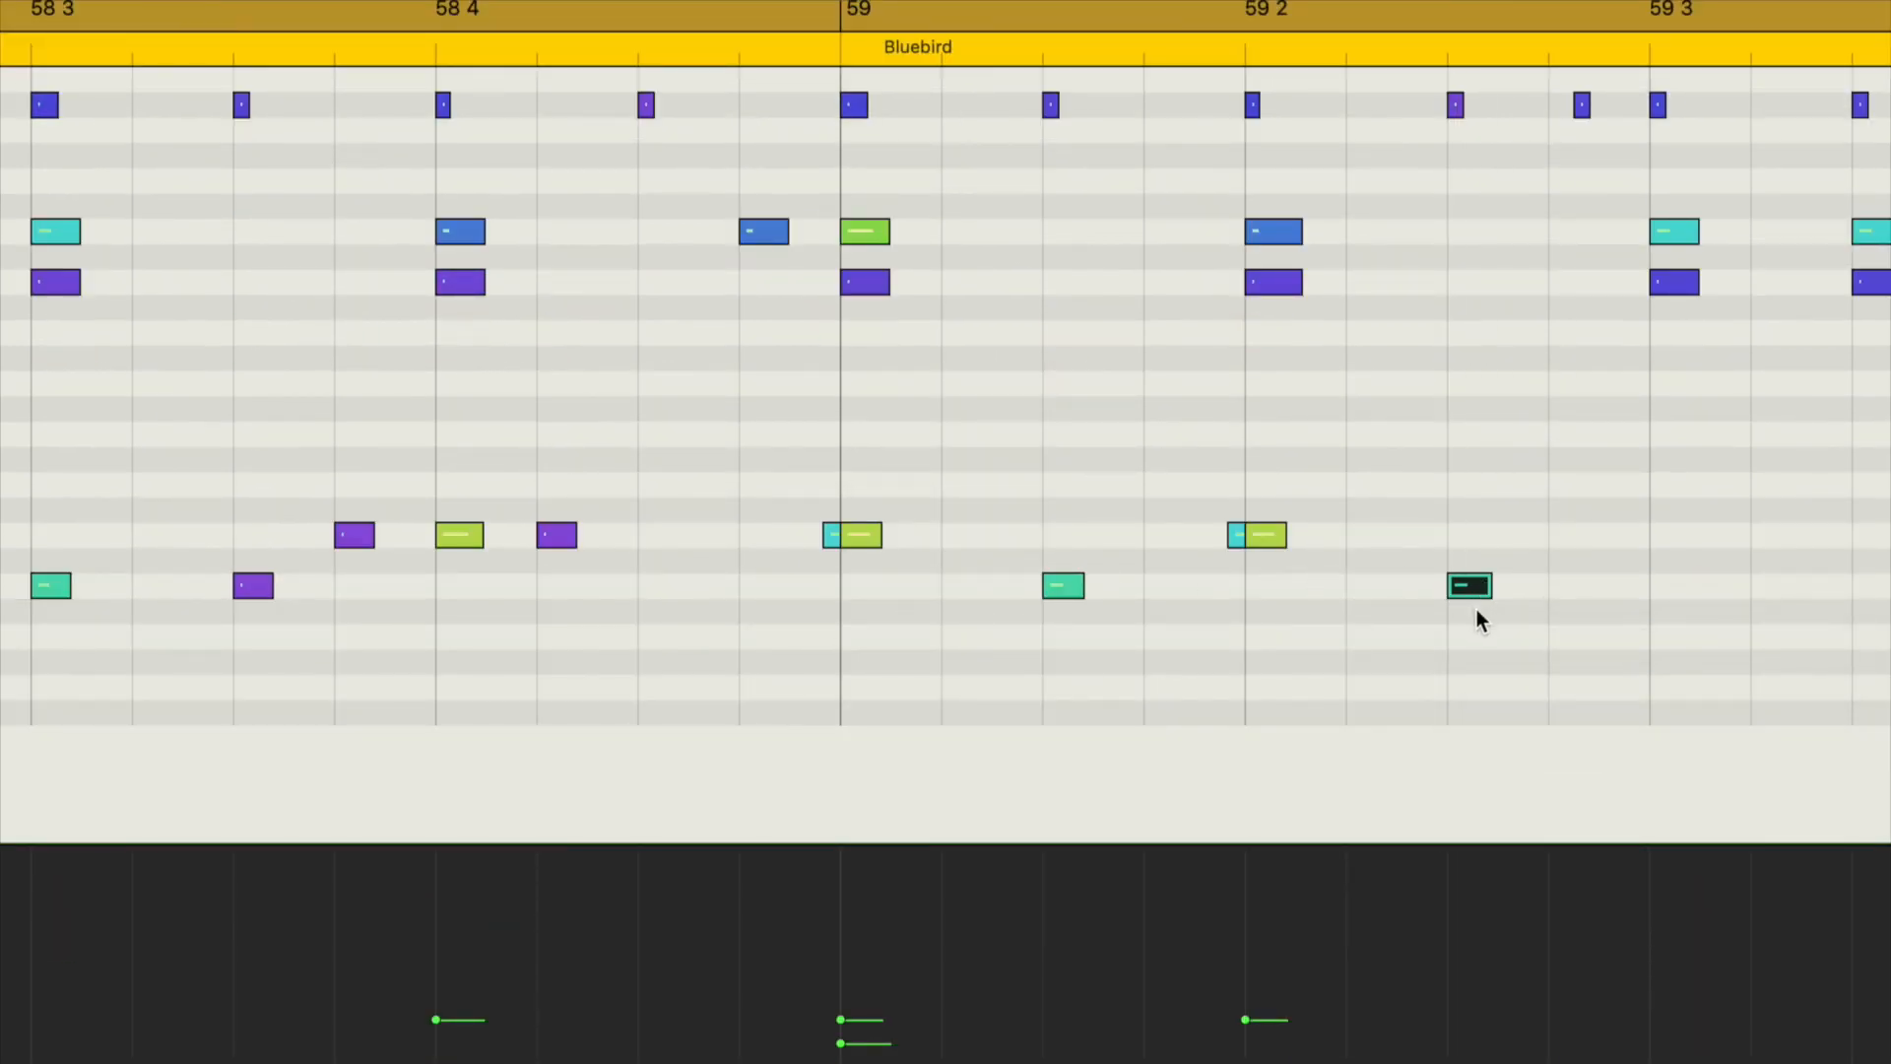
Step: Copy the snare flam pair at 59 2 to 59 3
{"action": "scroll", "coordinate": [1280, 654], "scroll_direction": "right", "scroll_amount": 4}
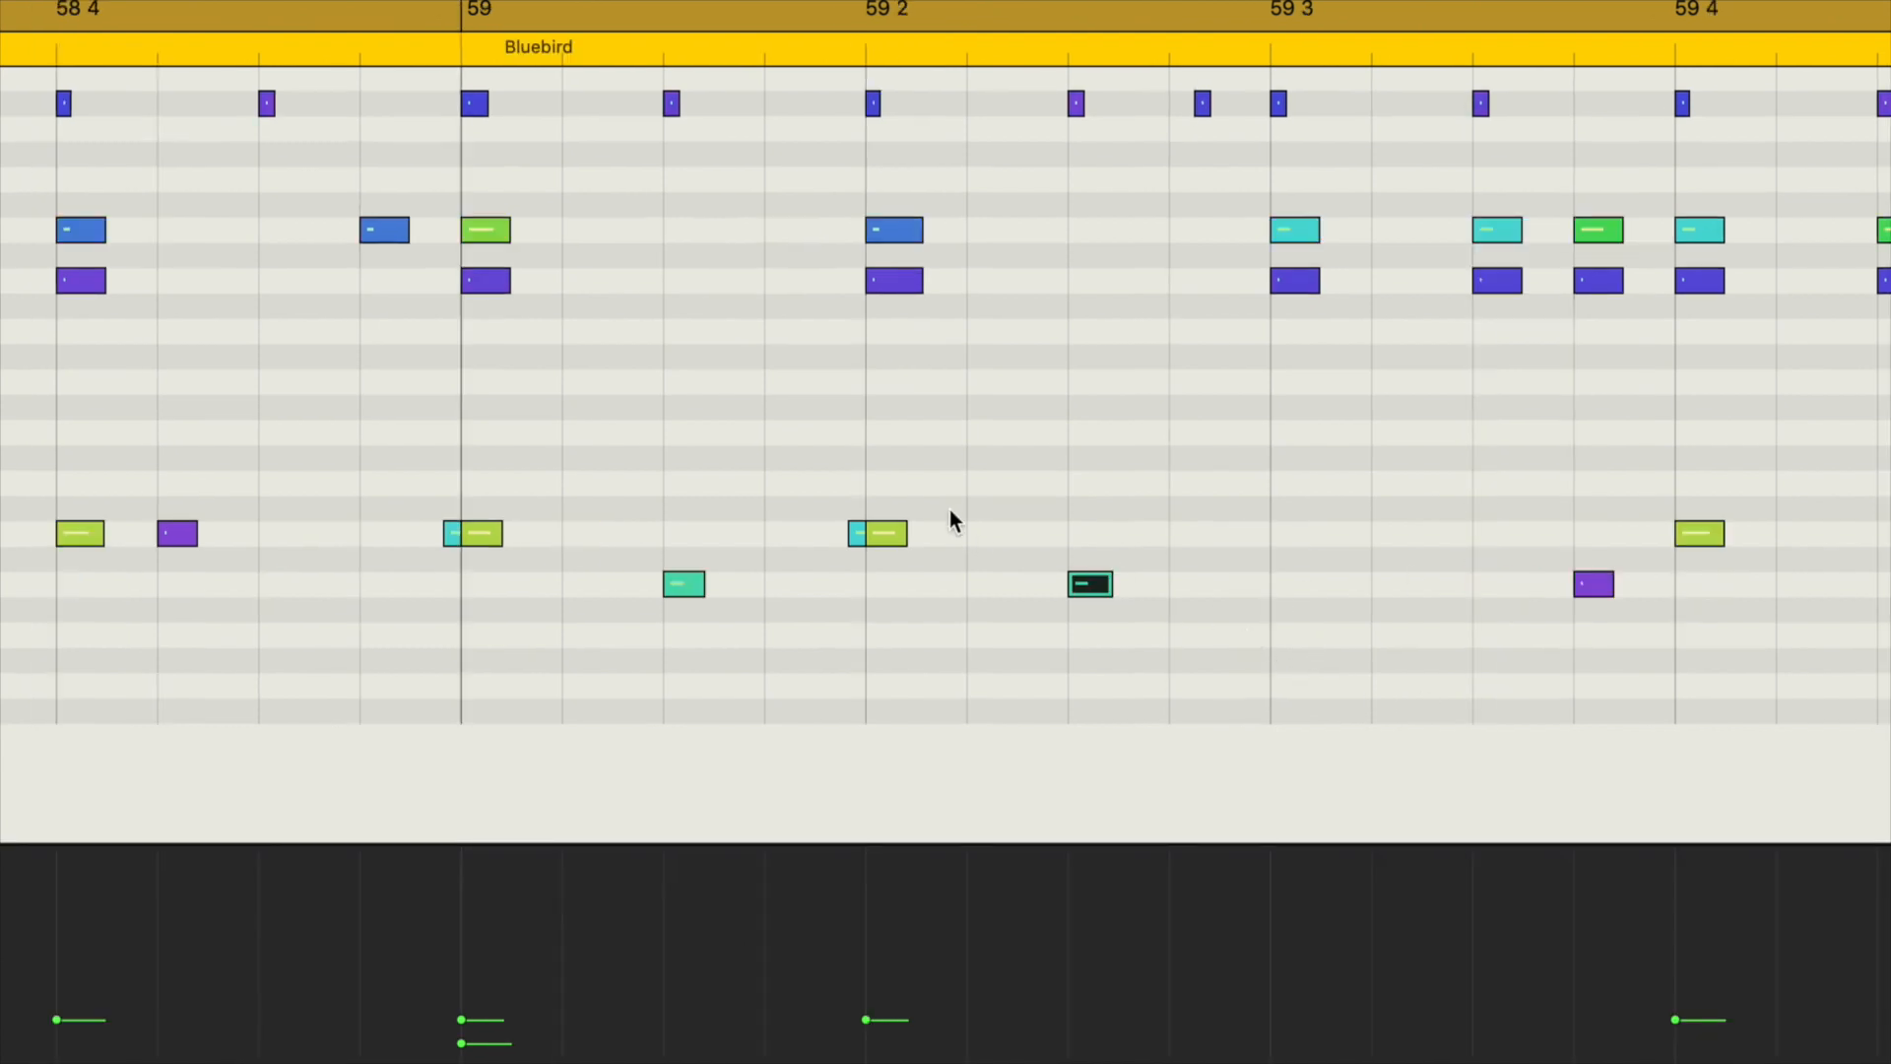
{"action": "left_click", "coordinate": [872, 536]}
{"action": "left_click_drag", "start_coordinate": [888, 538], "coordinate": [1290, 534]}
{"action": "scroll", "coordinate": [1176, 508], "scroll_direction": "right", "scroll_amount": 7}
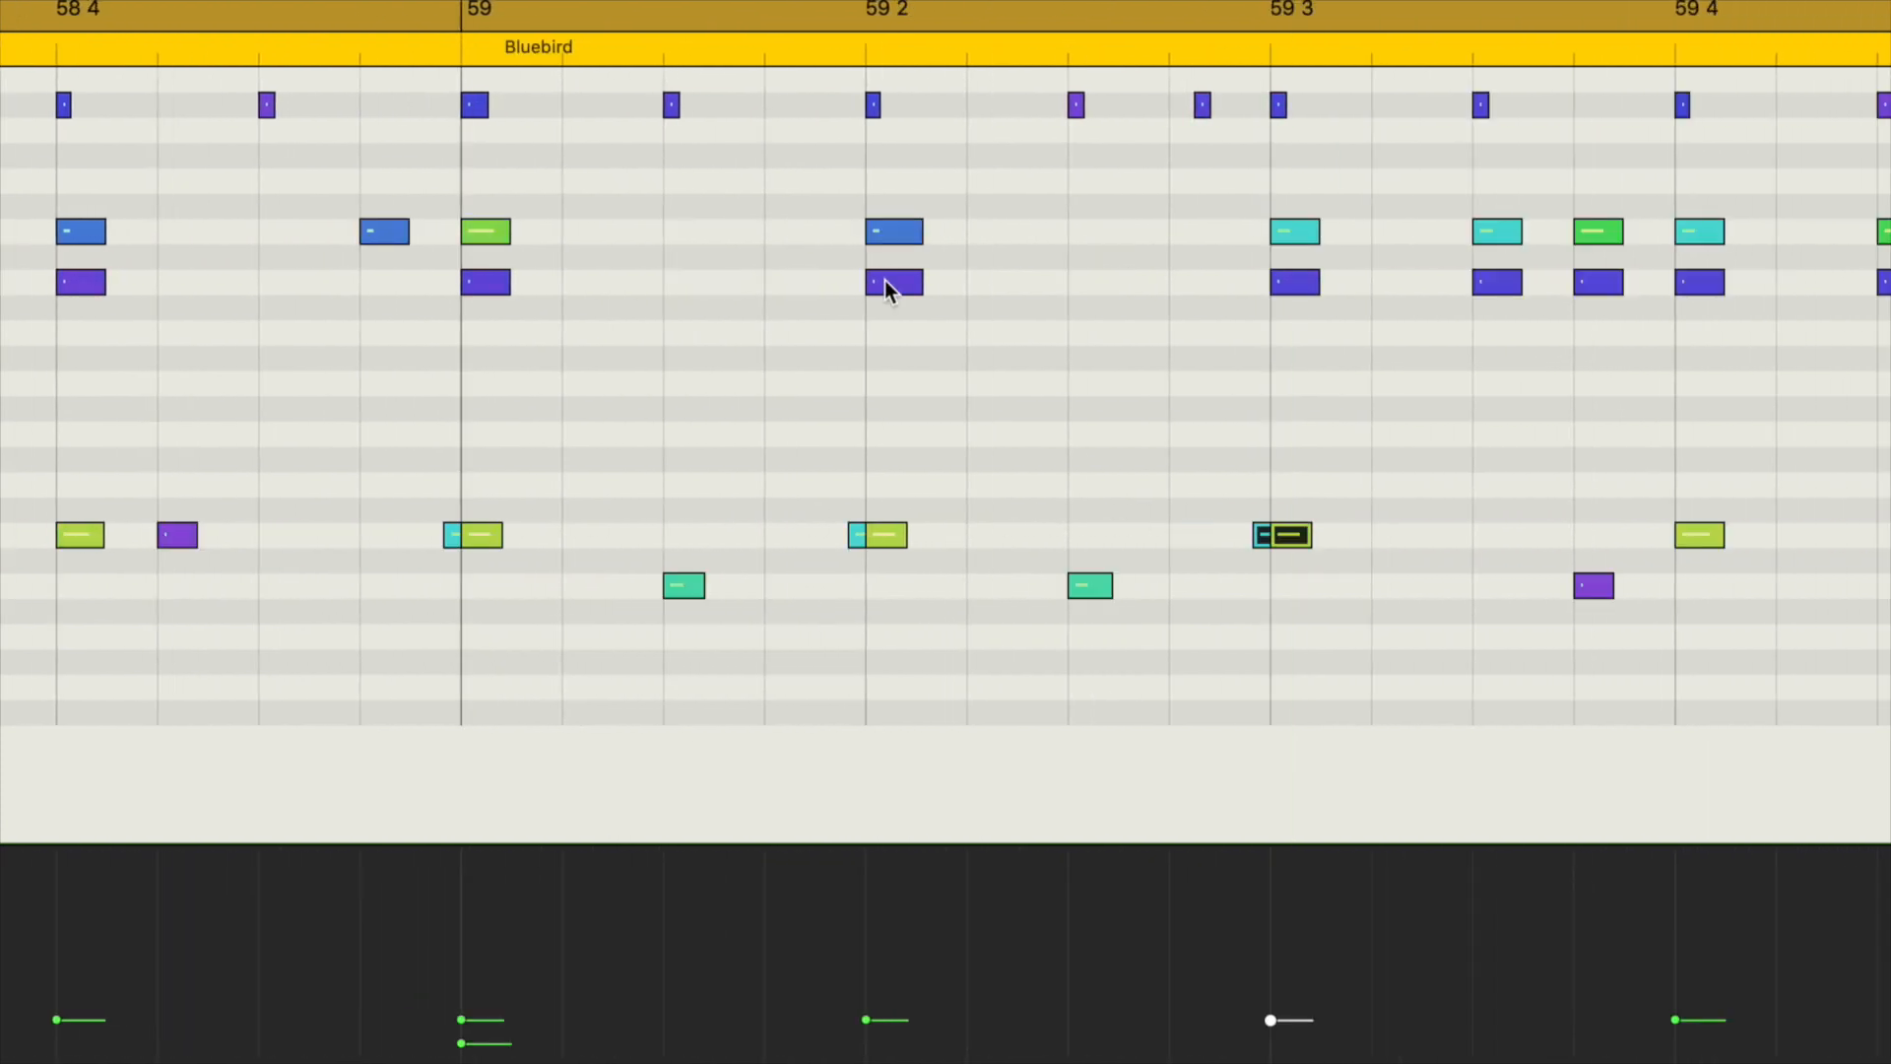
Step: Copy the Ride Out note at 59 2 to 59 1 3 and delete the Ride Bell notes at 59 and 59 2
{"action": "left_click_drag", "start_coordinate": [884, 281], "coordinate": [687, 280]}
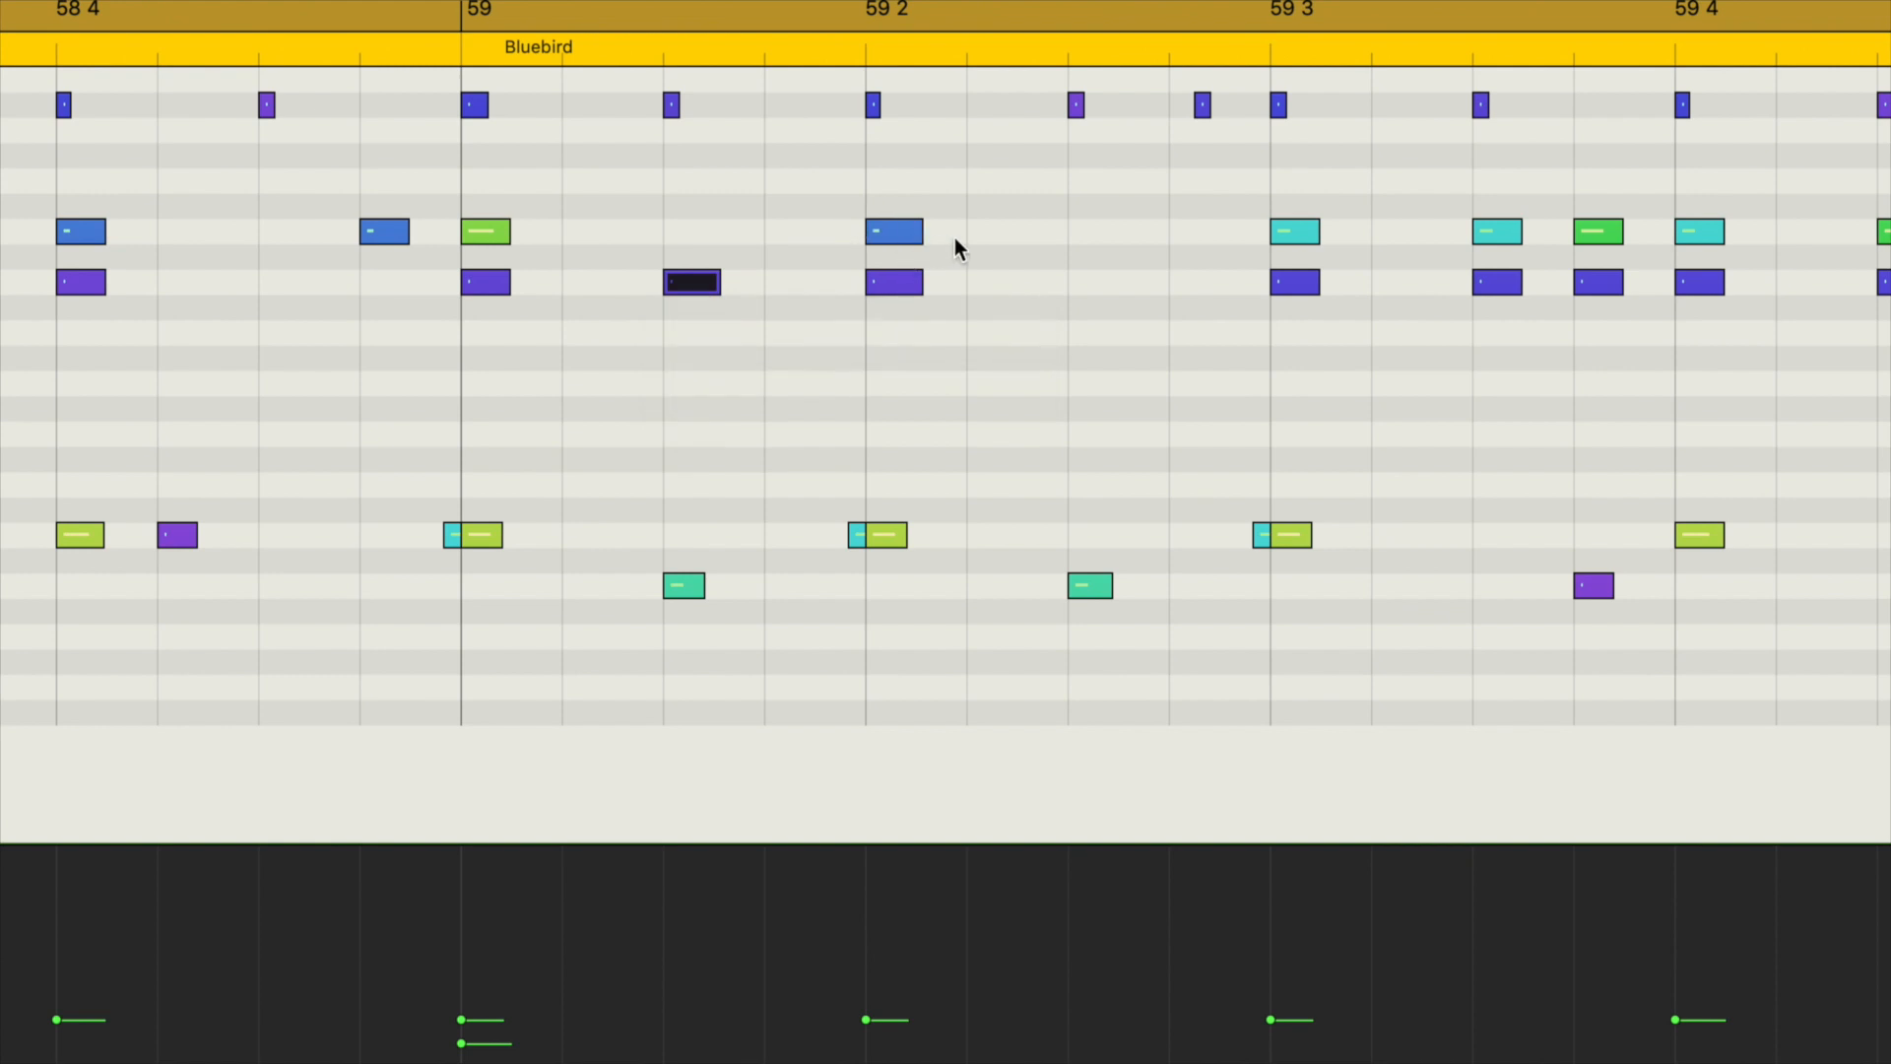
{"action": "left_click_drag", "start_coordinate": [954, 239], "coordinate": [451, 236]}
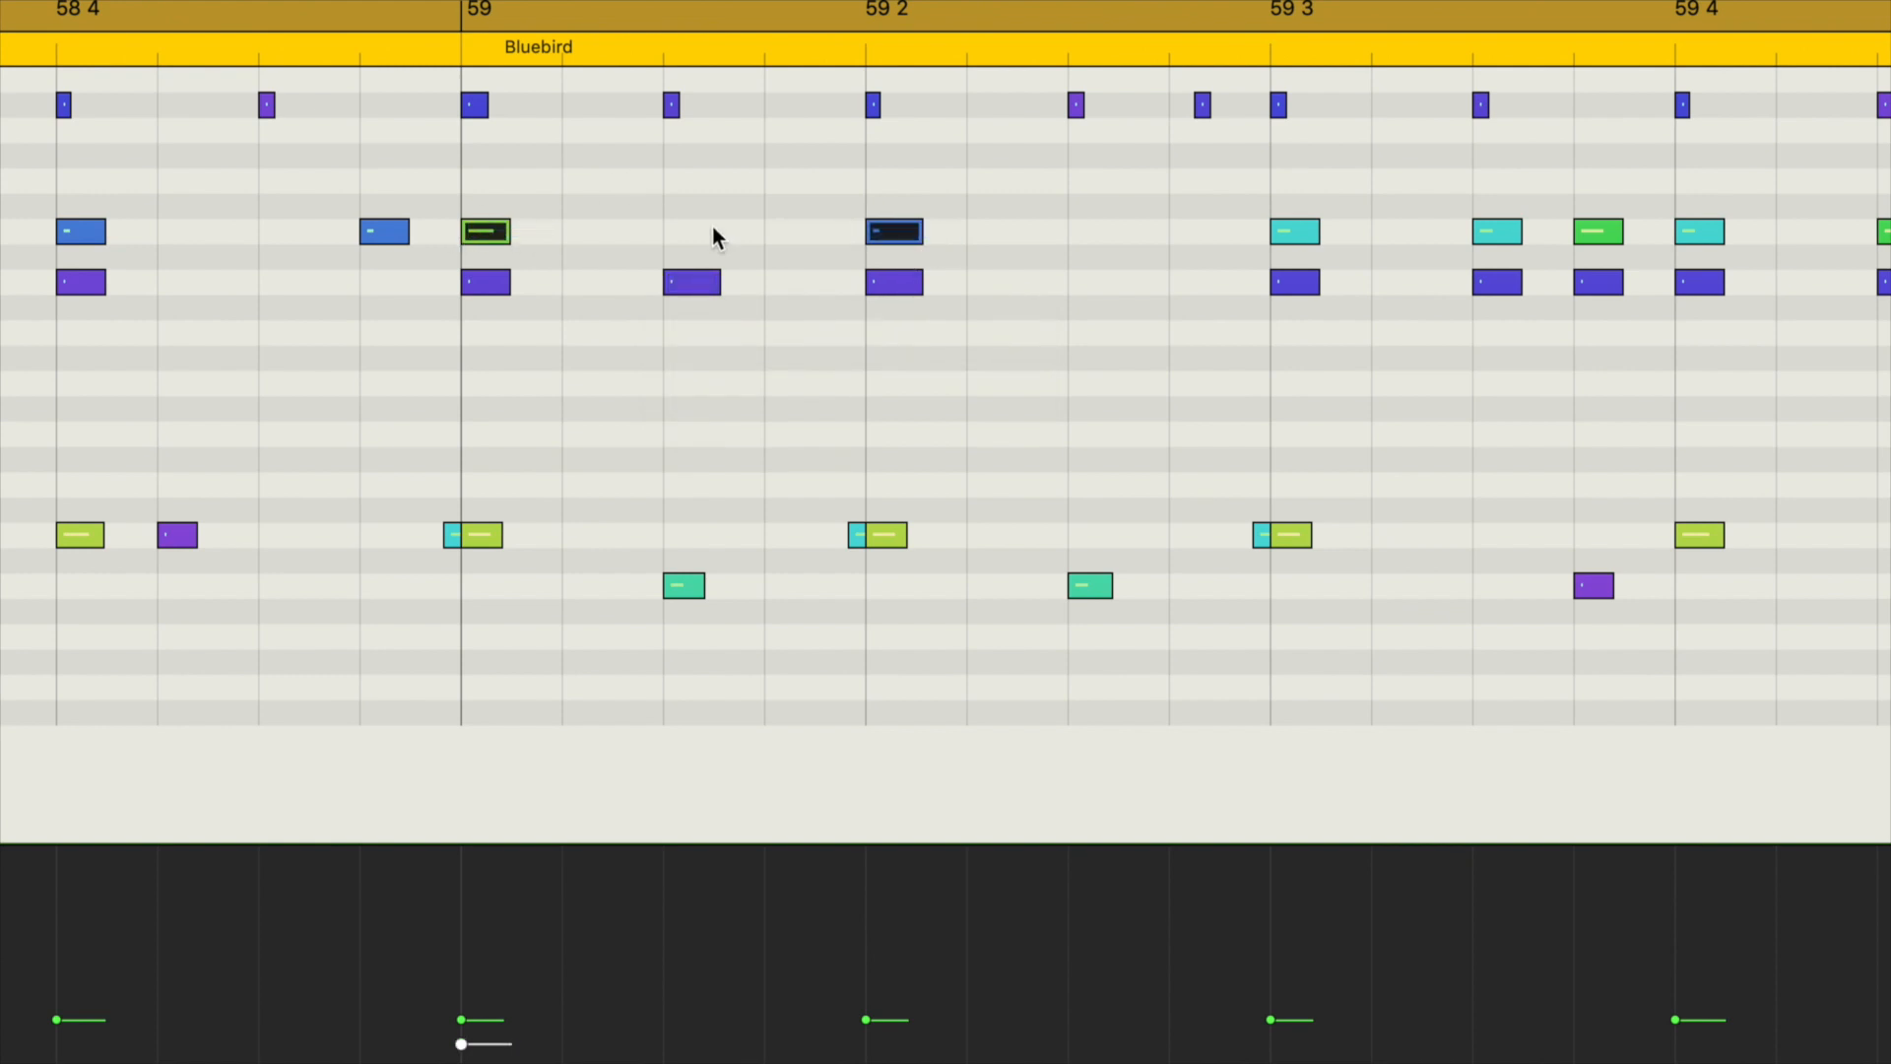
{"action": "key", "text": "Delete"}
Step: Raise the velocities of the Ride Out notes at 59, 59 1 3 and 59 2 and shape them into a crescendo
{"action": "left_click_drag", "start_coordinate": [991, 307], "coordinate": [491, 284]}
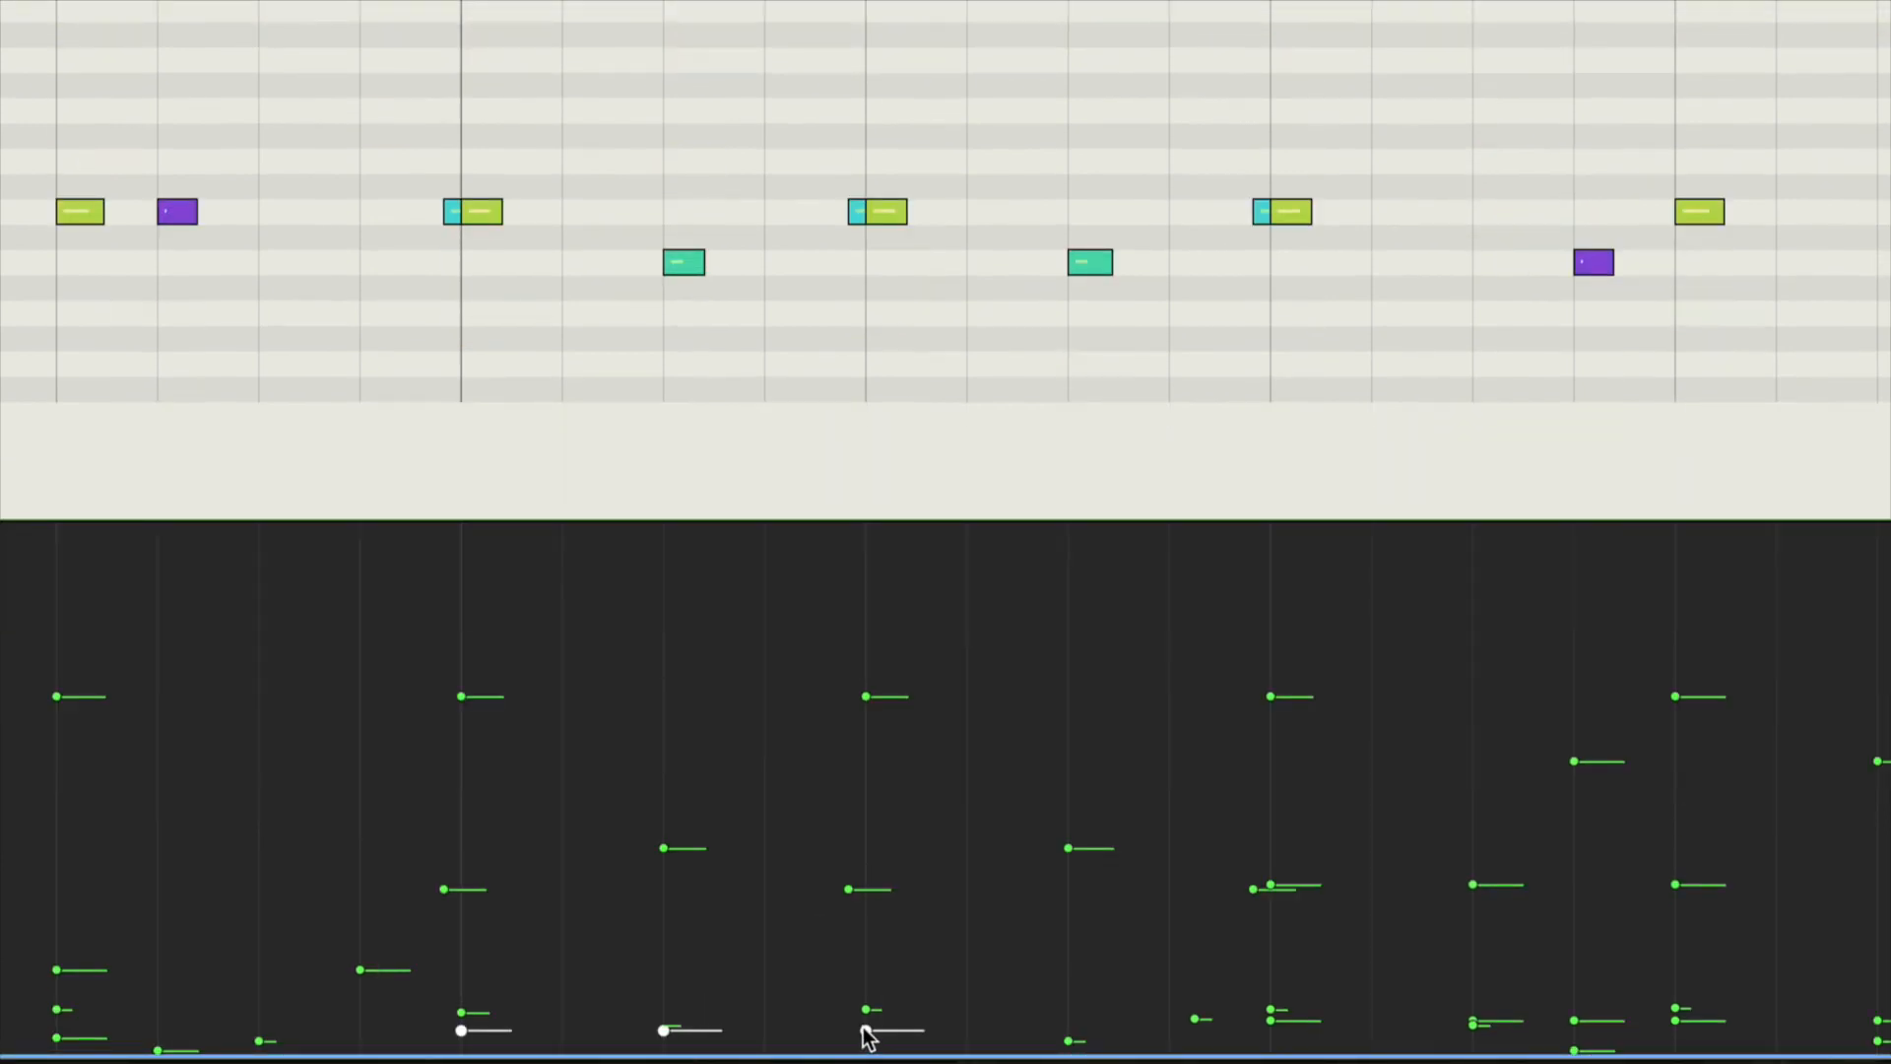
{"action": "left_click_drag", "start_coordinate": [864, 1028], "coordinate": [863, 912]}
{"action": "left_click_drag", "start_coordinate": [863, 911], "coordinate": [854, 814]}
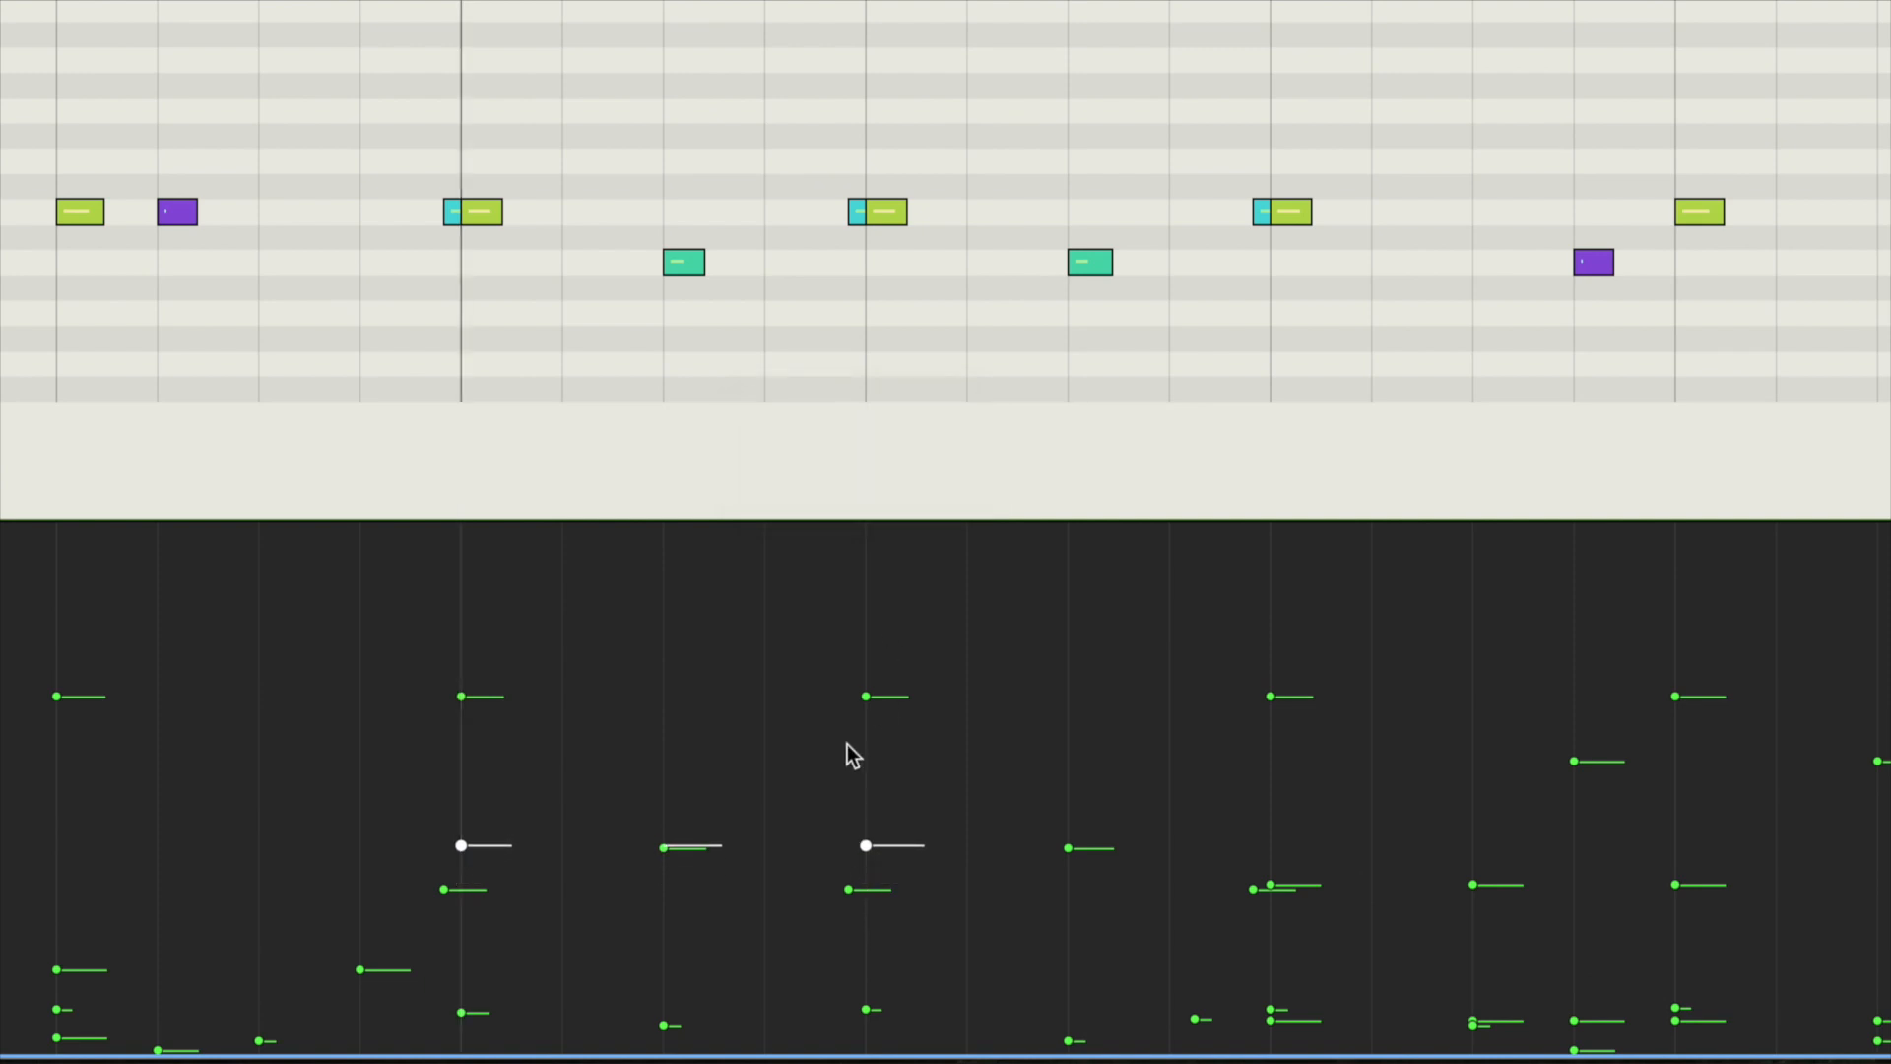
{"action": "left_click_drag", "start_coordinate": [959, 664], "coordinate": [516, 844]}
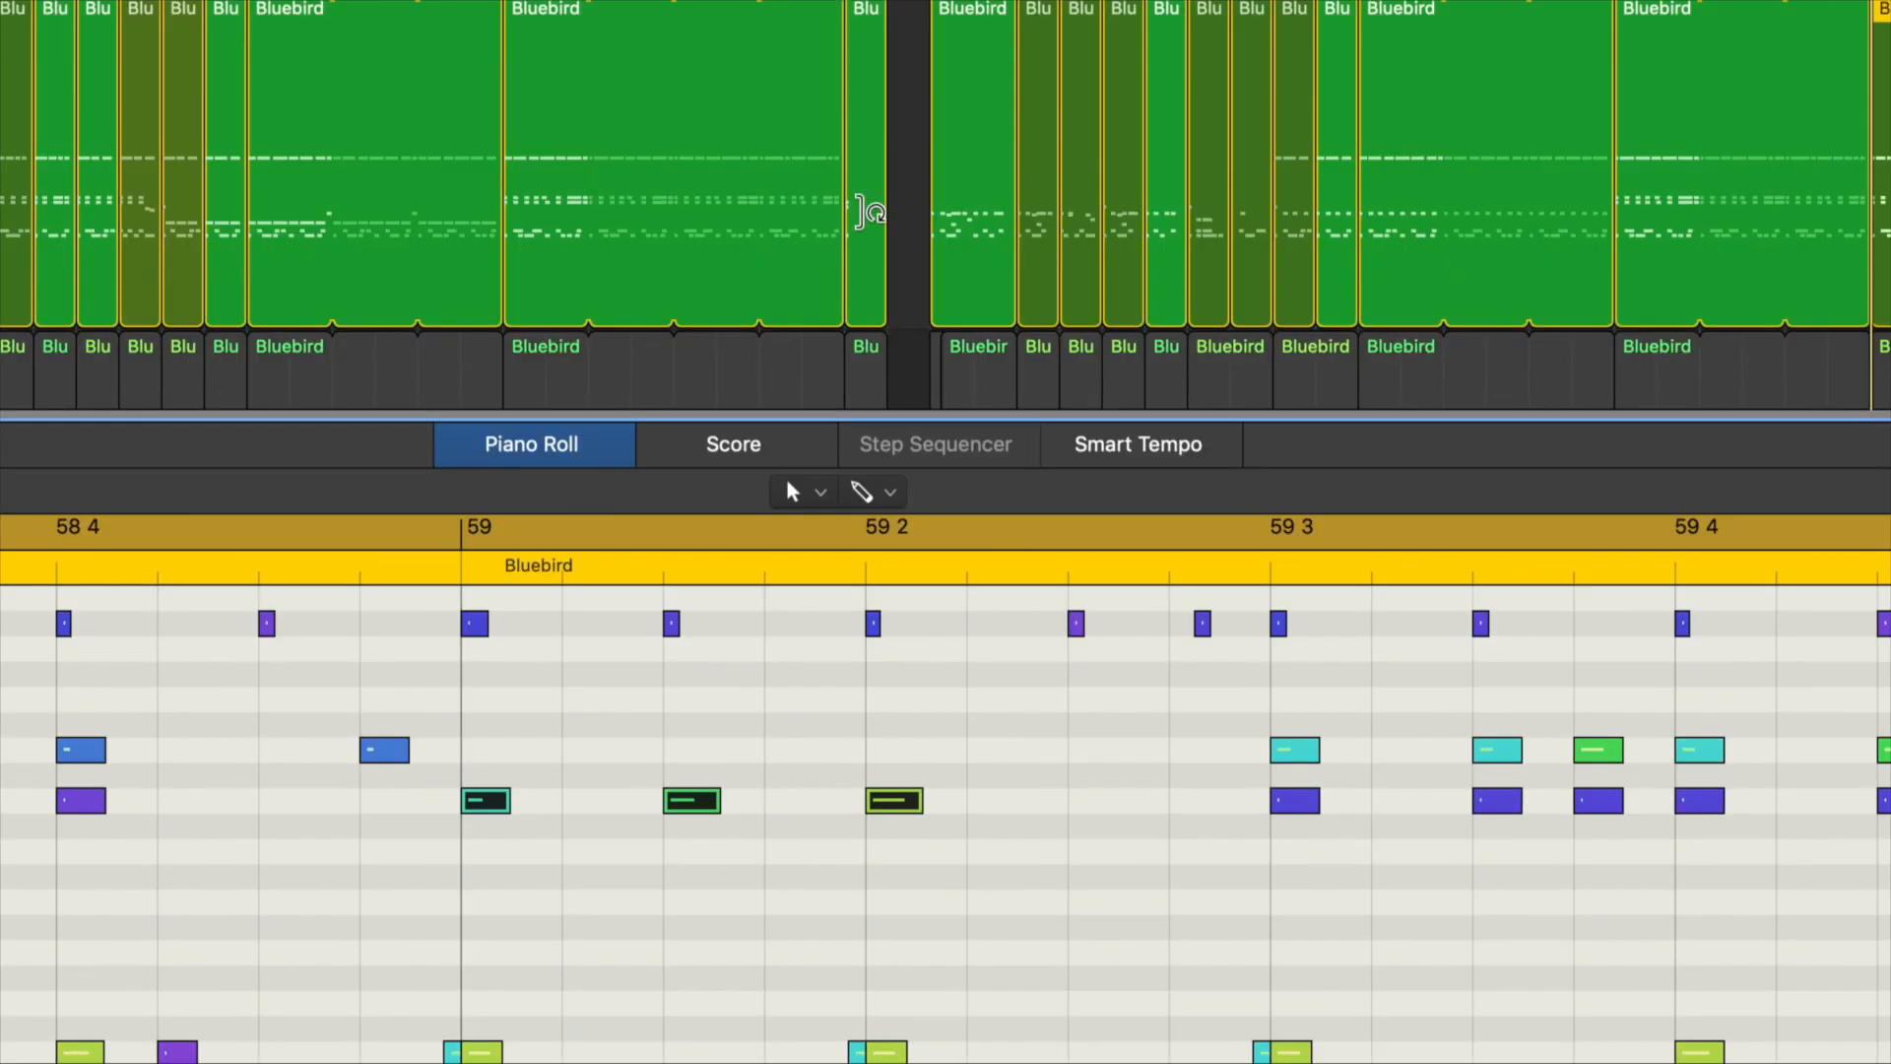
Step: Delete all Ride Bell and Ride Out notes from 59 3 to the end of bar 59
{"action": "scroll", "coordinate": [798, 768], "scroll_direction": "right", "scroll_amount": 10}
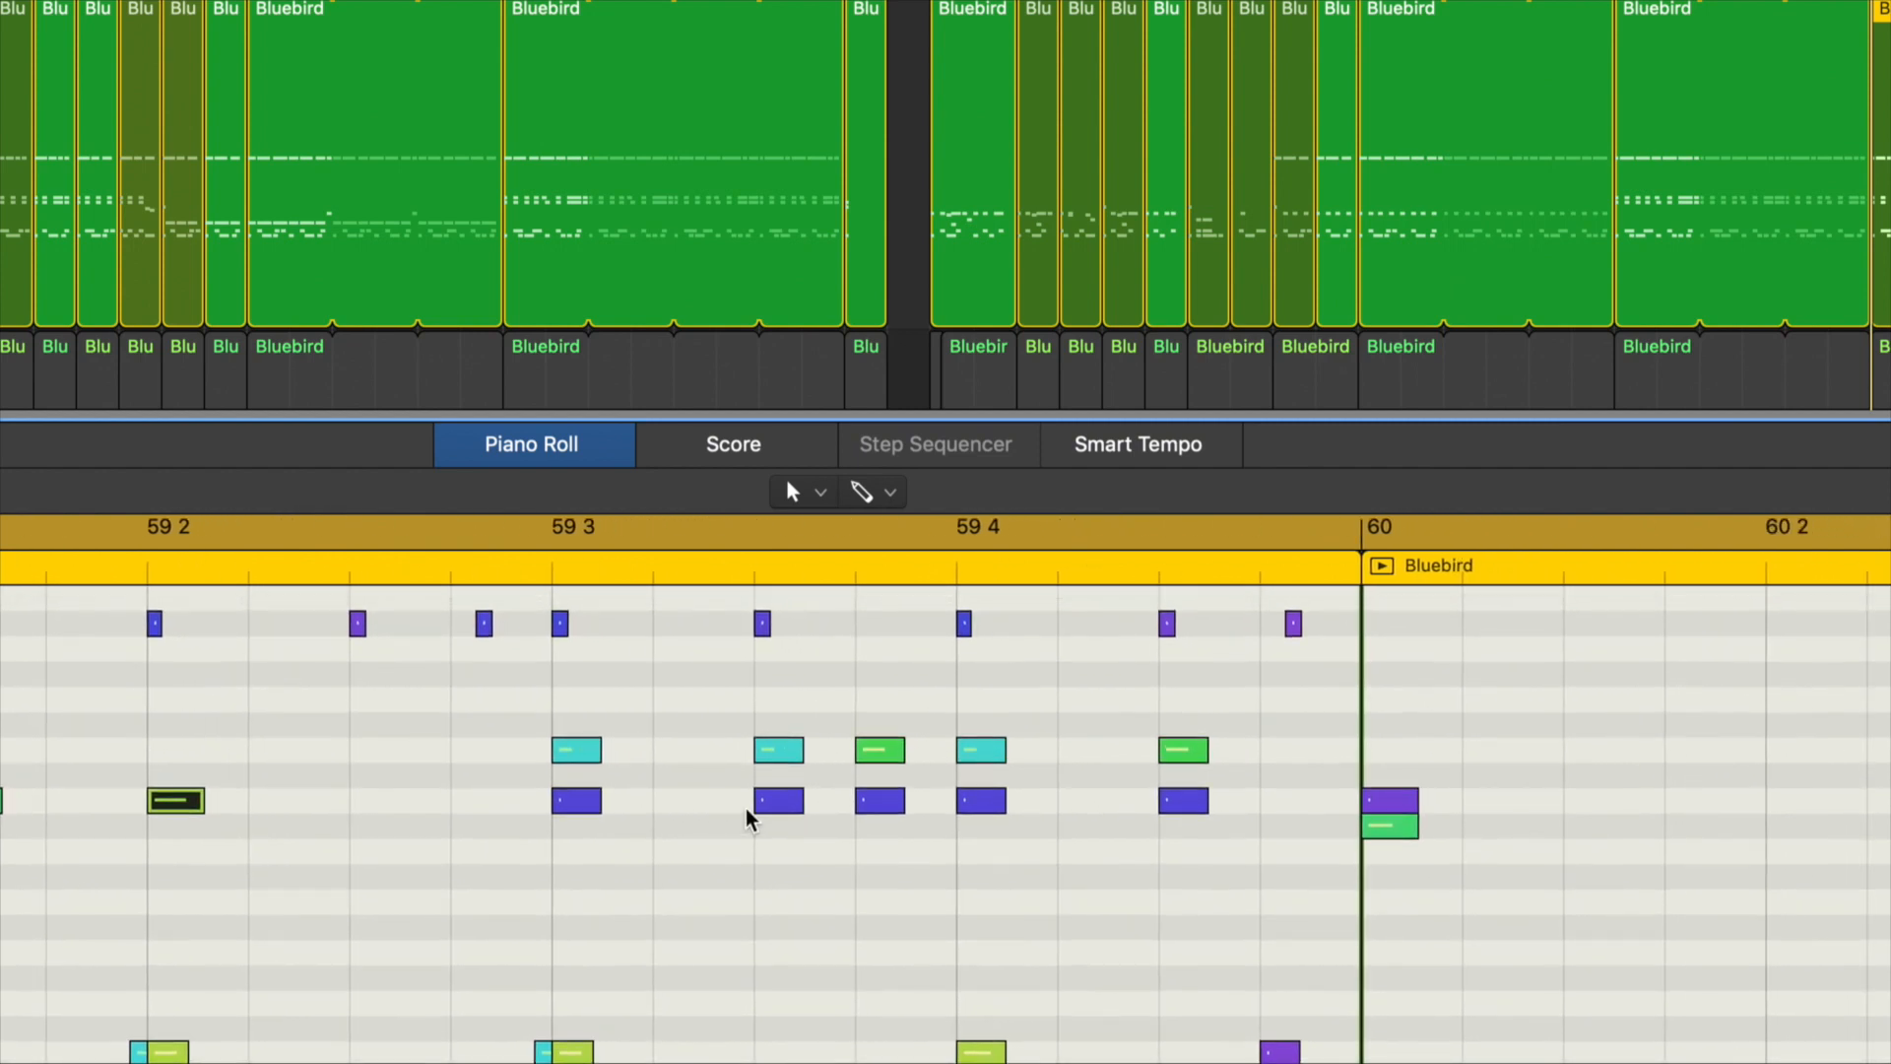
{"action": "left_click_drag", "start_coordinate": [736, 714], "coordinate": [1200, 849]}
{"action": "key", "text": "Delete"}
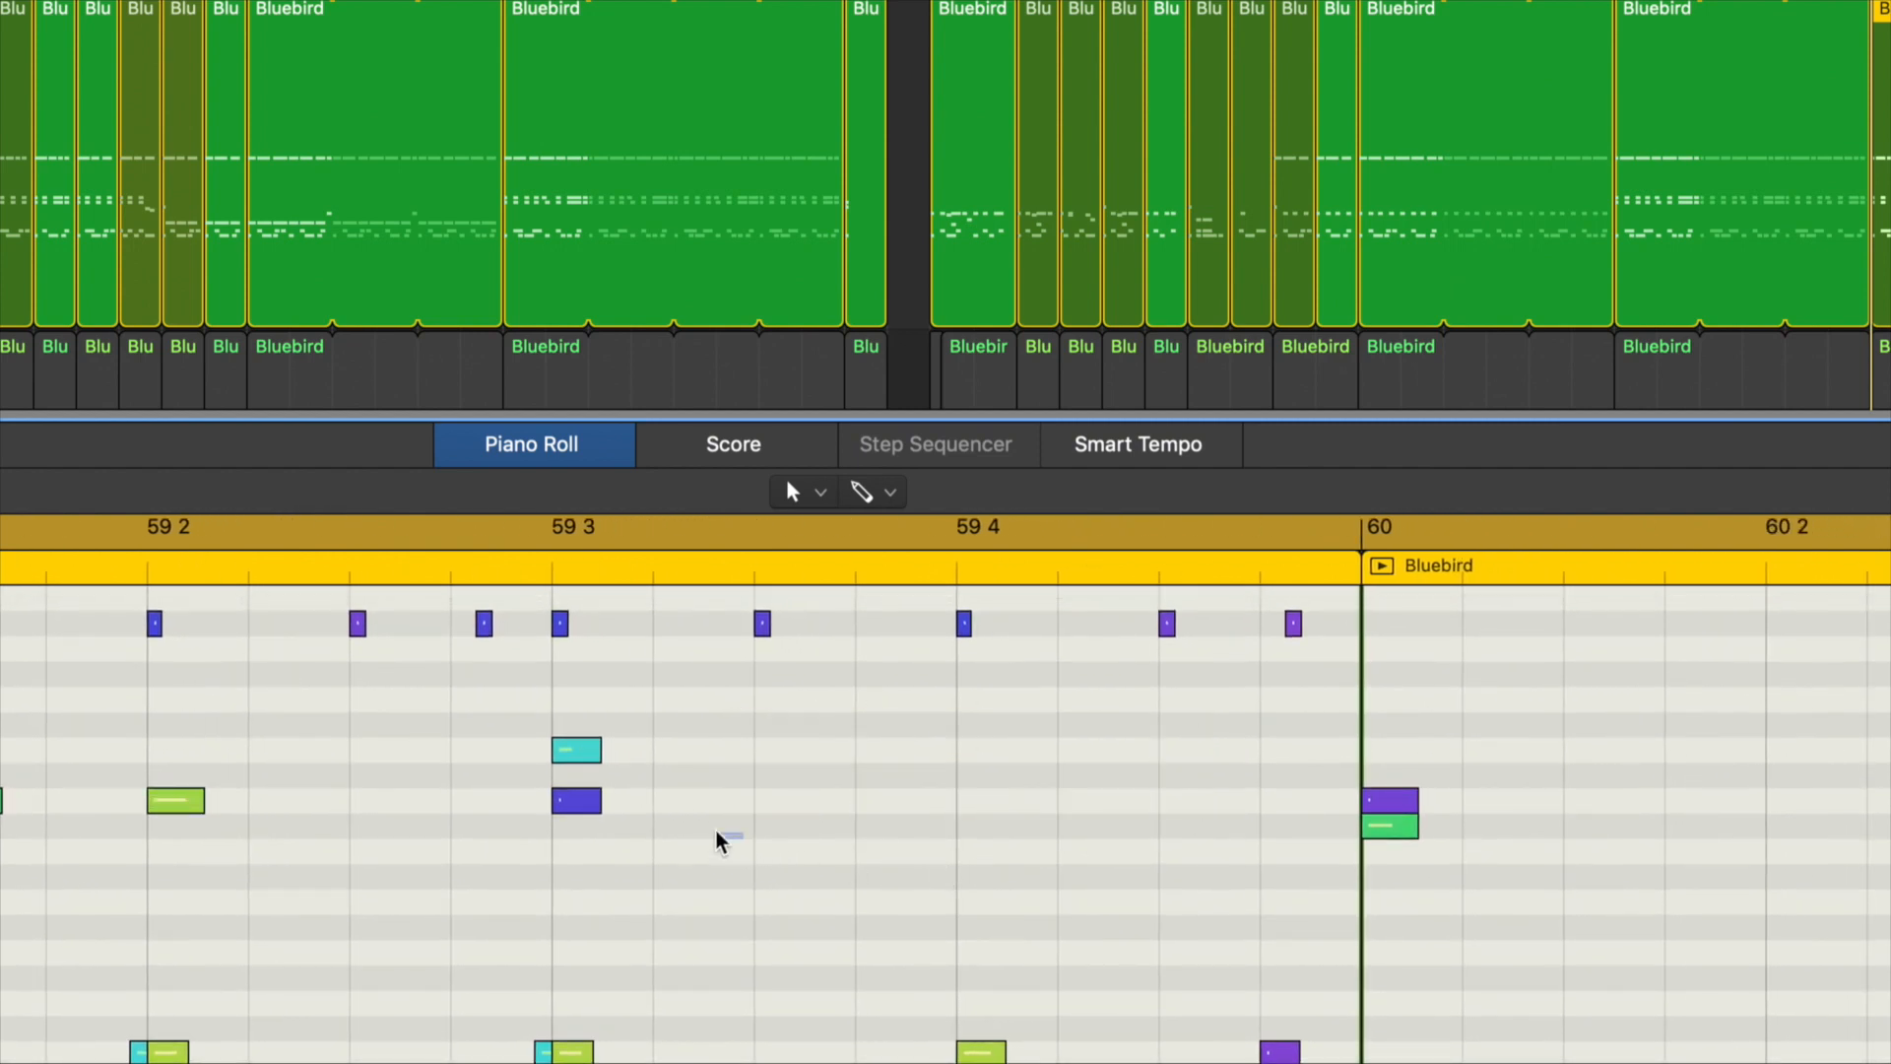
{"action": "left_click_drag", "start_coordinate": [743, 838], "coordinate": [497, 709]}
{"action": "key", "text": "Delete"}
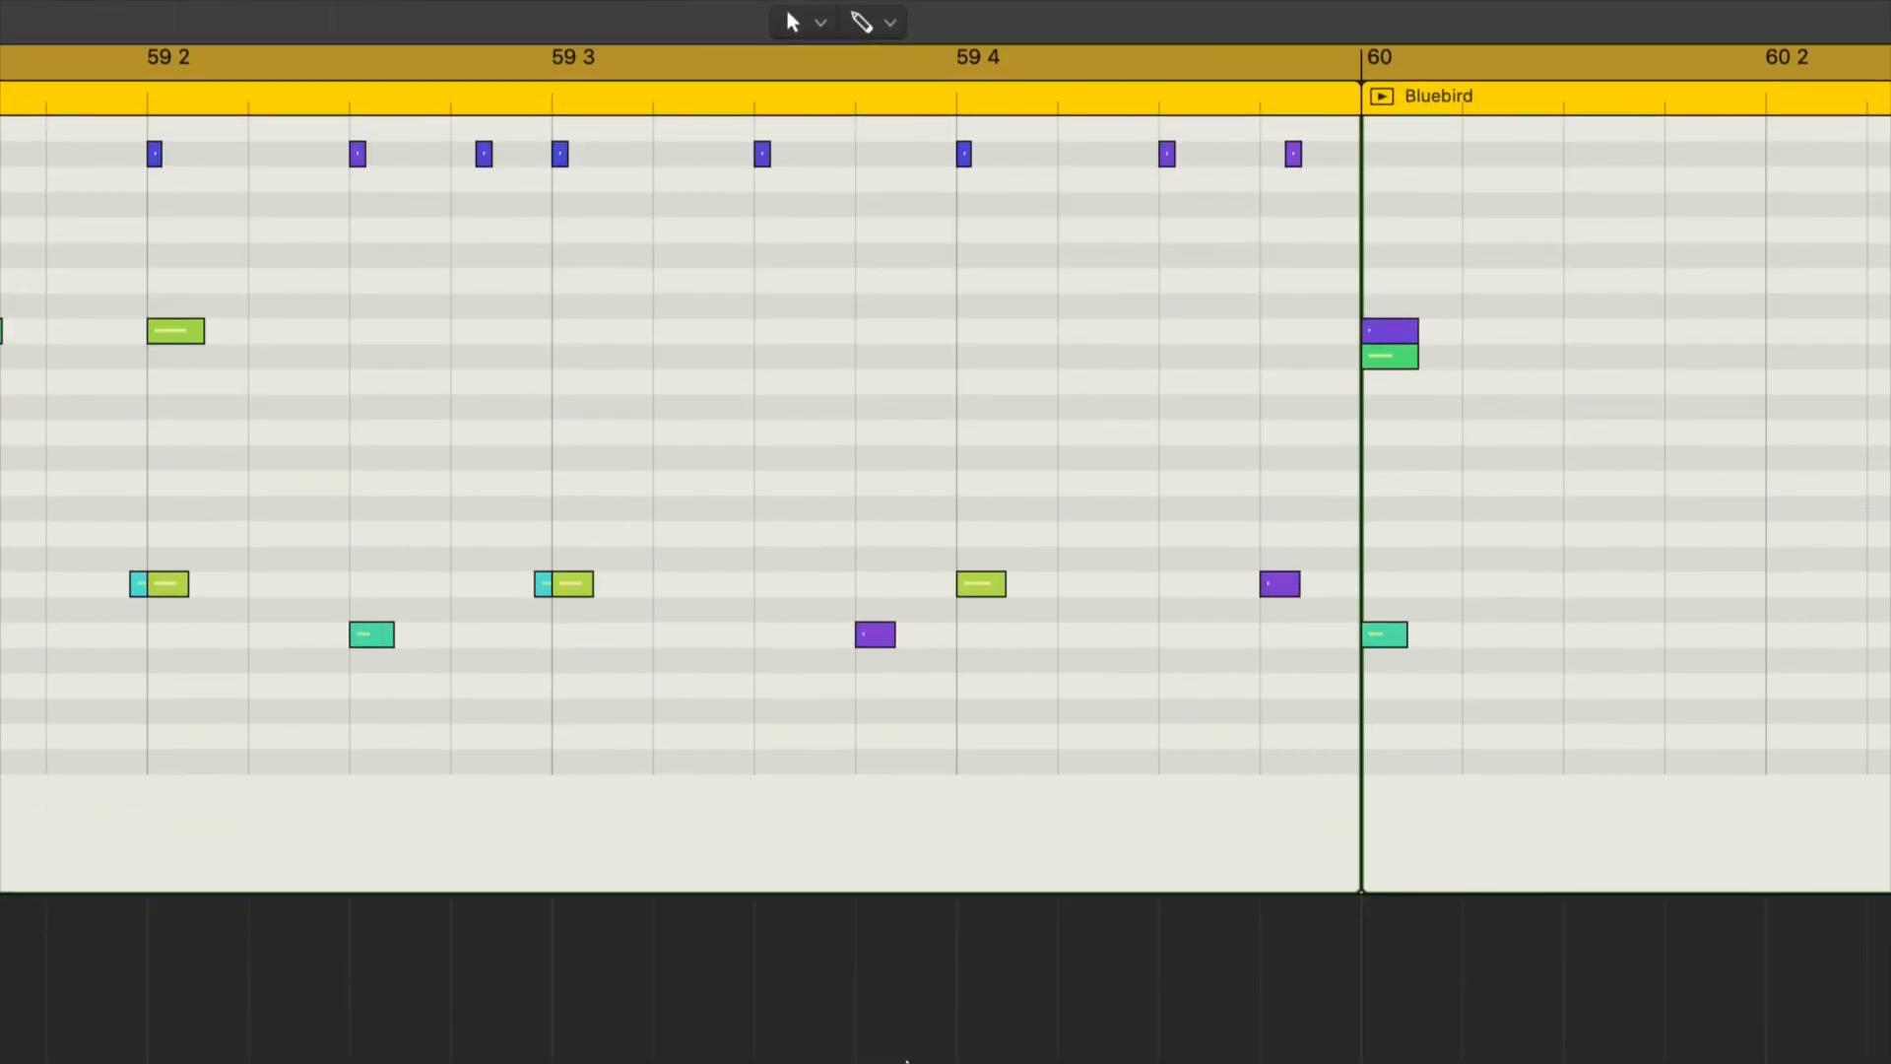
Step: Copy the snare flam to the Hi Tom at 59 3 3, and place a Mid Tom at 59 4 and a Low Tom at 59 4 3
{"action": "scroll", "coordinate": [769, 631], "scroll_direction": "left", "scroll_amount": 5}
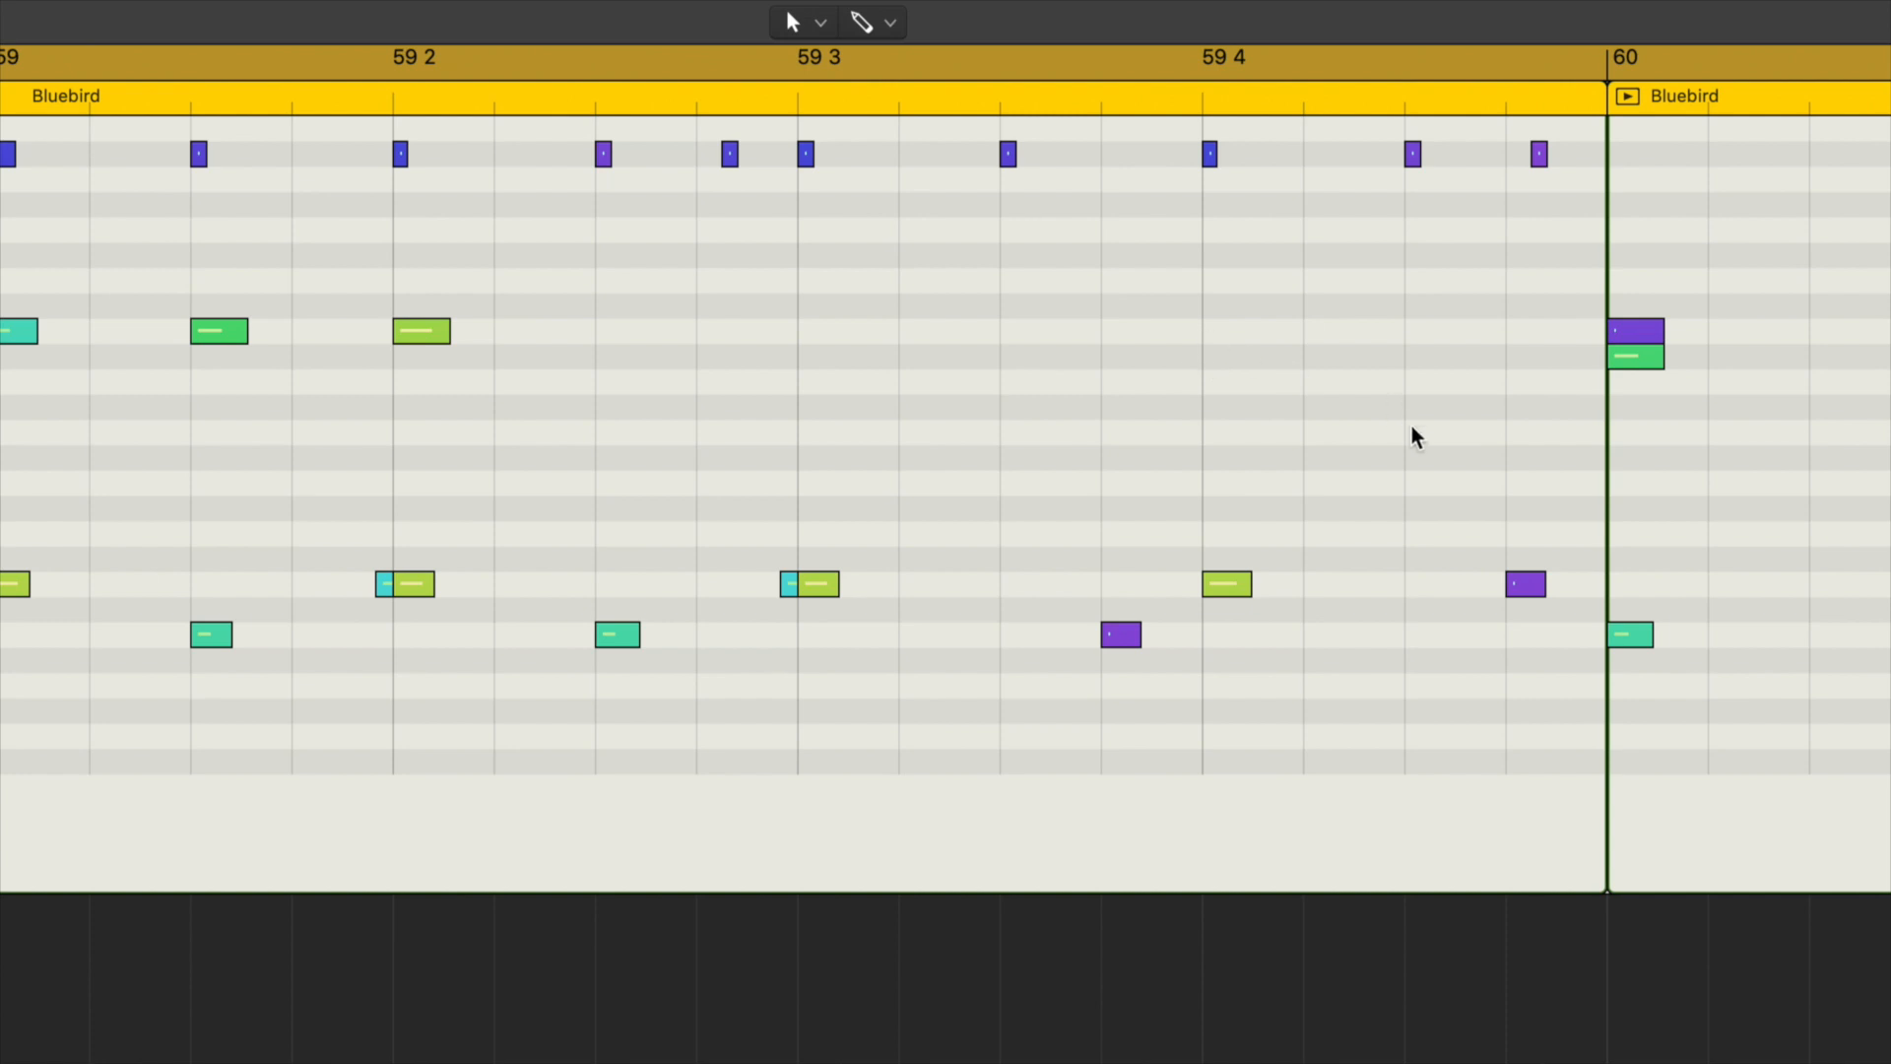
{"action": "left_click_drag", "start_coordinate": [853, 617], "coordinate": [1029, 382]}
{"action": "left_click", "coordinate": [828, 588], "text": "alt"}
{"action": "left_click_drag", "start_coordinate": [1029, 383], "coordinate": [1427, 482]}
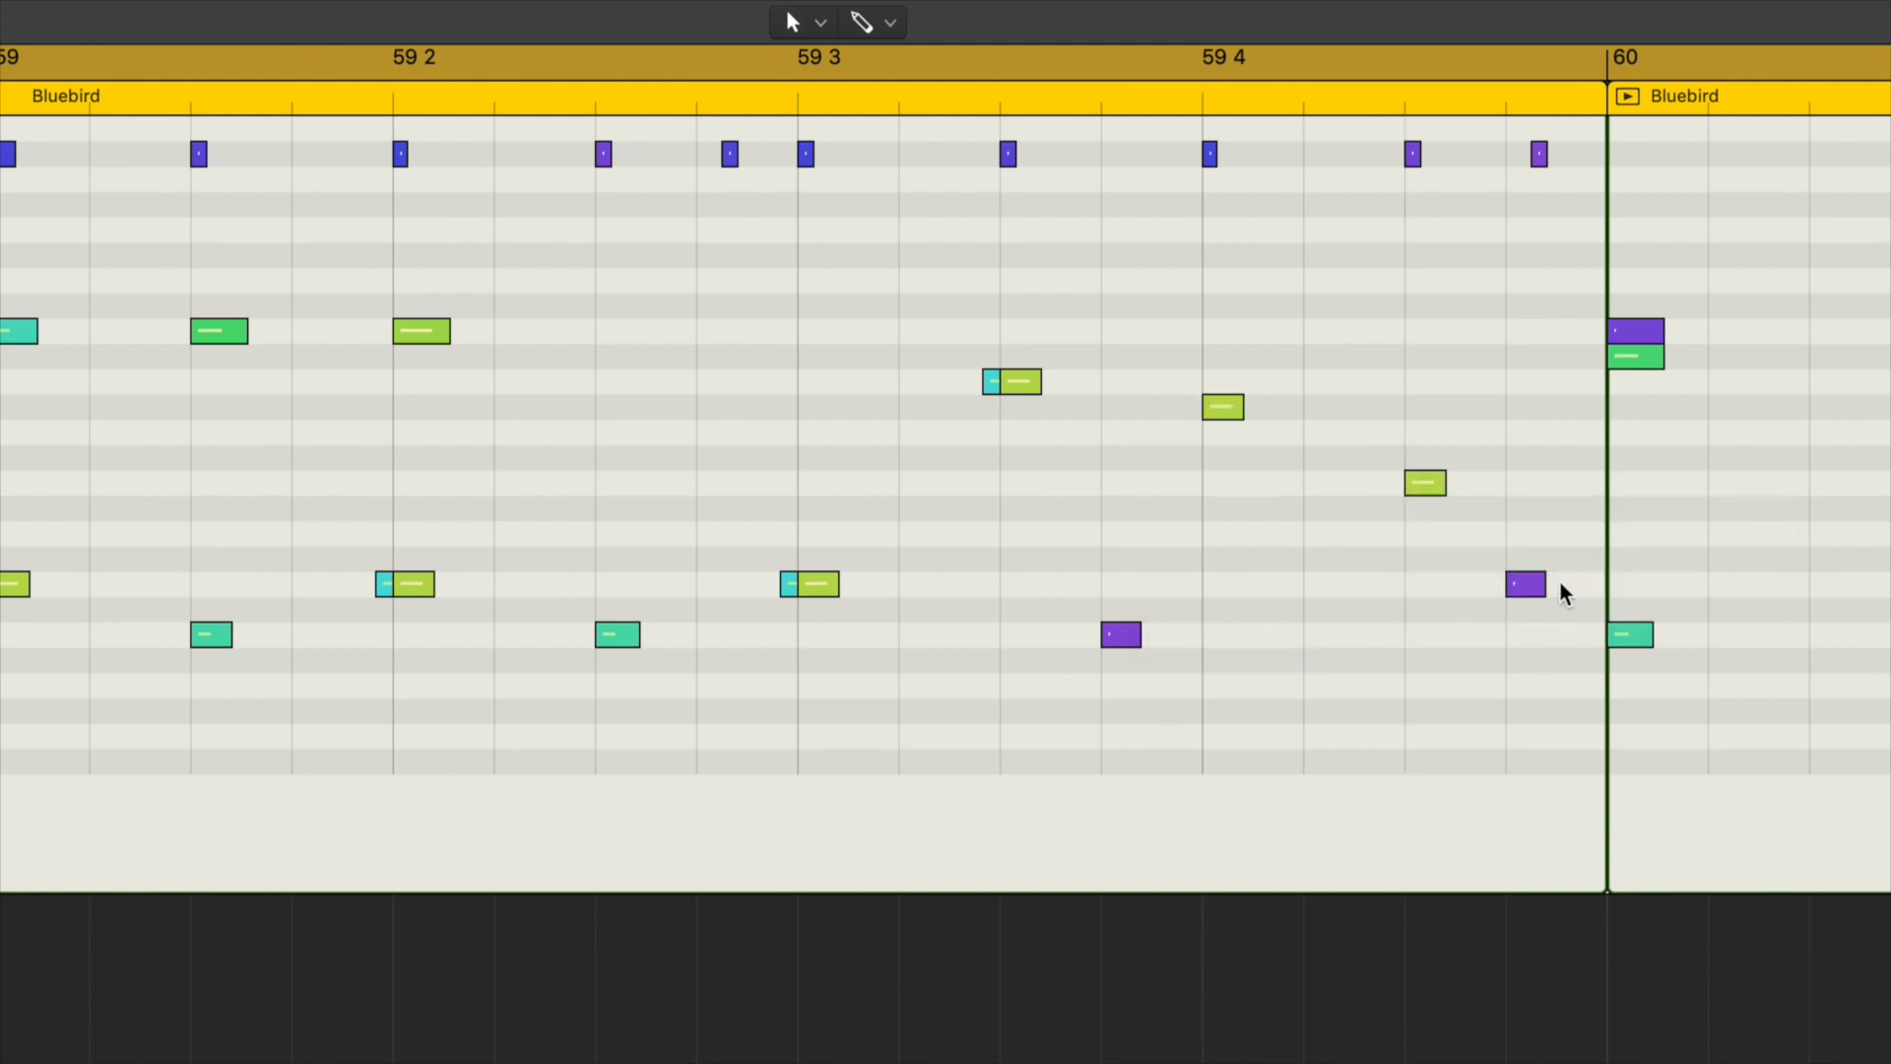
Step: Place kicks under the toms at 59 3 3, 59 4 and 59 4 3, and raise the velocities of all three
{"action": "left_click_drag", "start_coordinate": [1524, 584], "coordinate": [1435, 633]}
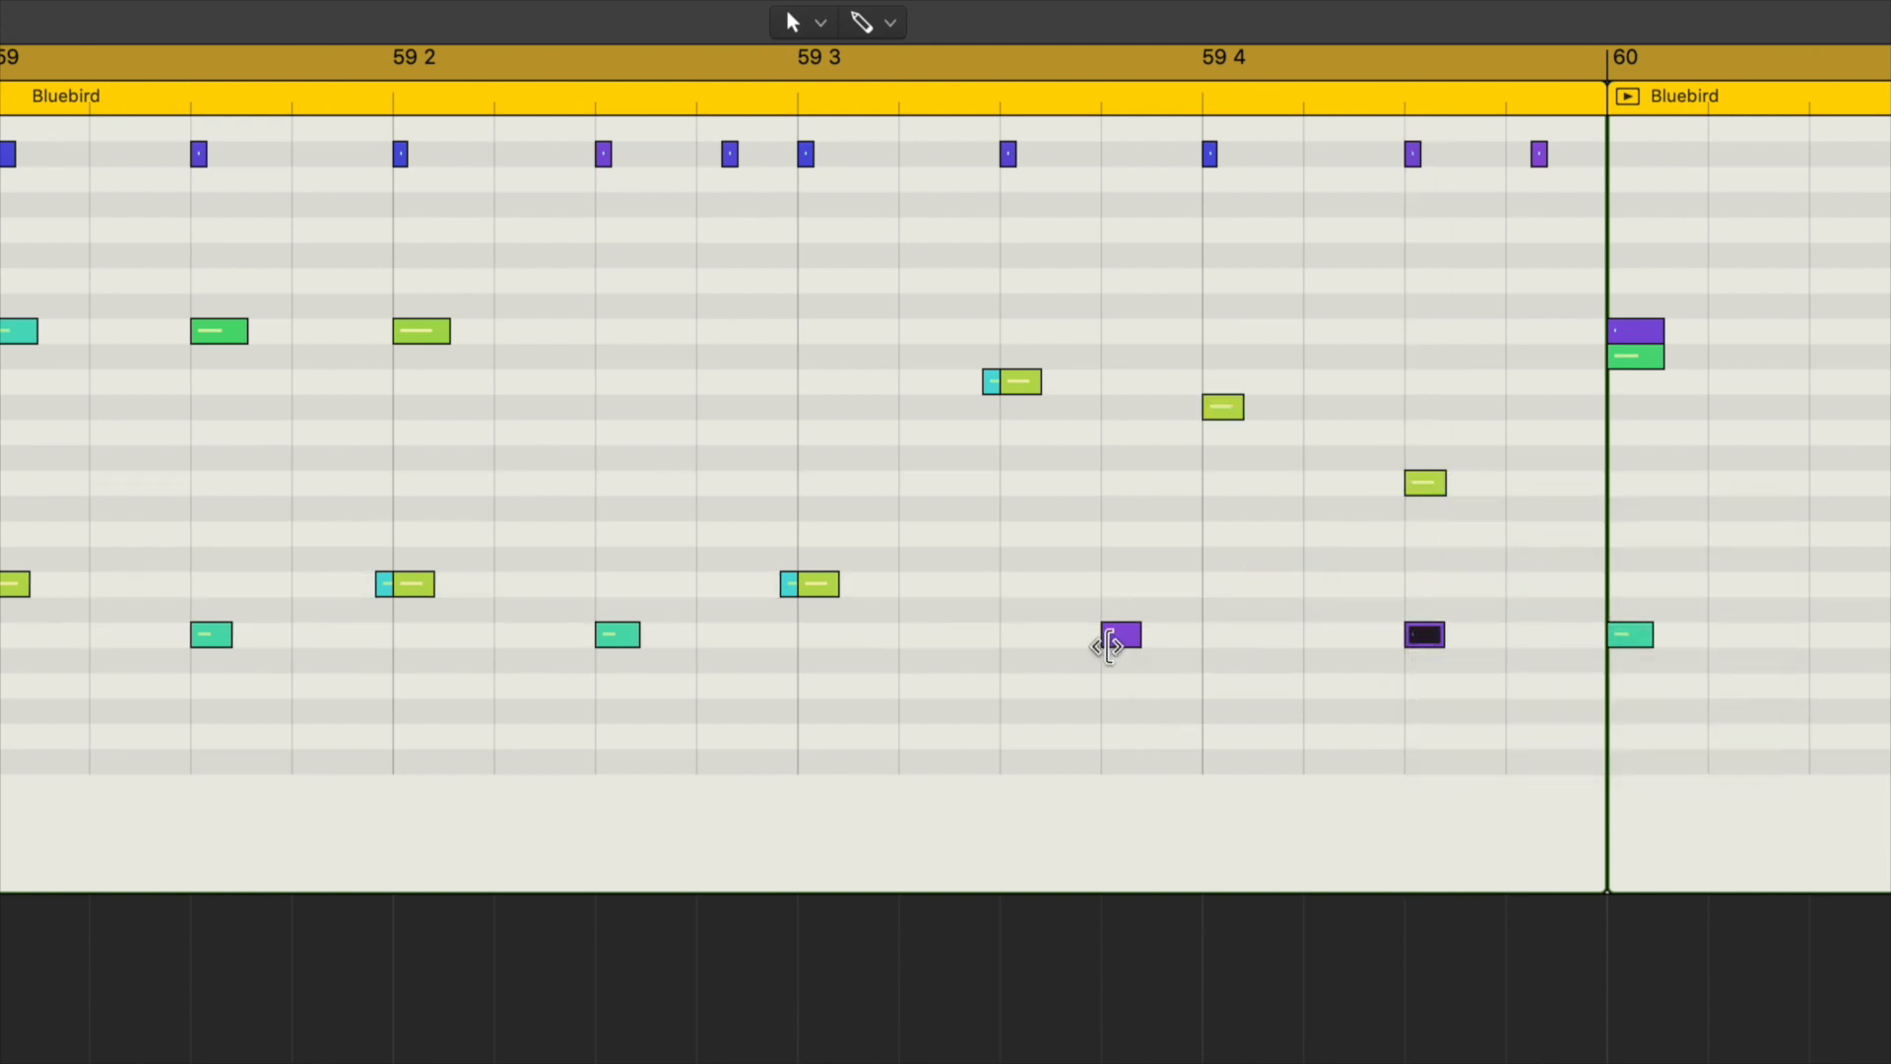
{"action": "left_click_drag", "start_coordinate": [1108, 645], "coordinate": [1021, 646]}
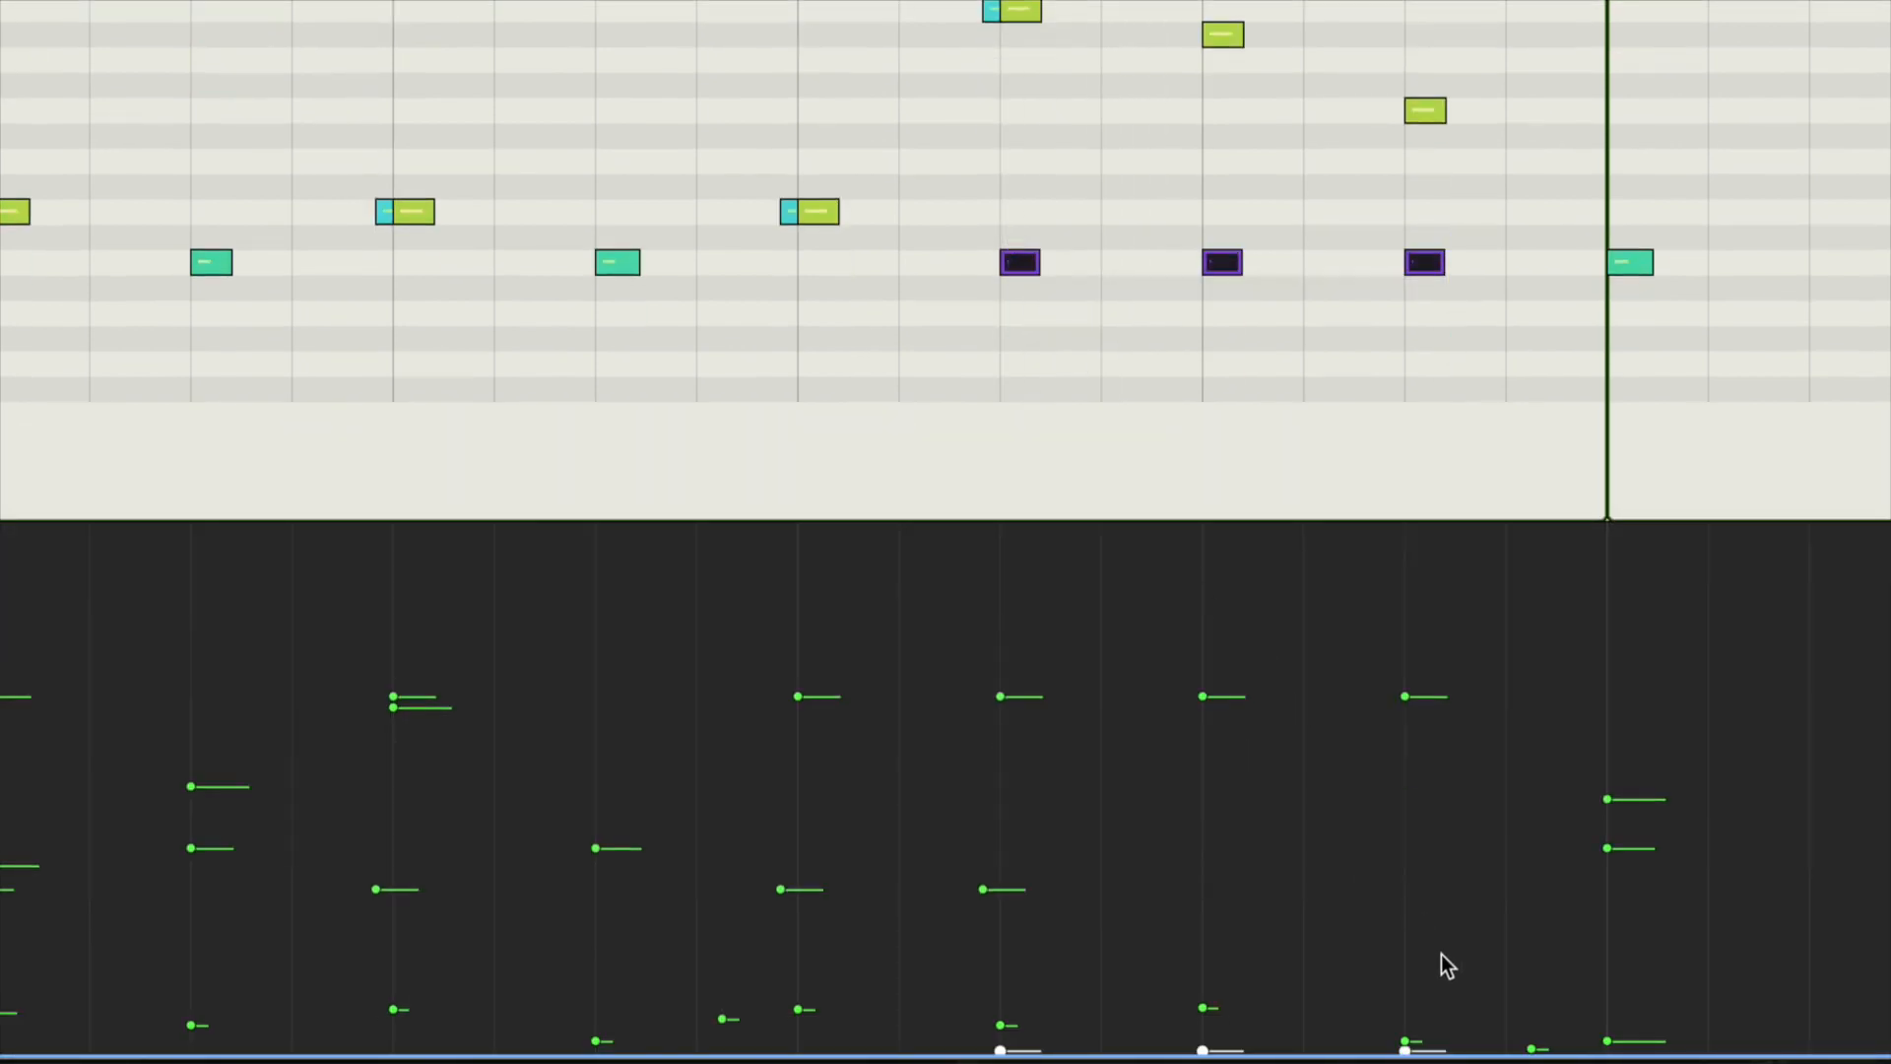
{"action": "left_click_drag", "start_coordinate": [1468, 975], "coordinate": [1028, 980]}
{"action": "left_click_drag", "start_coordinate": [1408, 980], "coordinate": [1408, 927]}
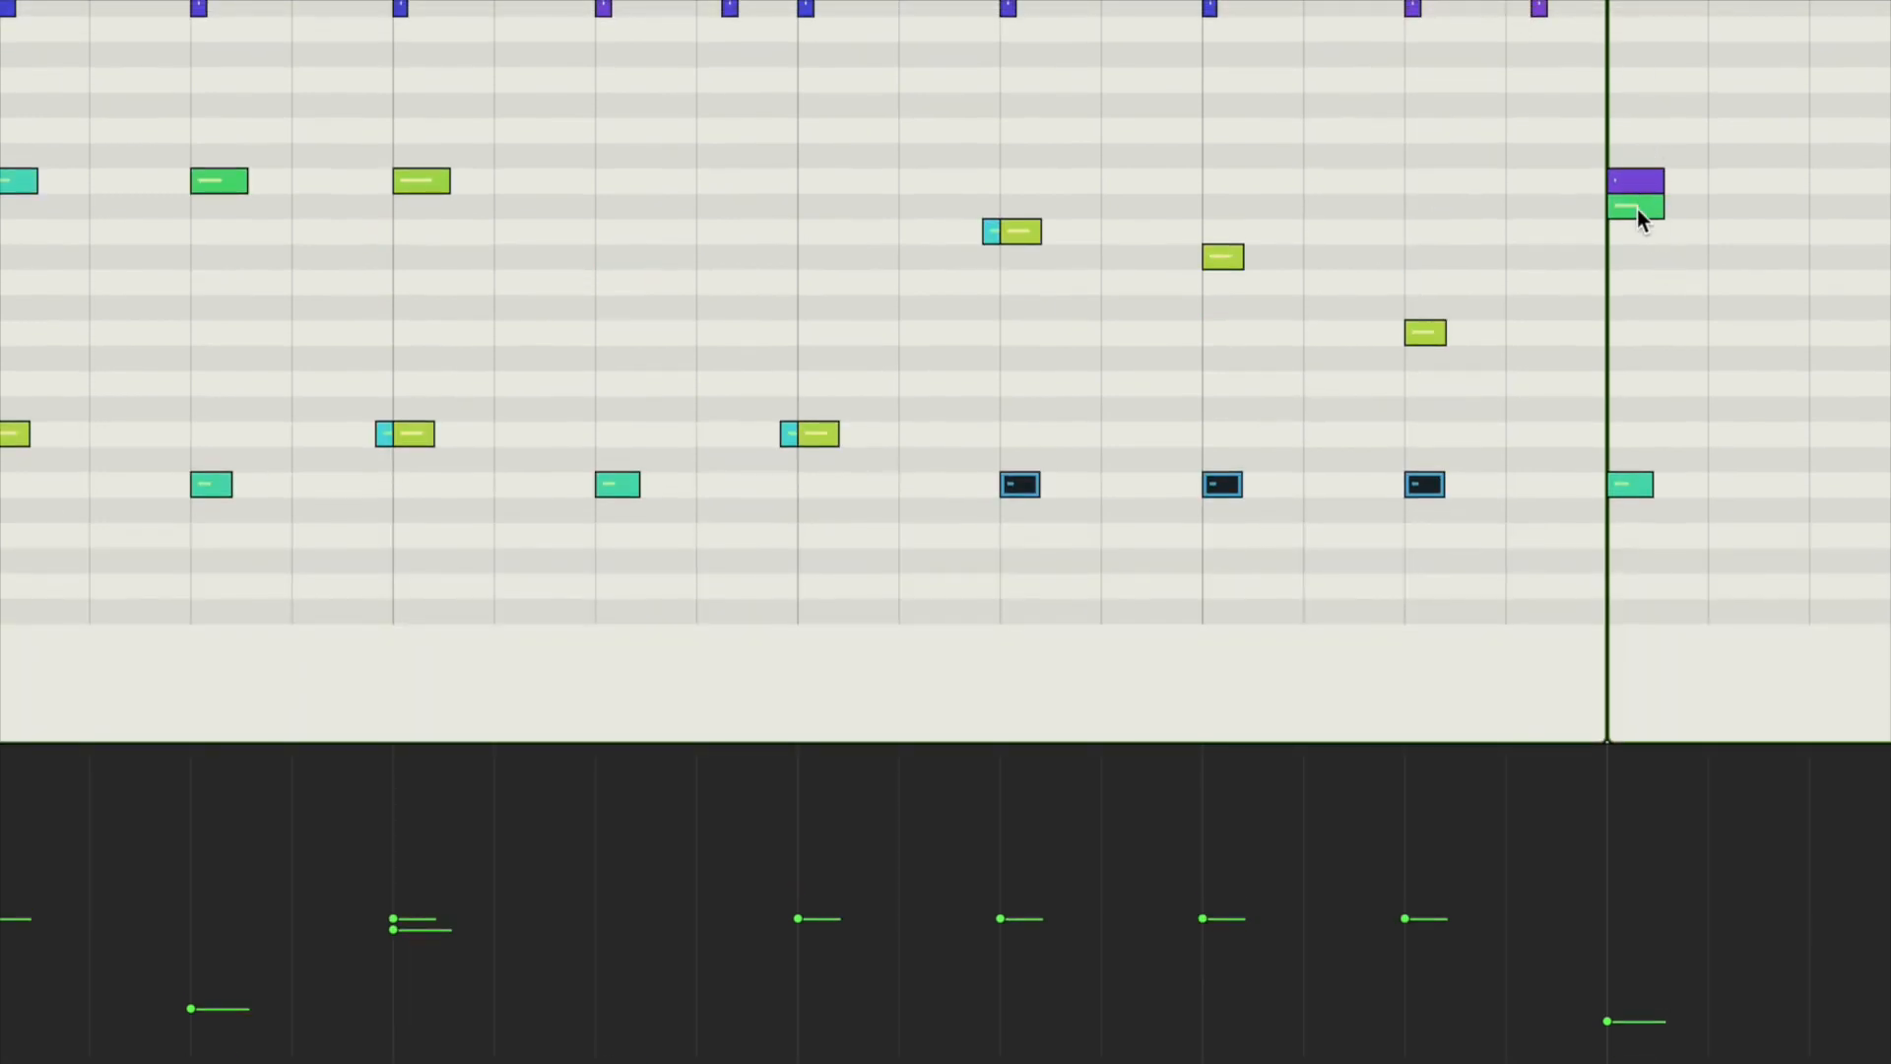
Step: Delete the Ride Out note at bar 60 and play the extro fill from bar 58
{"action": "left_click", "coordinate": [1638, 177]}
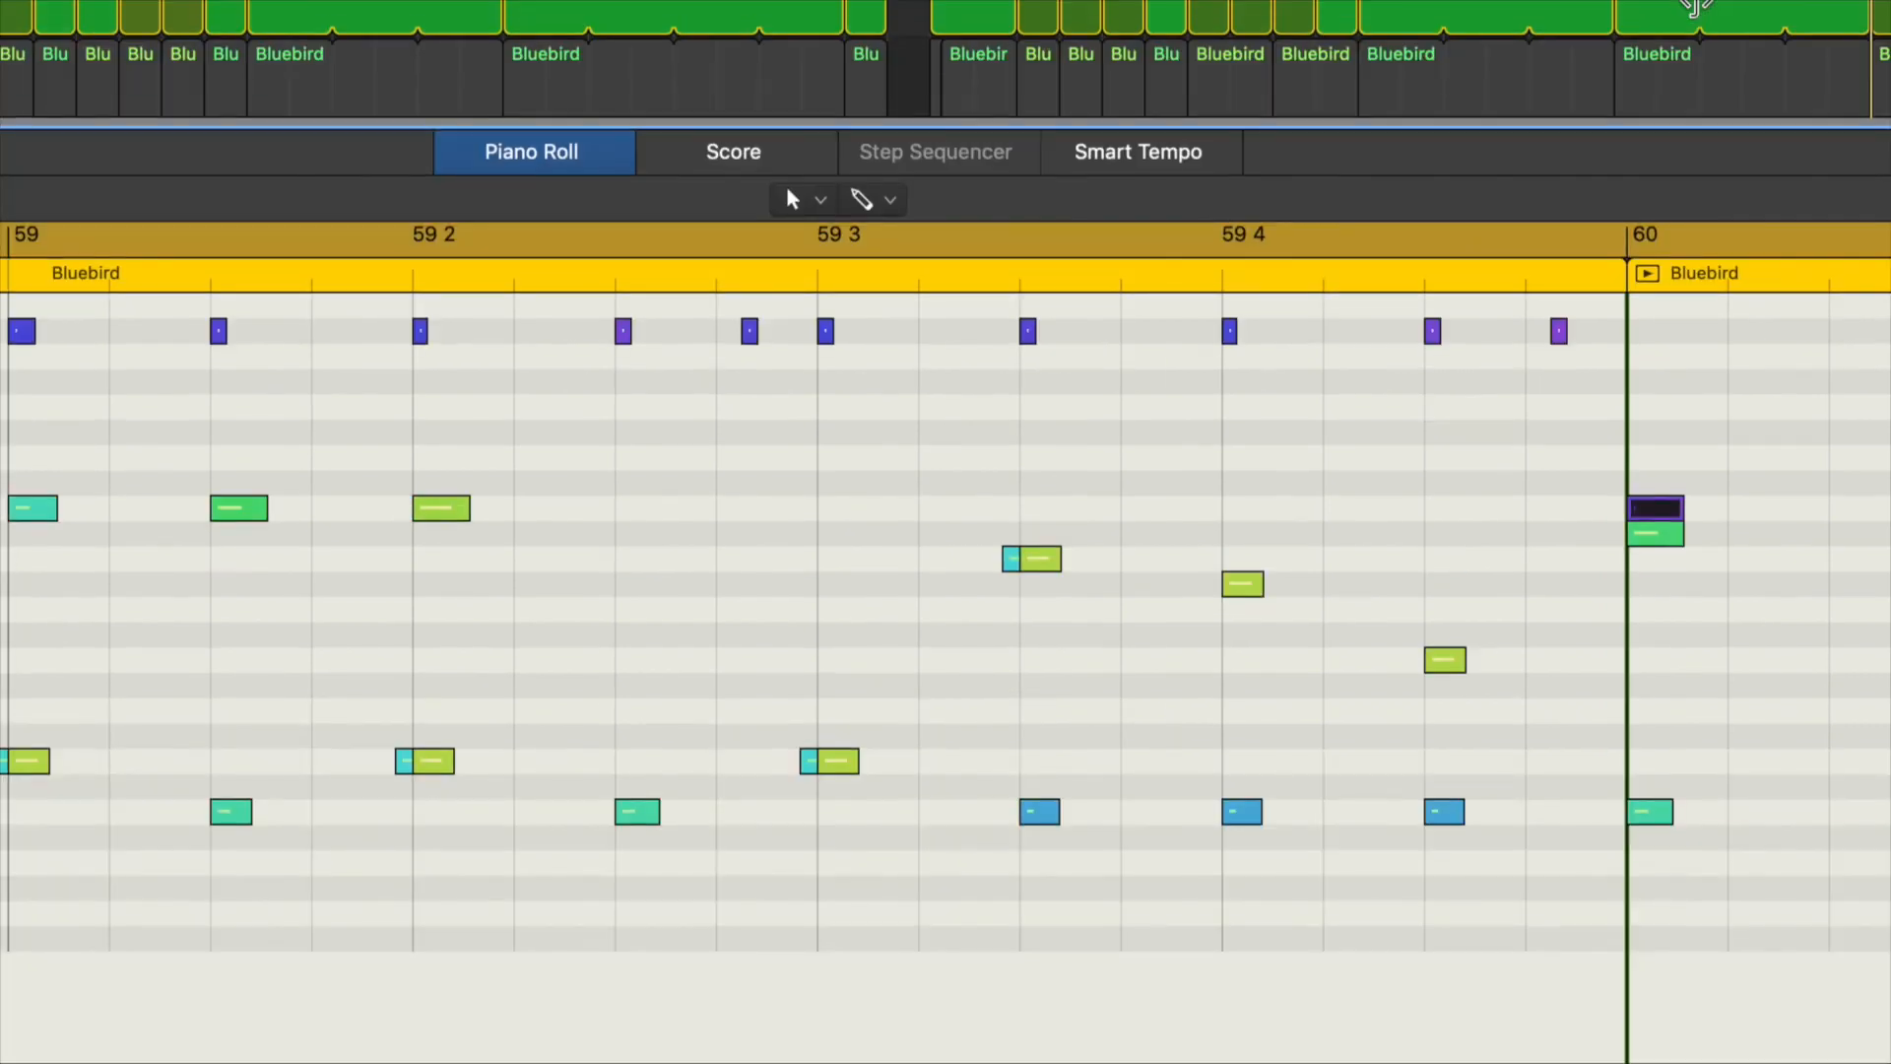
{"action": "key", "text": "Delete"}
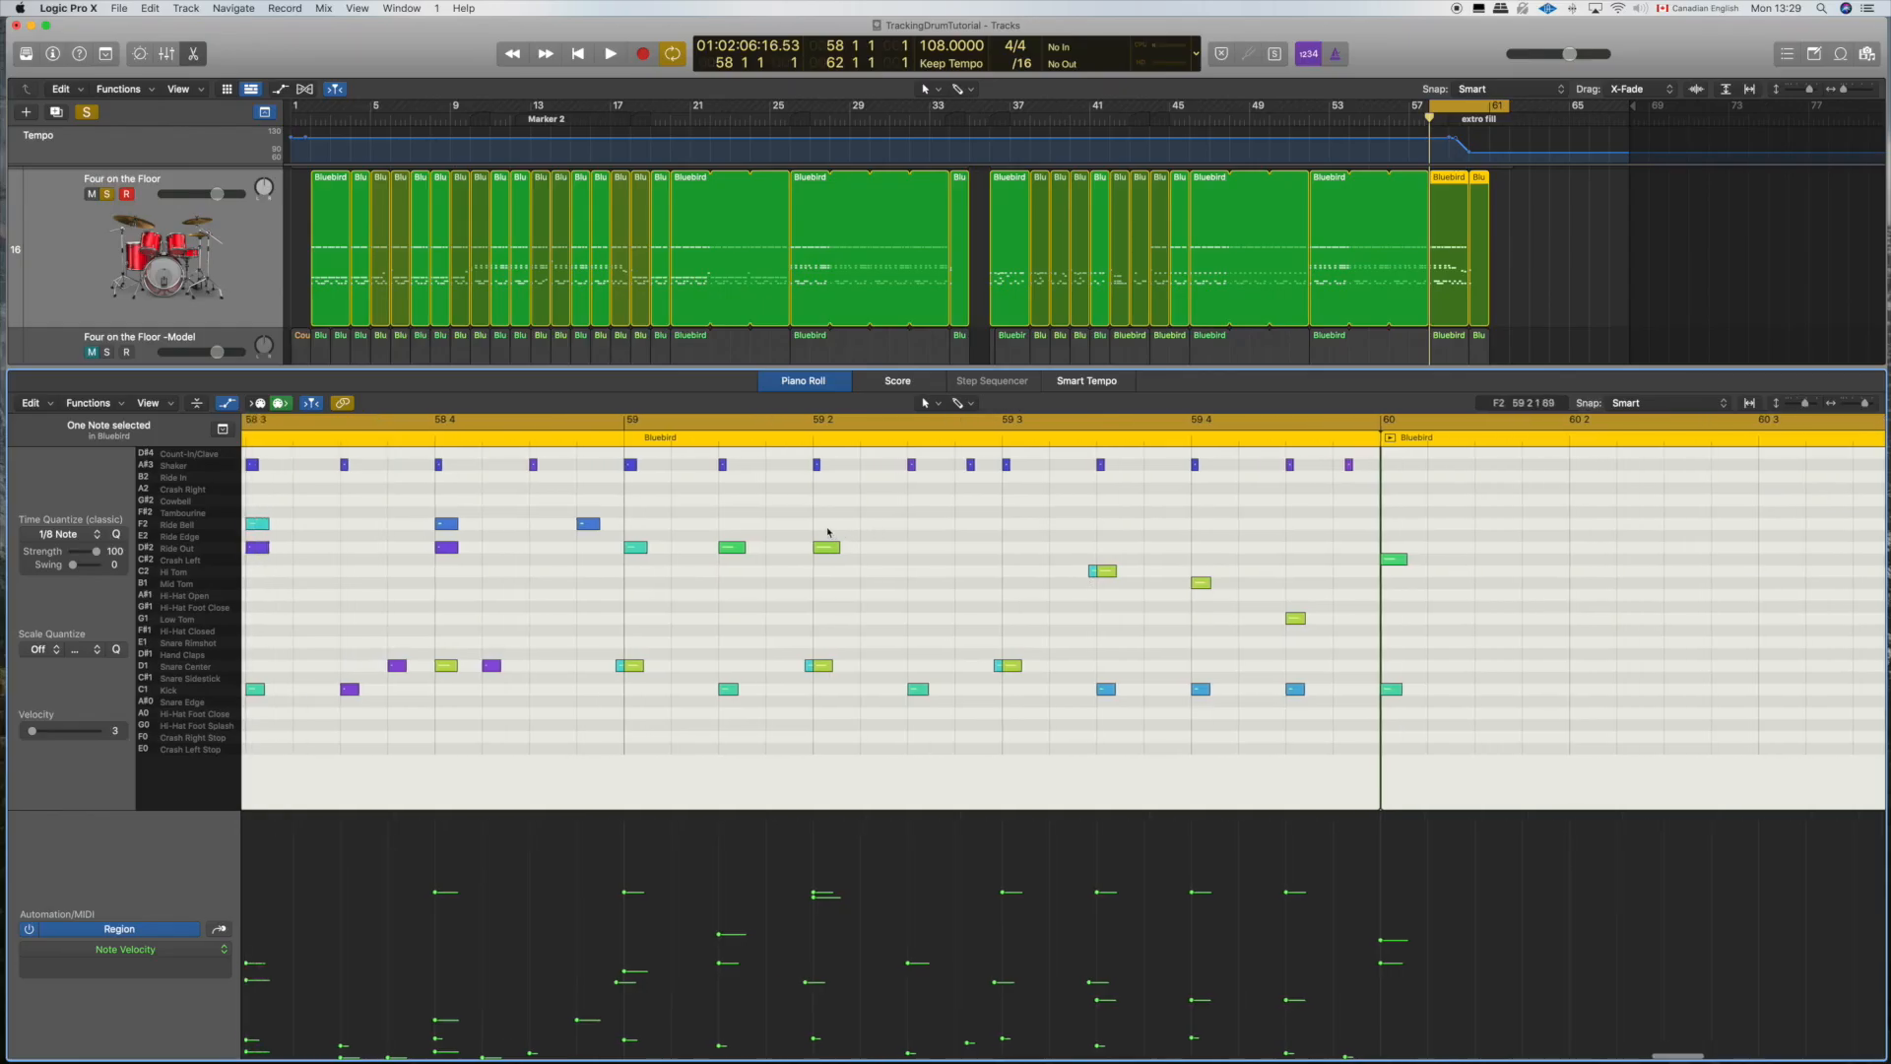
{"action": "scroll", "coordinate": [828, 532], "scroll_direction": "left", "scroll_amount": 10}
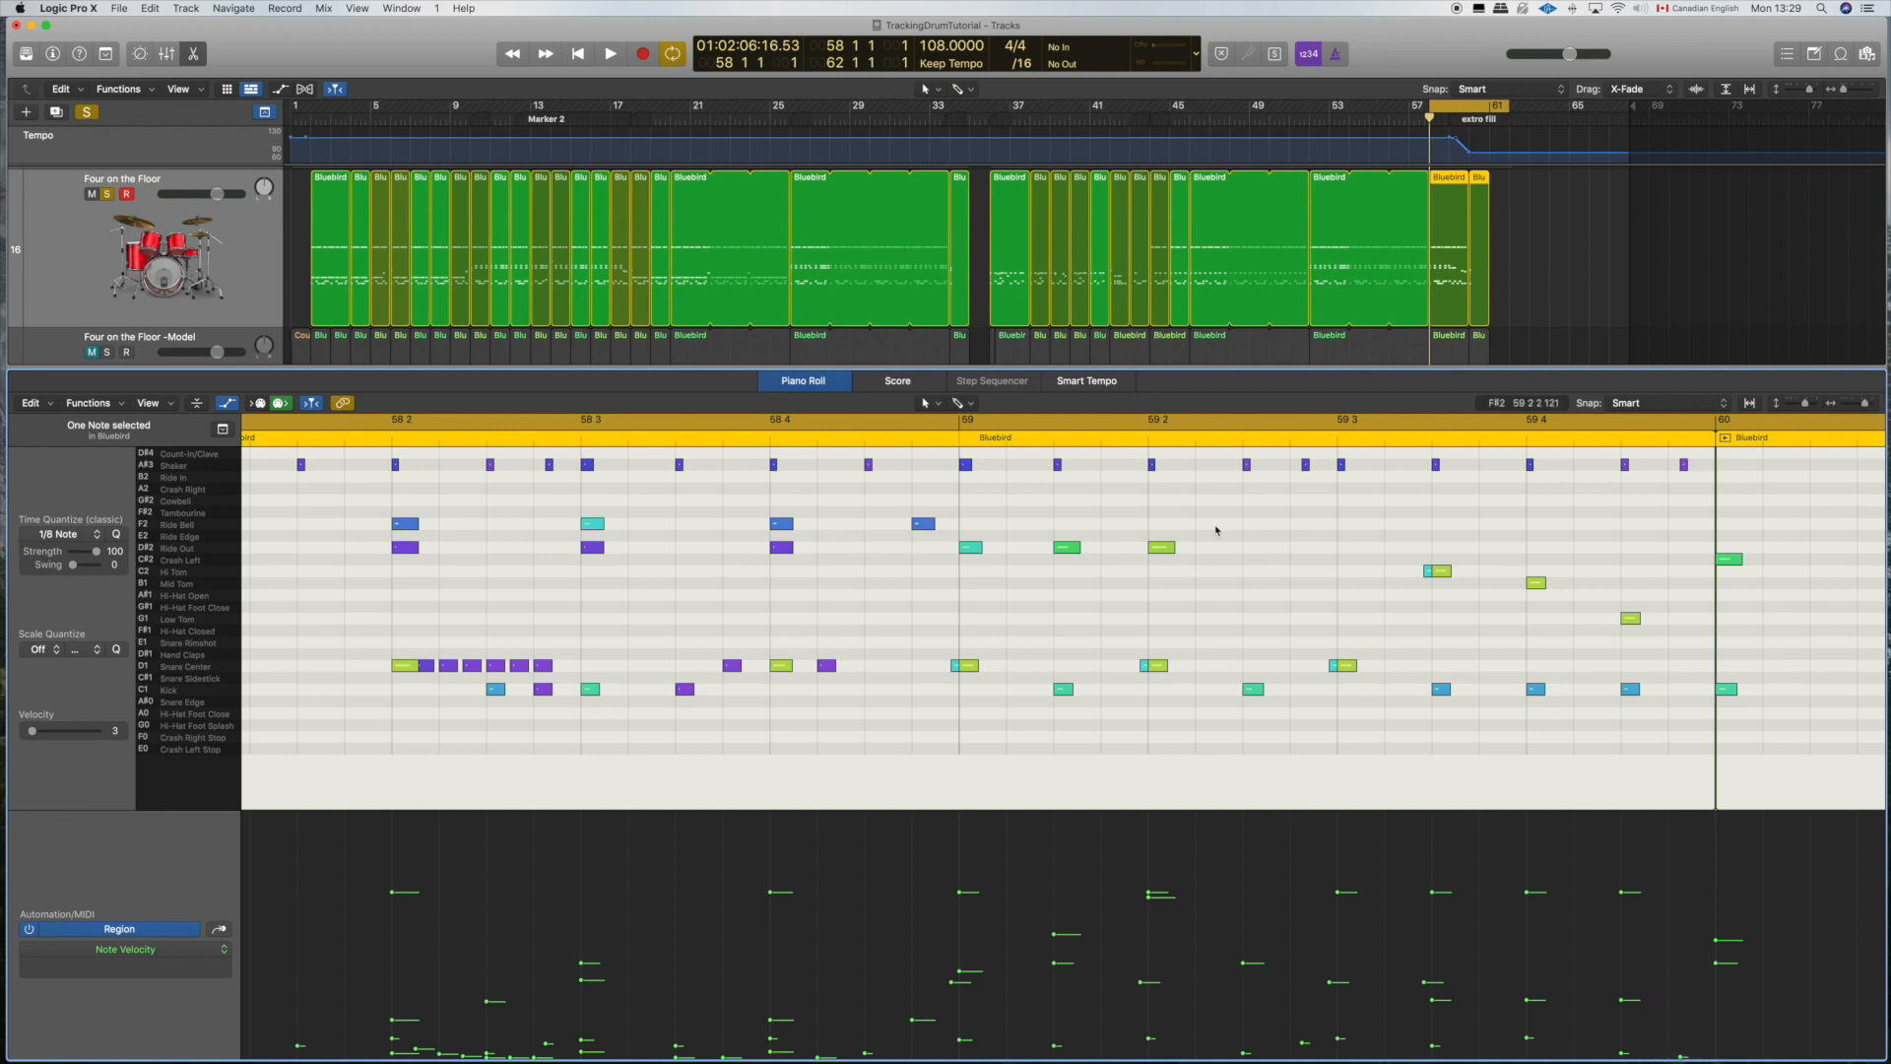
{"action": "key", "text": "space"}
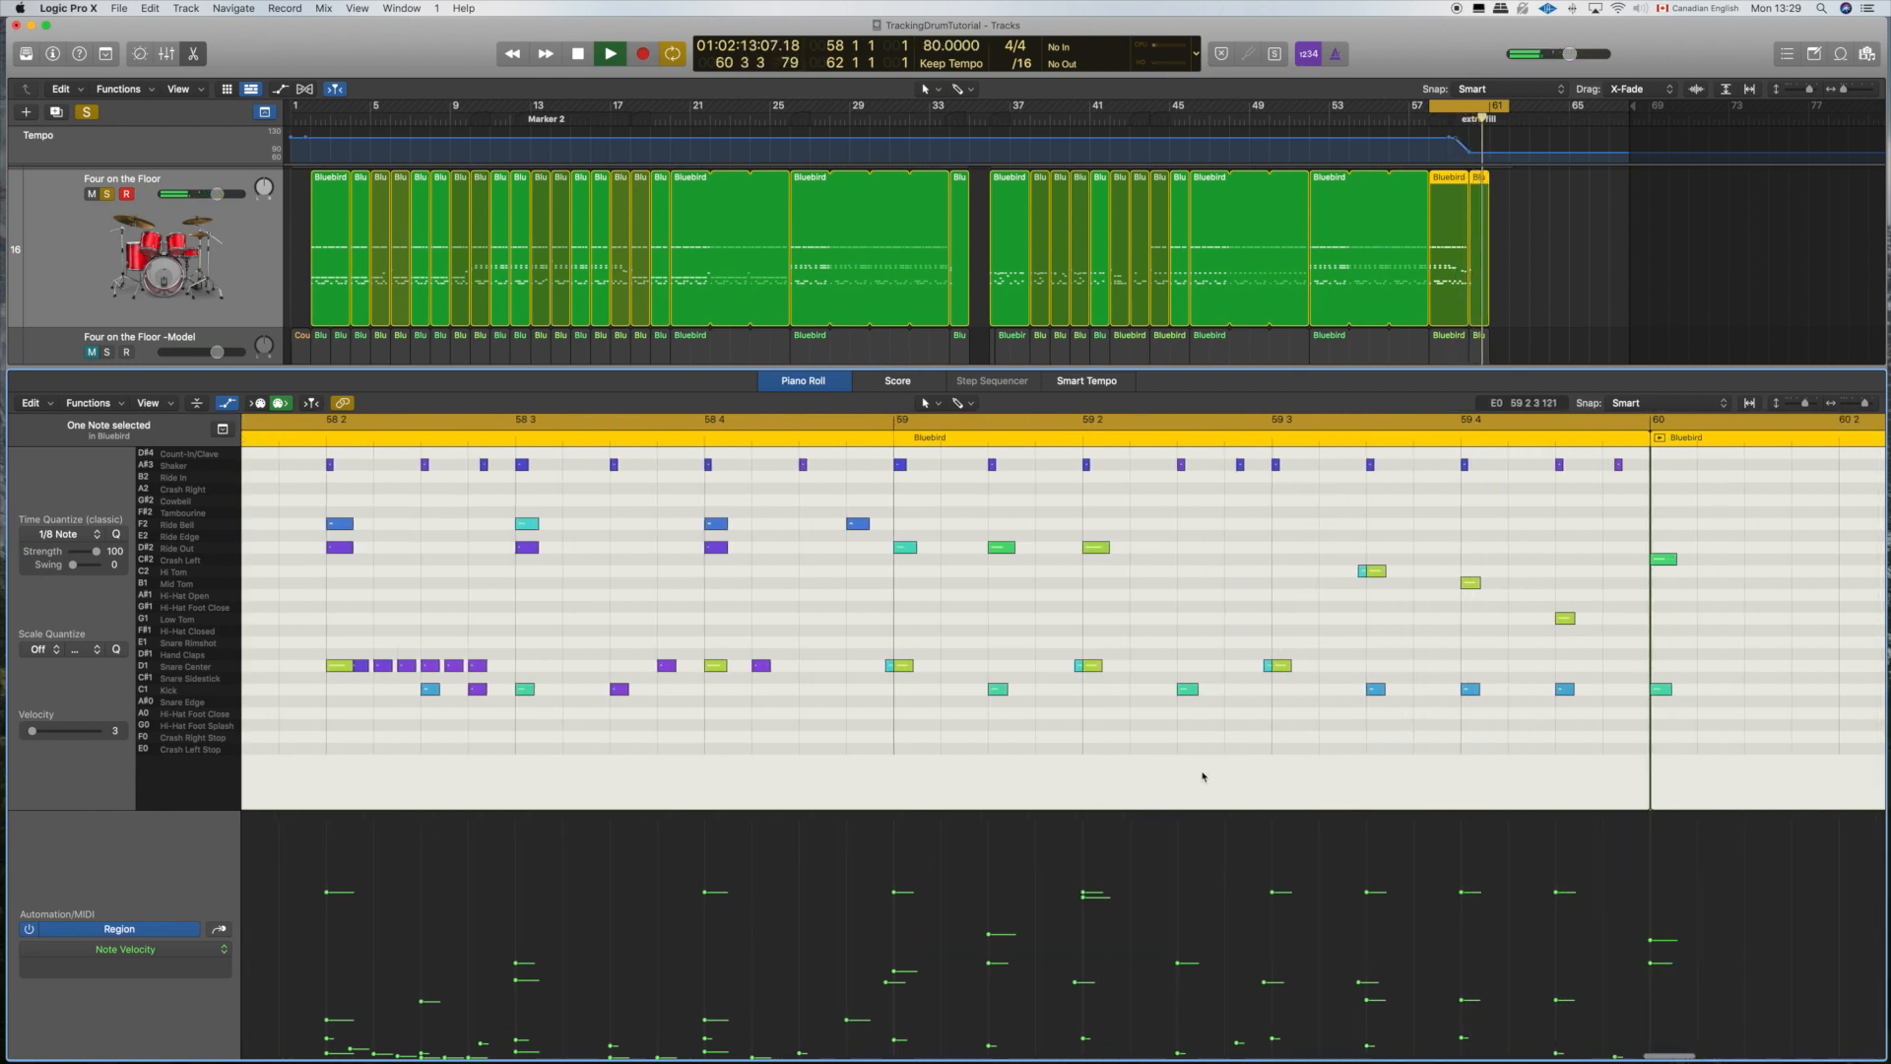
{"action": "key", "text": "space"}
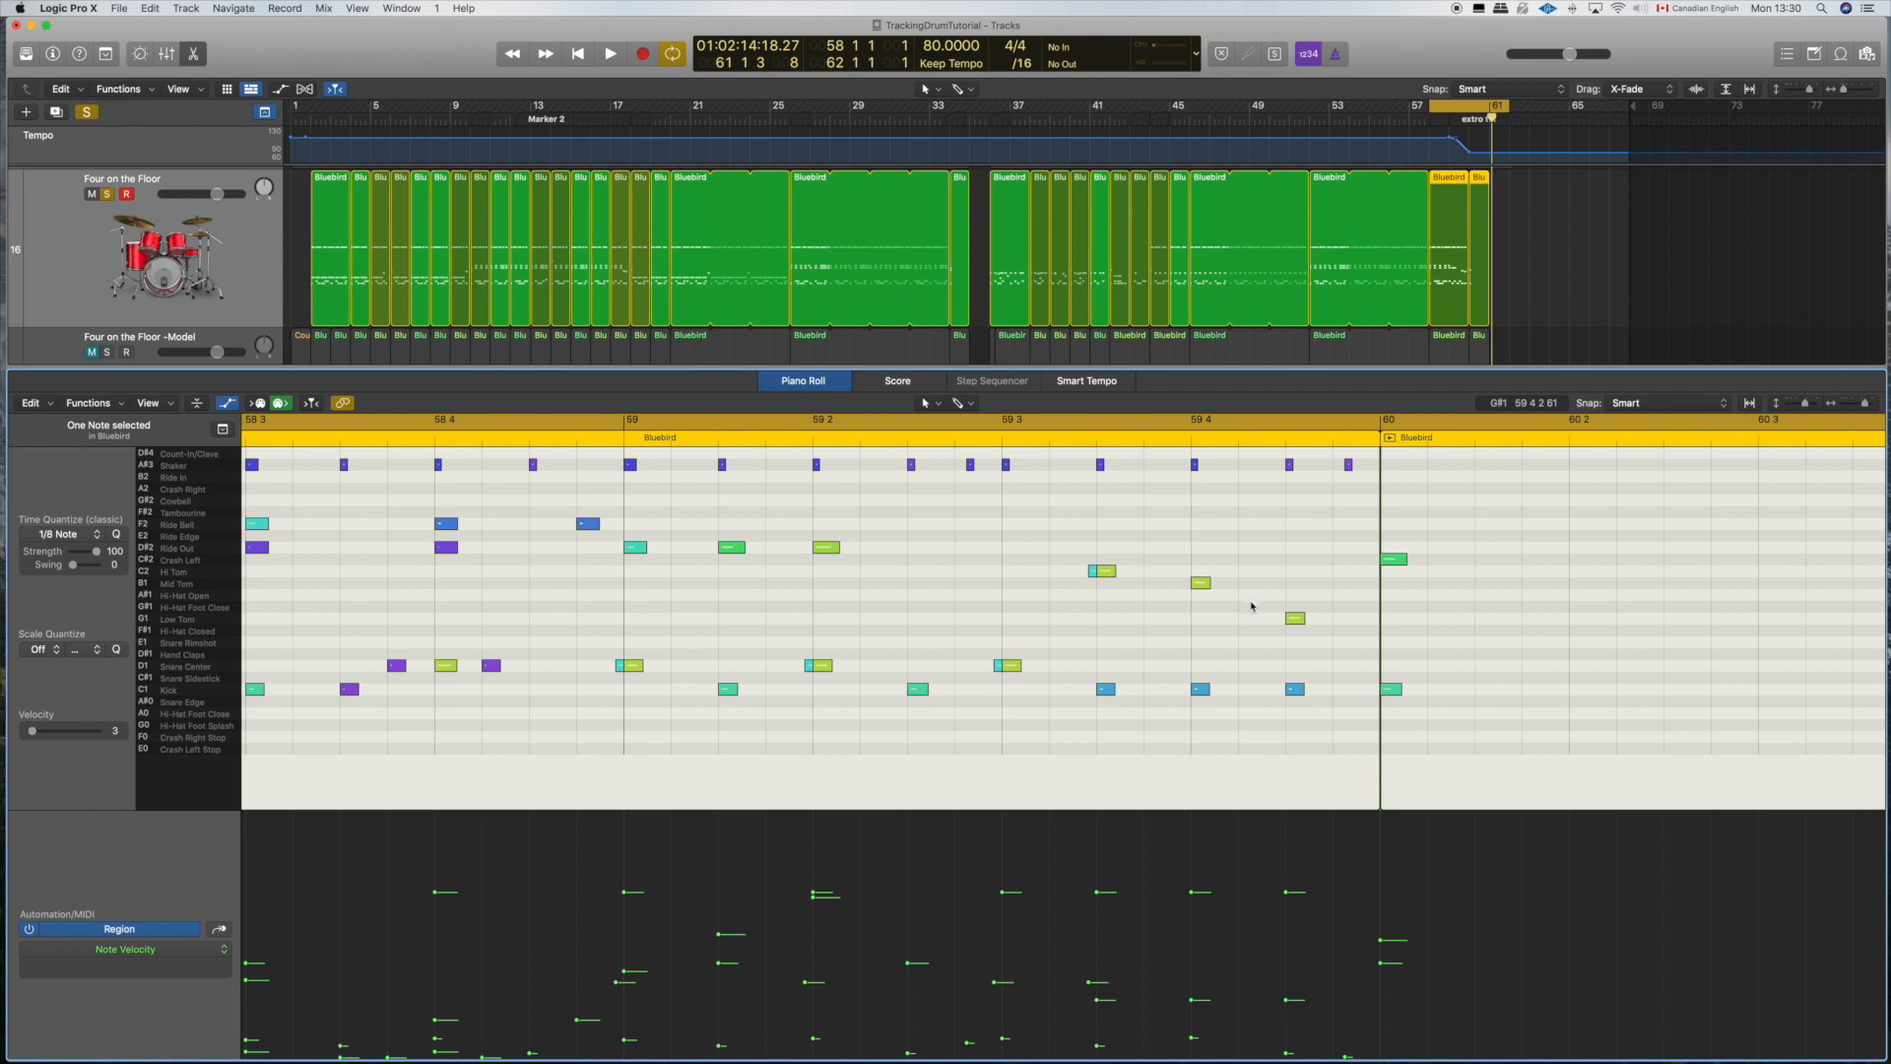
Step: Raise the Mid Tom and Low Tom velocities so the toms build in a crescendo, and play the fill again
{"action": "left_click_drag", "start_coordinate": [1319, 646], "coordinate": [1167, 548]}
{"action": "left_click_drag", "start_coordinate": [1327, 859], "coordinate": [1106, 889]}
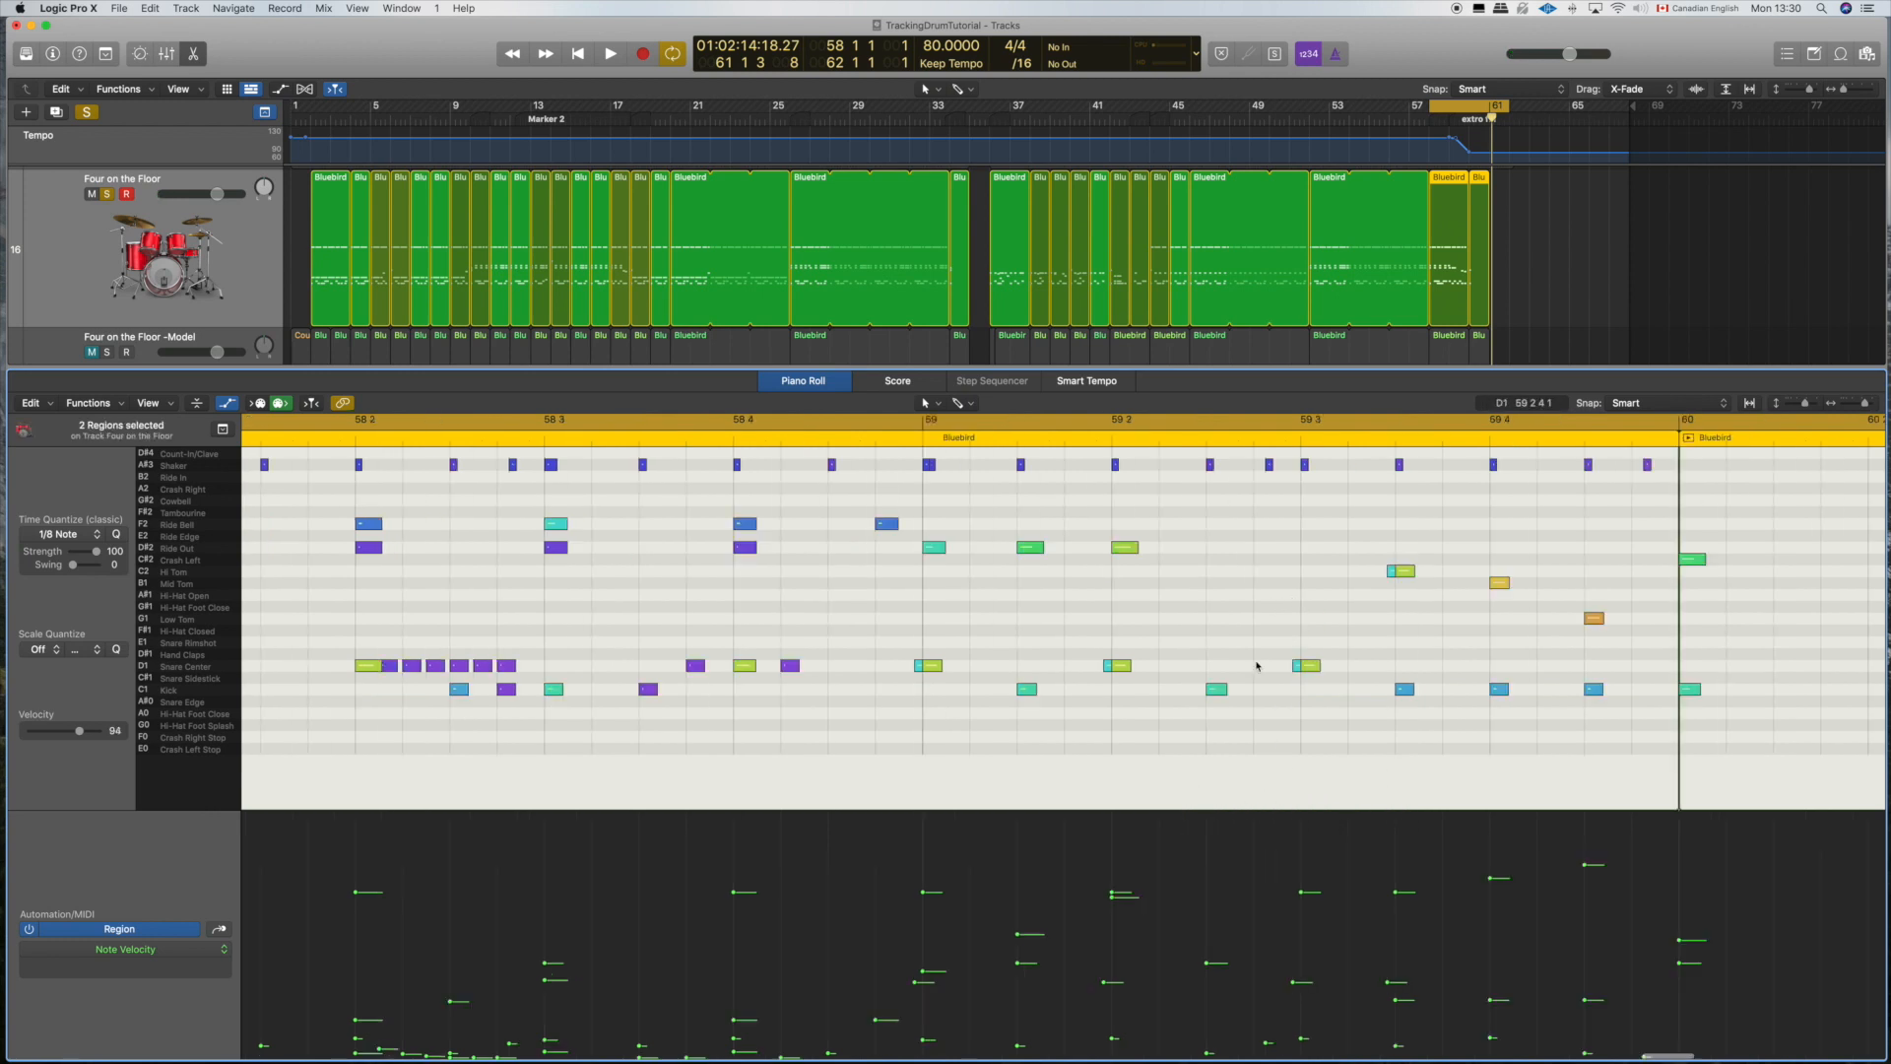
{"action": "key", "text": "space"}
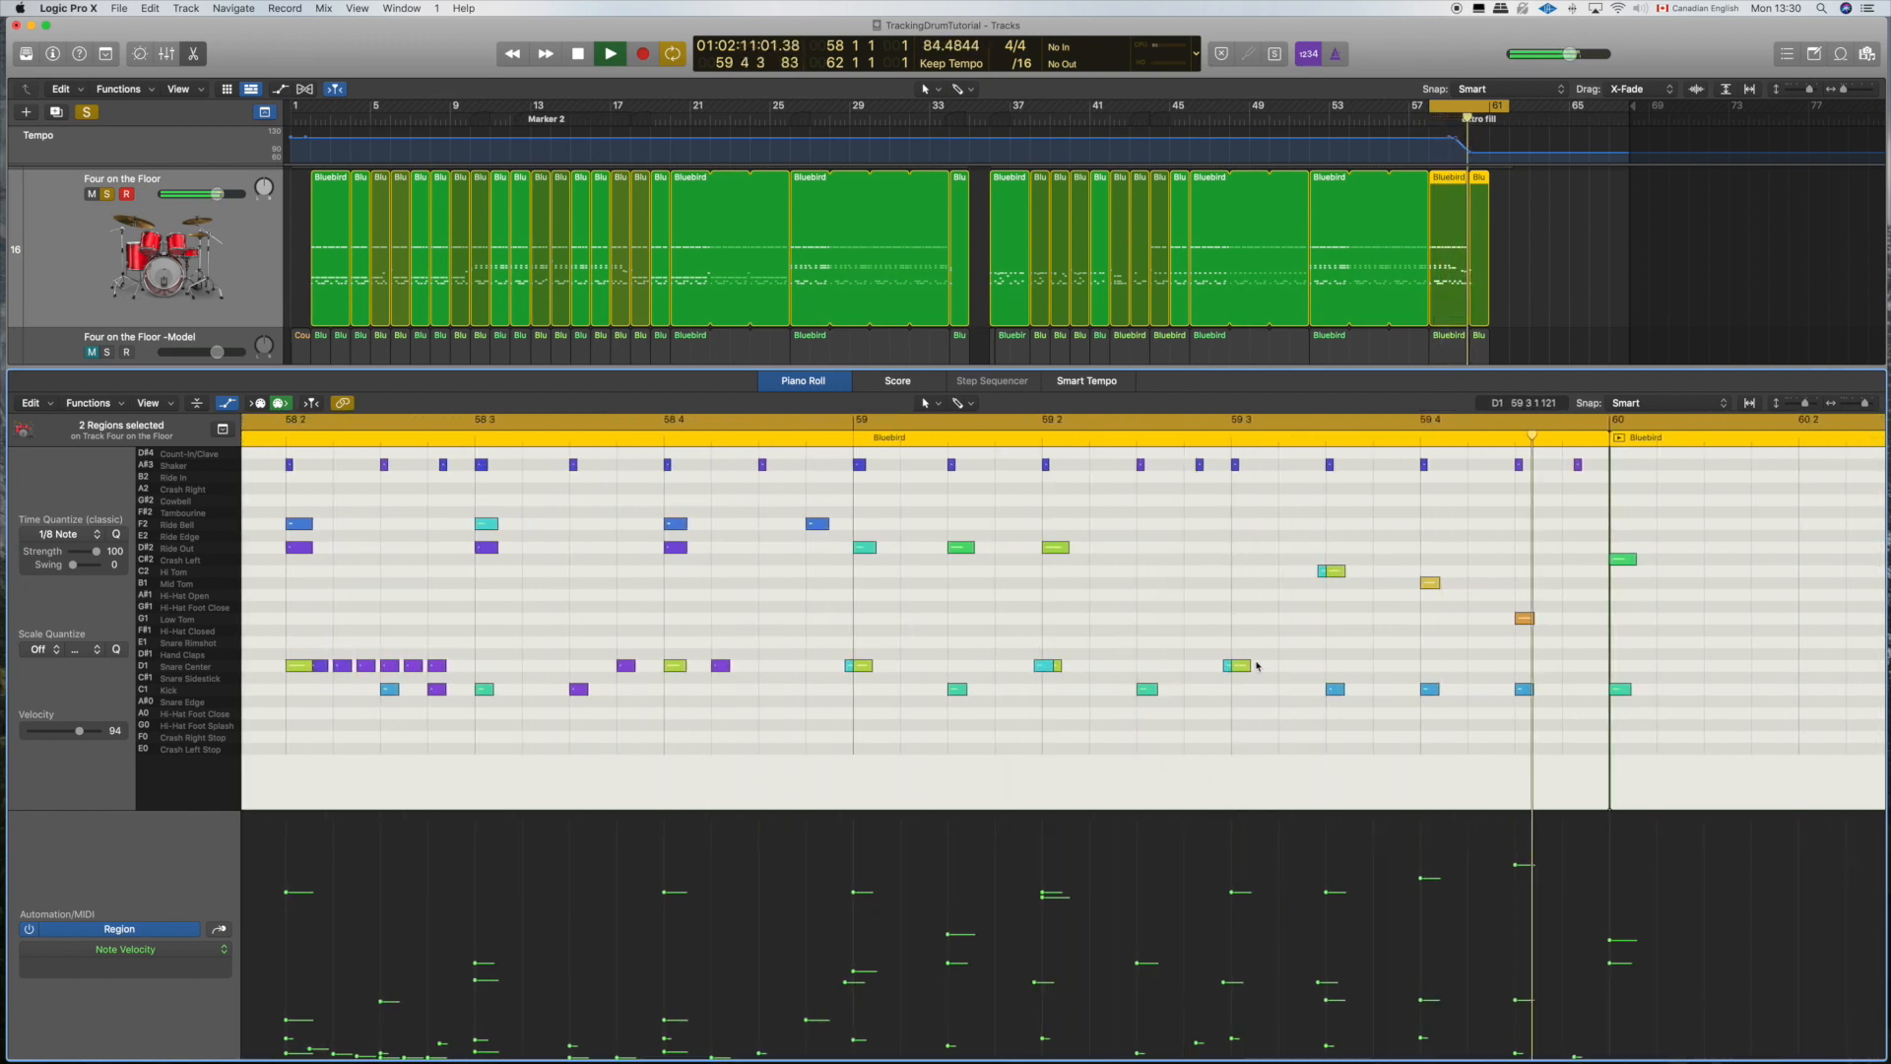
{"action": "key", "text": "space"}
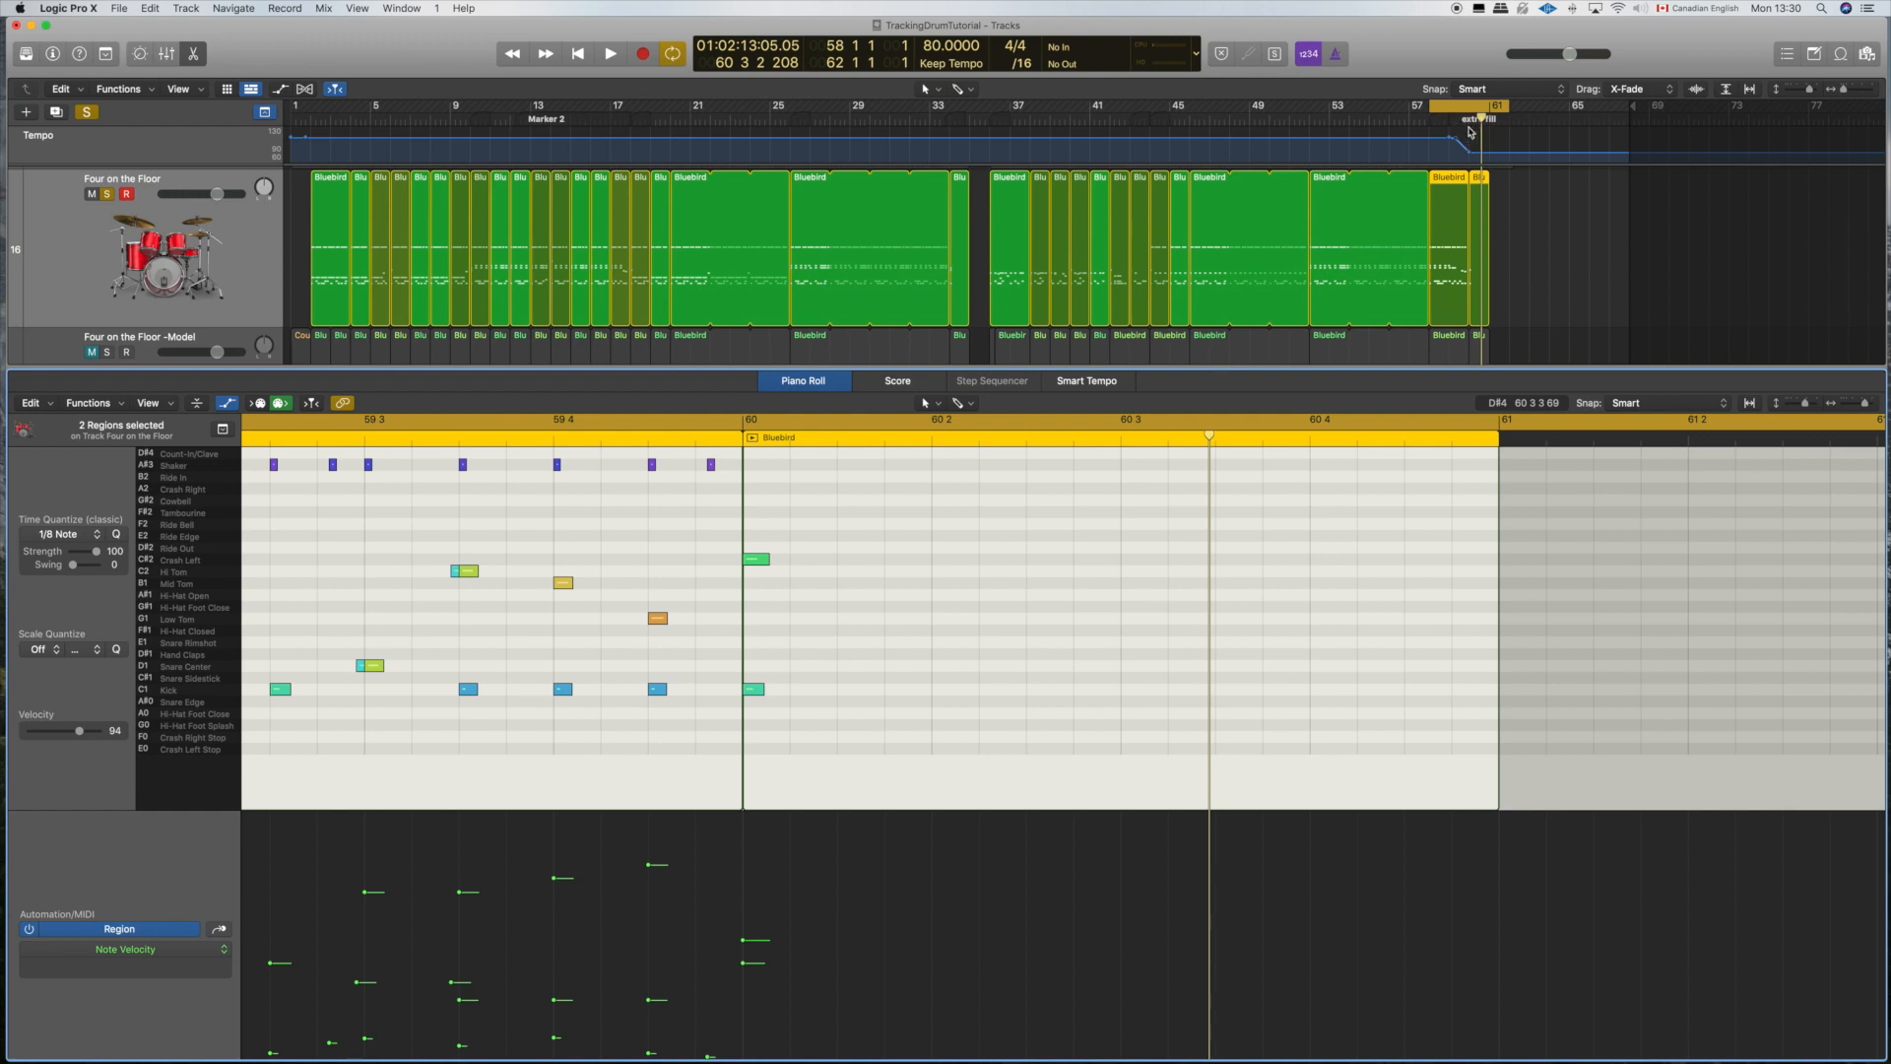
Step: Adjust the bend of the tempo curve's slowdown before bar 60 by shifting its middle point slightly later
{"action": "left_click", "coordinate": [264, 115]}
{"action": "left_click", "coordinate": [264, 115]}
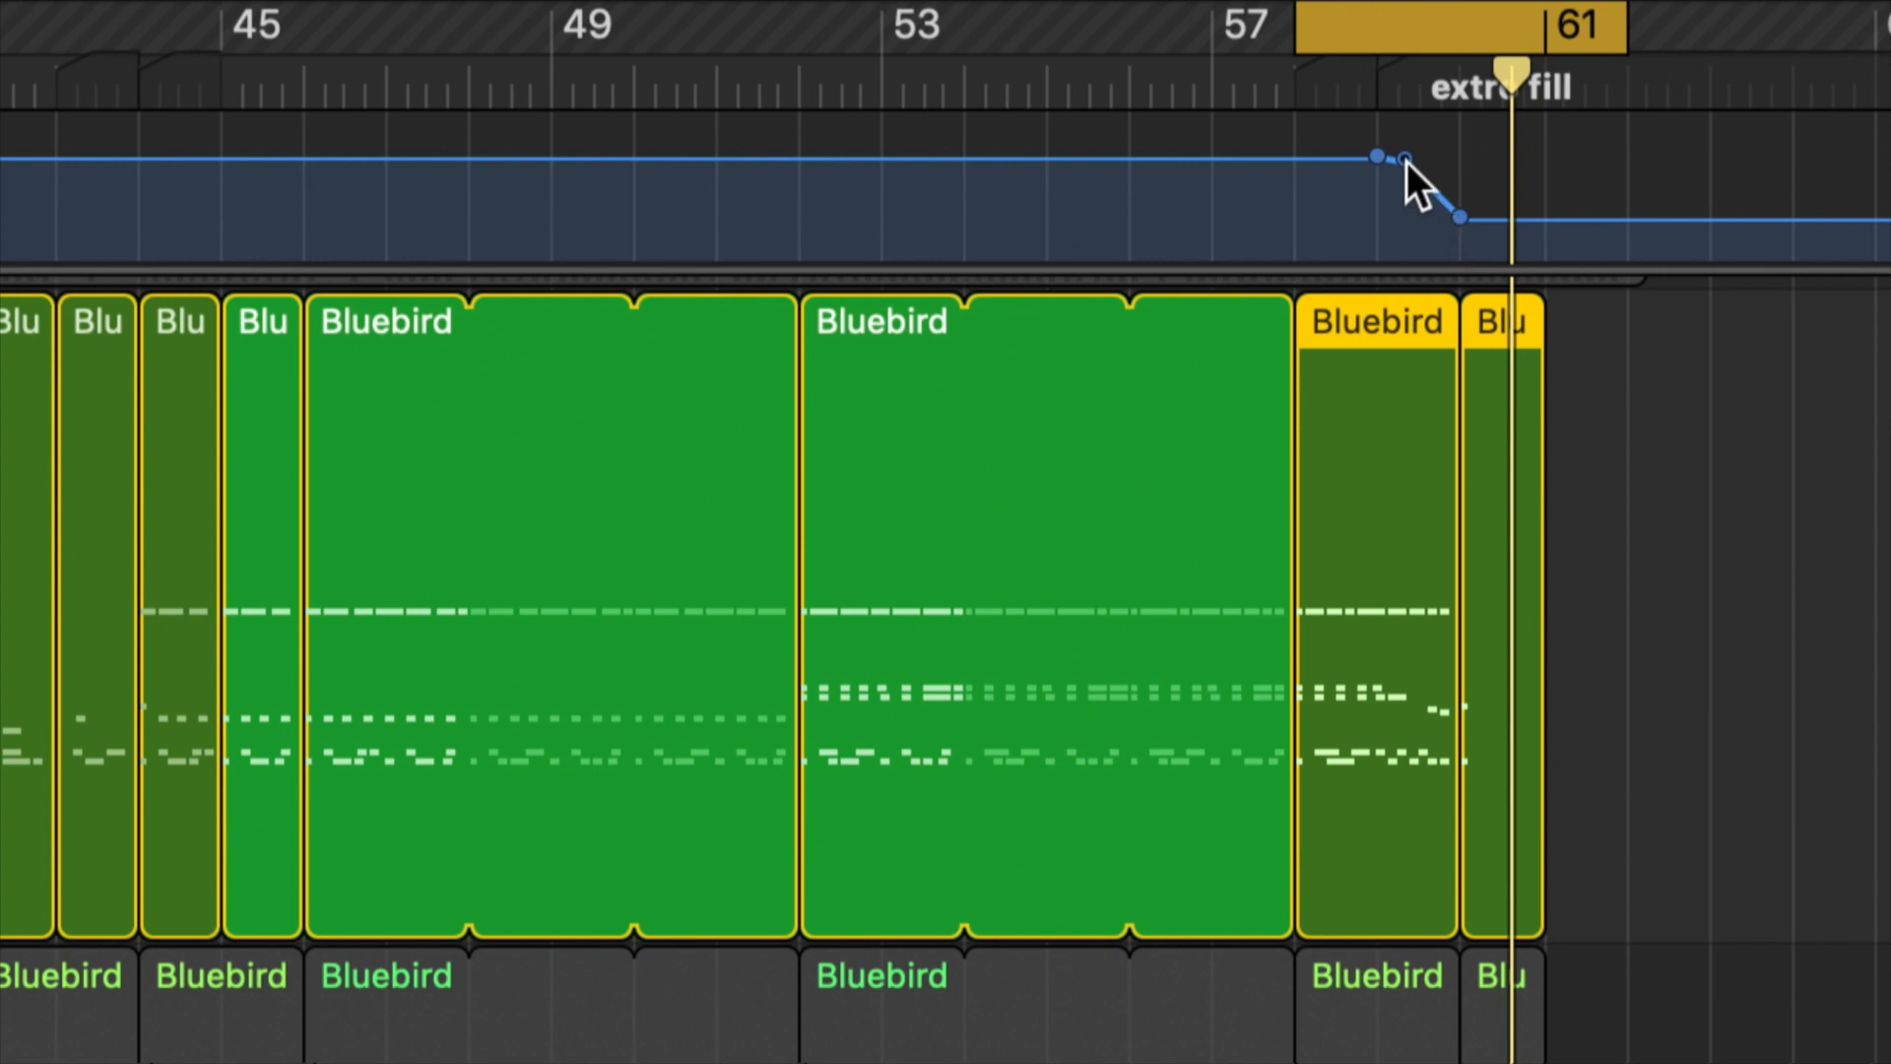
{"action": "mouse_move", "coordinate": [1406, 162]}
{"action": "left_mouse_down"}
{"action": "mouse_move", "coordinate": [1436, 183]}
{"action": "mouse_move", "coordinate": [1412, 161]}
{"action": "left_mouse_up"}
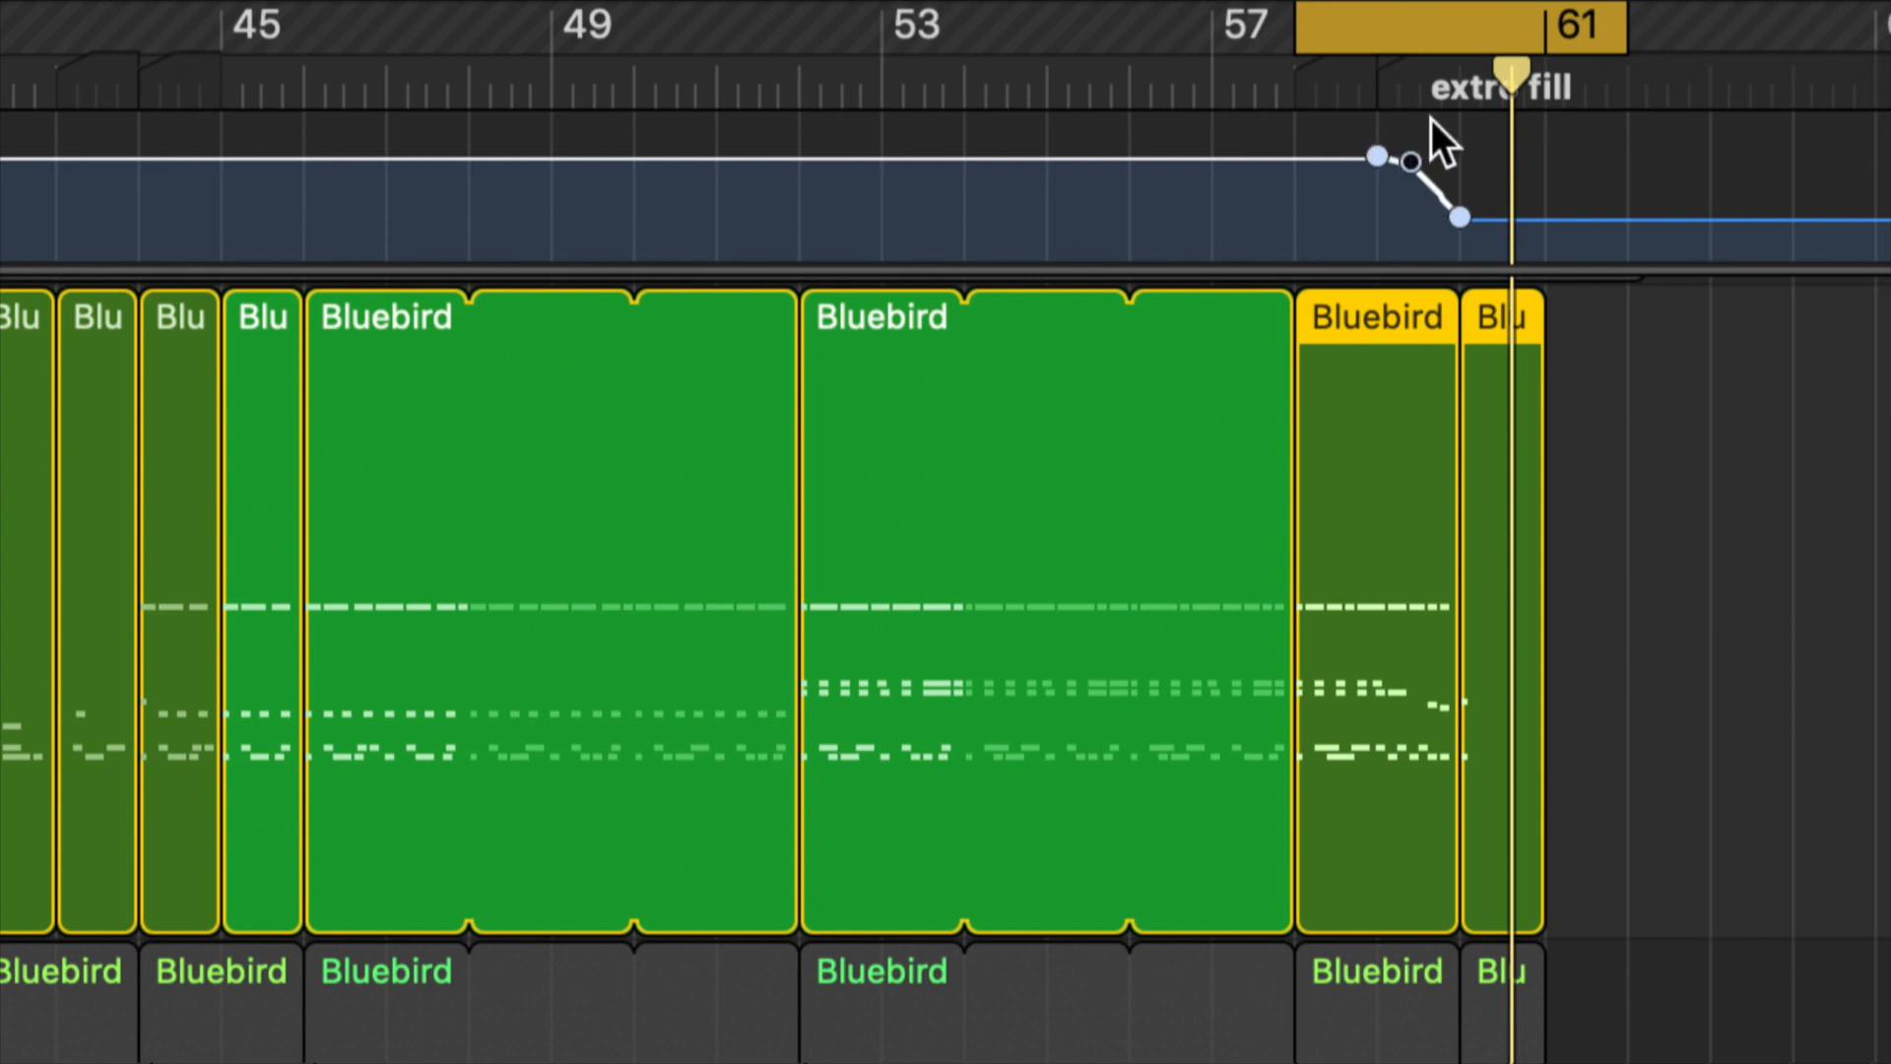
Step: Stop playback of the extro fill and close the Piano Roll editor to leave only the track arrangement showing
{"action": "key", "text": "space"}
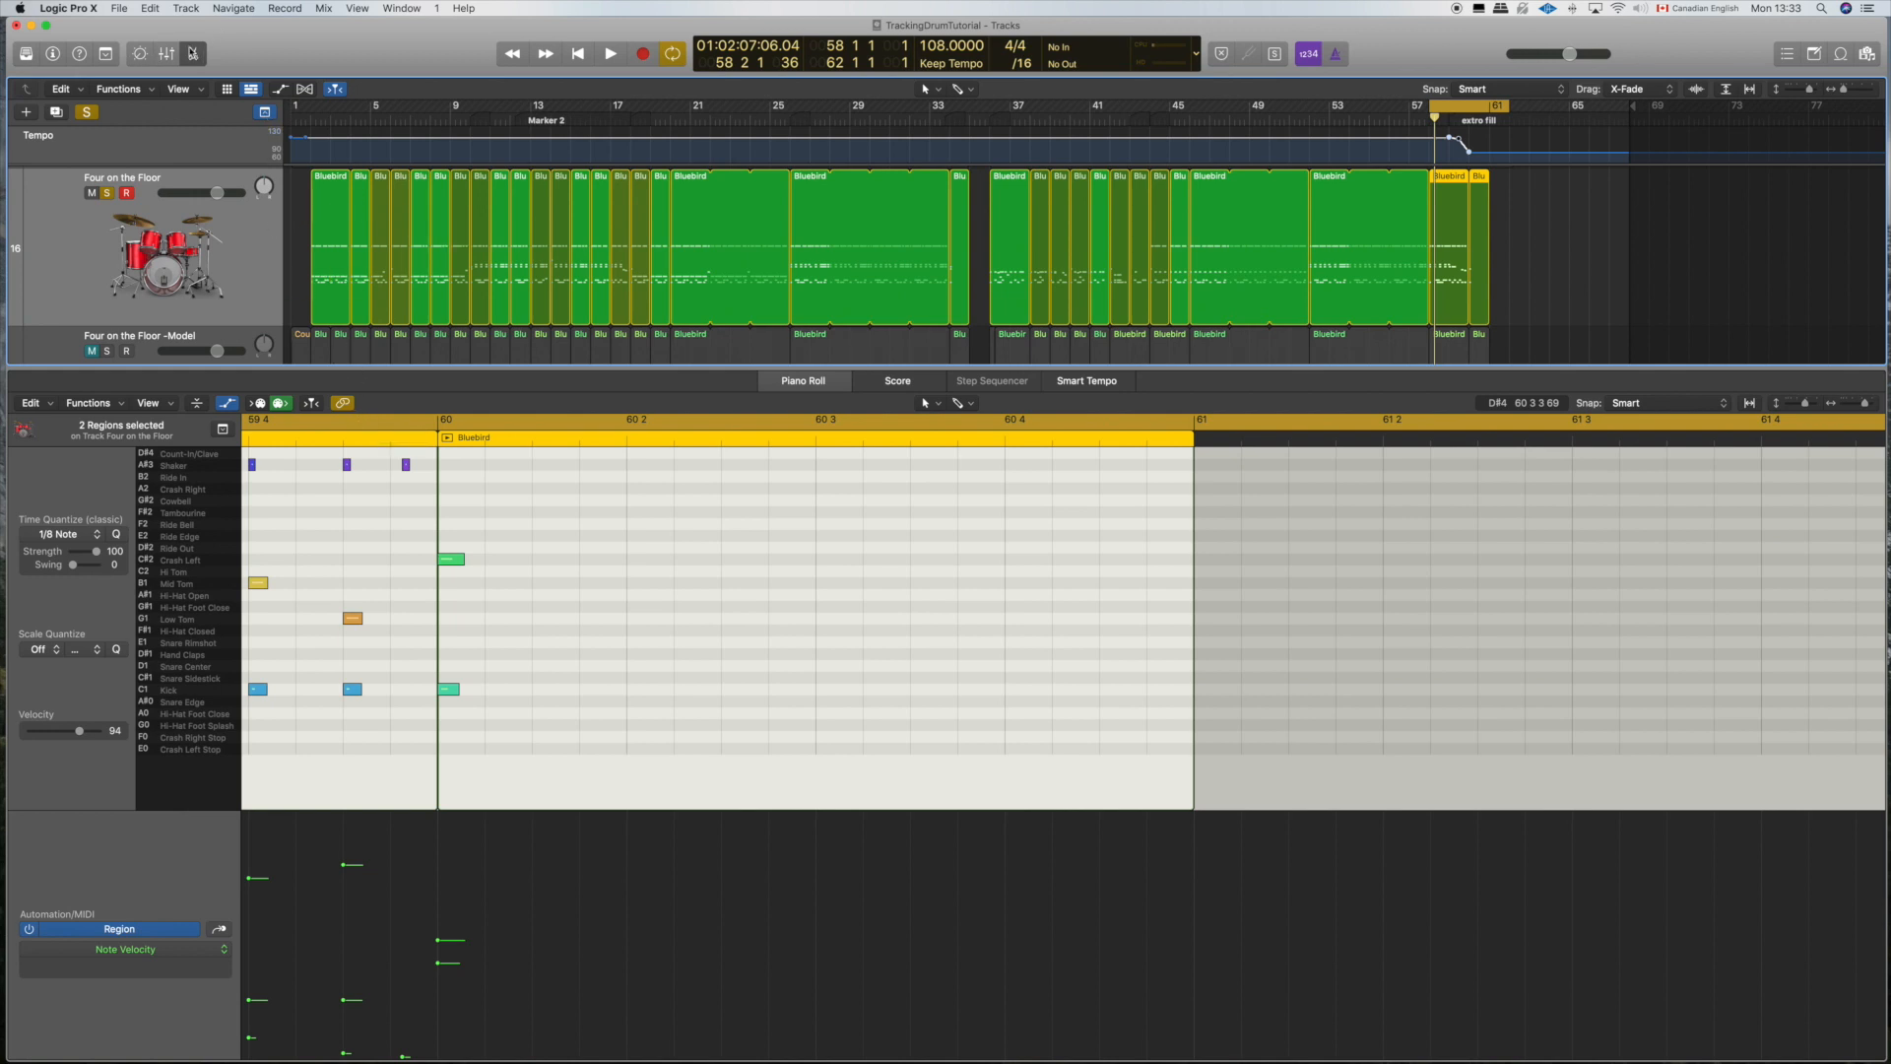
{"action": "left_click", "coordinate": [194, 54]}
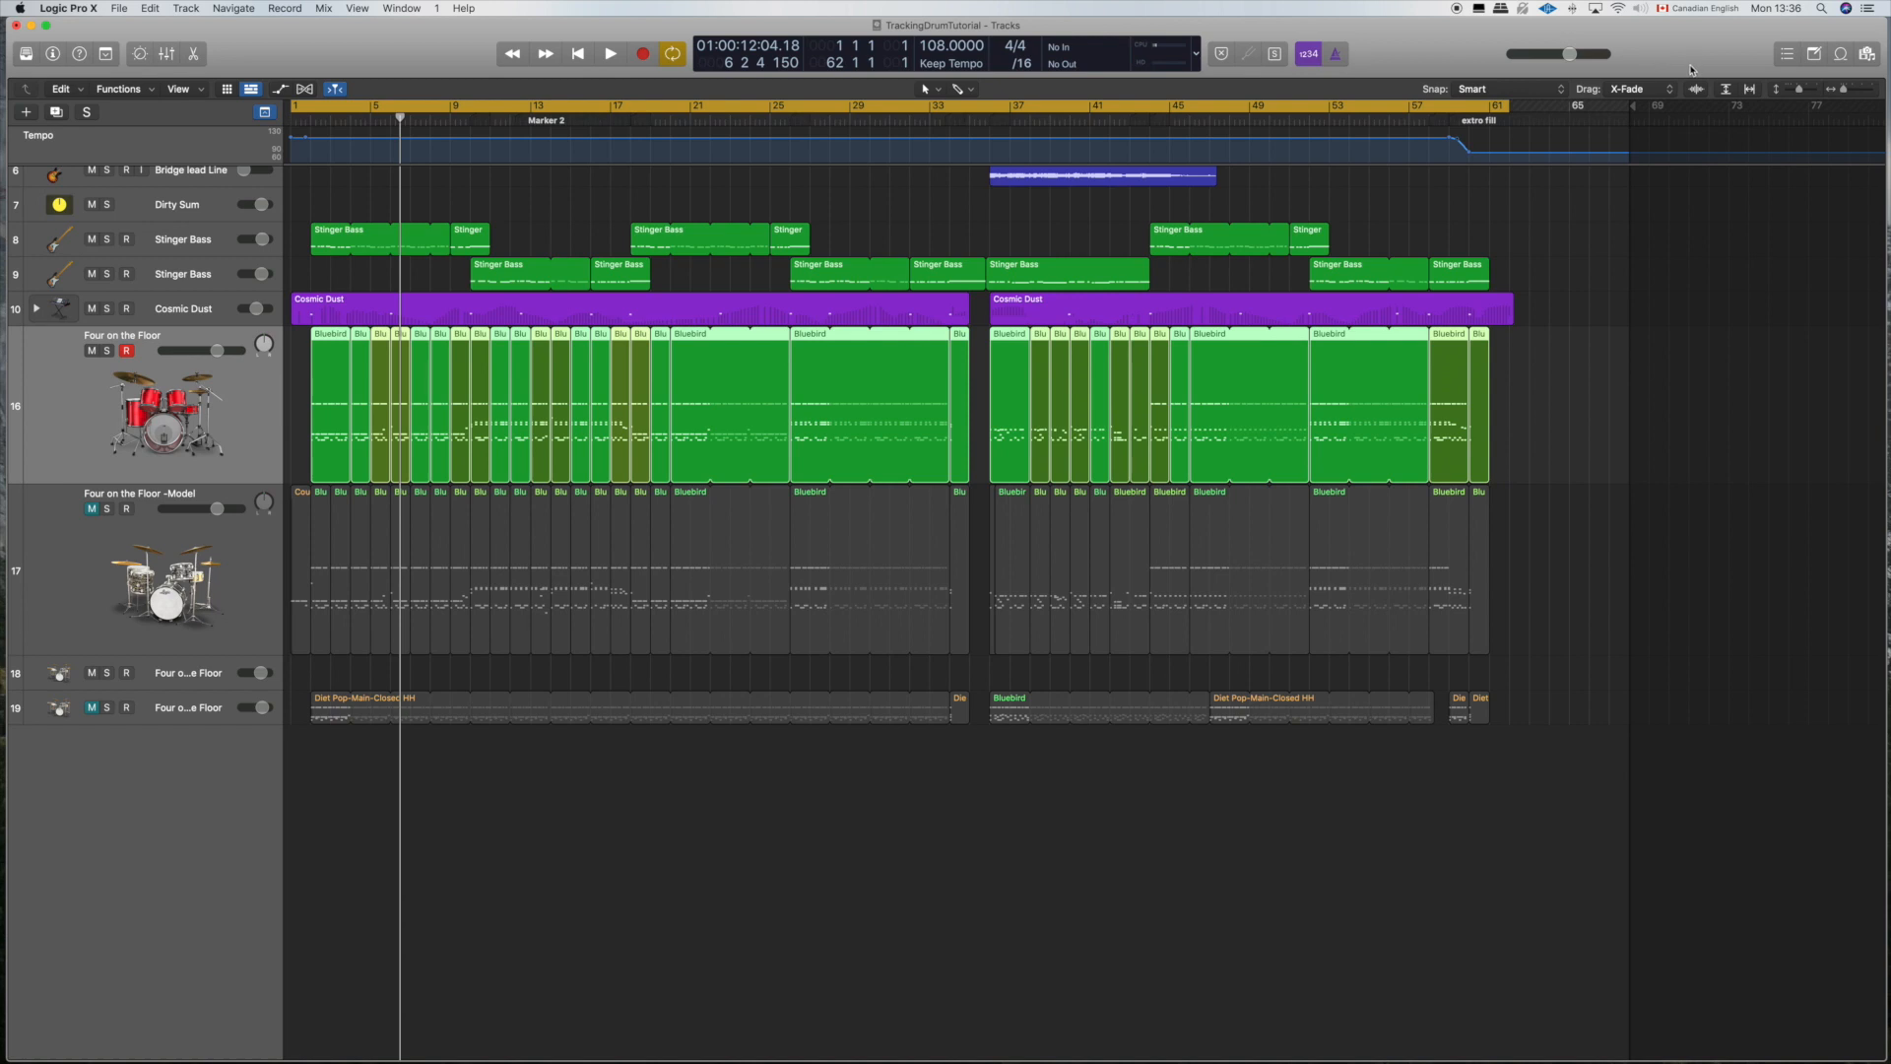
Step: Select all the Bluebird regions on the unmuted Four on the Floor track and join them into a single region
{"action": "left_click_drag", "start_coordinate": [1562, 397], "coordinate": [315, 402]}
{"action": "scroll", "coordinate": [712, 369], "scroll_direction": "up", "scroll_amount": 5}
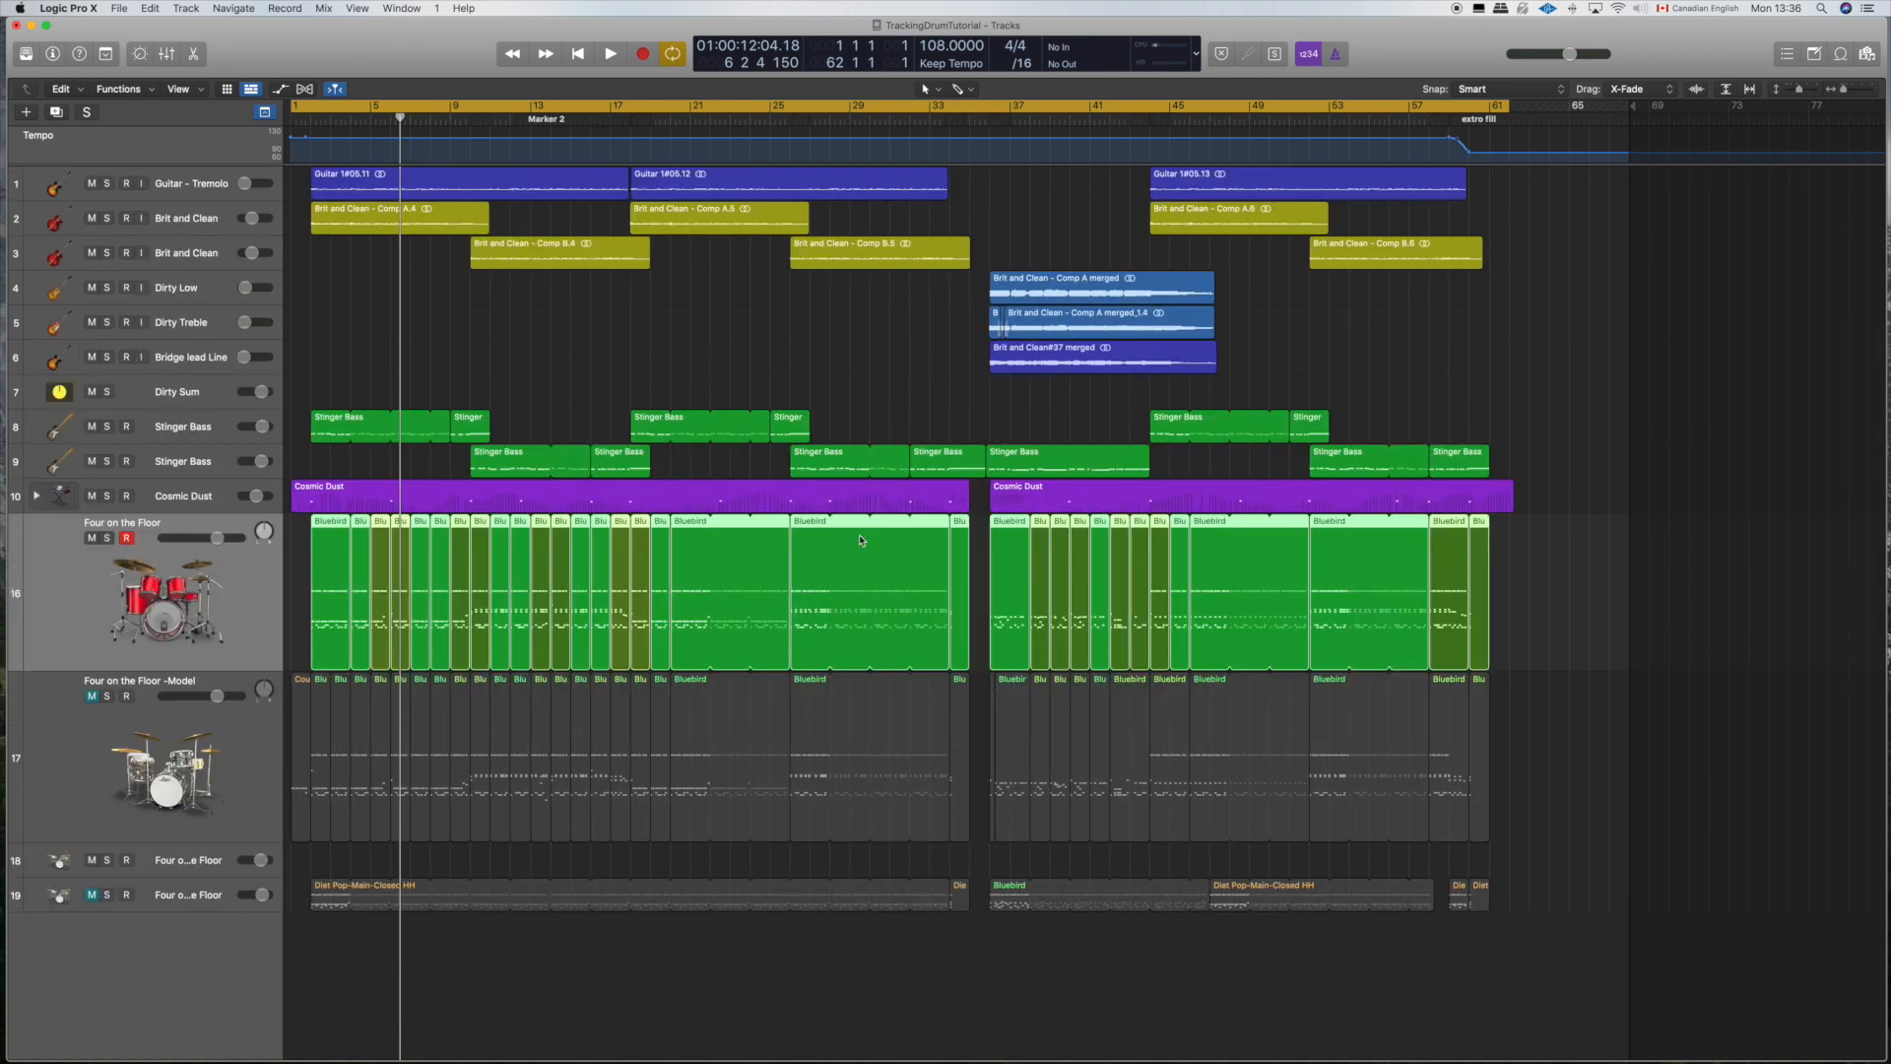
{"action": "right_click", "coordinate": [811, 553]}
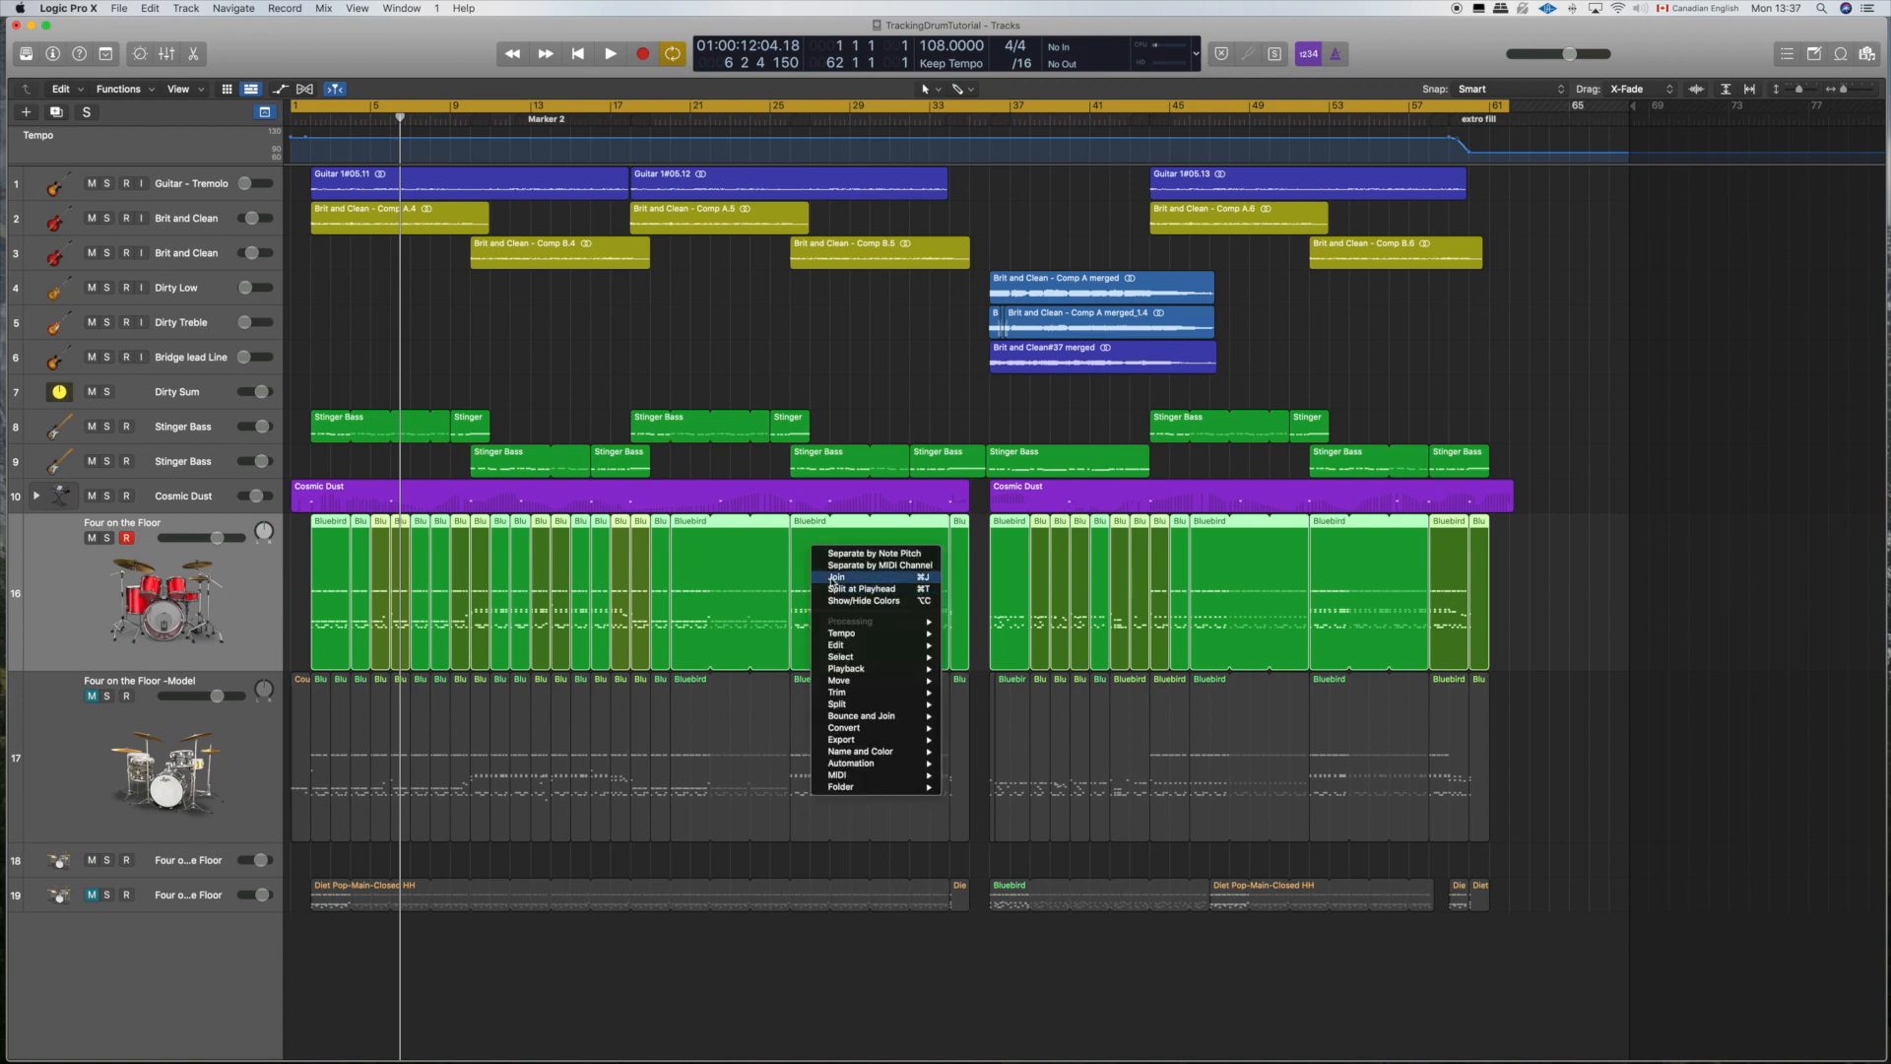
{"action": "left_click", "coordinate": [832, 578]}
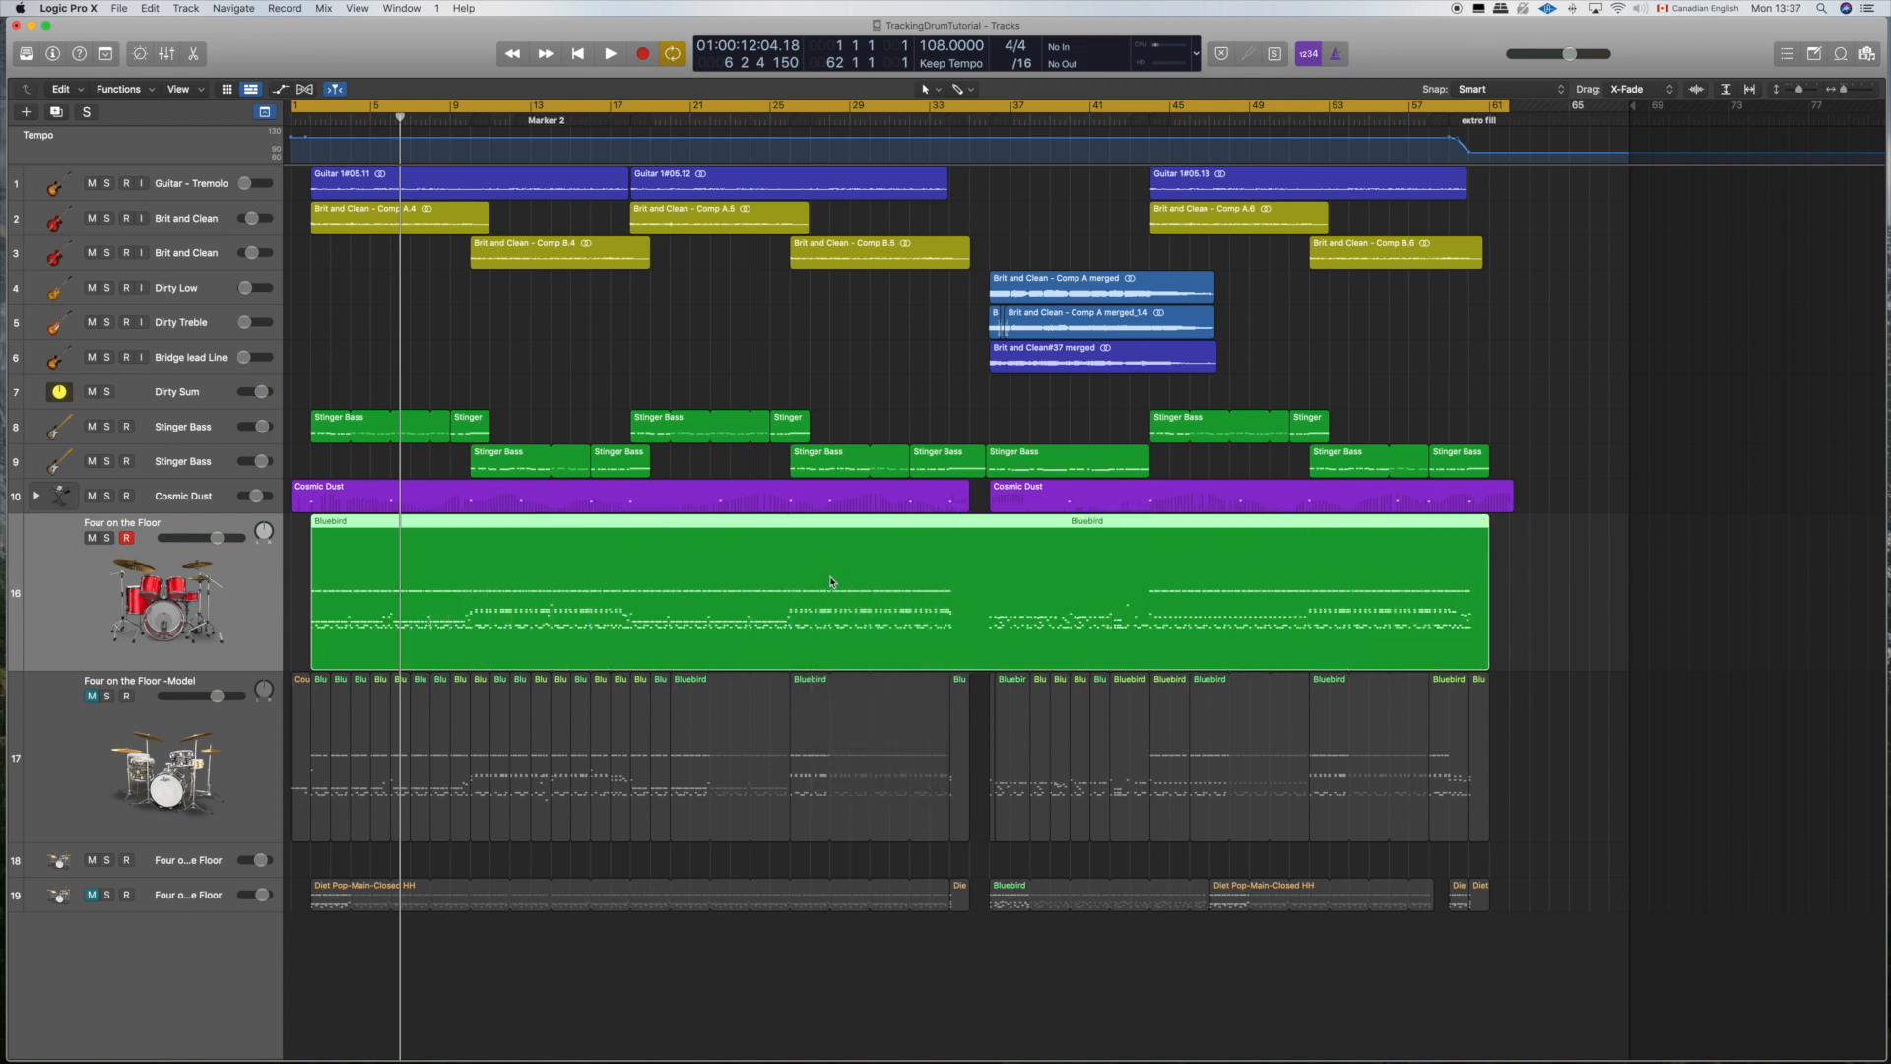
Step: Separate the joined Bluebird region by note pitch and look through the resulting individual drum tracks
{"action": "right_click", "coordinate": [795, 539]}
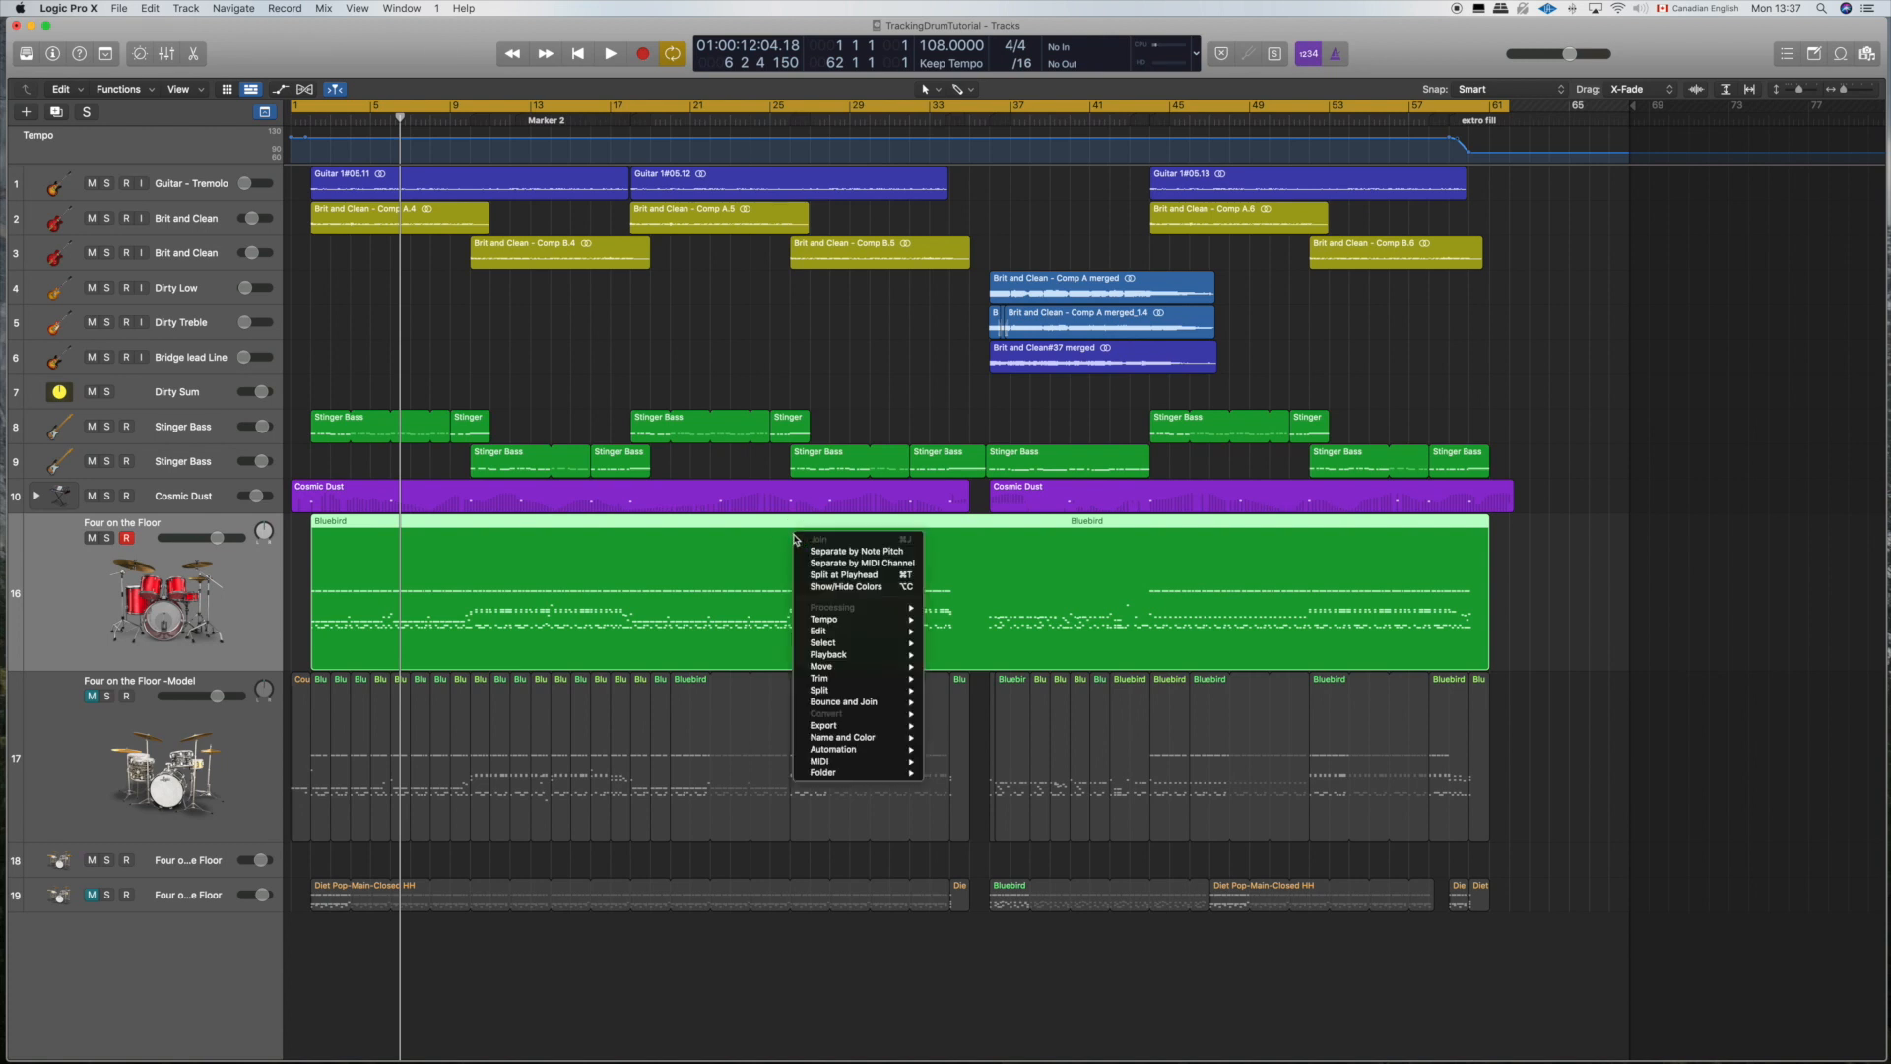
{"action": "mouse_move", "coordinate": [866, 761]}
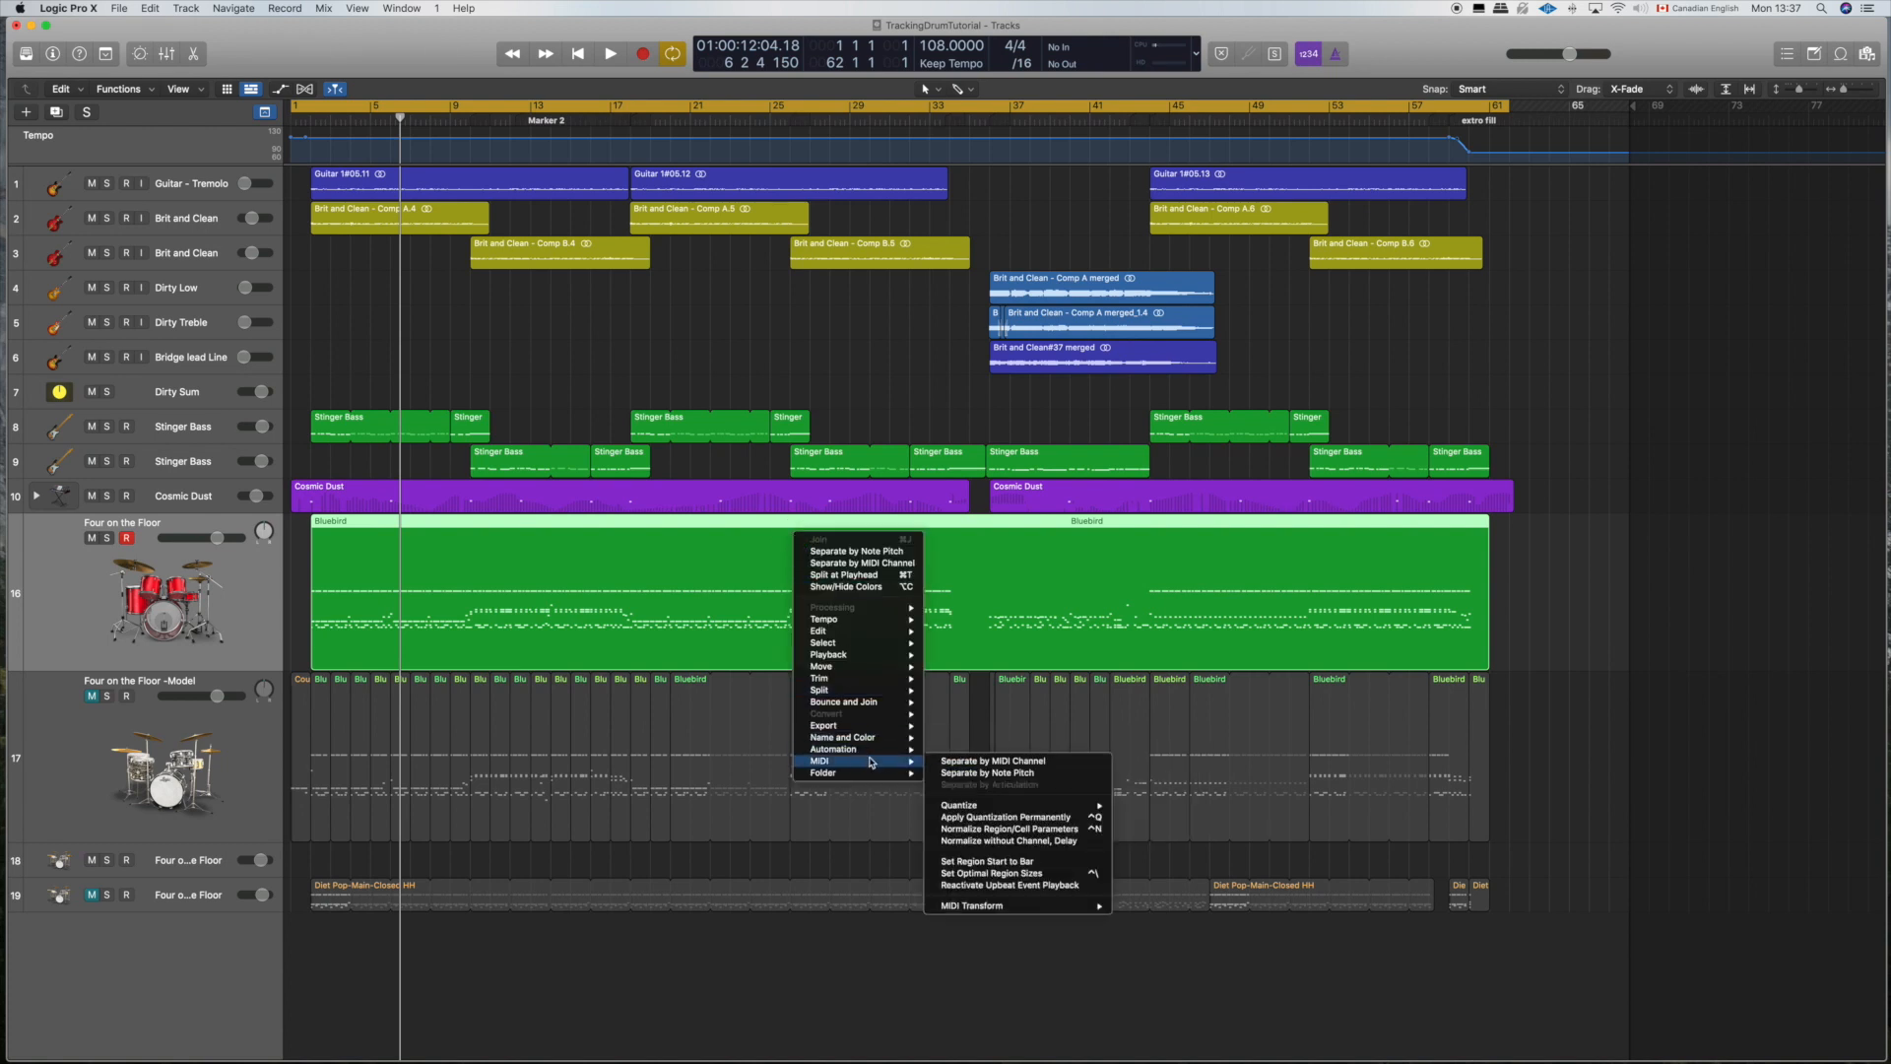
{"action": "left_click", "coordinate": [997, 772]}
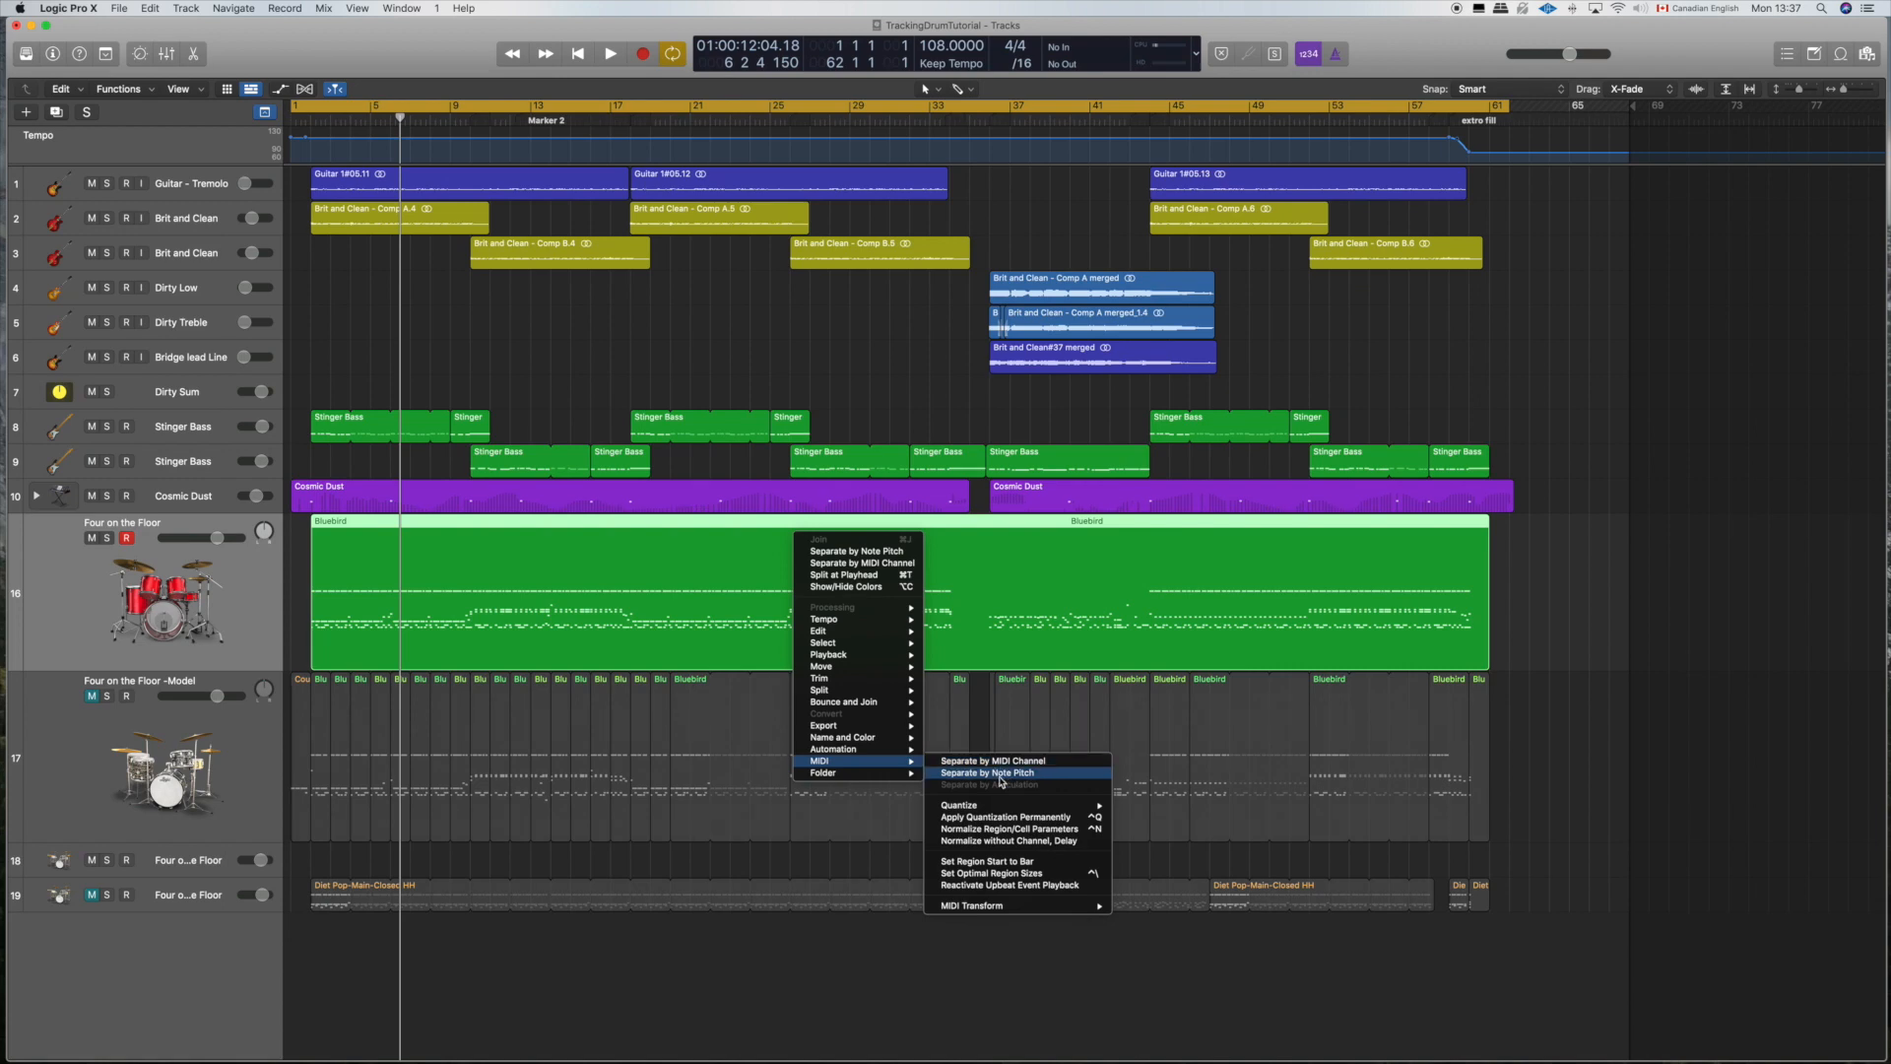
{"action": "scroll", "coordinate": [839, 675], "scroll_direction": "down", "scroll_amount": 8}
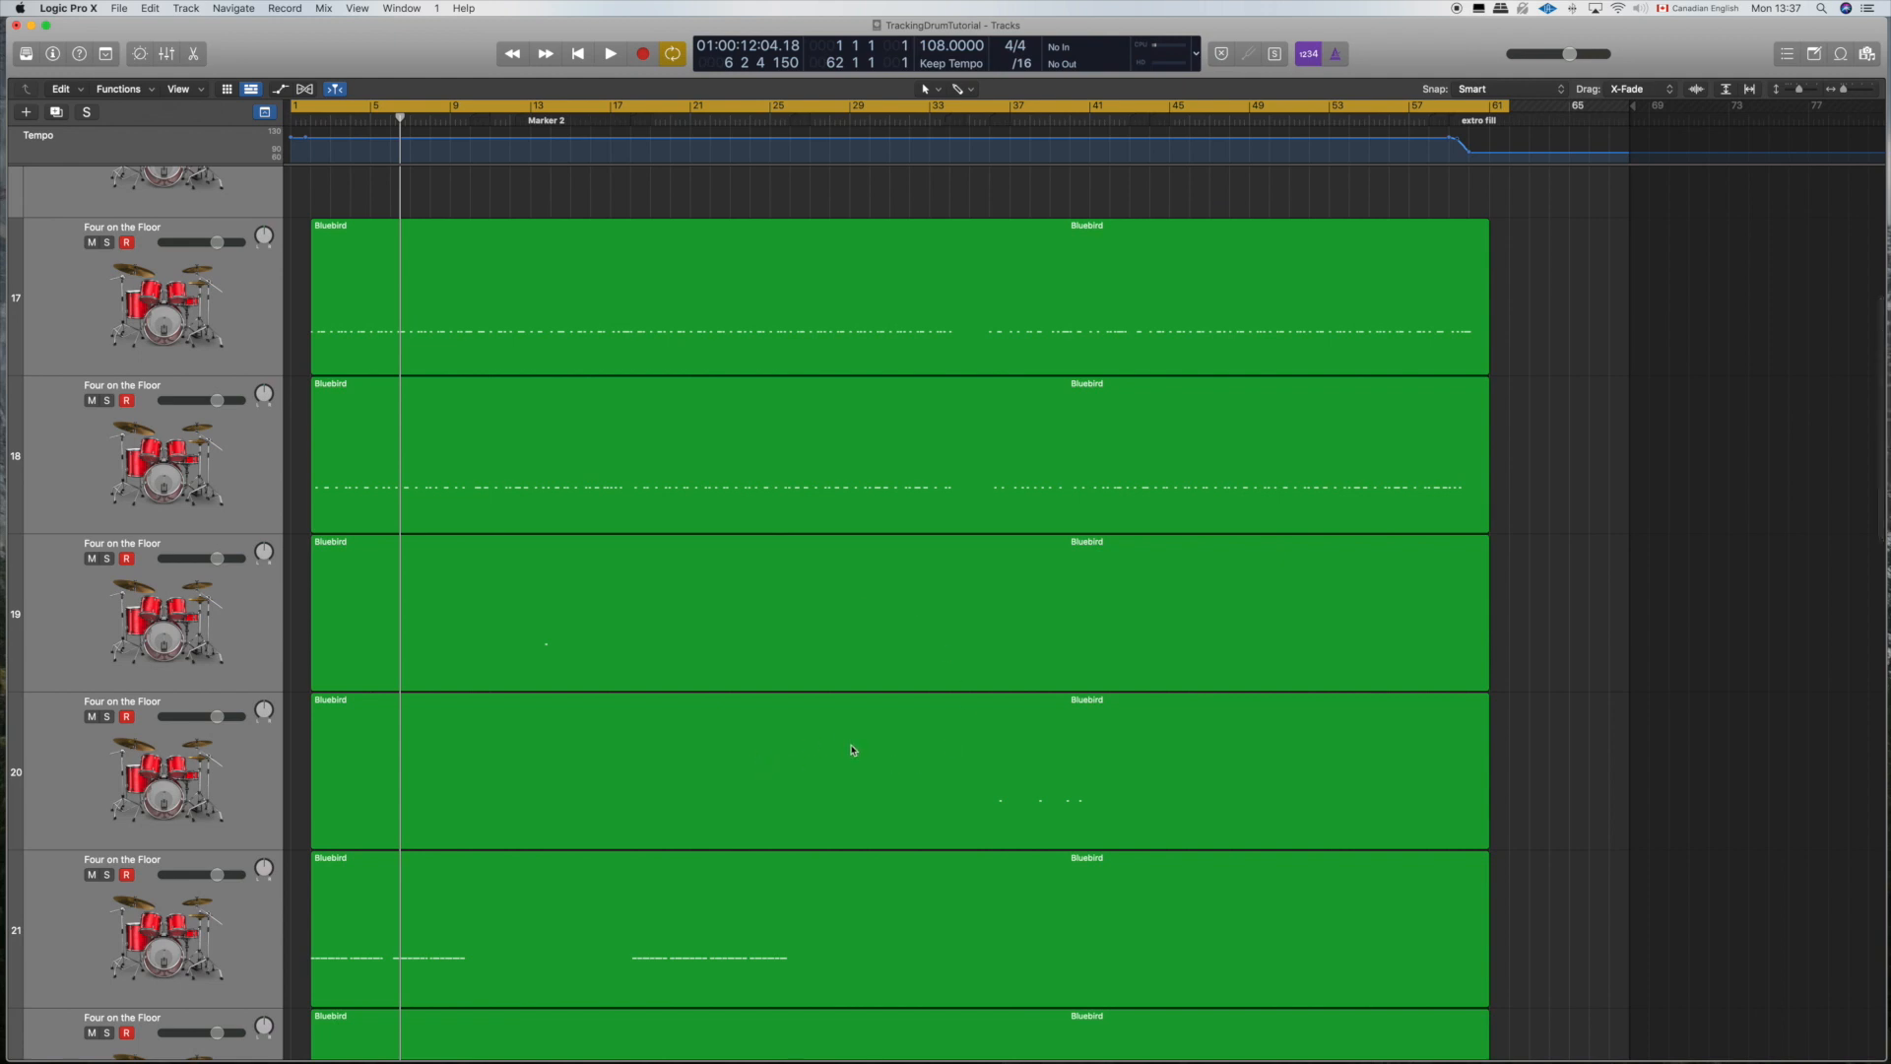
{"action": "scroll", "coordinate": [853, 750], "scroll_direction": "down", "scroll_amount": 6}
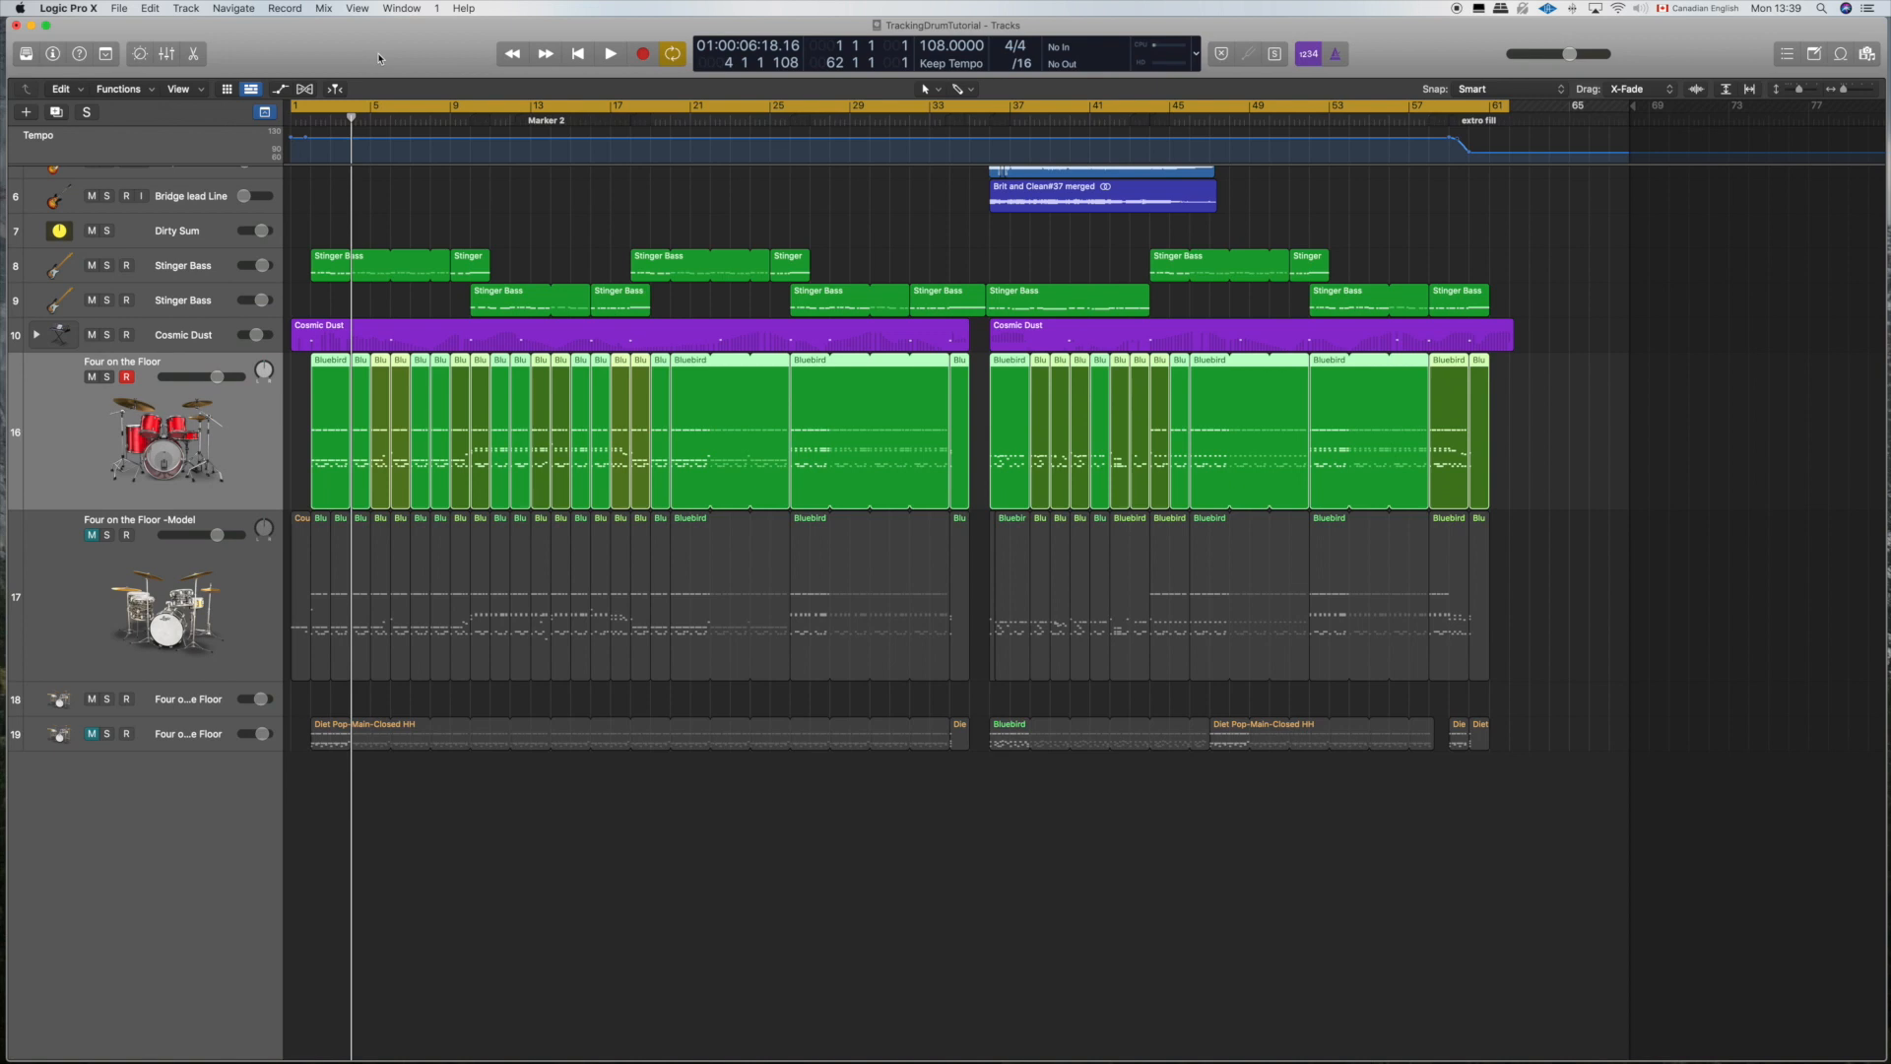
Step: Move the playhead back to the start of the project at bar 1
{"action": "left_click_drag", "start_coordinate": [348, 119], "coordinate": [240, 121]}
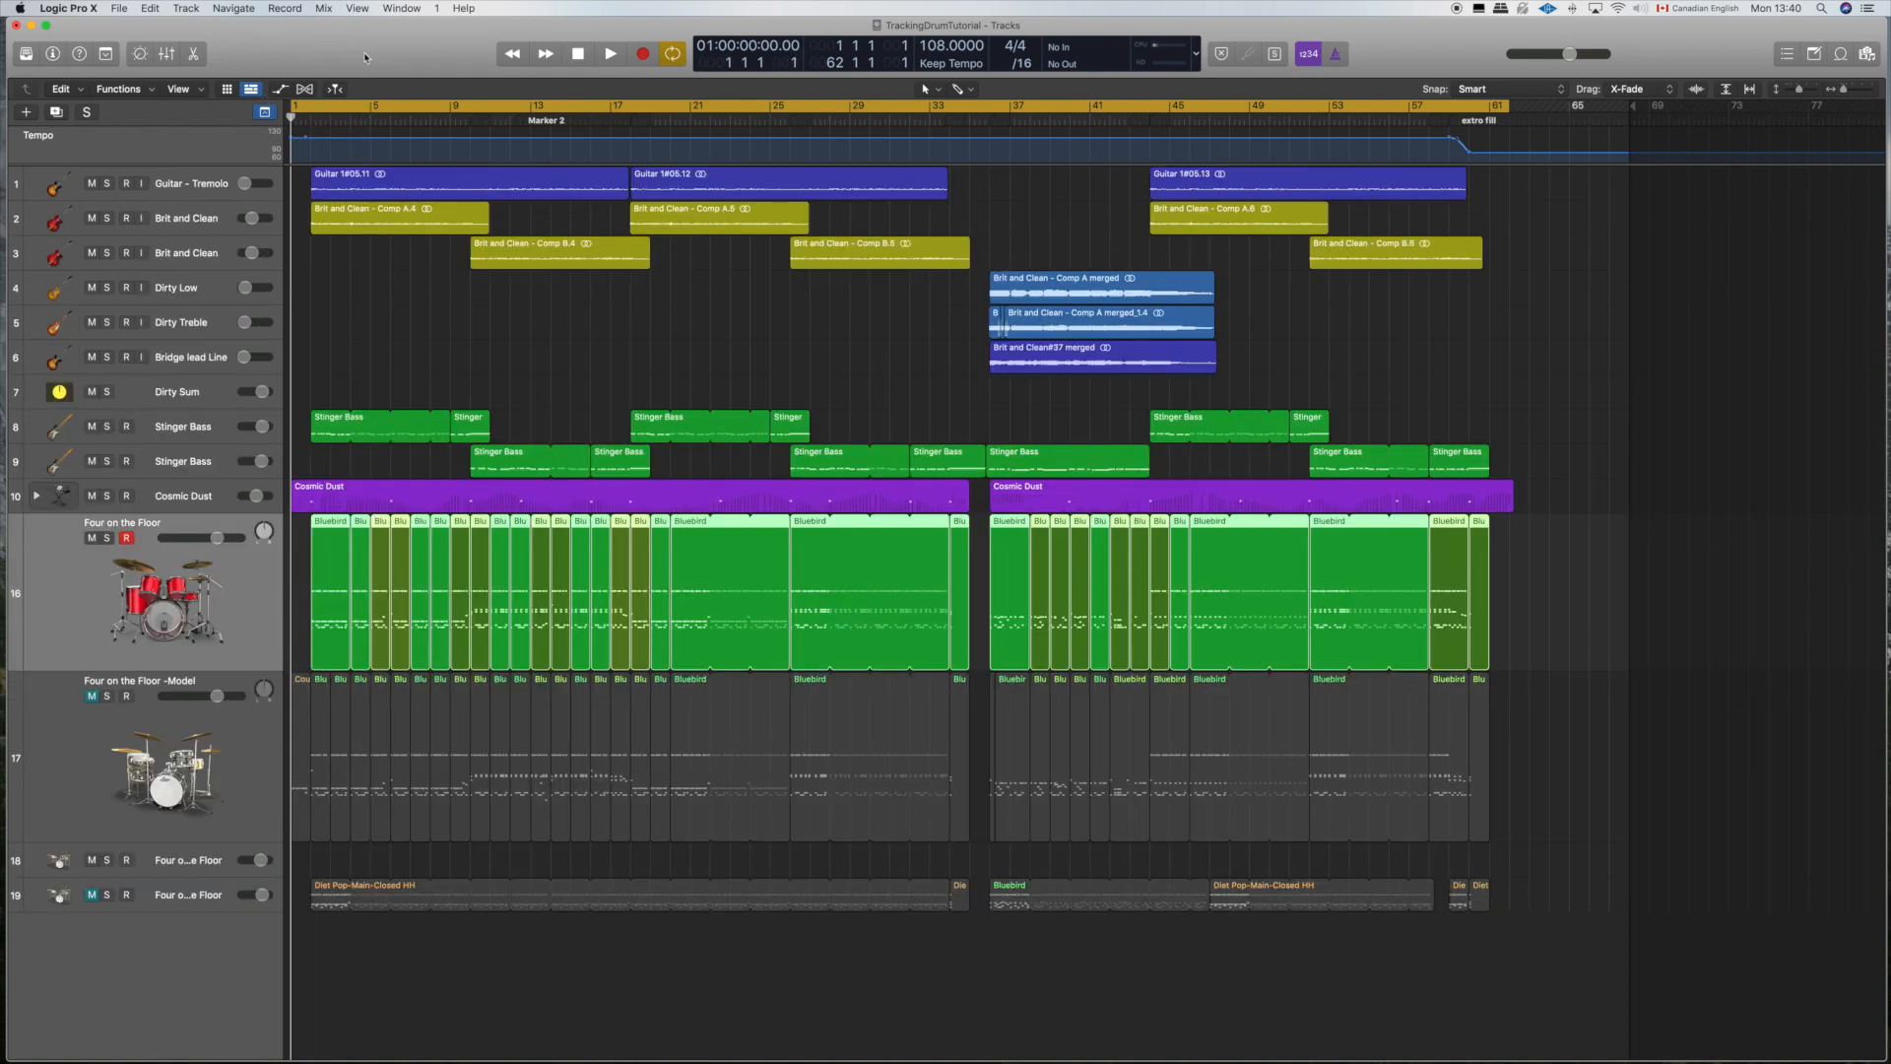